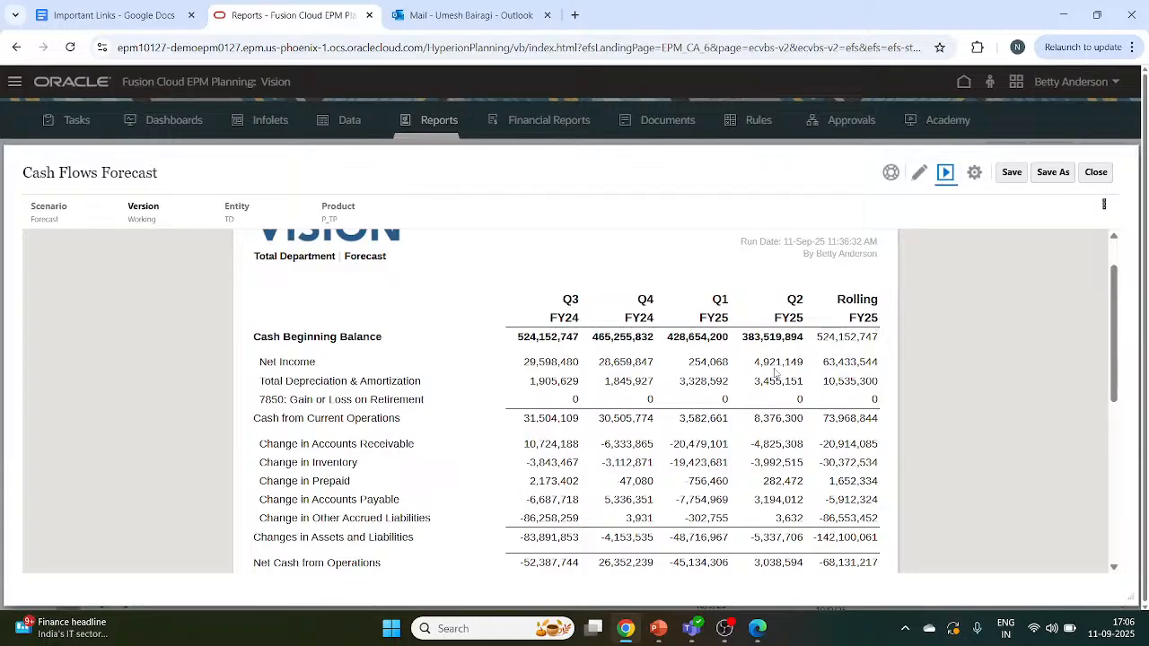
Review the Cash Flows Forecast report from the beginning balance down to the ending balance and close it.
scroll(580, 401, down, 3)
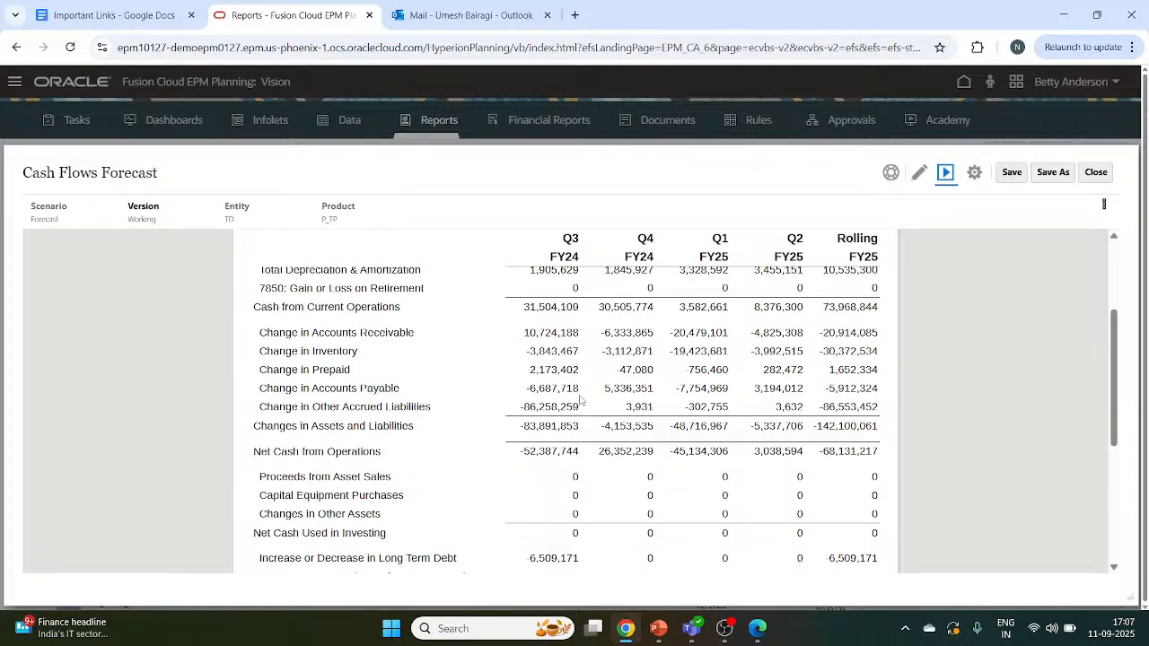
scroll(580, 401, down, 2)
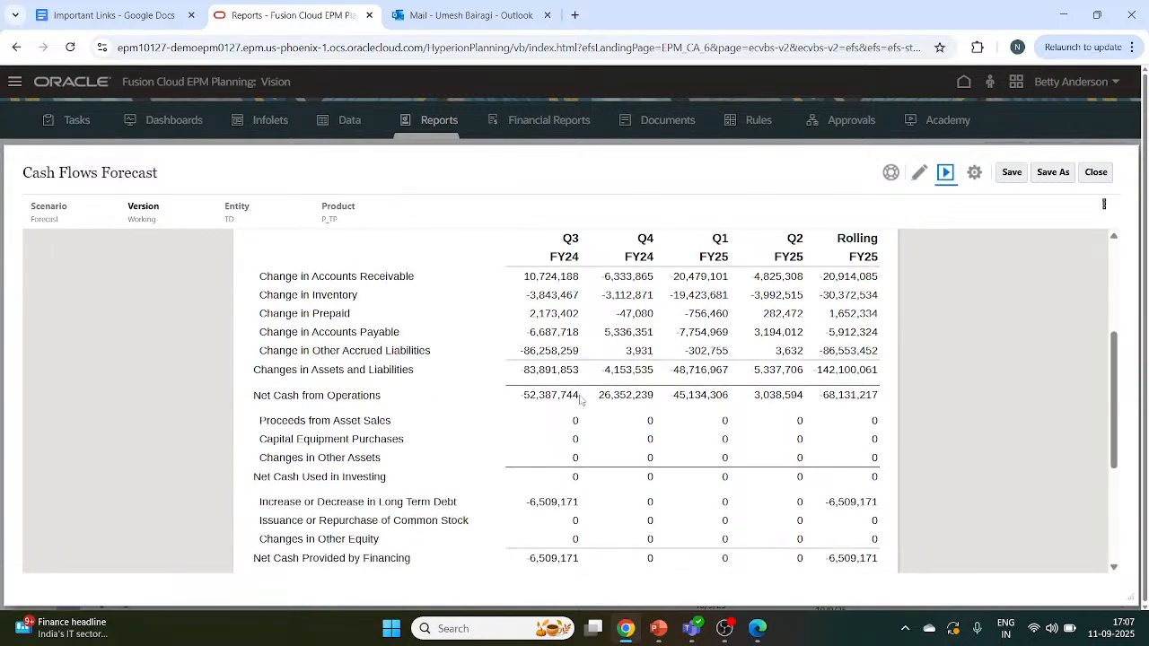
scroll(580, 400, down, 2)
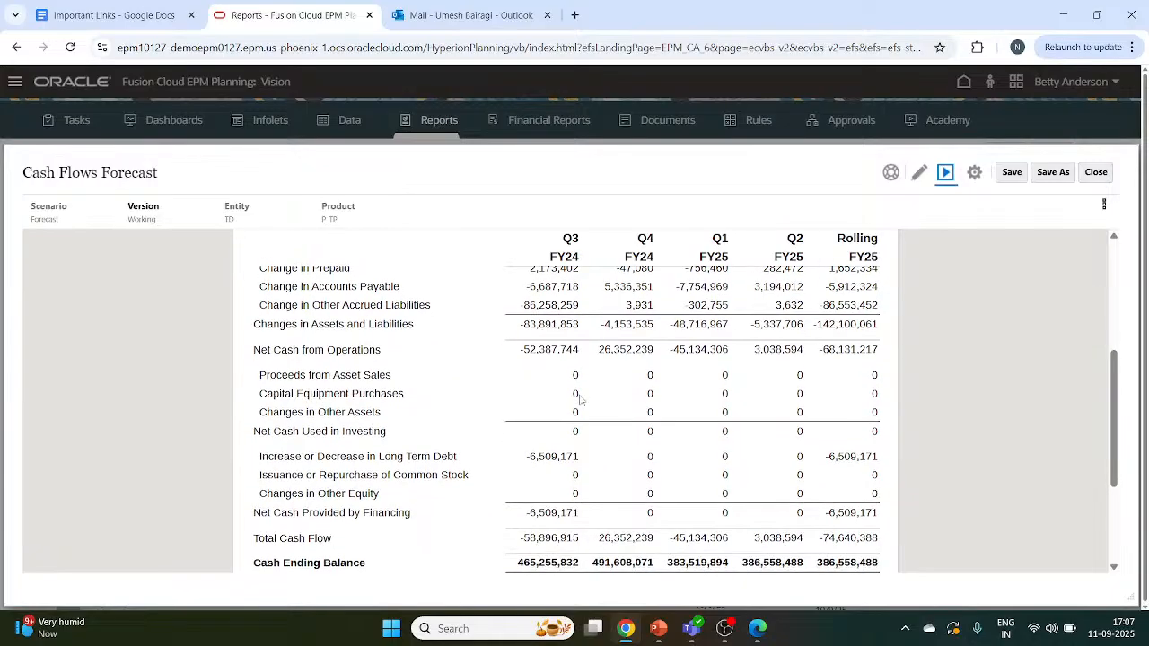
scroll(580, 400, down, 3)
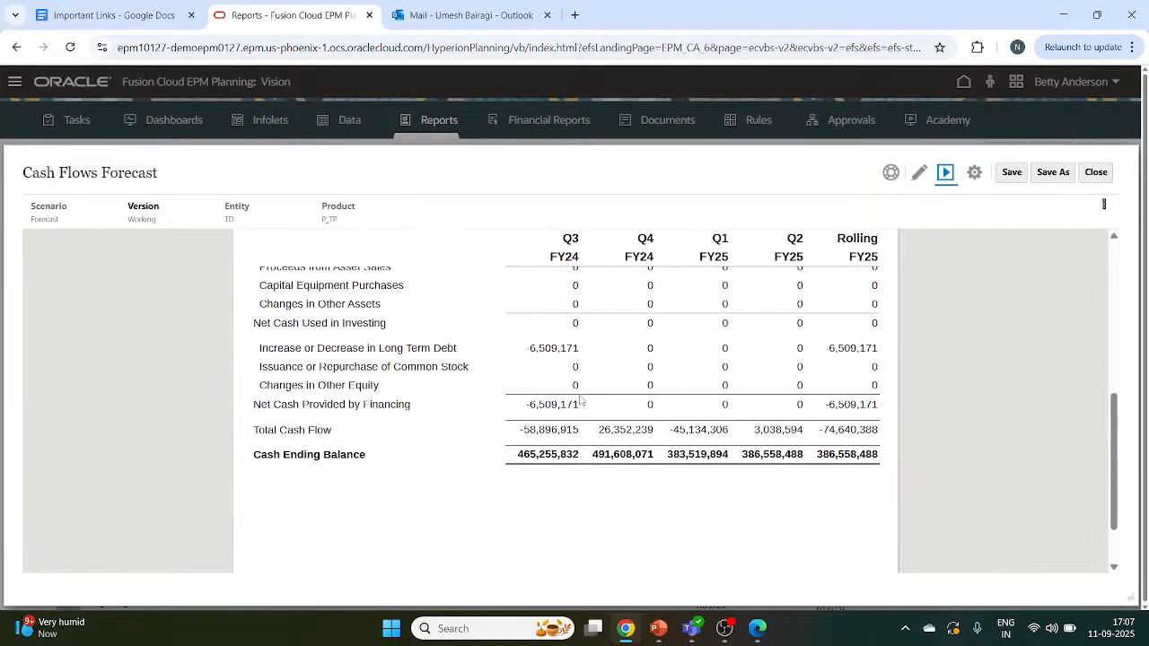
scroll(580, 400, up, 10)
scroll(580, 401, down, 2)
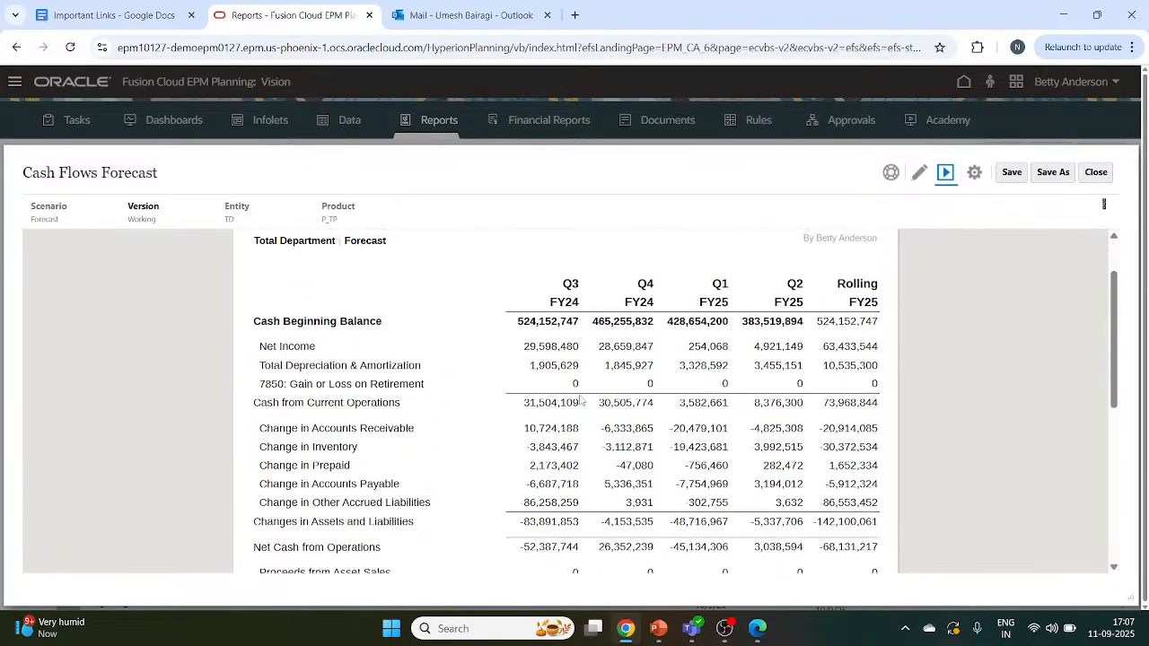
scroll(580, 400, down, 1)
scroll(627, 386, down, 1)
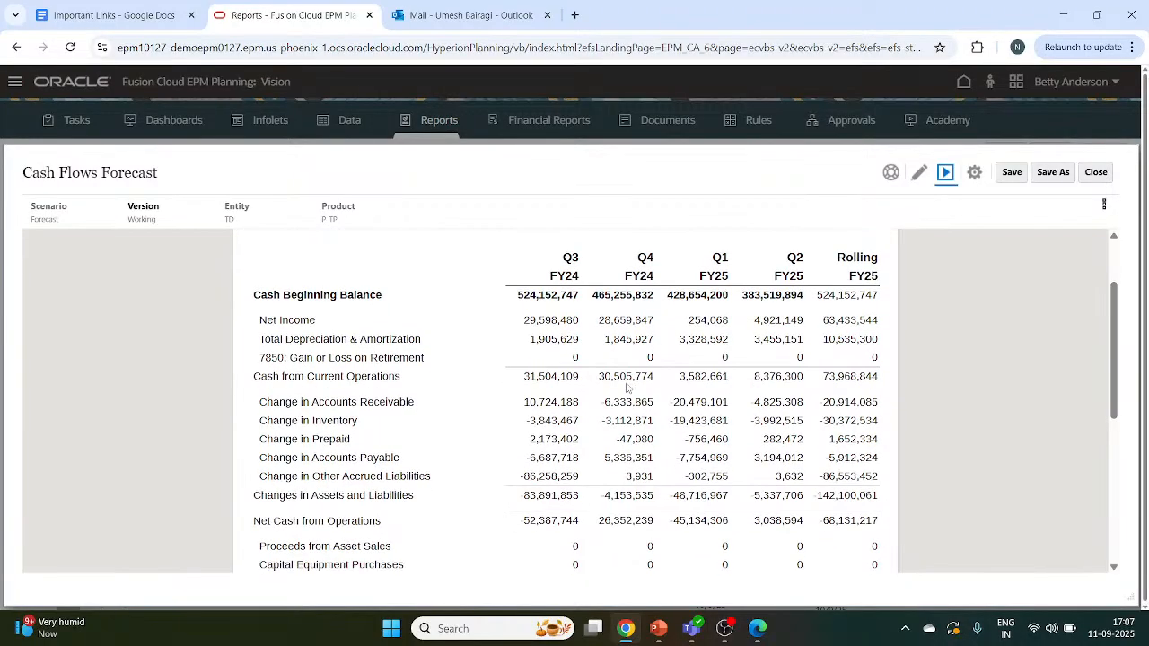
scroll(627, 386, down, 1)
scroll(627, 386, up, 3)
scroll(627, 386, down, 1)
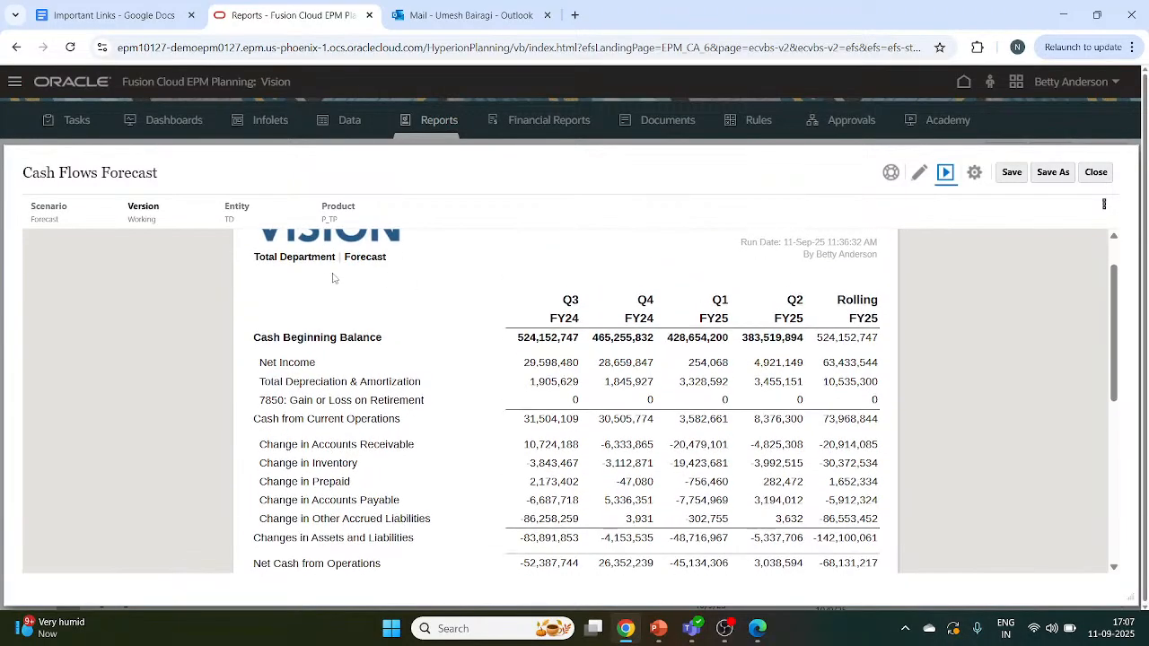
scroll(327, 280, up, 1)
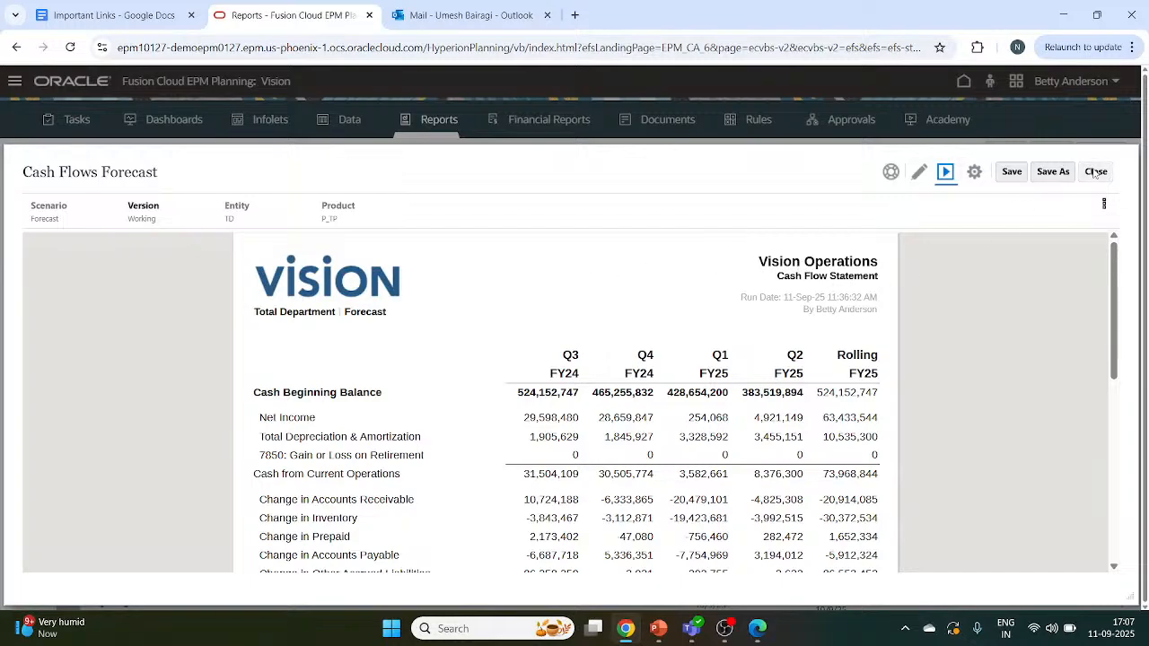
click(1096, 172)
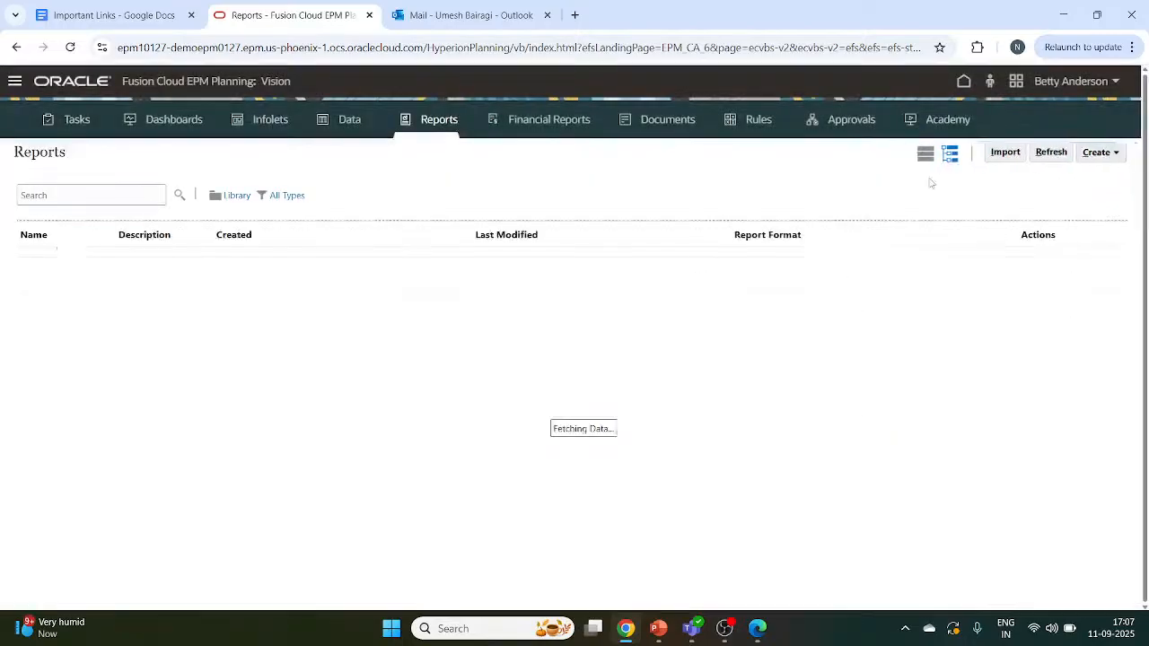
Create a new report from the Reports library and open its hidden sheet.
click(1111, 155)
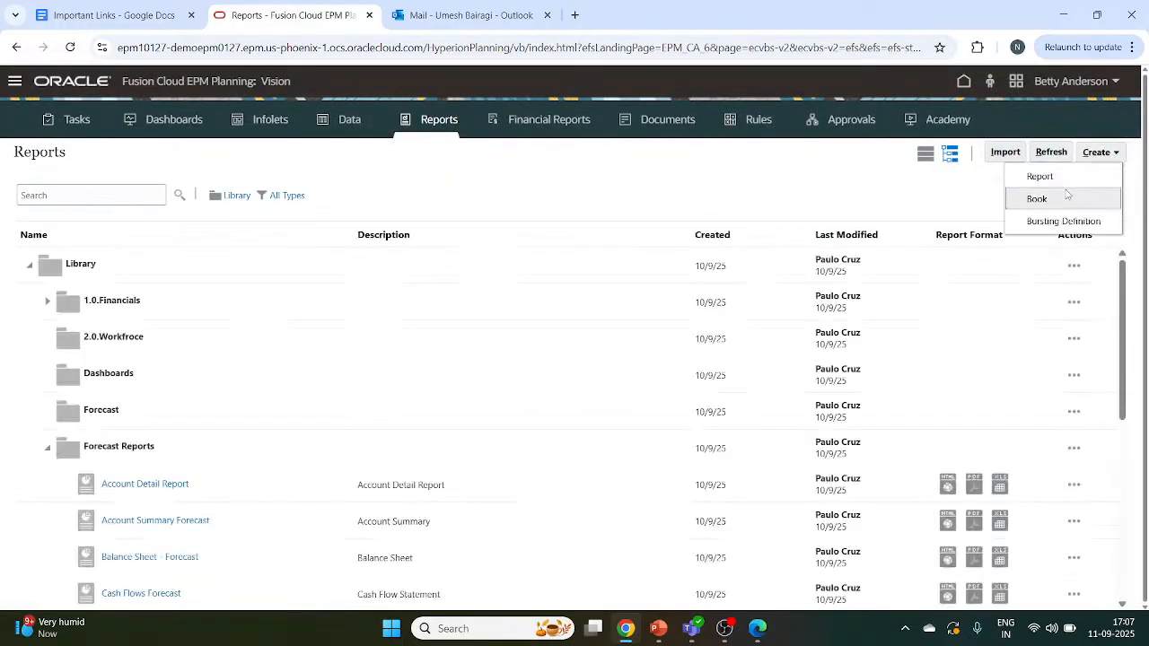
click(1061, 178)
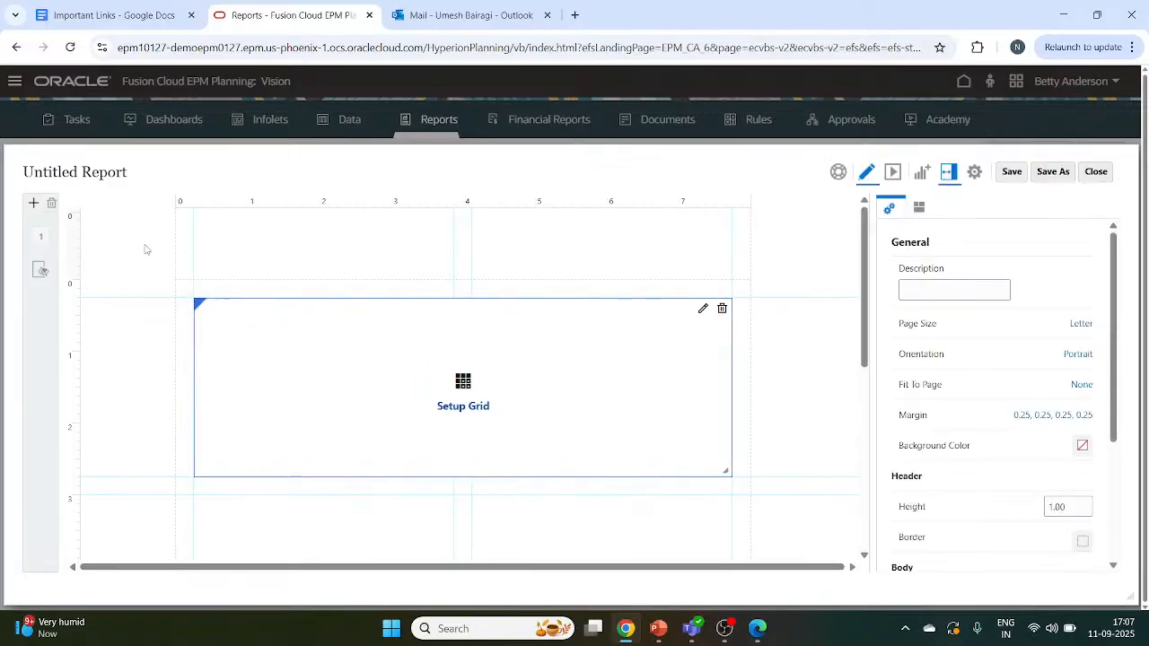
click(41, 272)
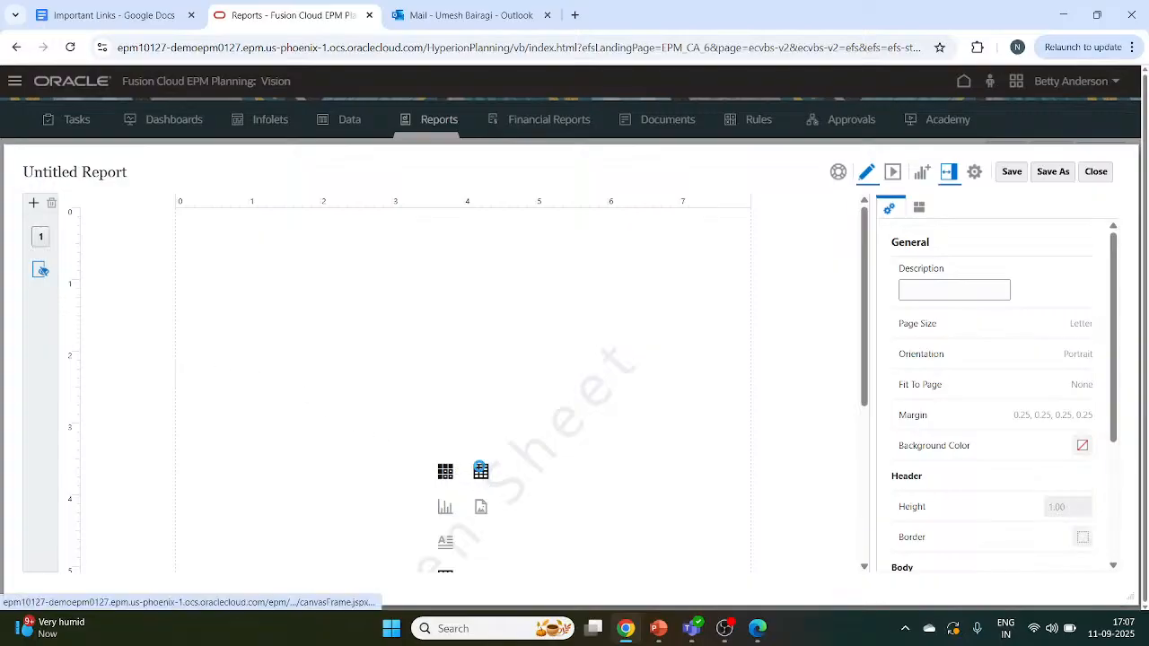
Add a table to the hidden sheet and set it up with Task Manager as its source.
click(480, 470)
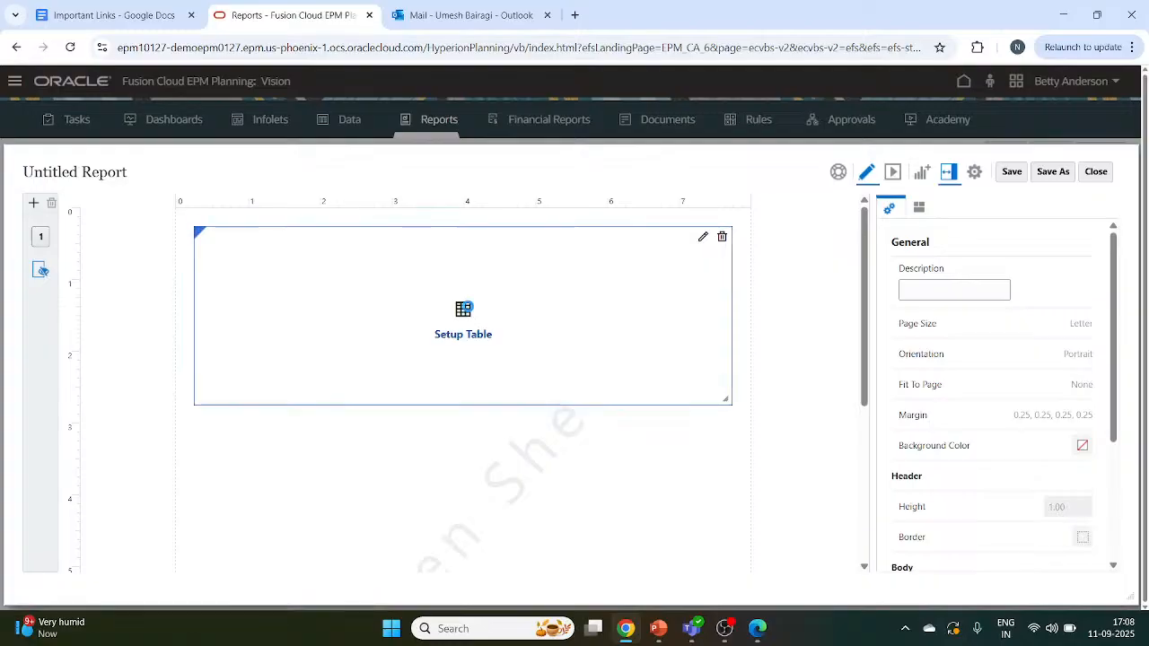
click(460, 334)
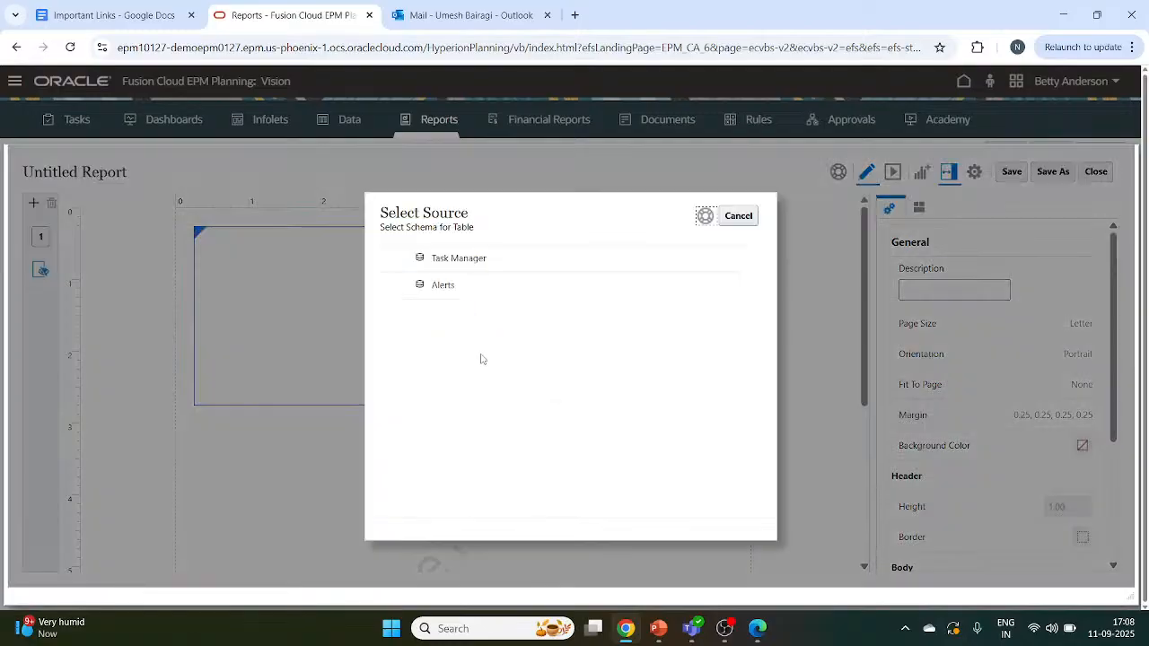
click(416, 257)
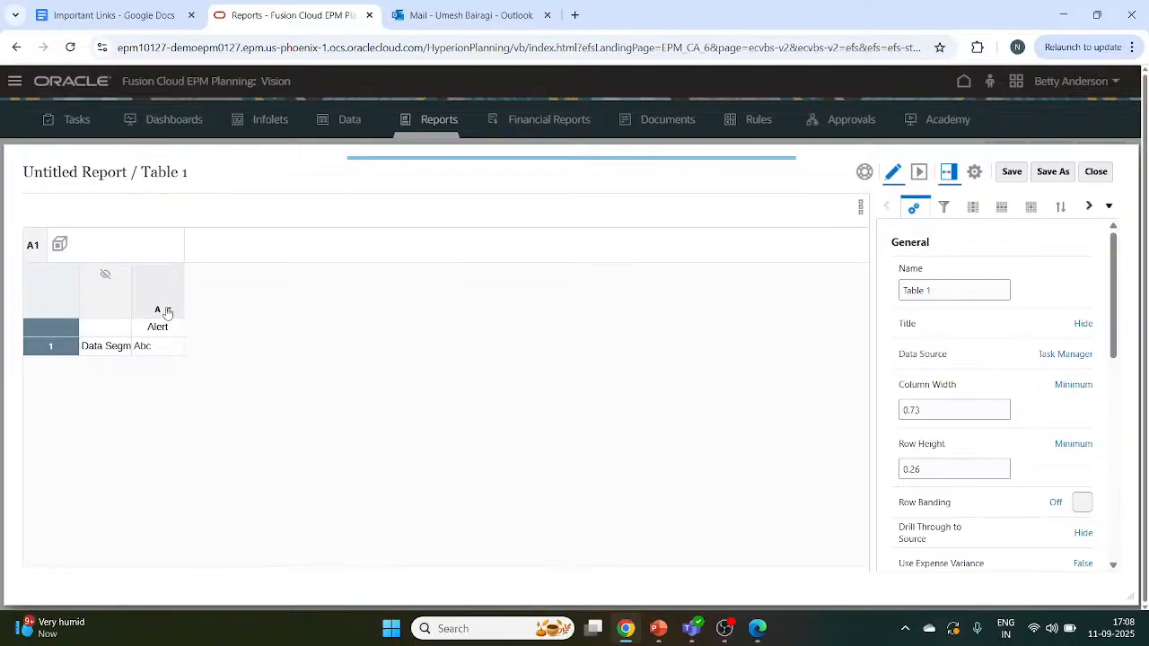
Try to pick Approver 1 from the Task members for column A in the member selector.
right_click(167, 312)
click(142, 308)
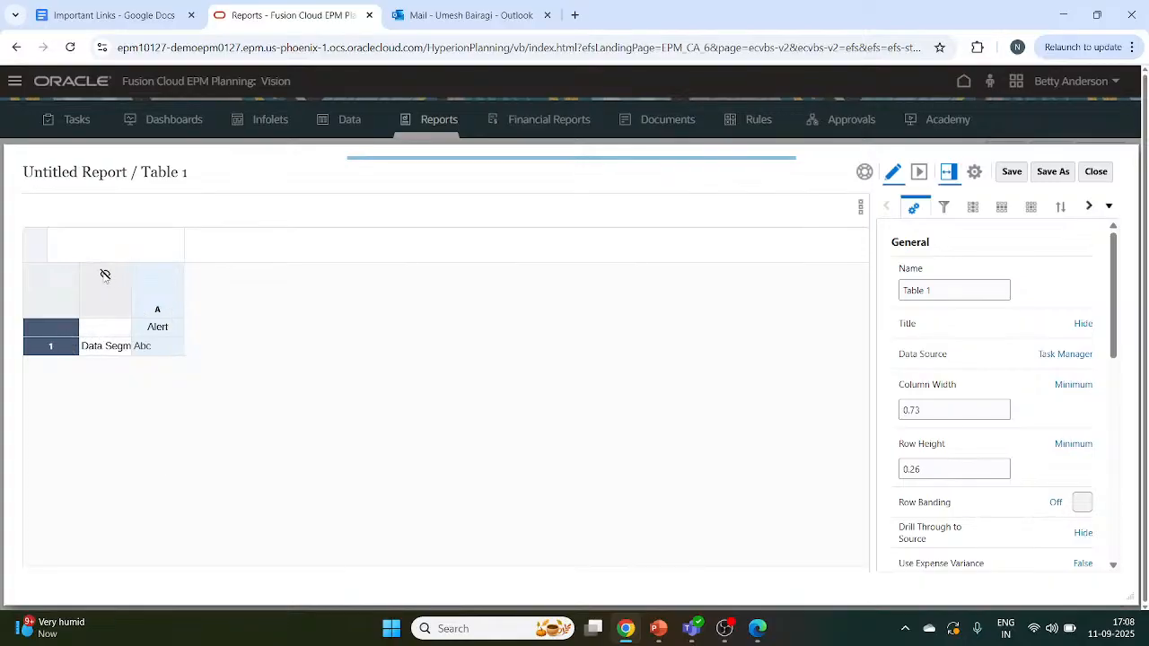
right_click(170, 313)
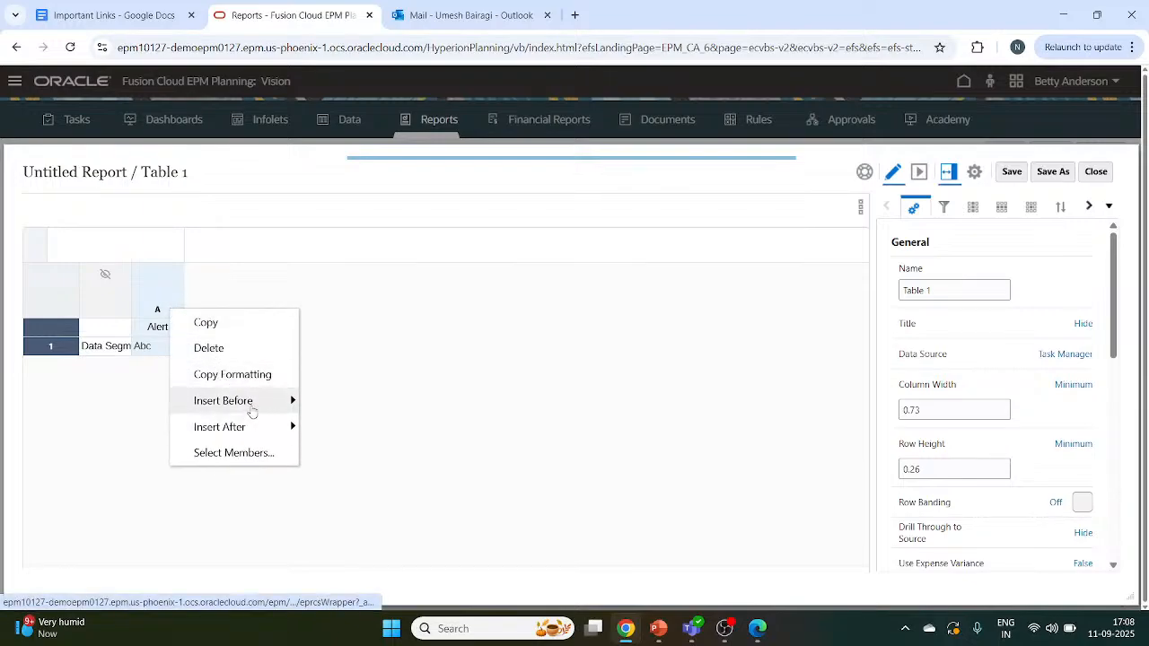
mouse_move(261, 409)
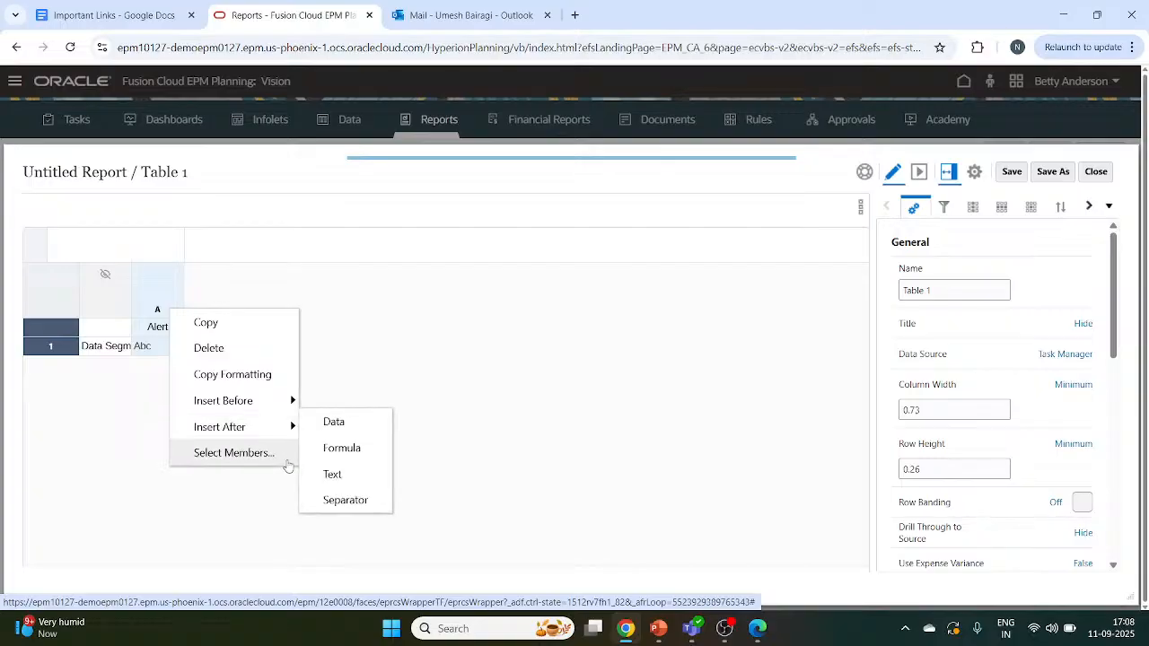
click(288, 454)
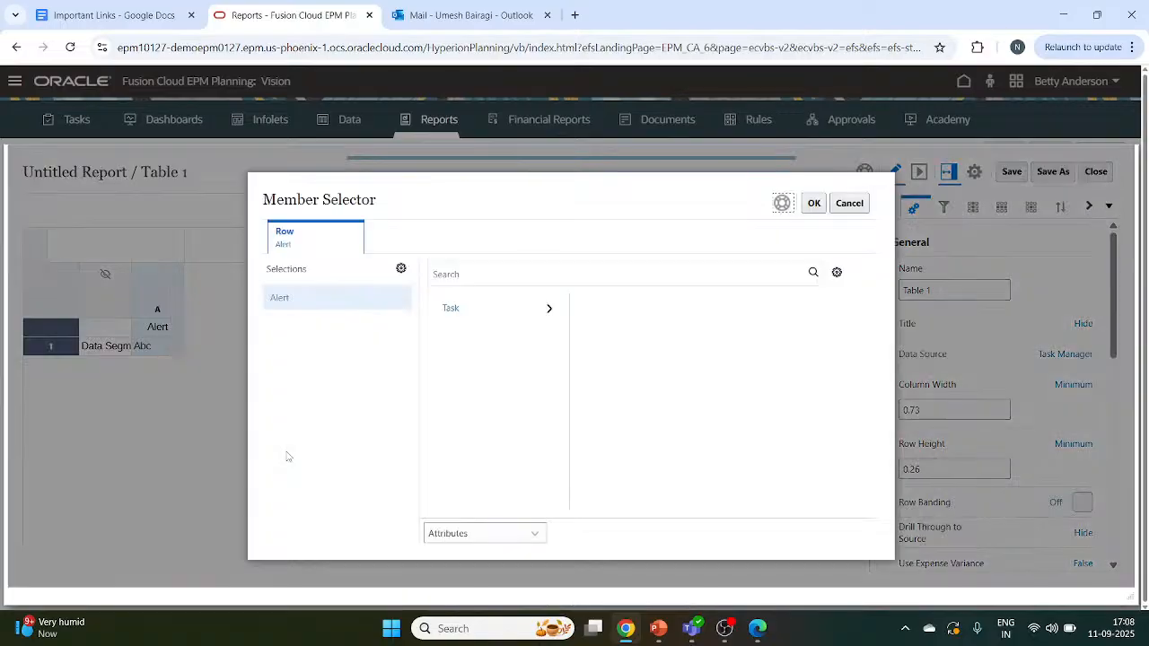
click(551, 310)
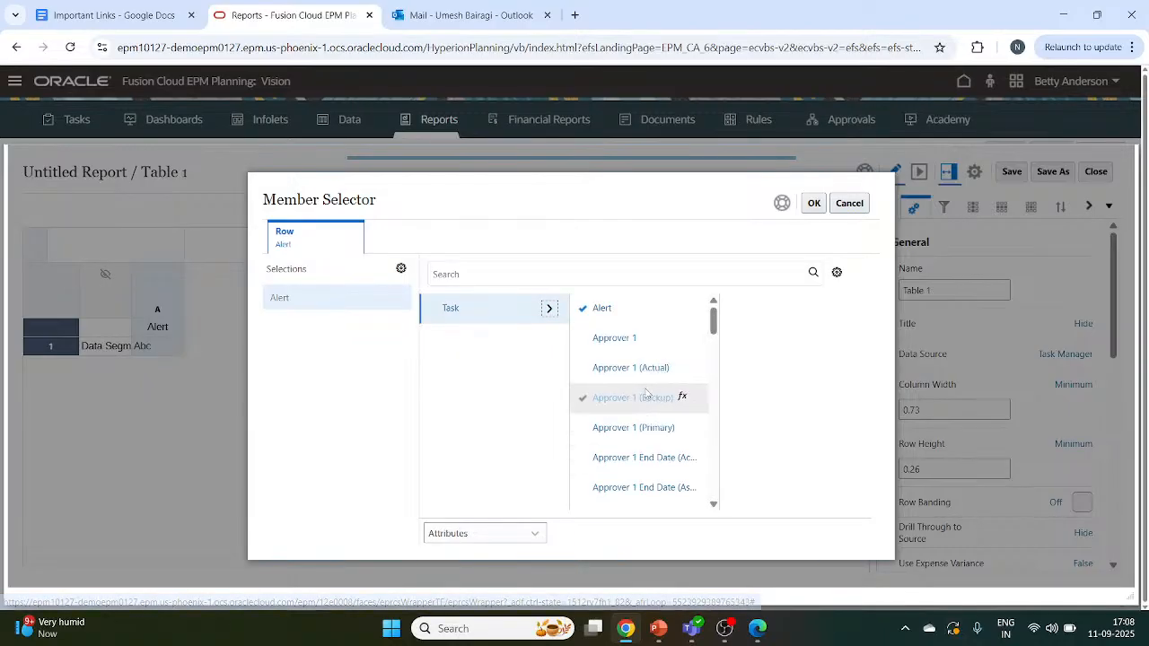
click(629, 340)
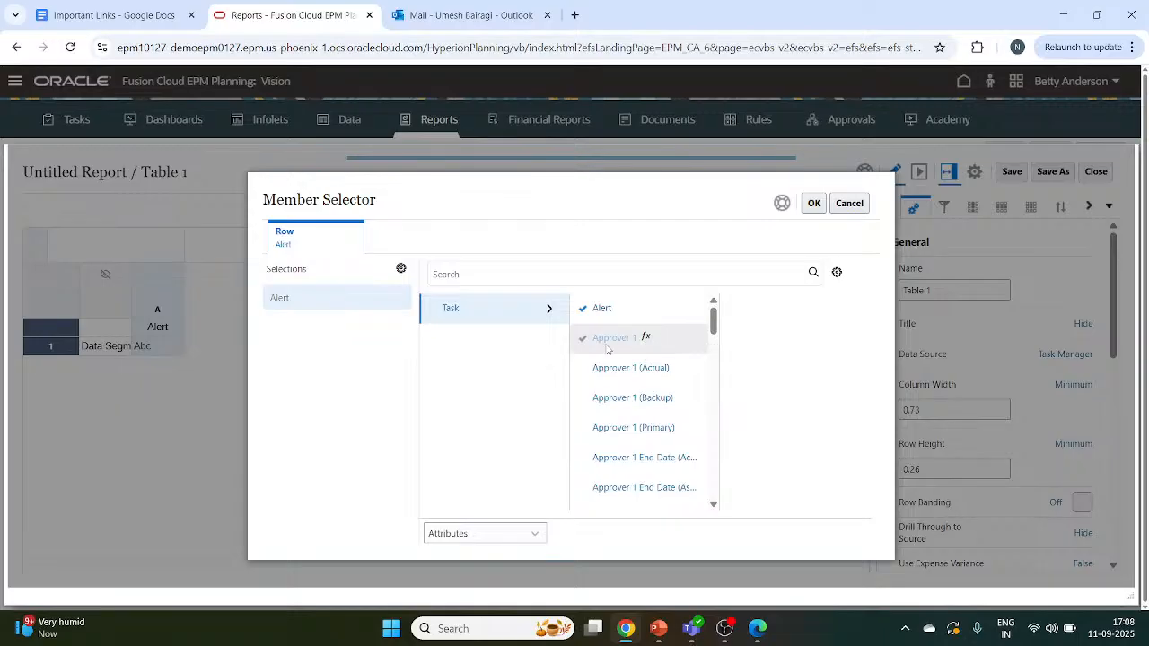
click(813, 203)
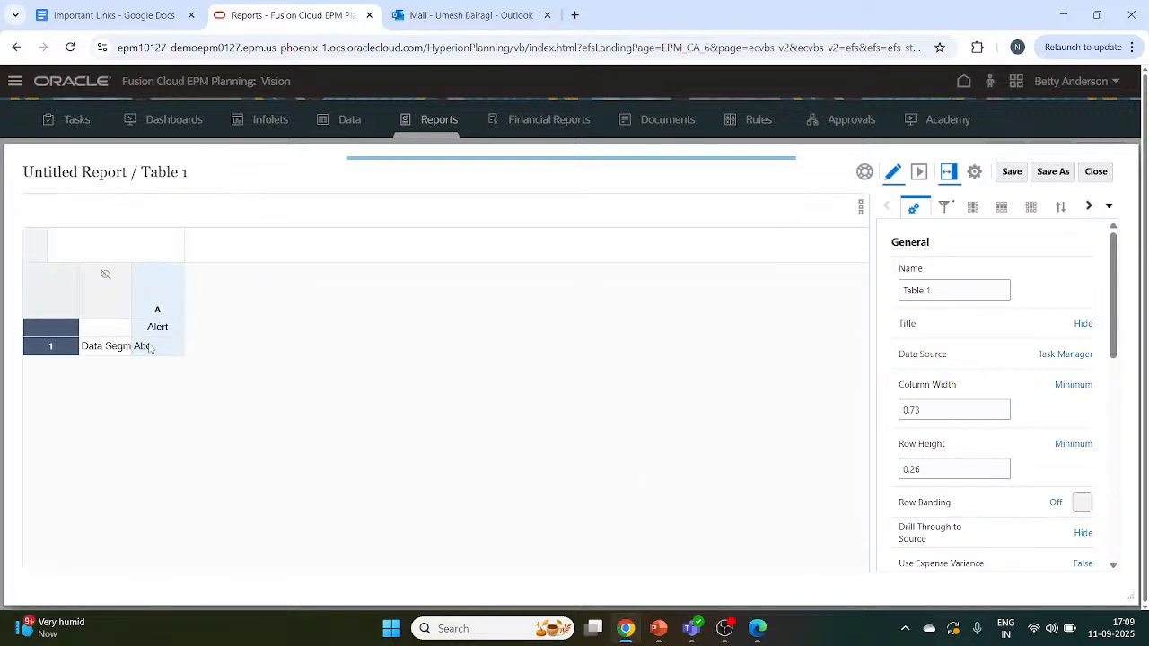
Insert a data column after column A of the table.
click(168, 311)
right_click(169, 311)
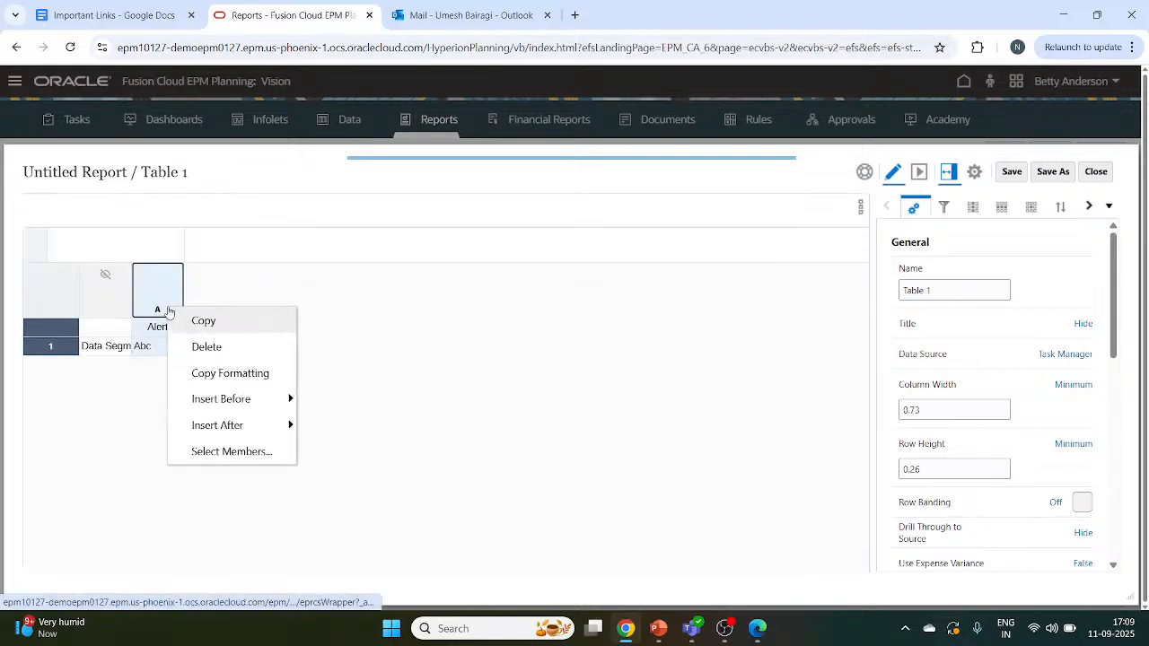
mouse_move(225, 427)
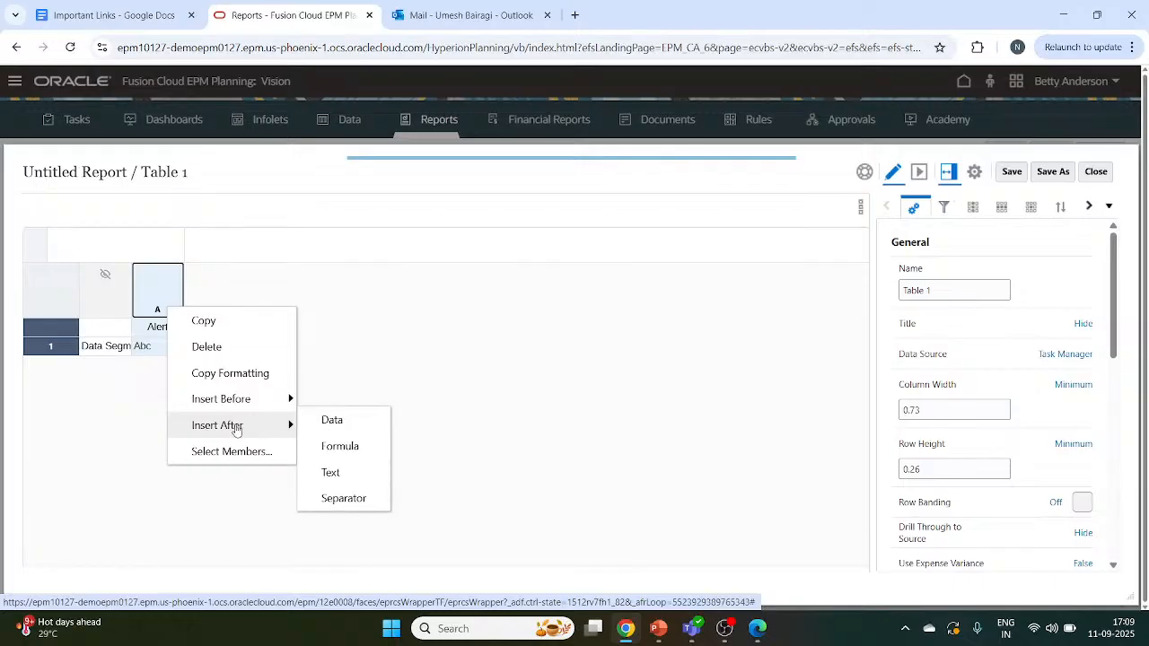
click(325, 419)
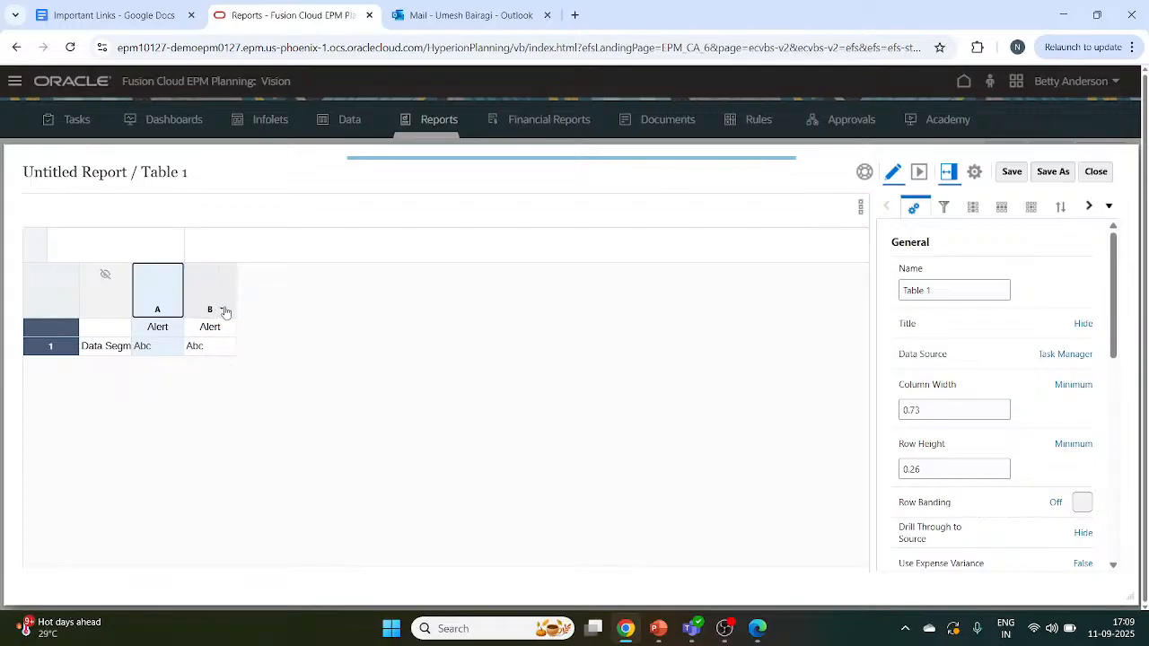
Insert a text column after column B of the table.
click(224, 311)
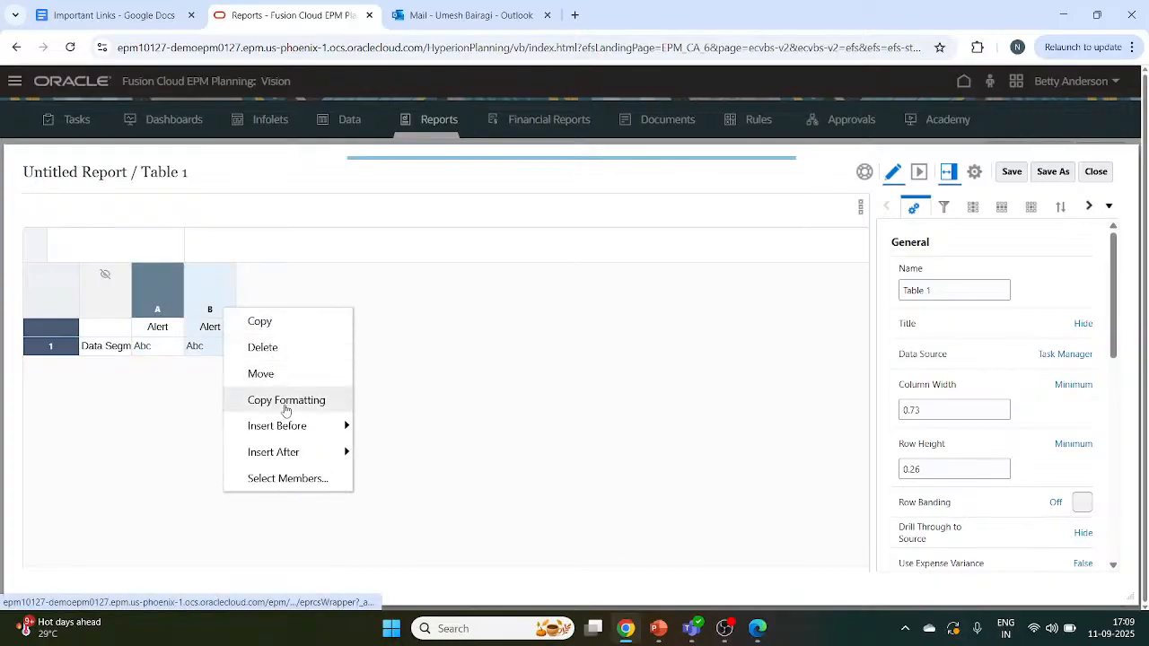
mouse_move(318, 454)
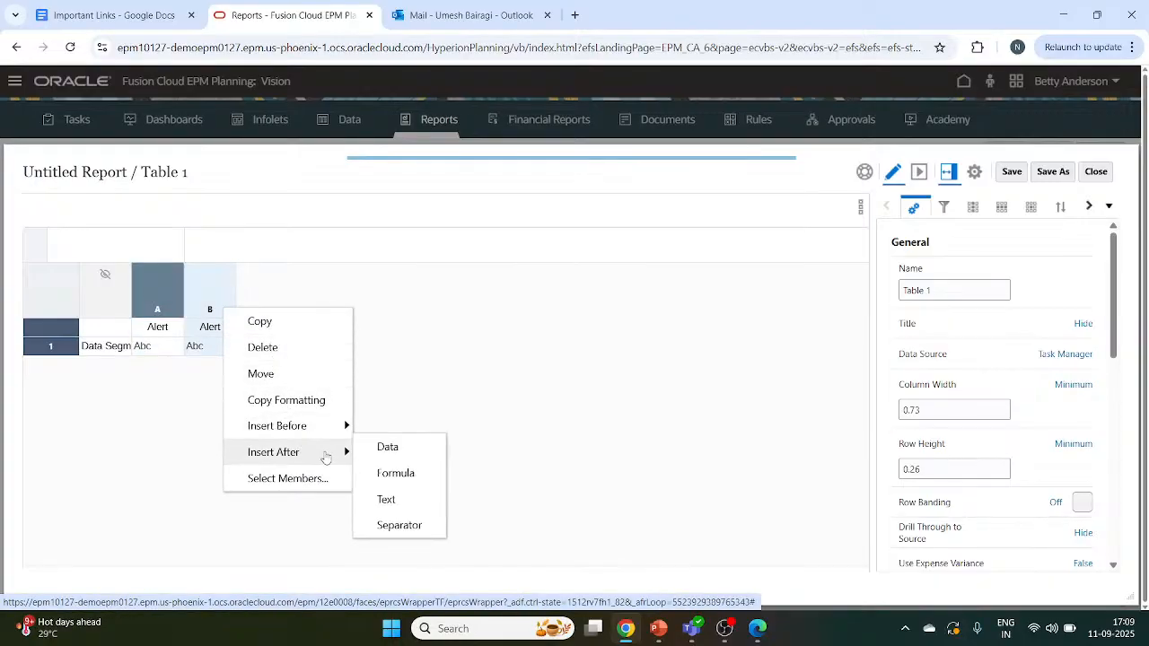
click(394, 502)
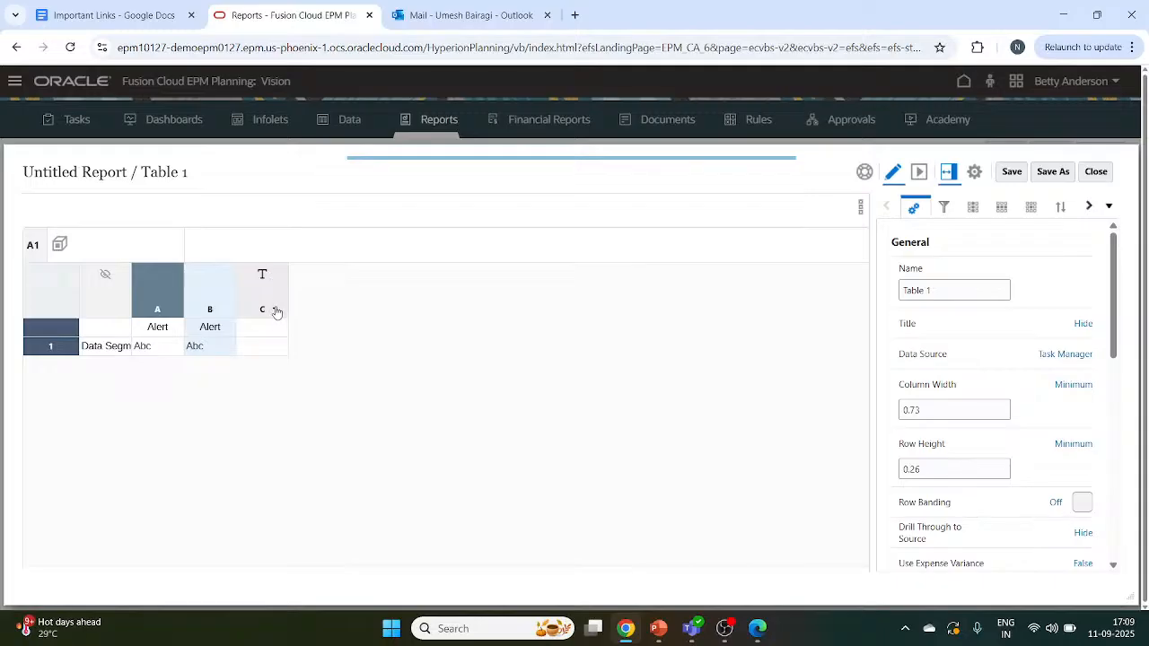
click(276, 312)
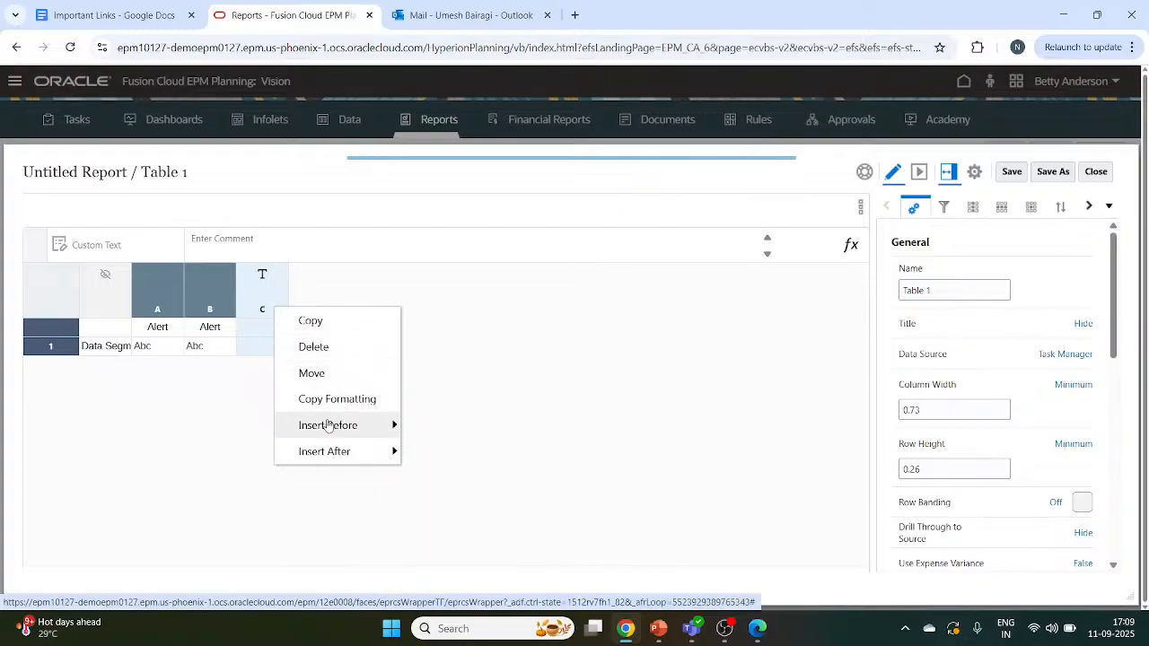
mouse_move(331, 431)
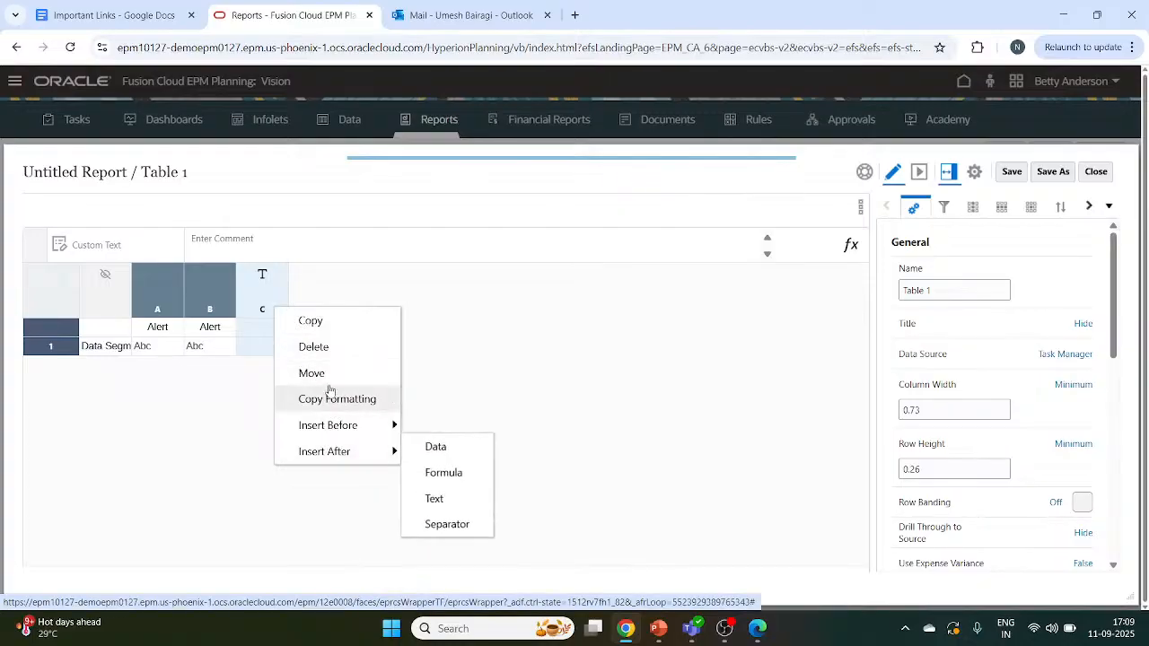
click(427, 311)
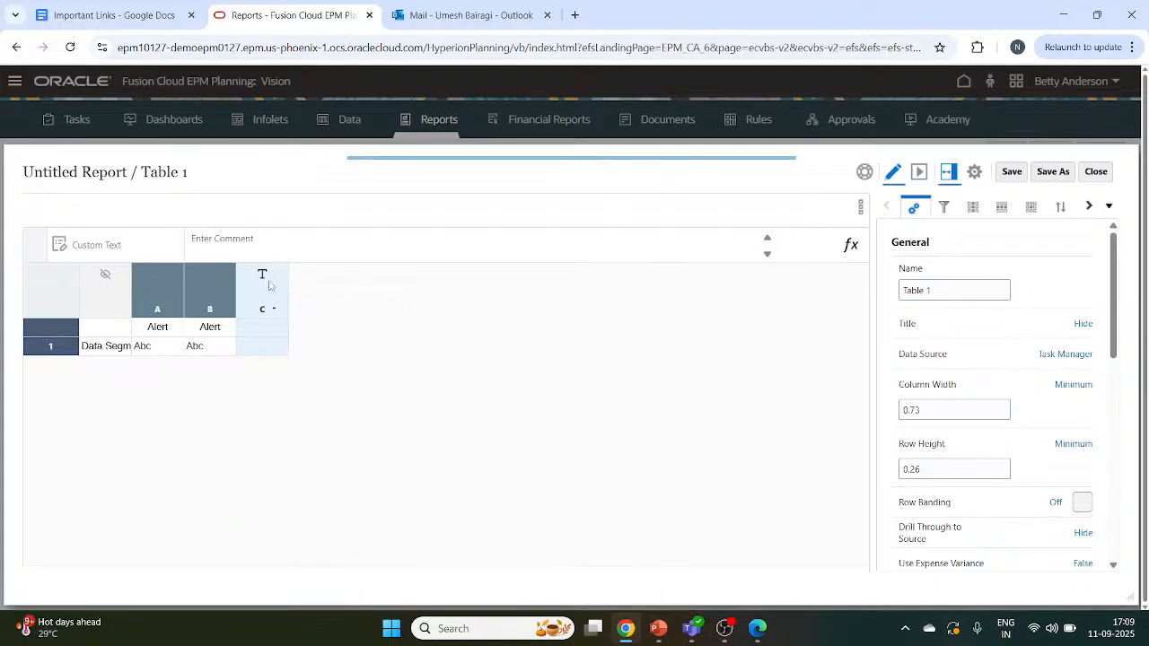
click(260, 238)
triple_click(128, 172)
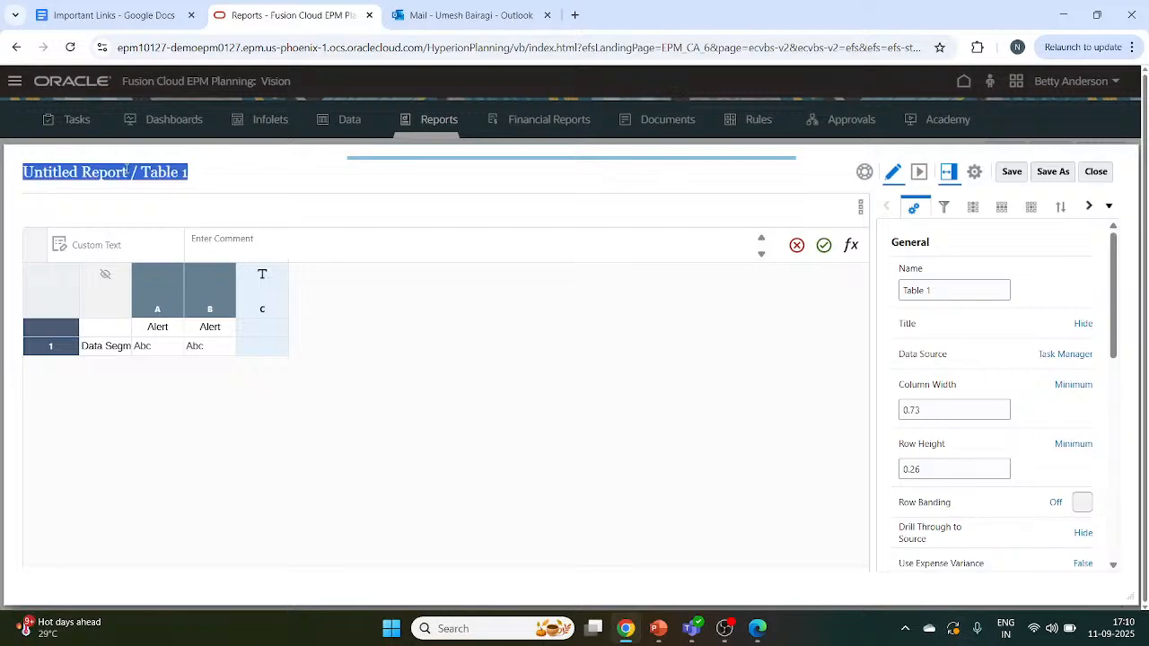
drag(131, 172, 141, 172)
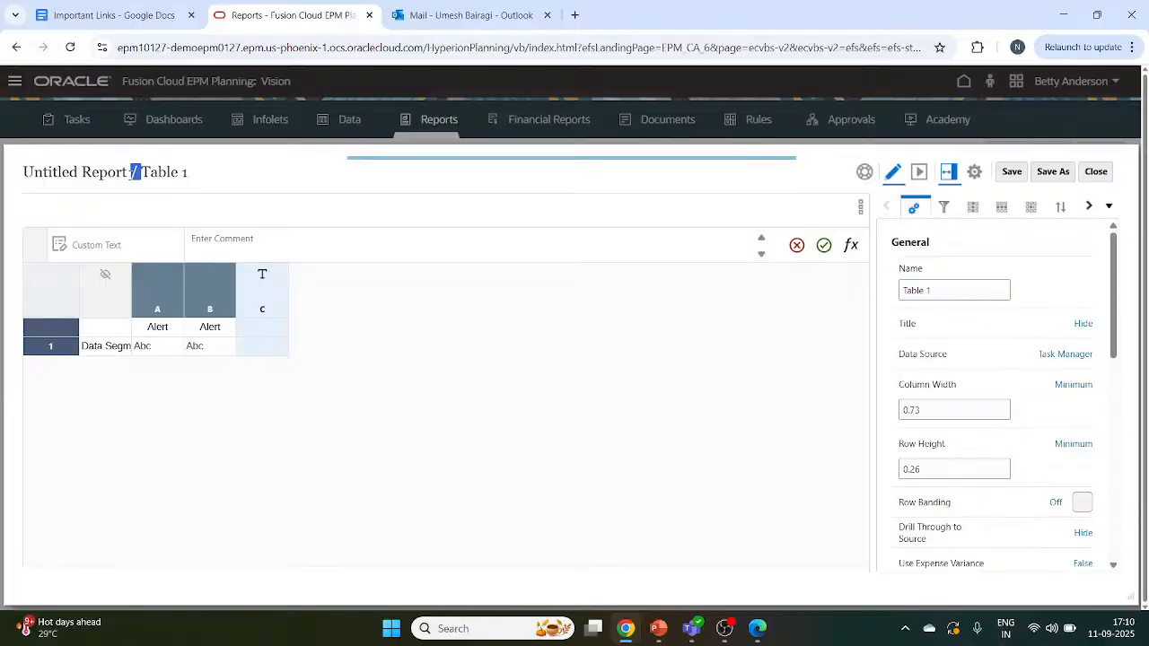
click(191, 176)
triple_click(139, 171)
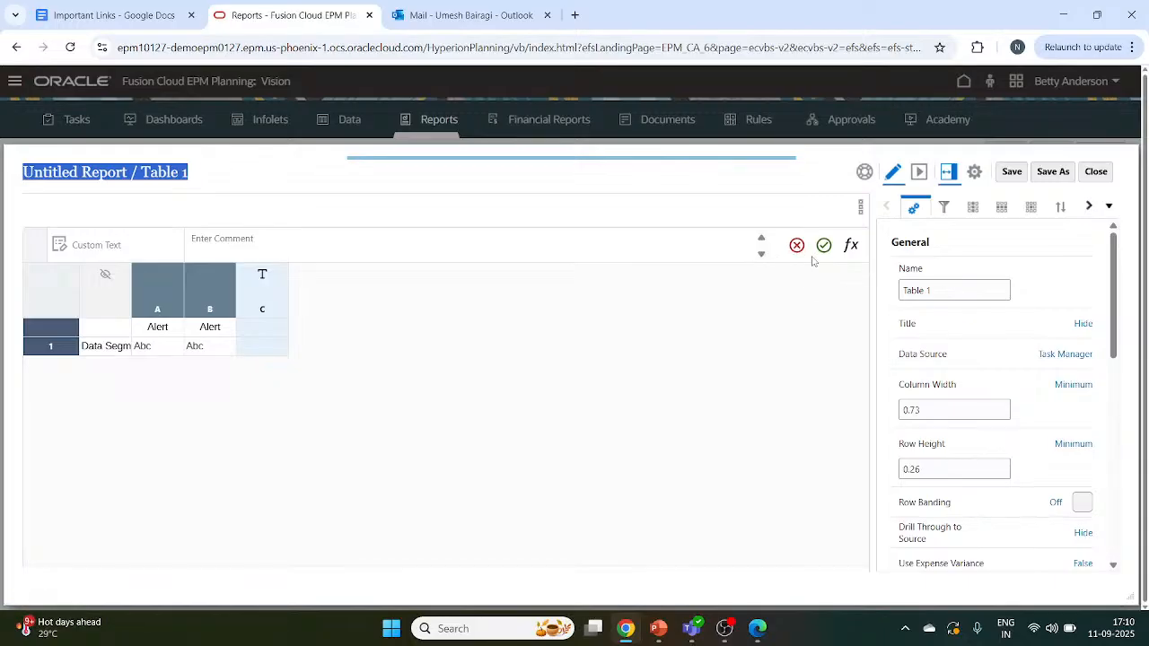
Insert a separator column after text column C of the table.
click(212, 331)
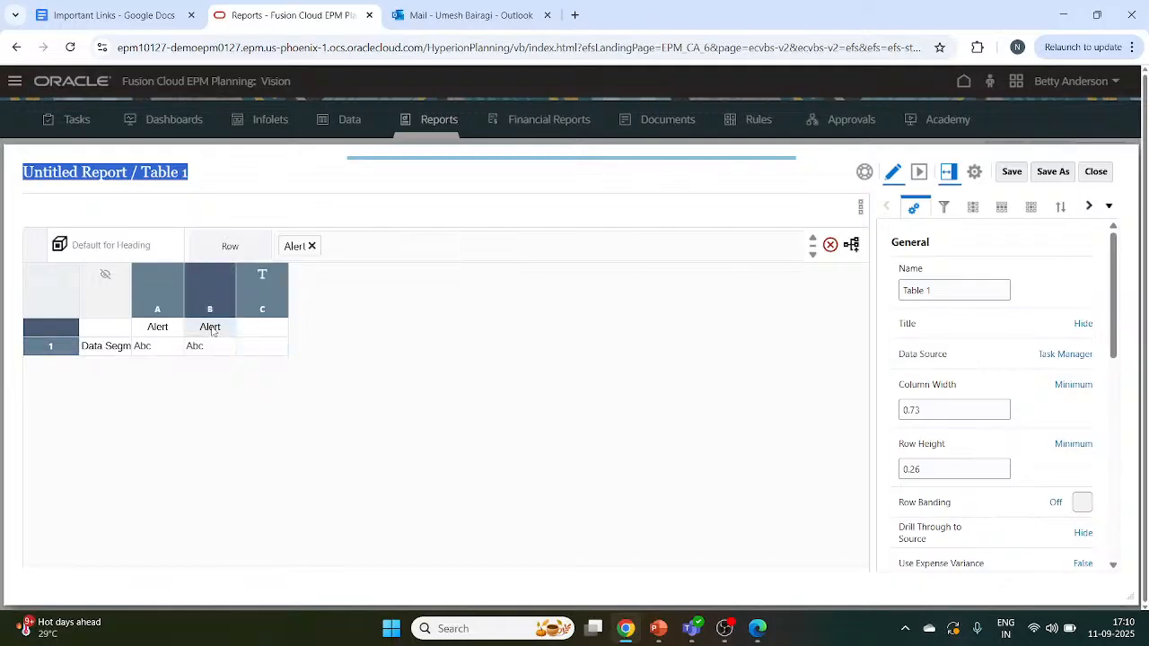
click(273, 325)
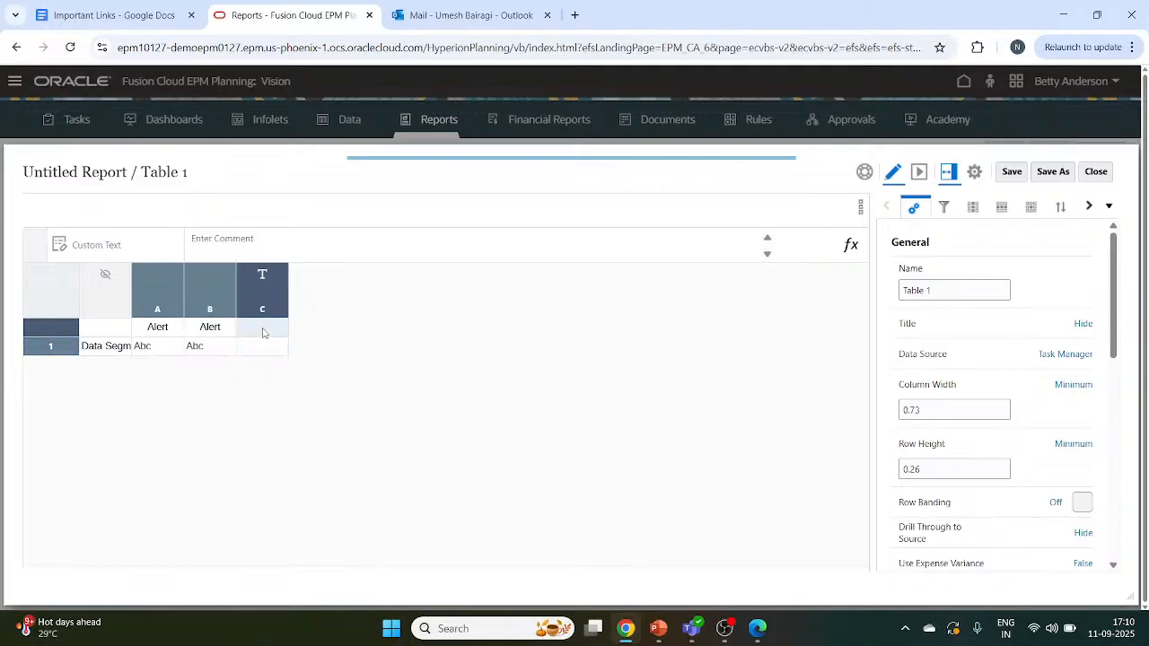
click(273, 311)
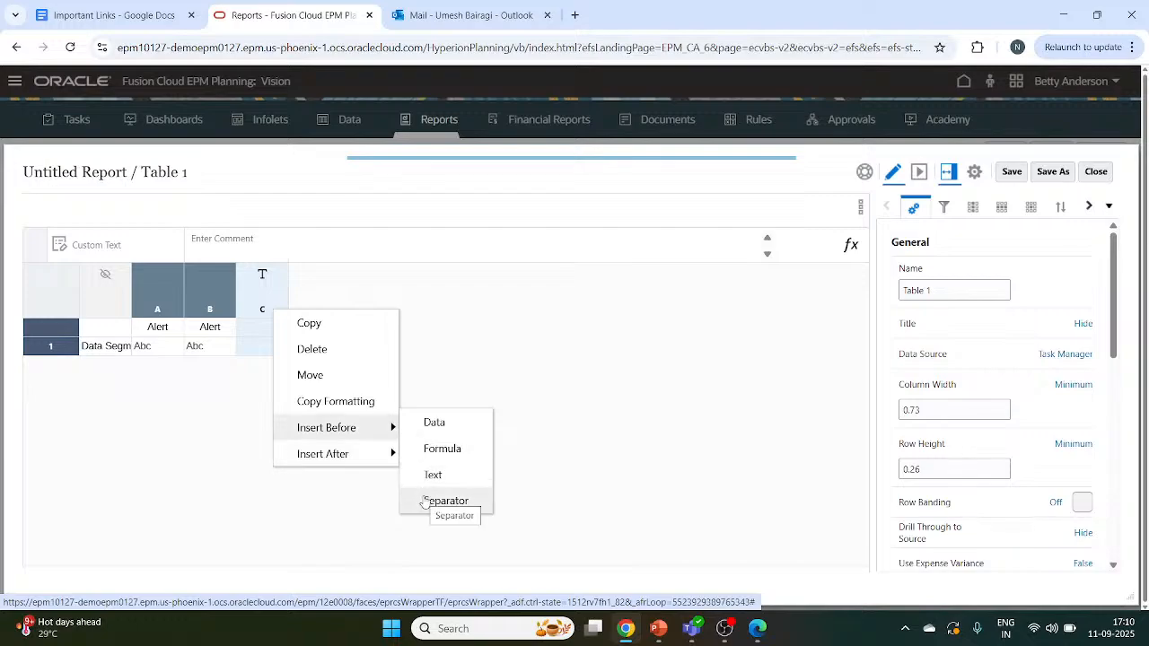
mouse_move(377, 453)
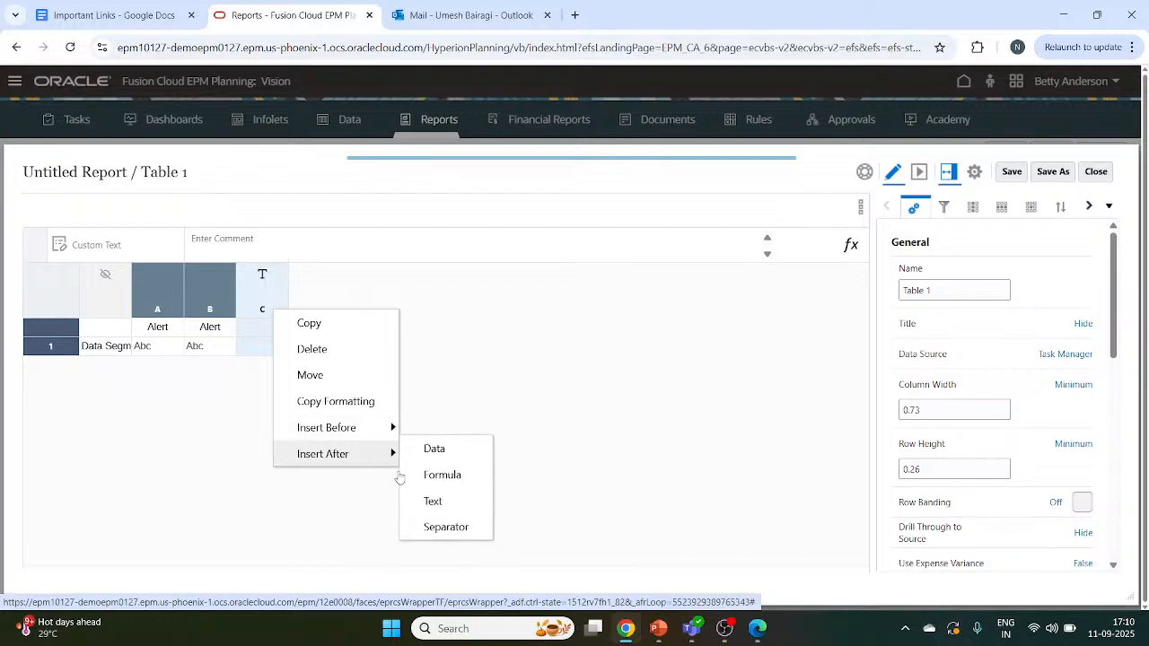
click(431, 528)
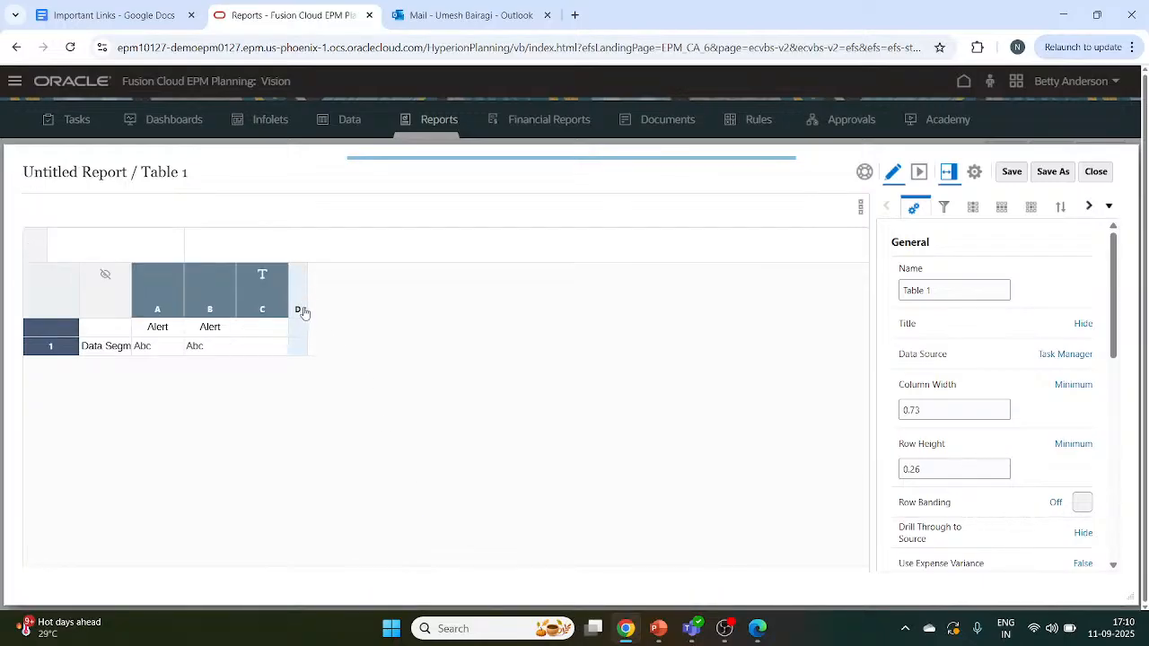
Delete the separator column D from the table.
right_click(305, 312)
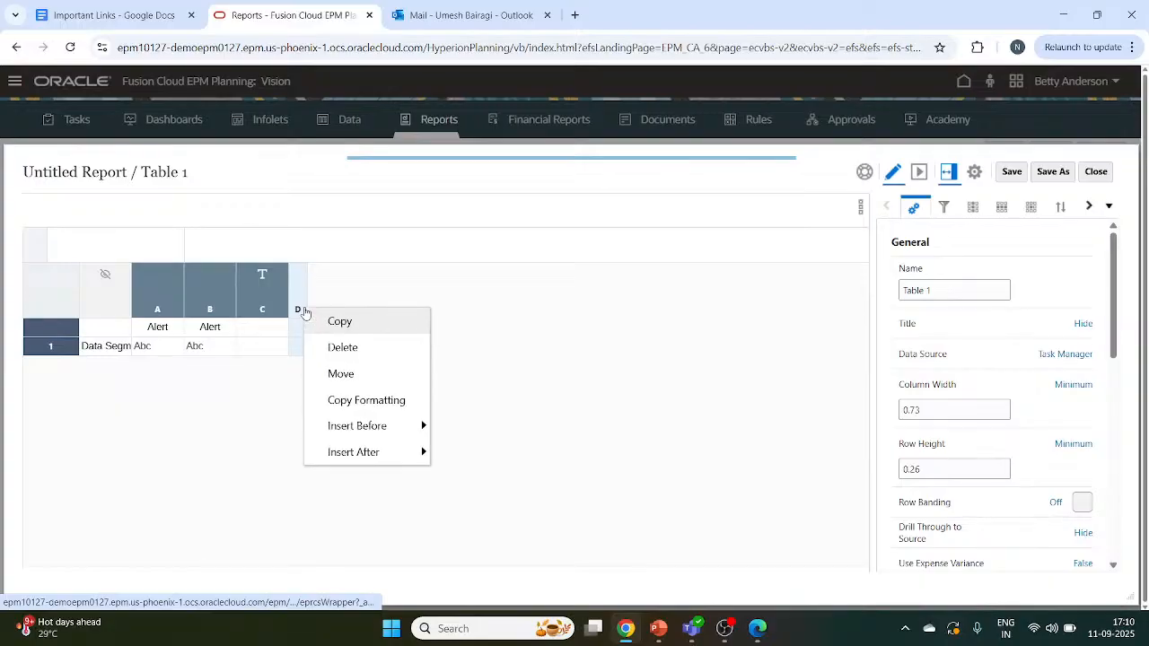
click(341, 346)
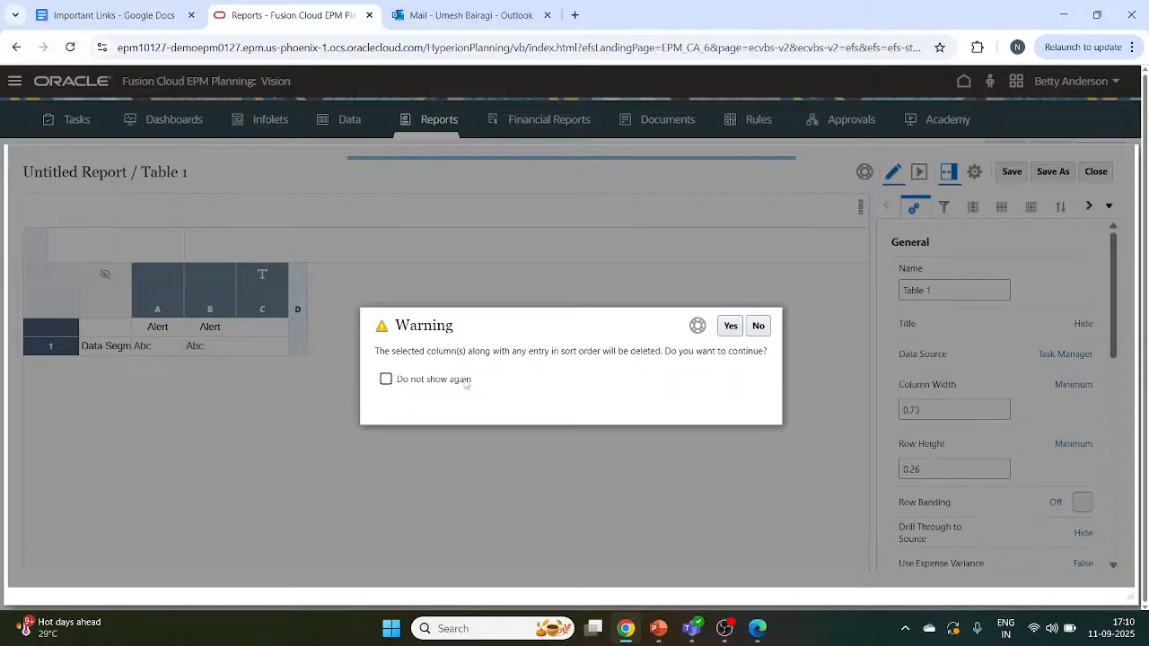
click(732, 326)
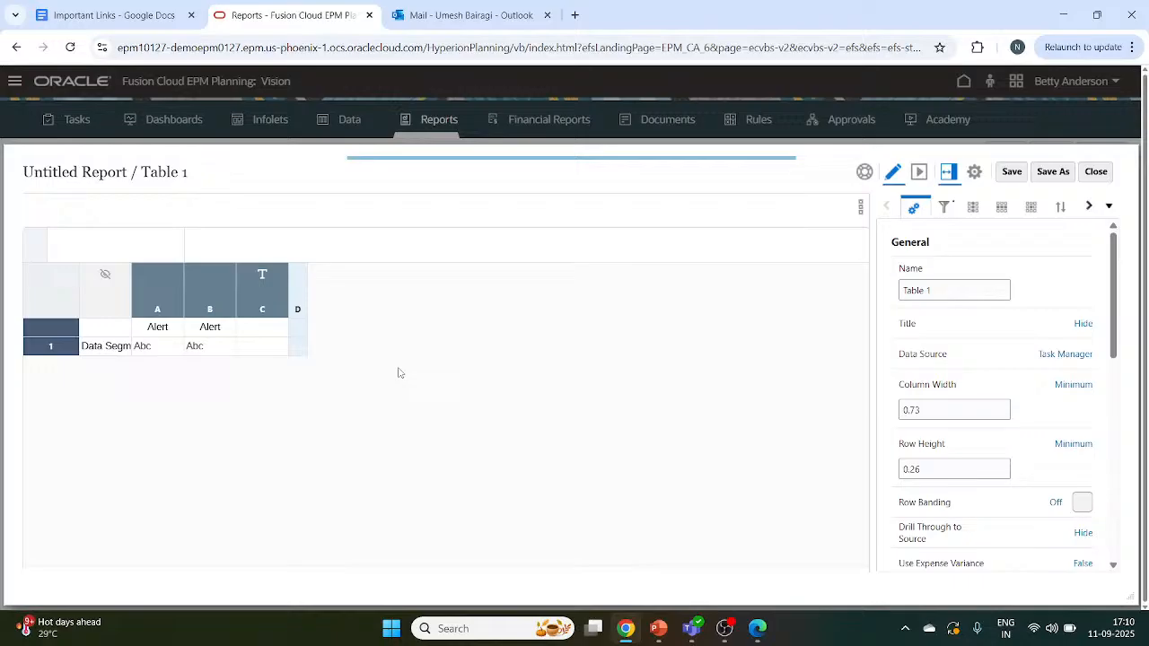
Delete text column C from the table.
click(202, 328)
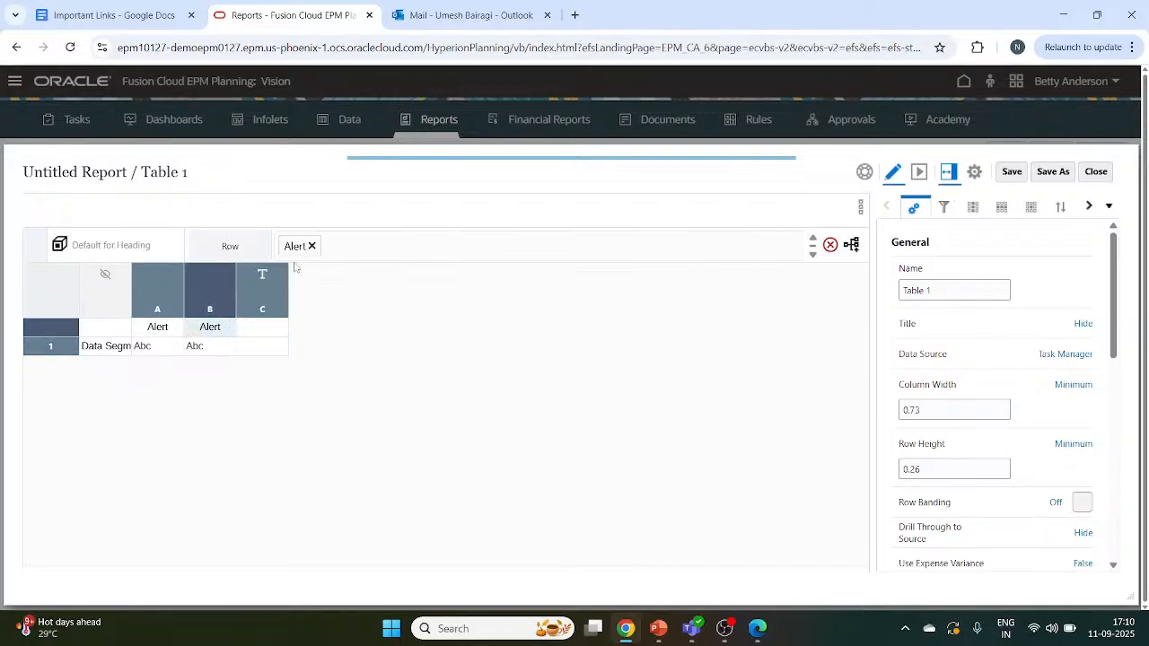
click(267, 302)
click(214, 304)
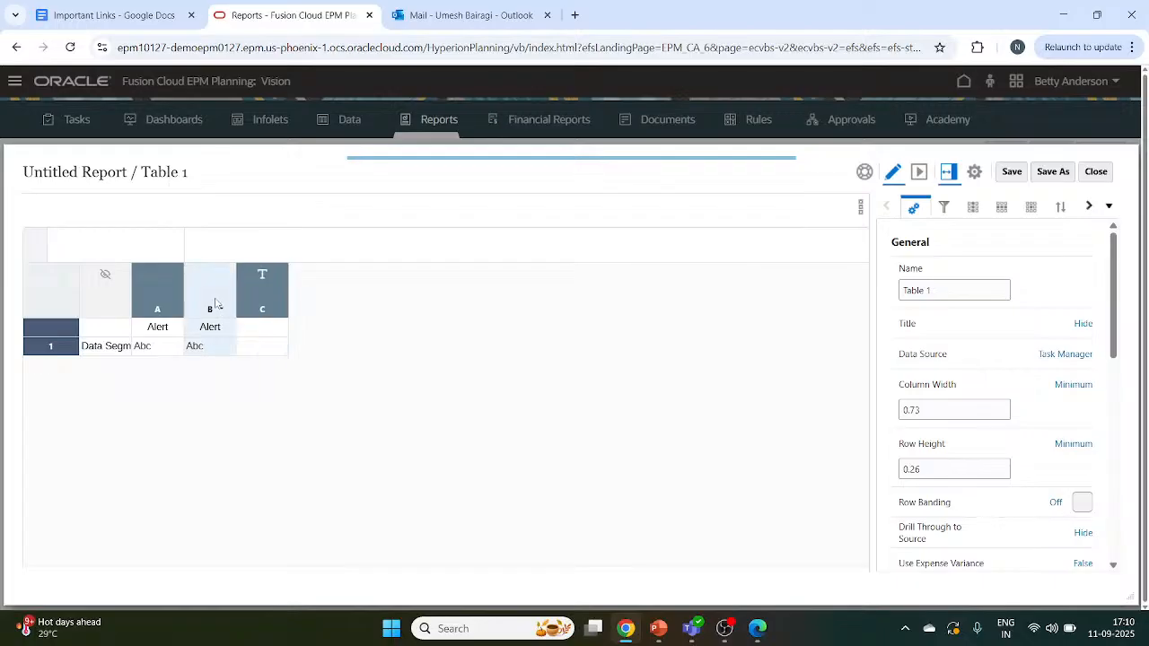
click(276, 297)
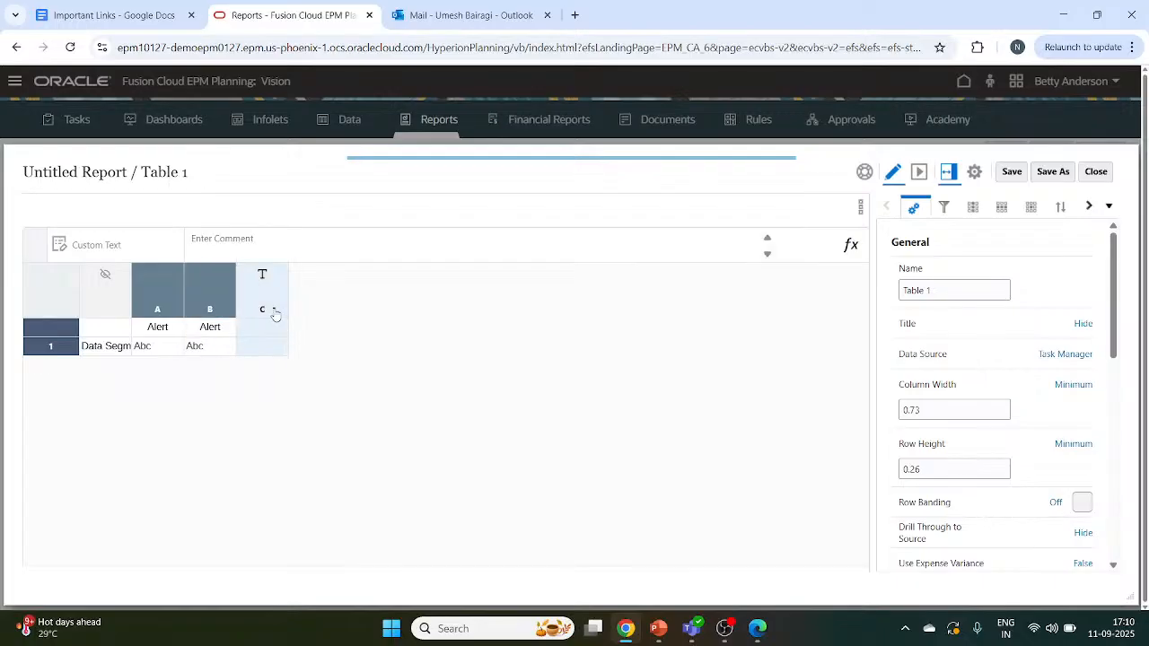
click(276, 313)
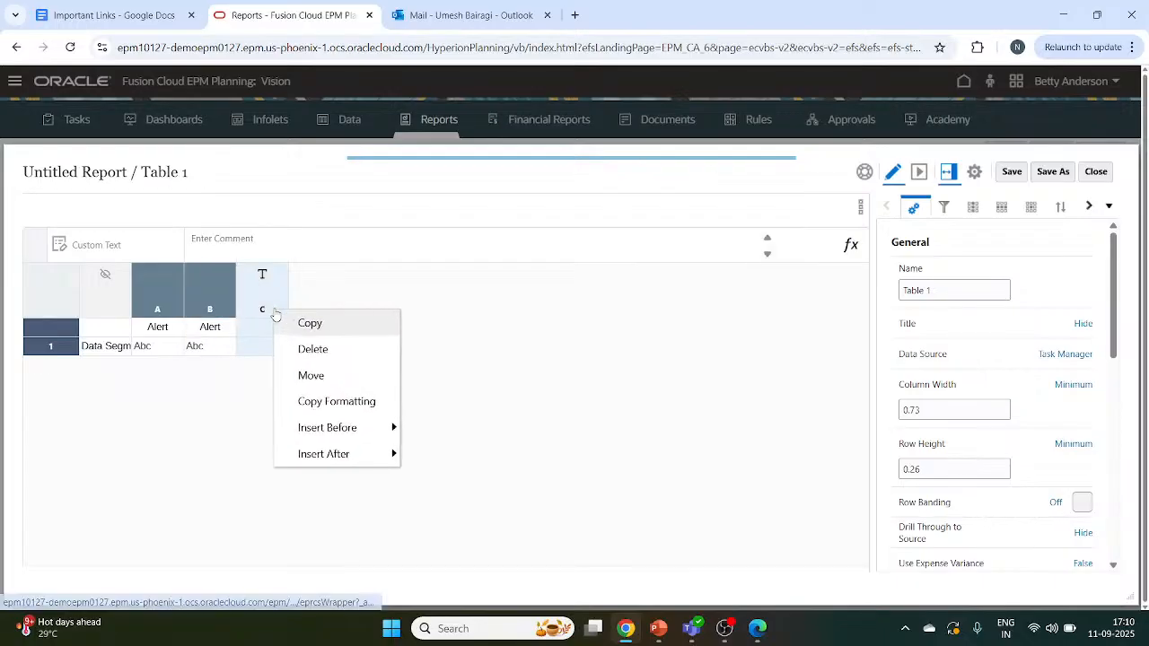
click(311, 349)
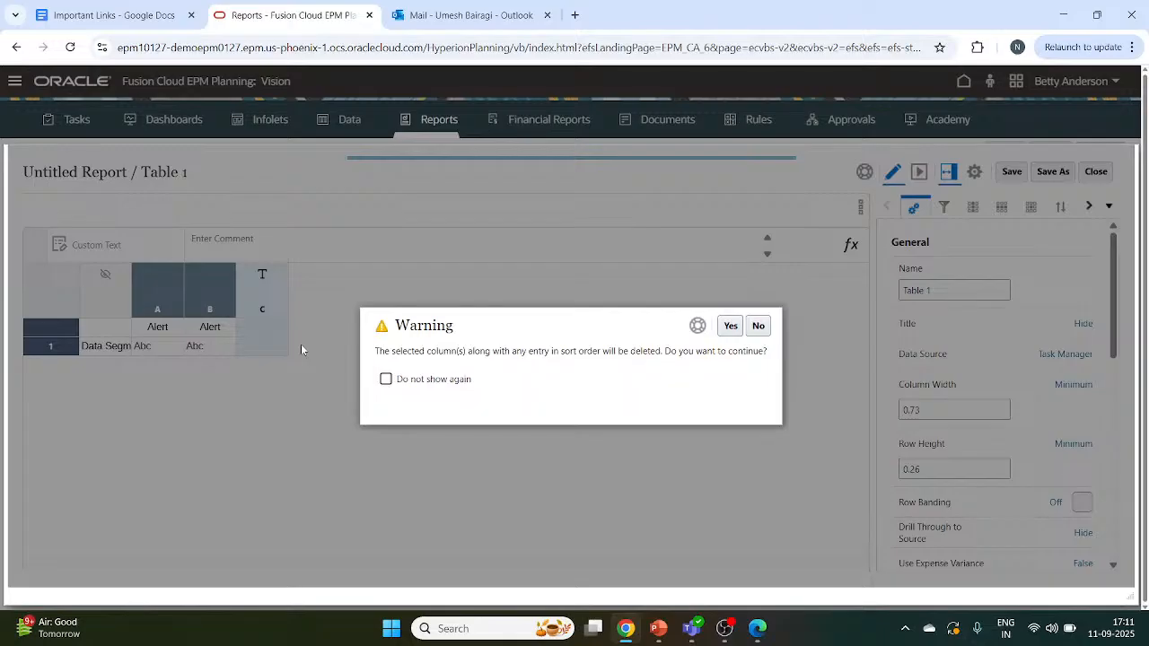
click(731, 328)
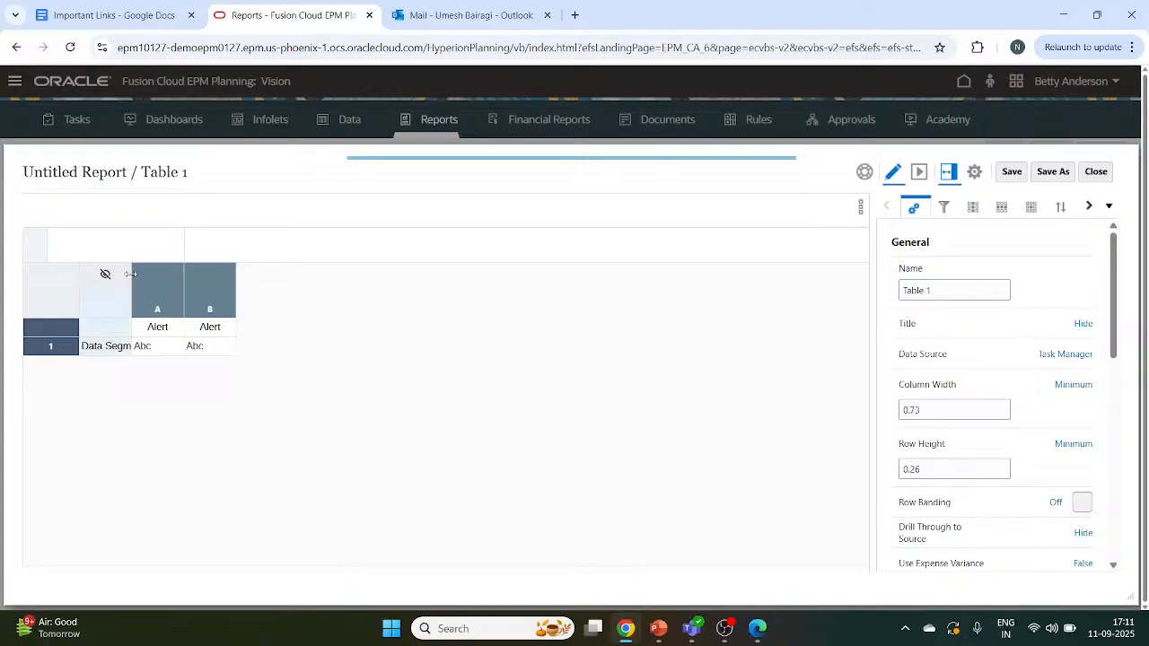
Widen the table's row heading column to fit its Data Segment label, and insert a data column after column B.
drag(130, 274, 168, 265)
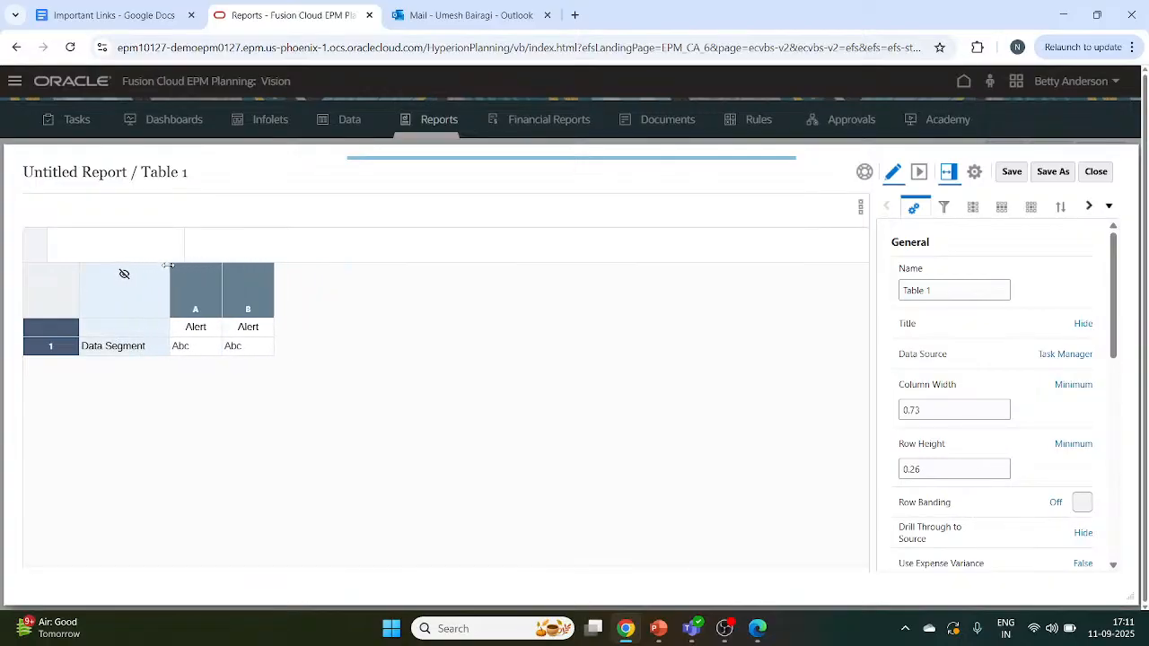
click(204, 314)
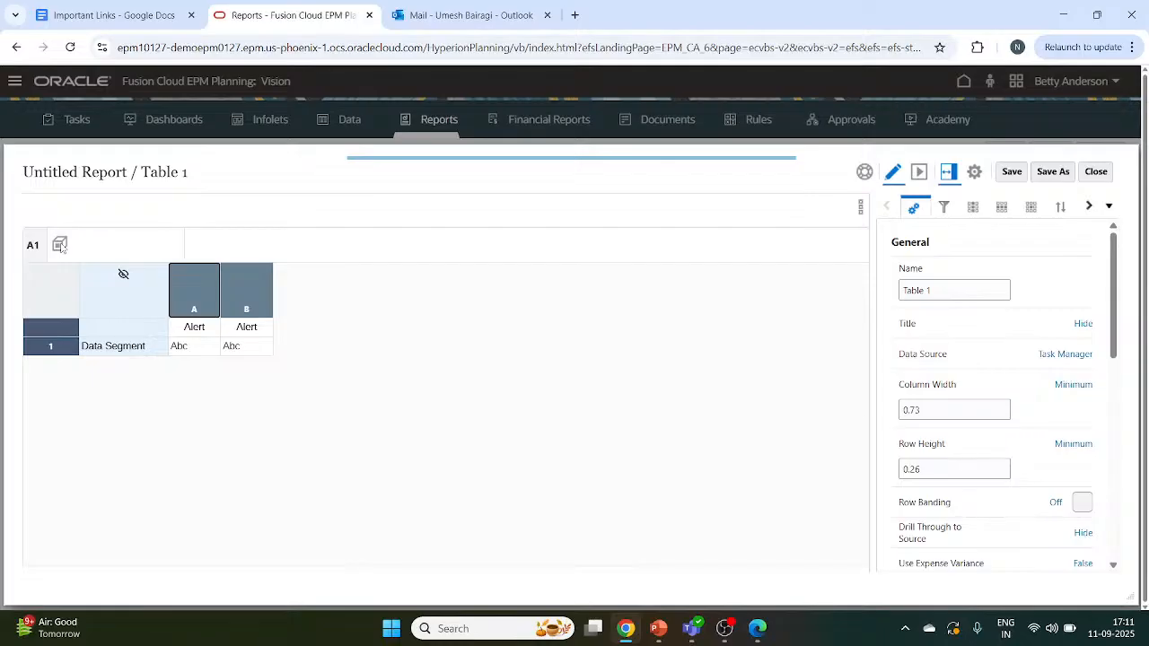
click(266, 242)
click(268, 276)
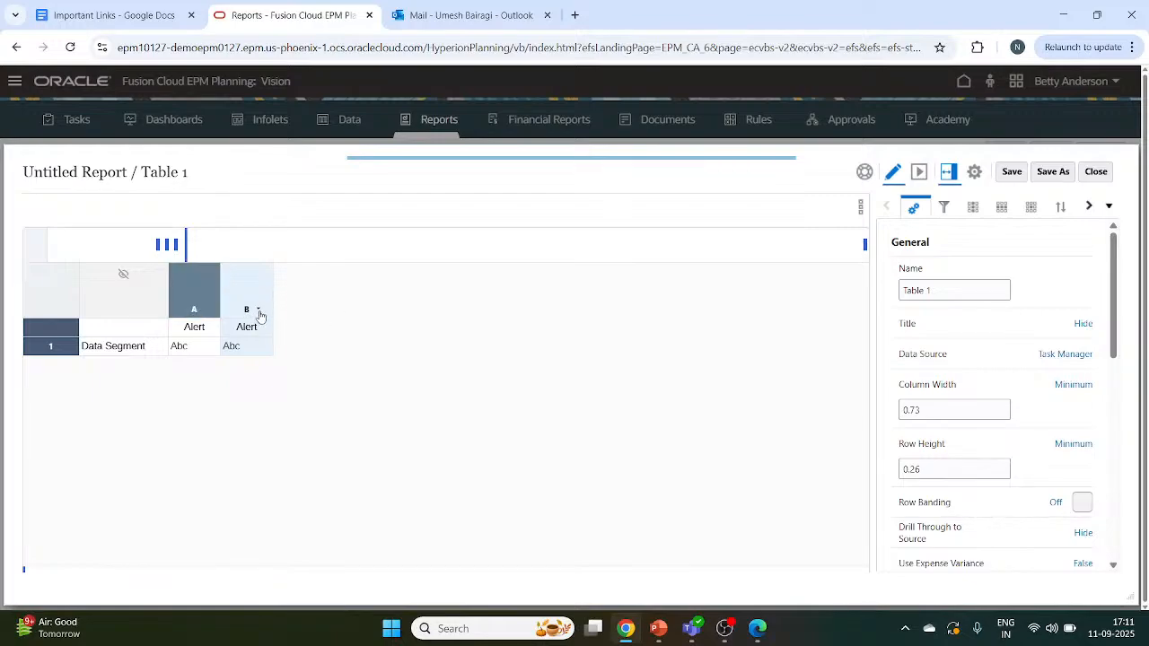
click(258, 310)
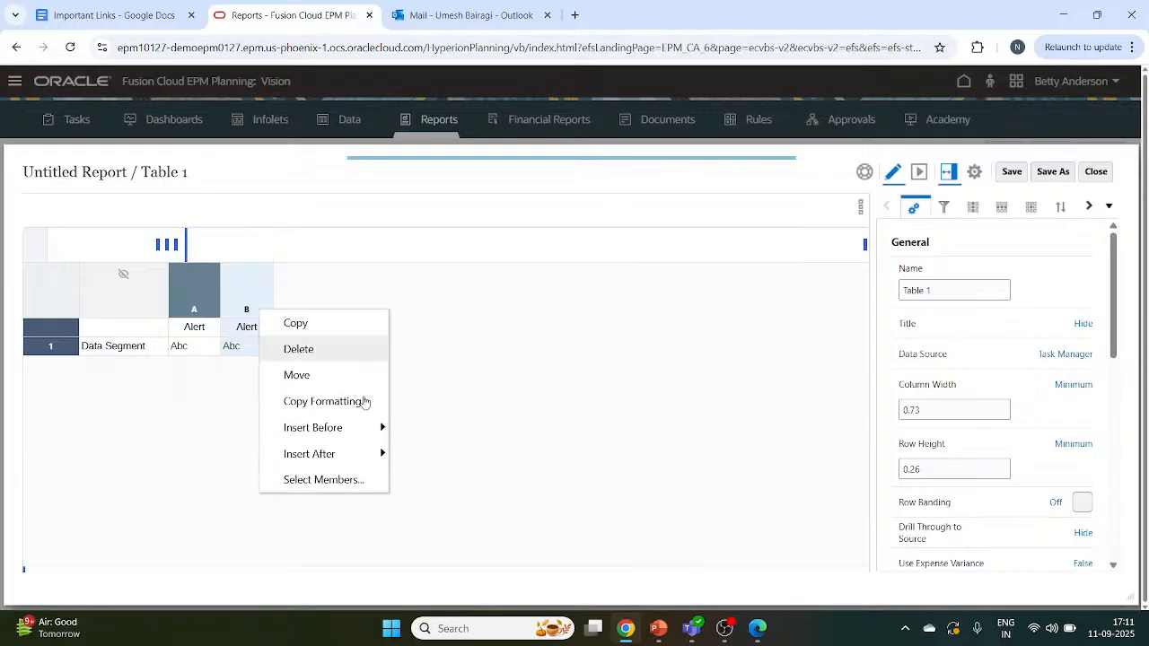
mouse_move(341, 452)
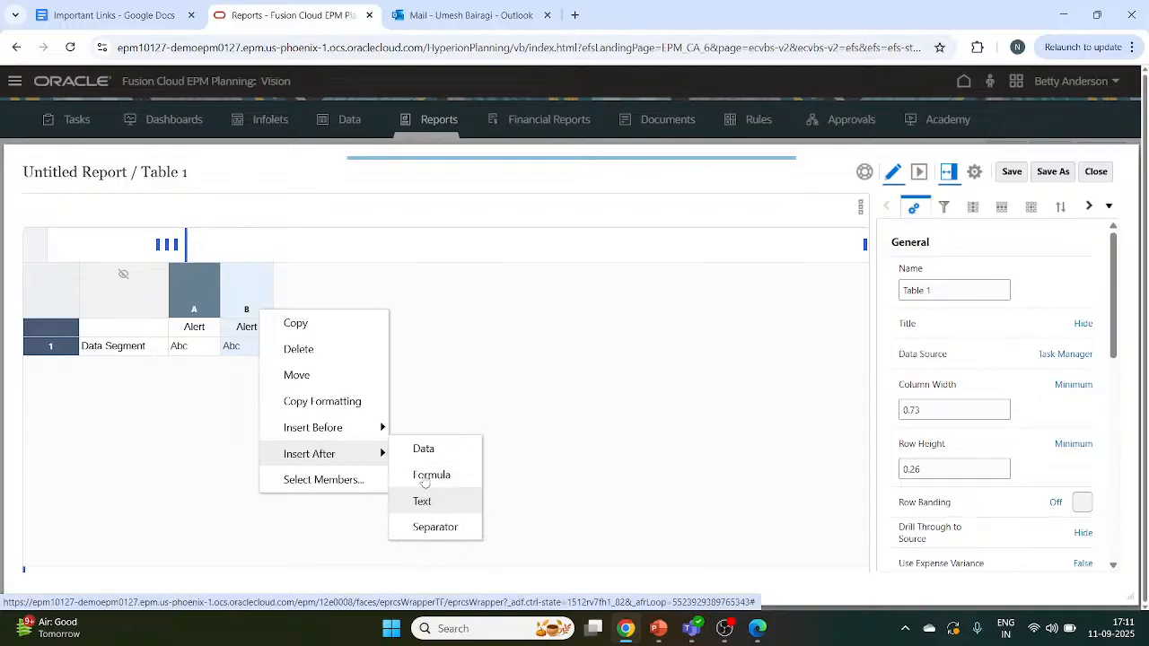
click(423, 448)
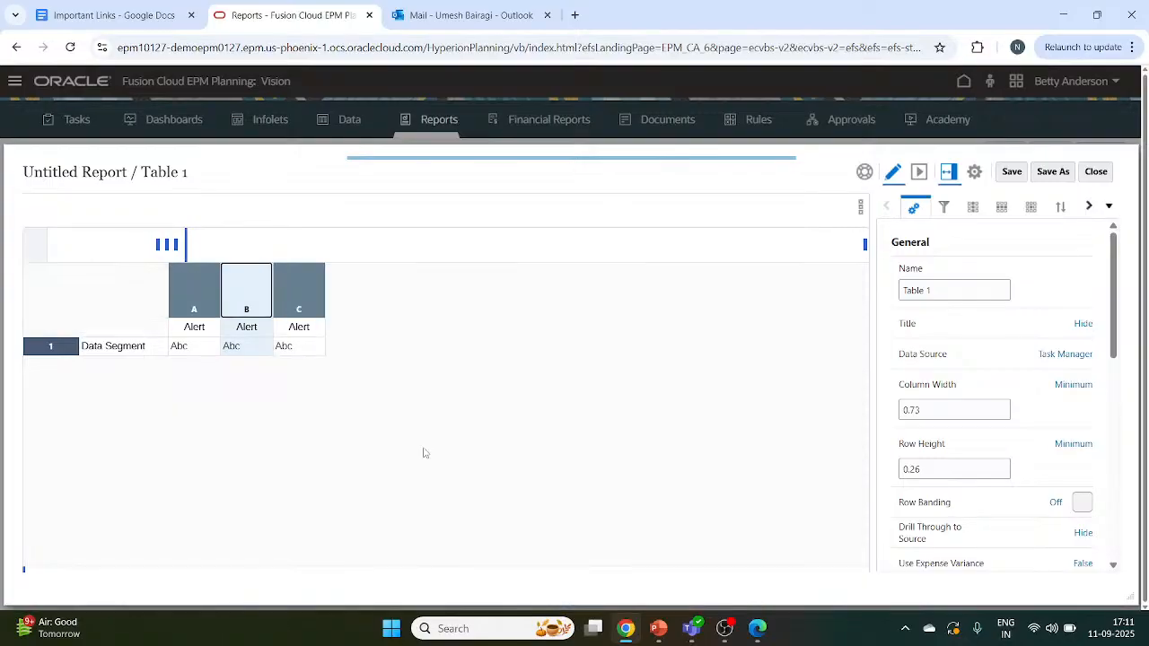
Examine the cell properties of column C's Alert heading, from number, date and time formats through font, alignment, border and shading.
click(307, 332)
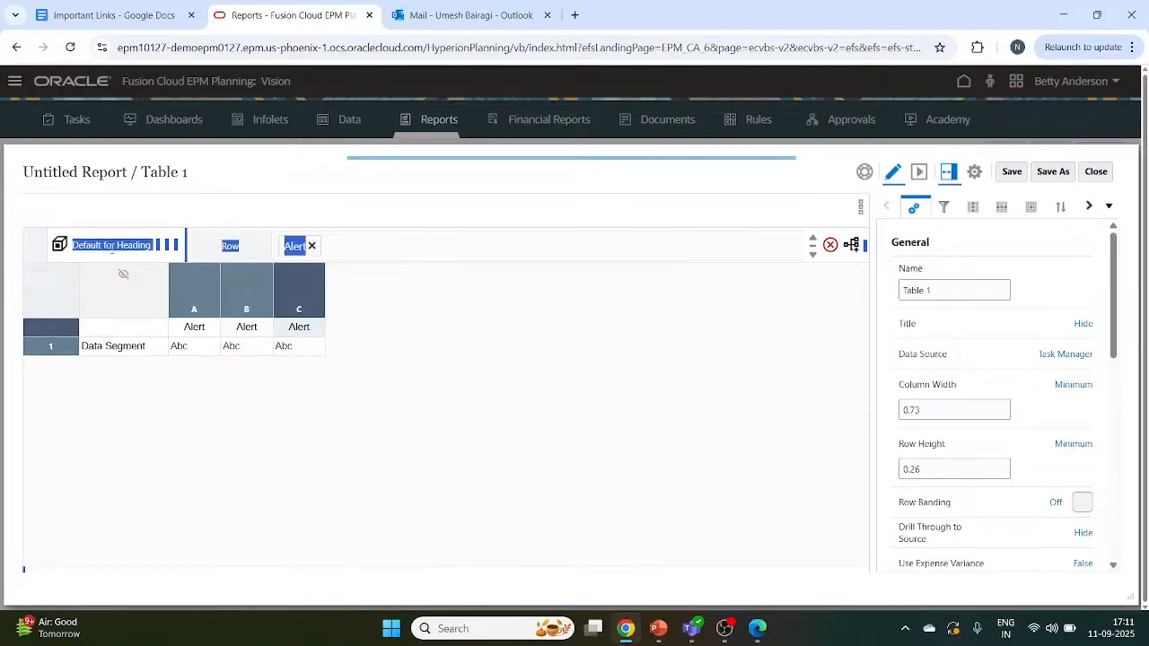
click(204, 340)
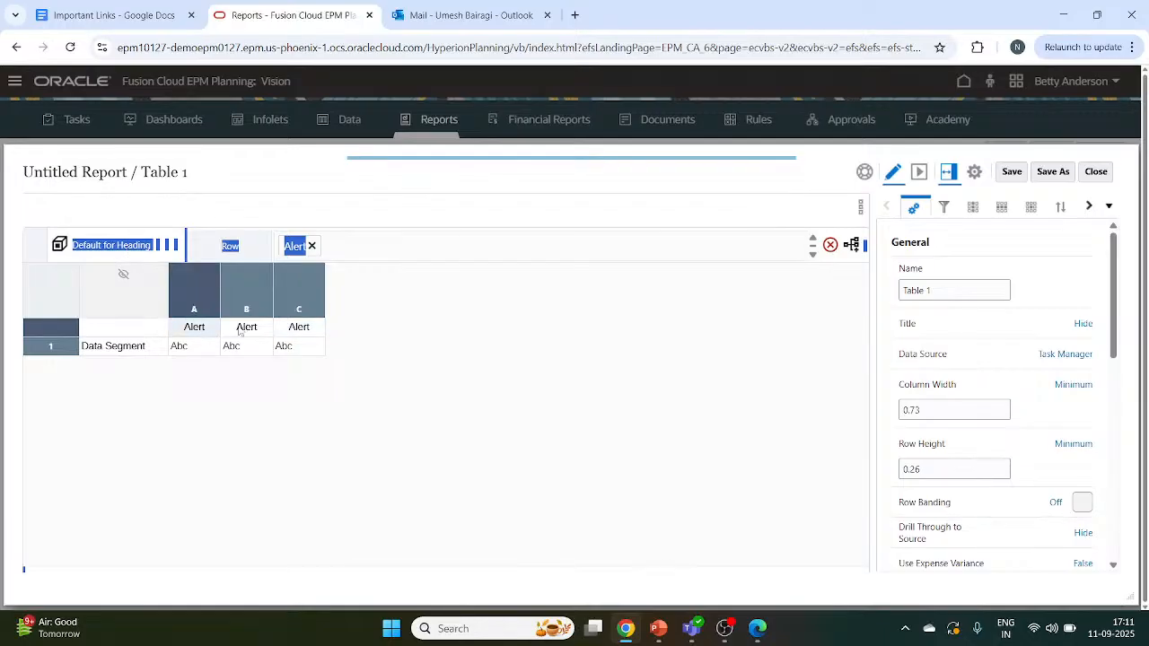
click(300, 330)
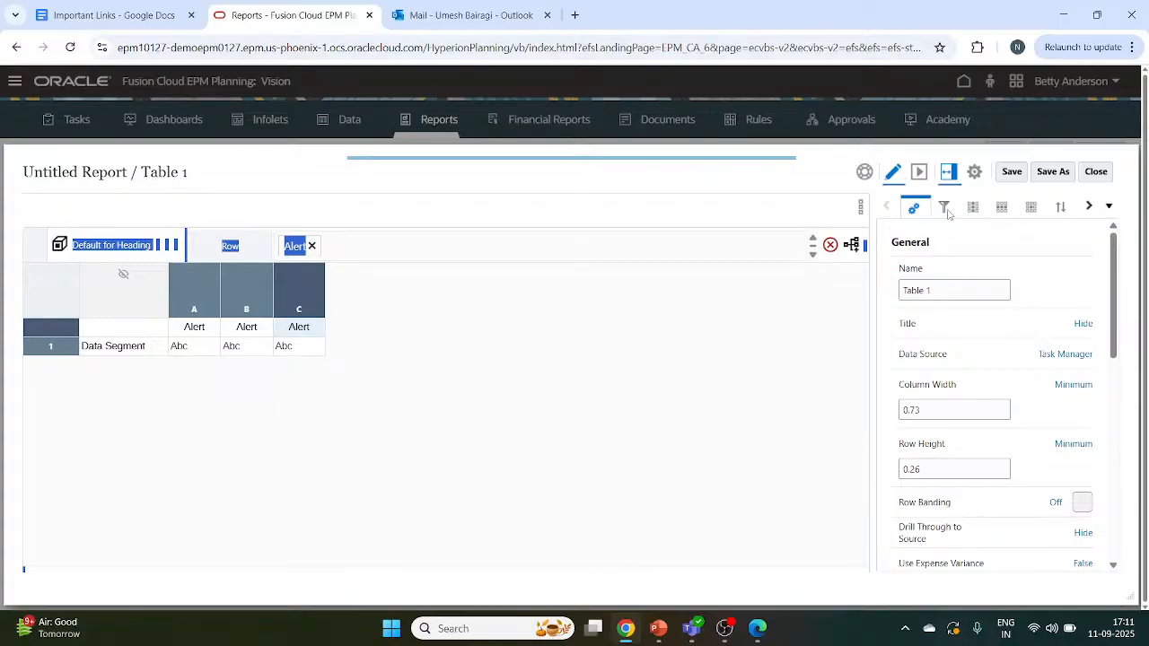
click(974, 209)
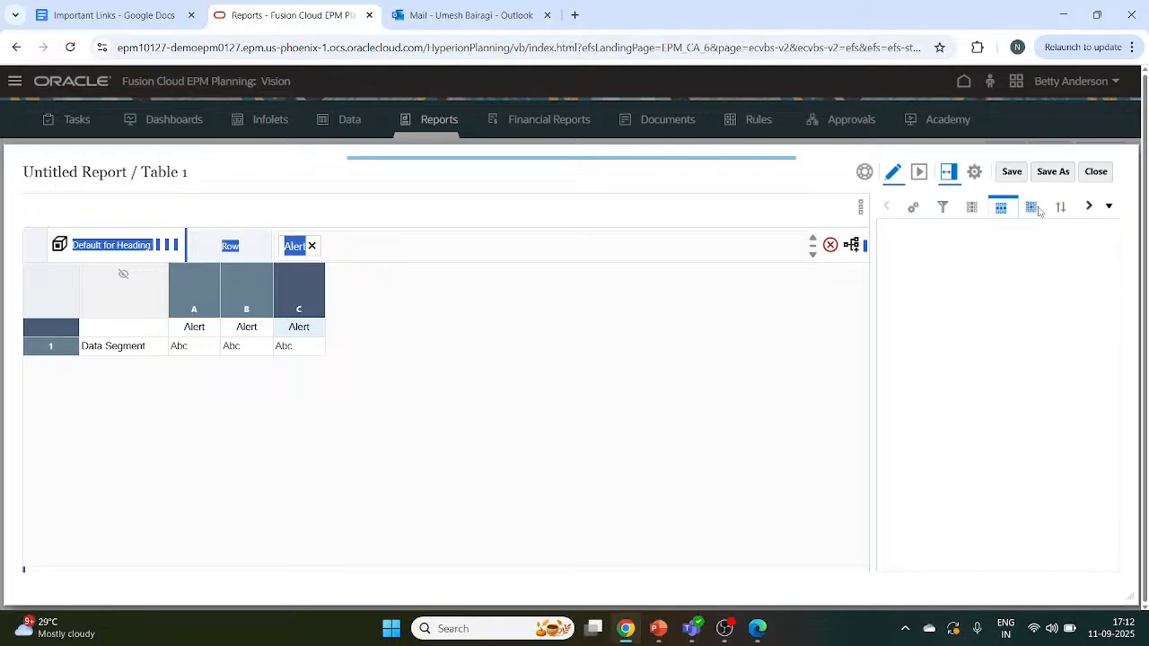
click(1033, 208)
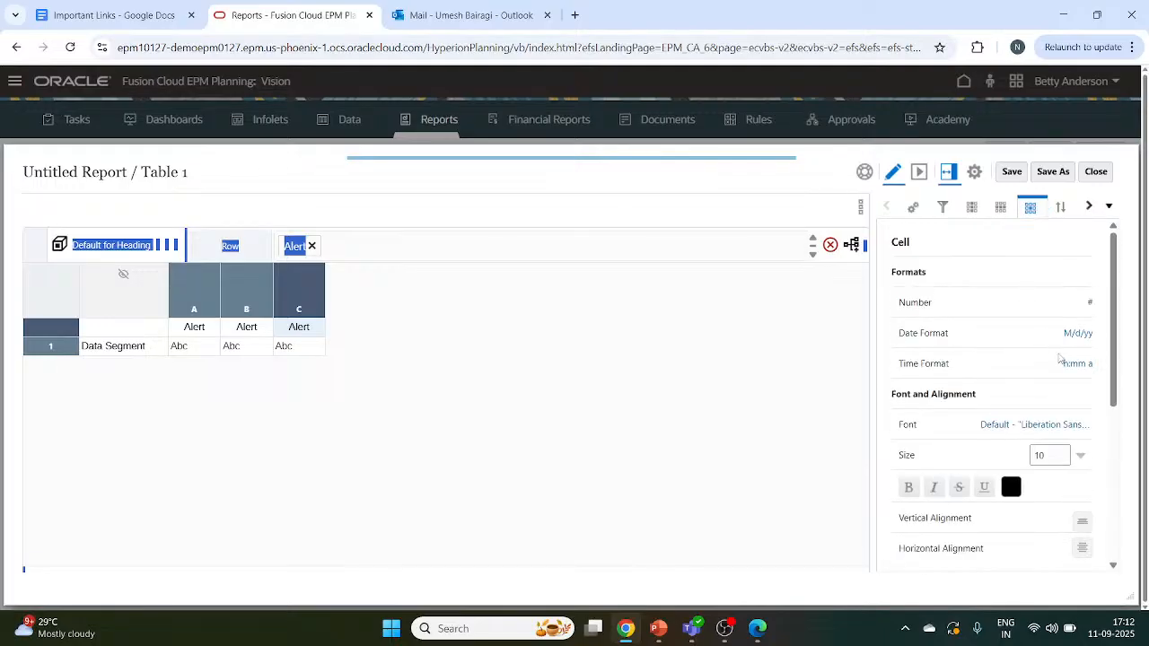
scroll(1060, 358, down, 5)
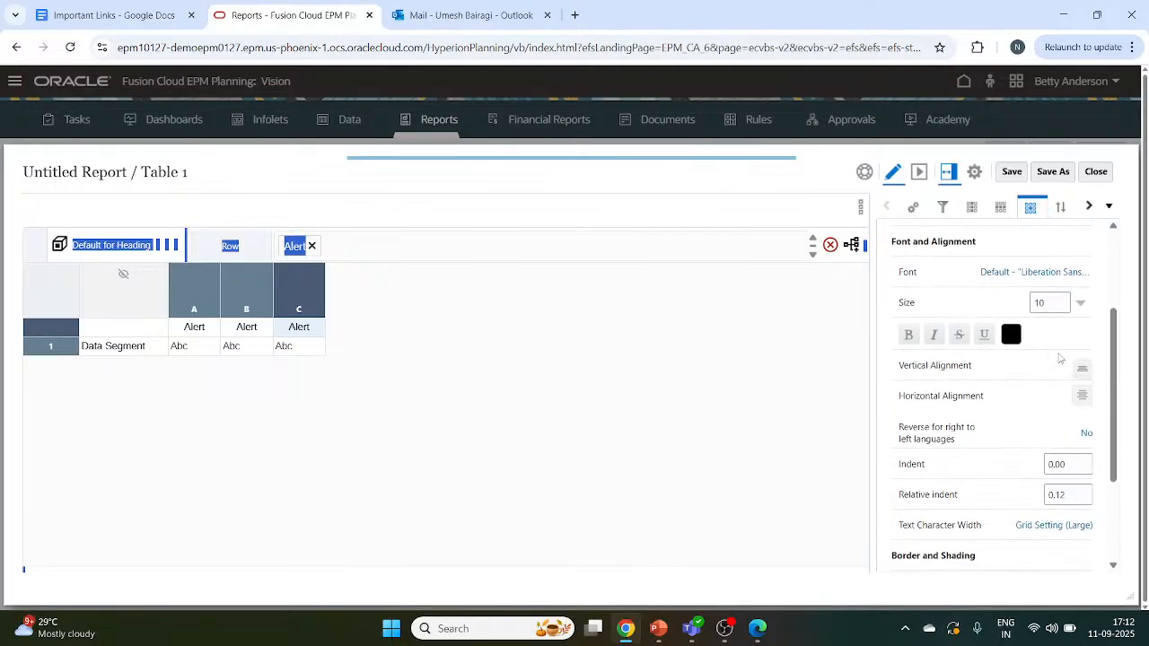
scroll(1060, 358, down, 3)
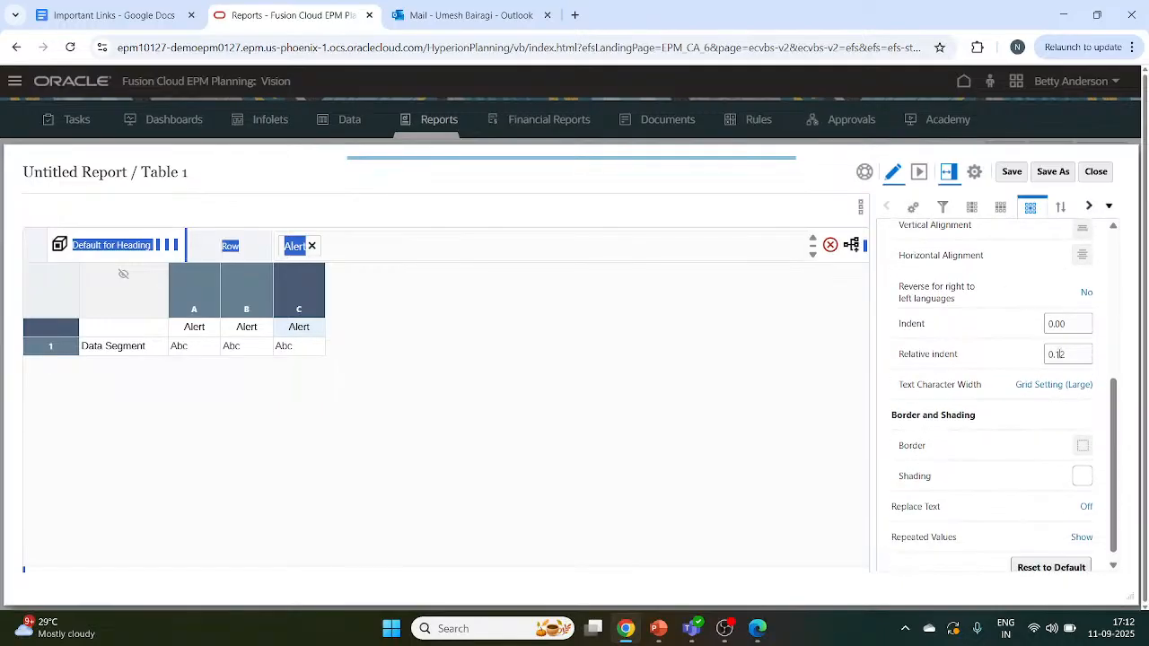
scroll(1060, 354, down, 1)
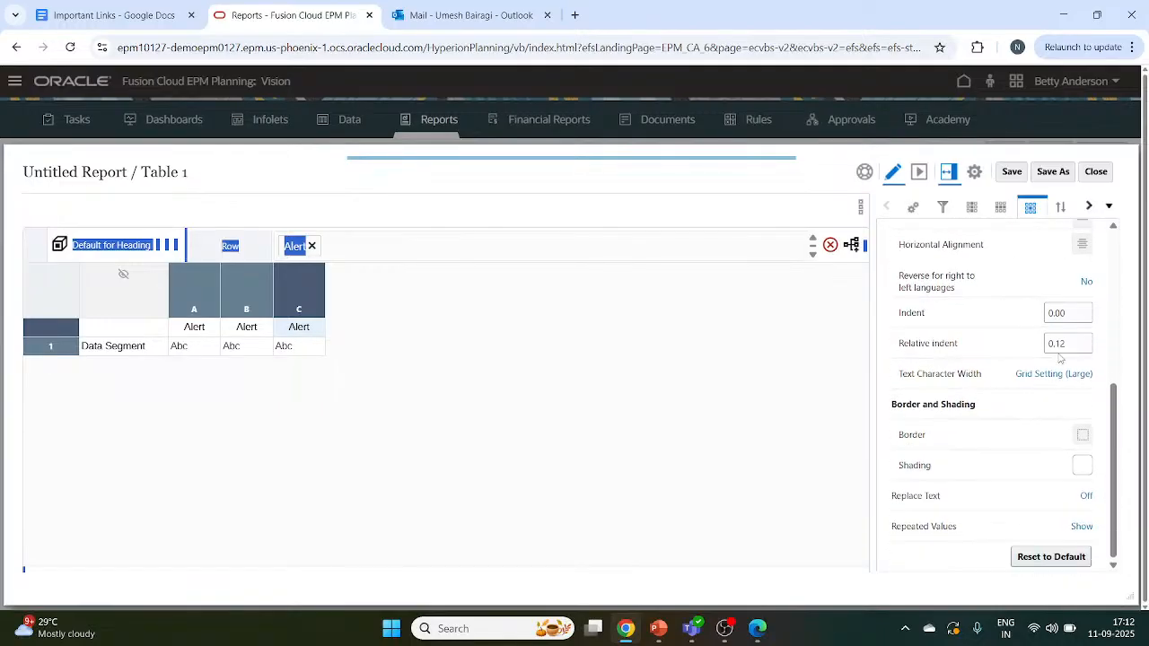
scroll(1060, 358, up, 5)
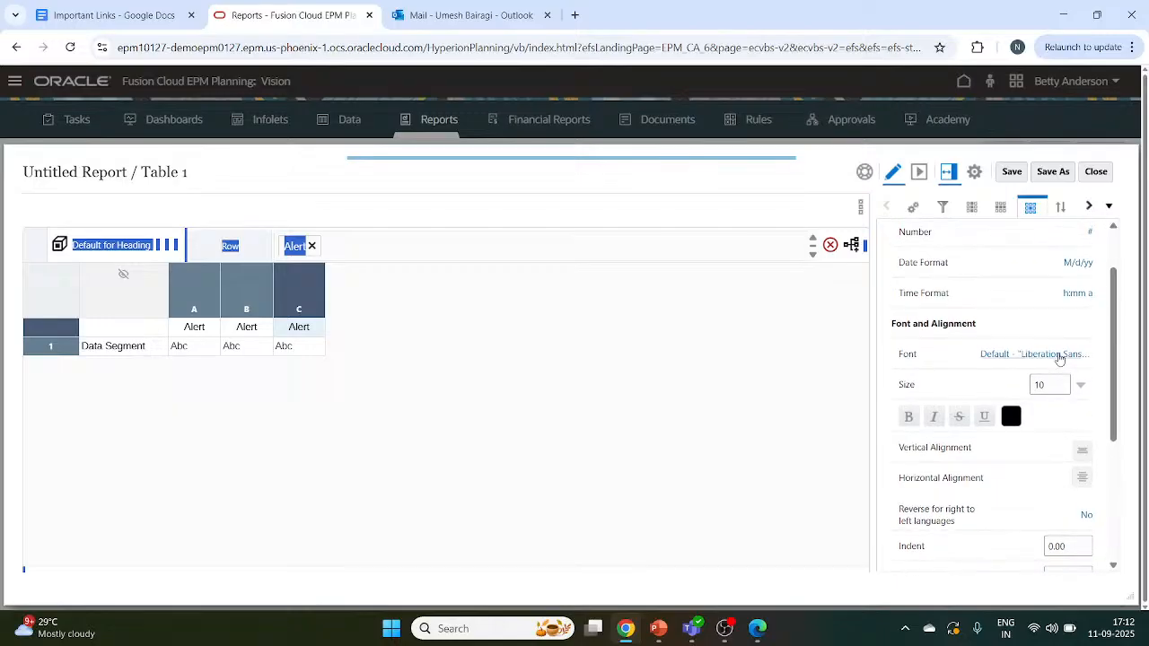
Review the table's sort and conditional formatting properties, and return to the cell formats of column C's heading.
click(1062, 206)
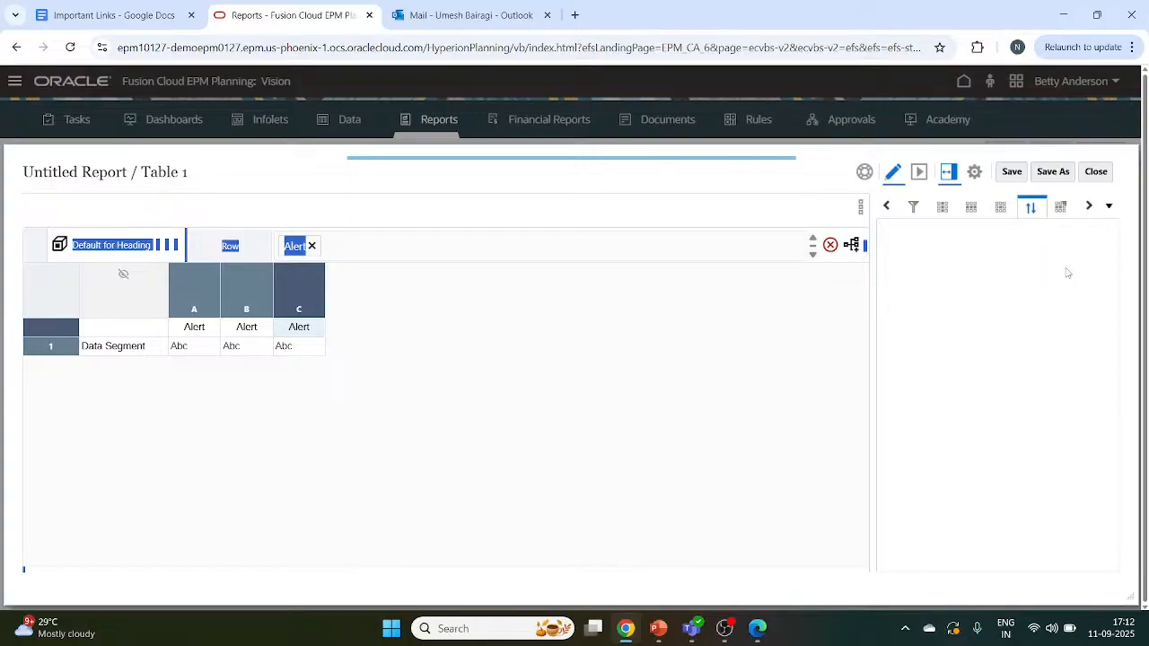
click(1061, 207)
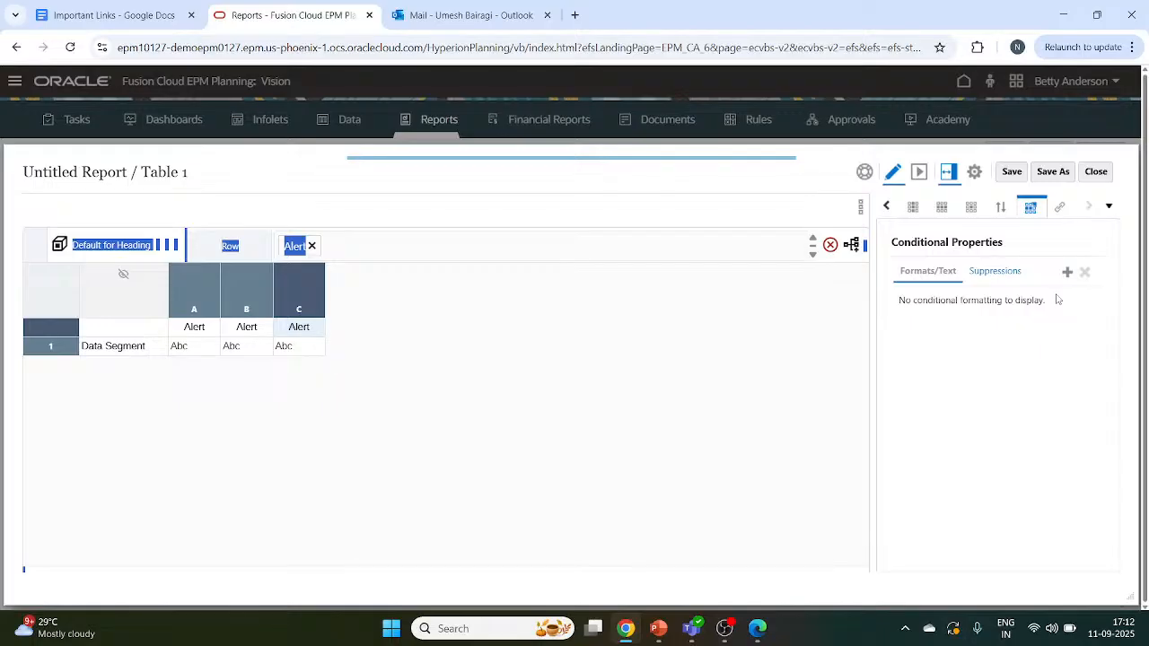
click(996, 271)
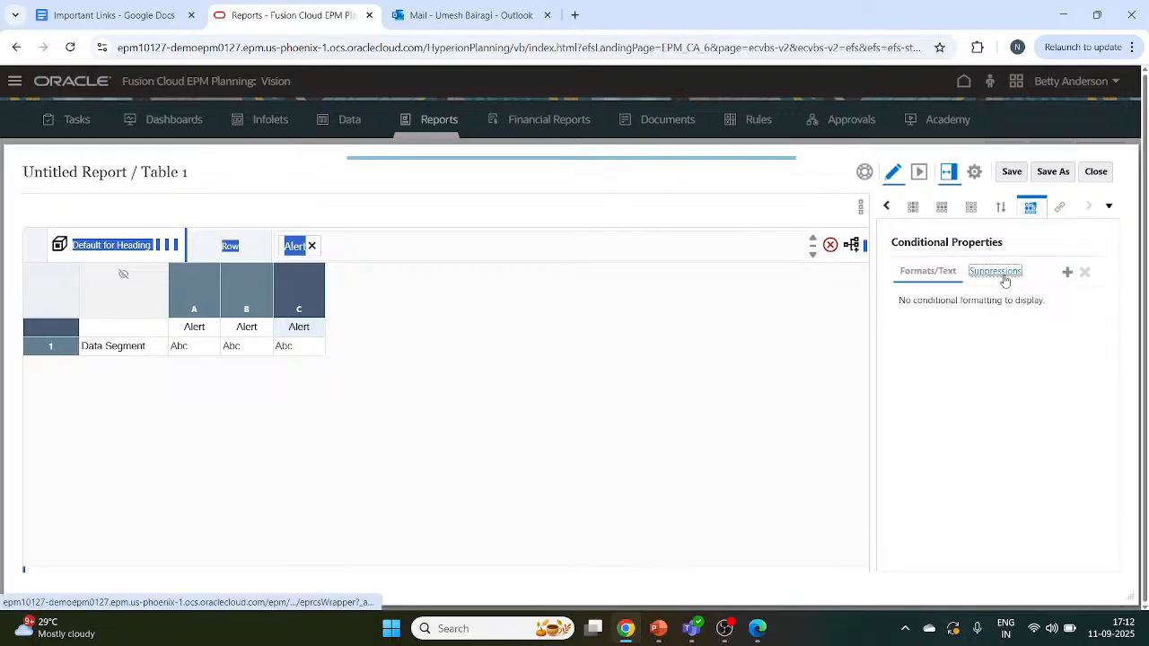
click(926, 272)
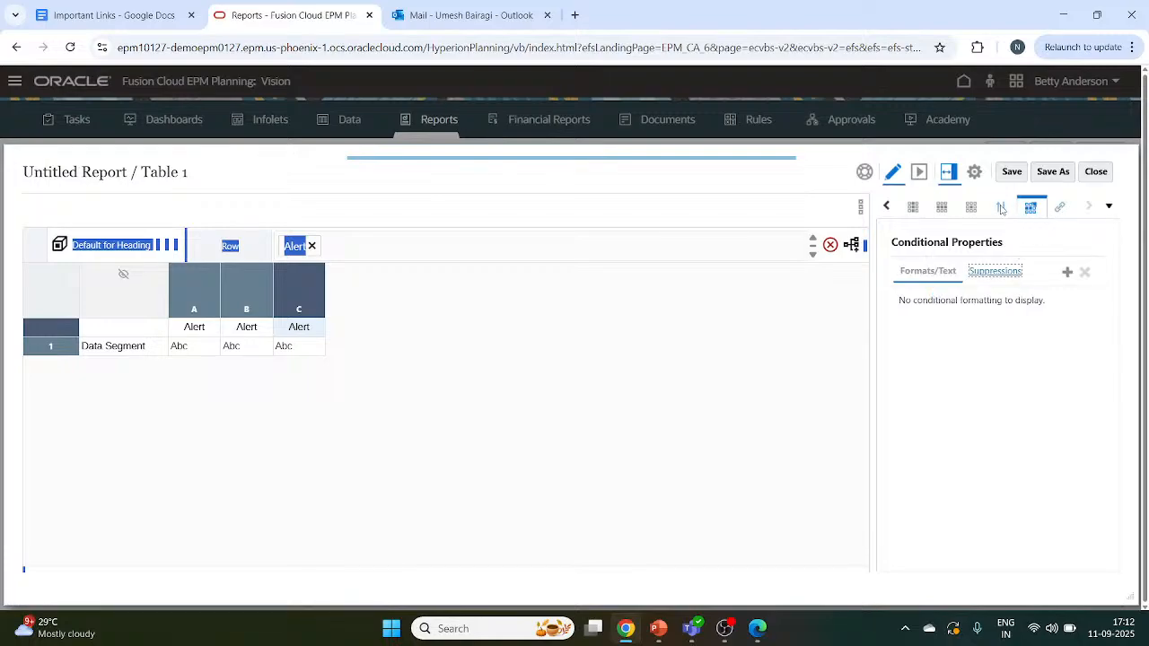
click(971, 209)
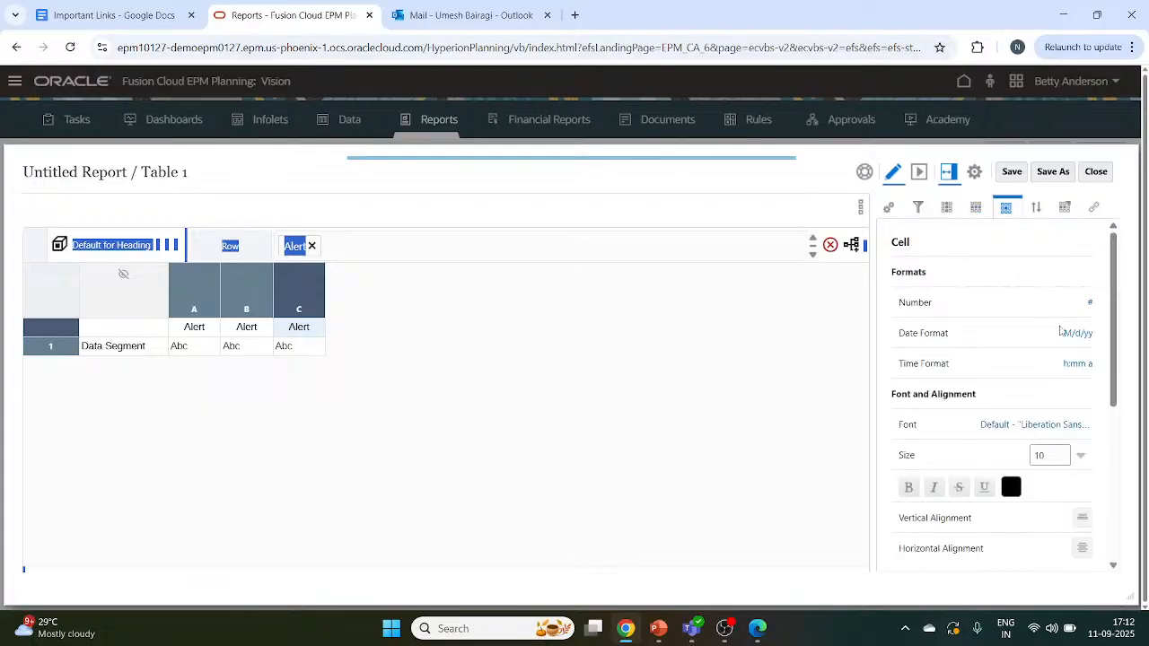
scroll(1060, 331, down, 1)
scroll(1061, 331, up, 1)
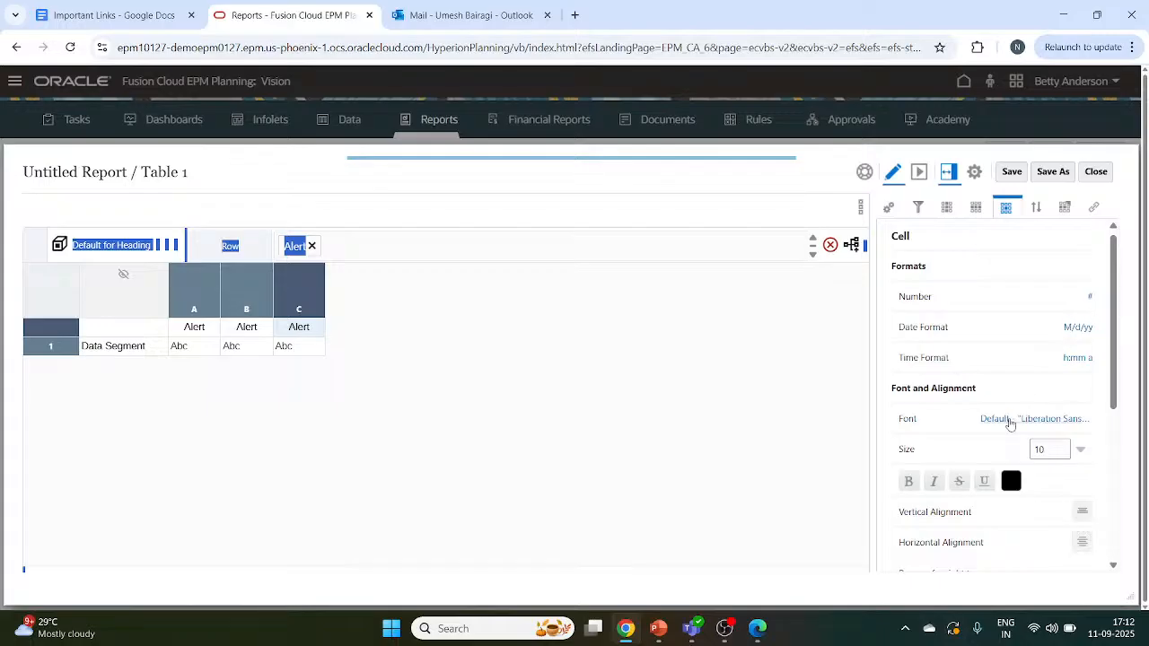
Recheck the cell properties of column C's heading down to border and shading, and view its number format options for prefixes, separators, decimal places and scaling.
scroll(1010, 422, down, 1)
scroll(1013, 449, down, 3)
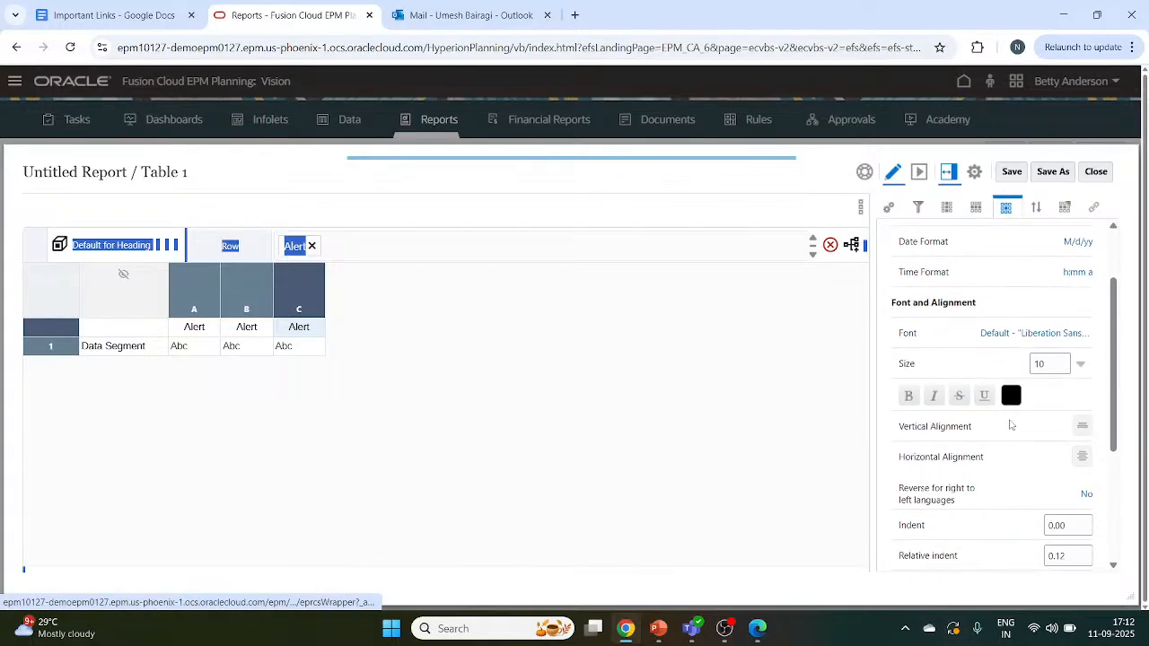
scroll(1013, 476, down, 3)
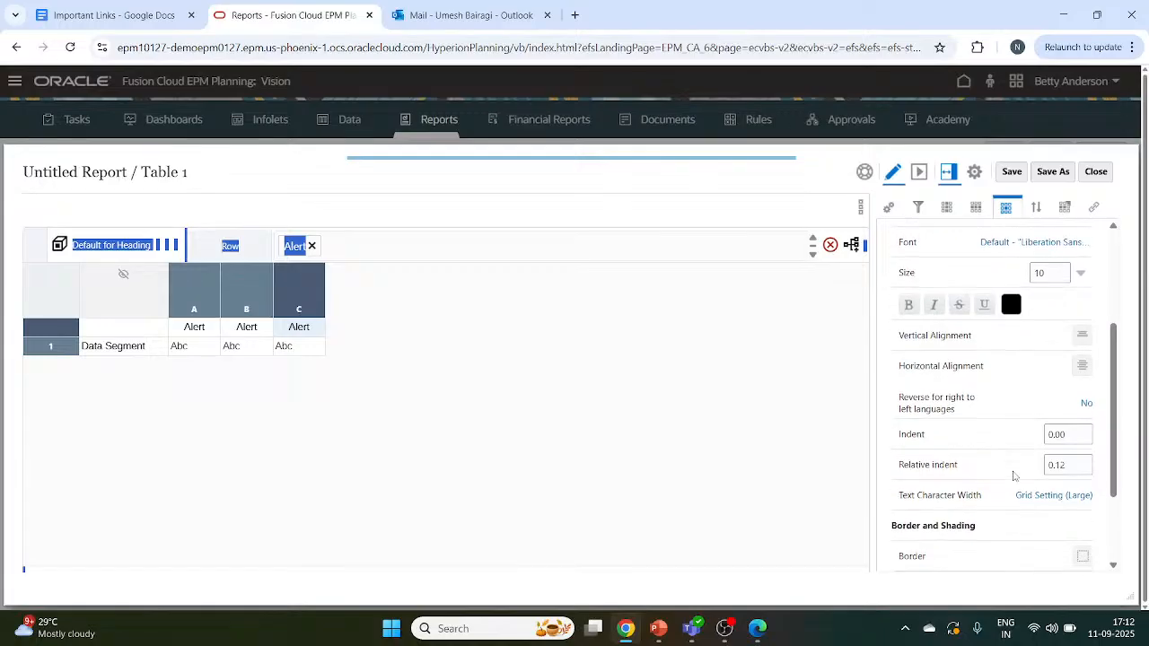
scroll(1014, 477, down, 1)
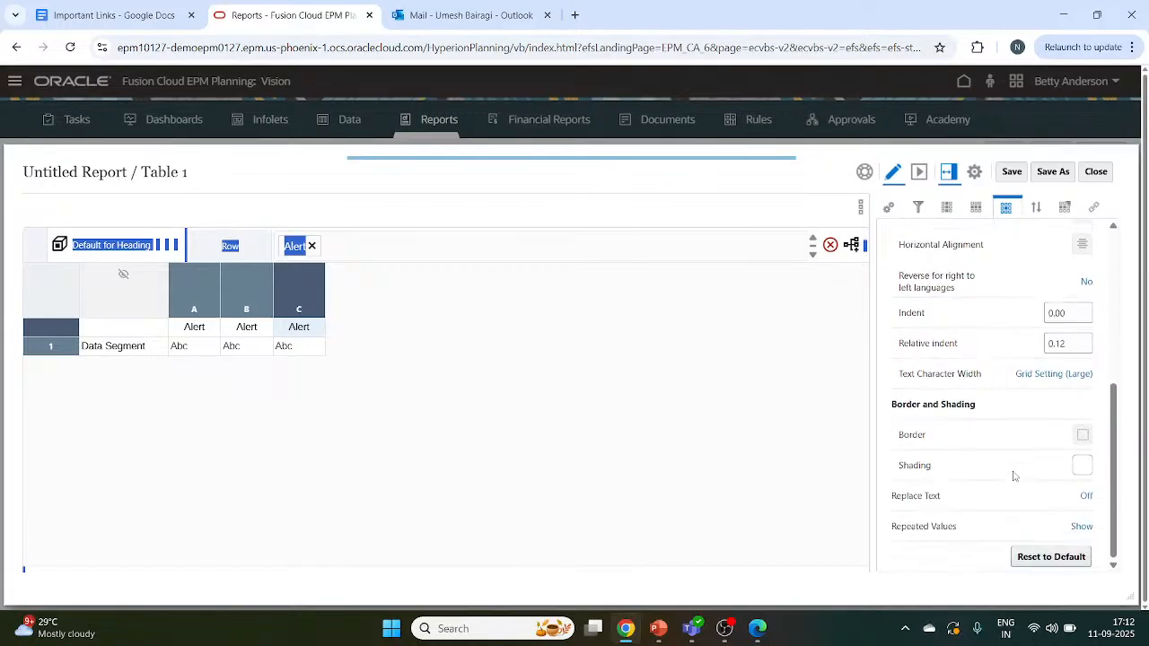
scroll(1014, 476, up, 6)
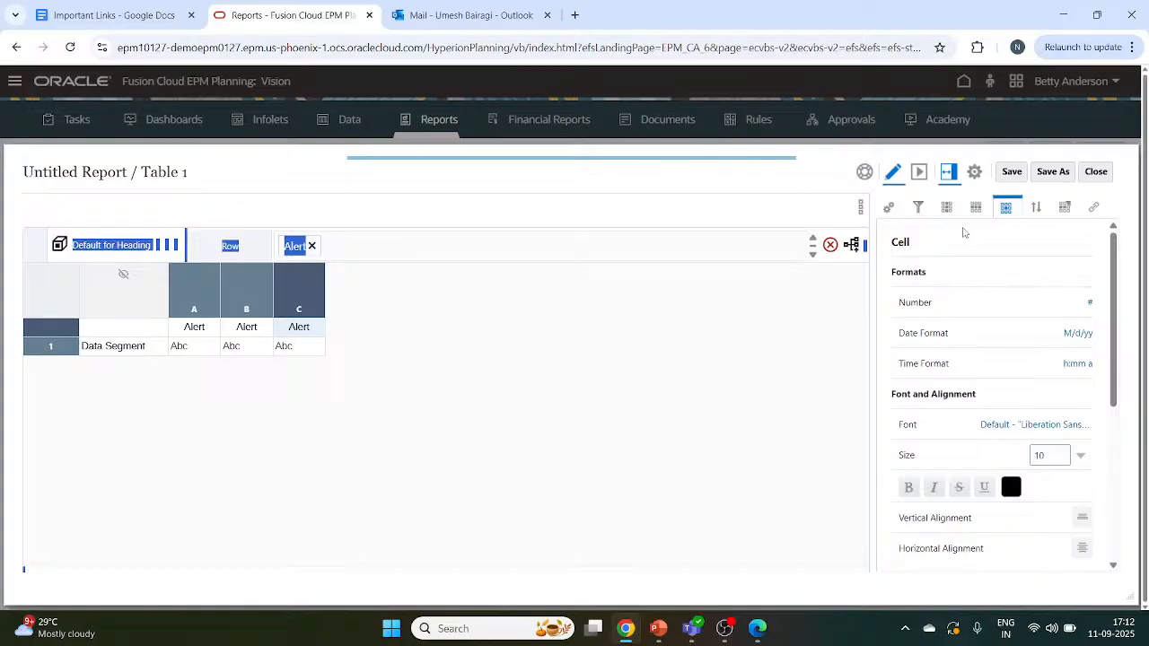
click(1092, 302)
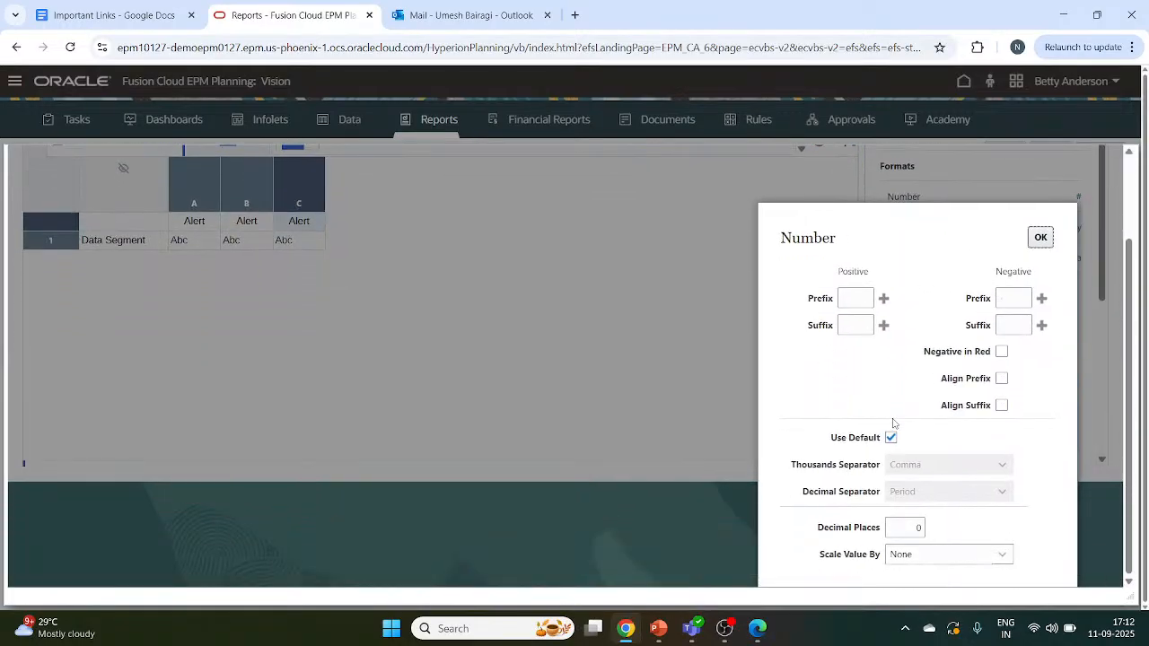
scroll(894, 424, up, 1)
scroll(894, 423, down, 1)
click(1039, 238)
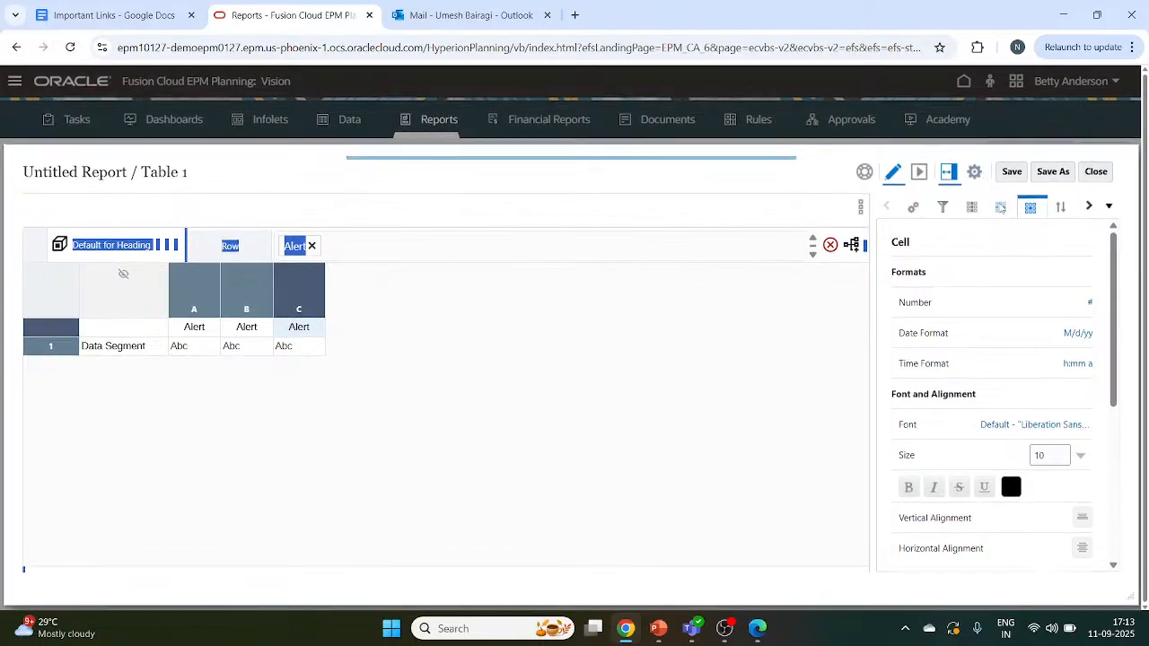
Return to Table 1's general properties and reselect Task Manager as its data source.
click(1000, 209)
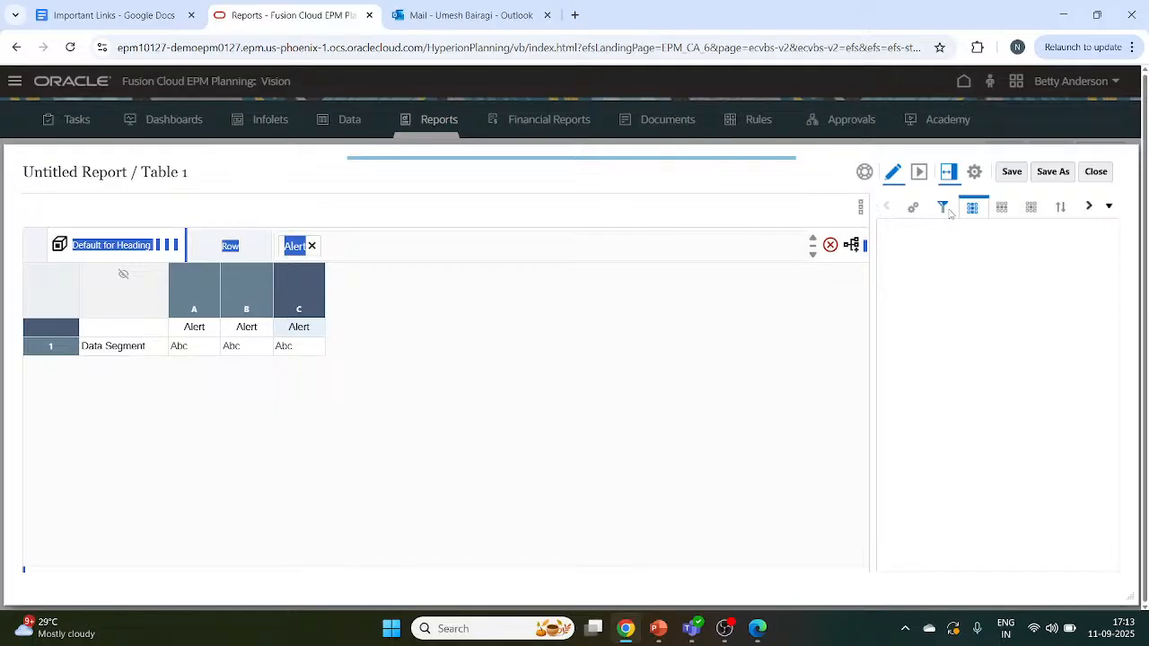
click(914, 210)
scroll(972, 393, down, 2)
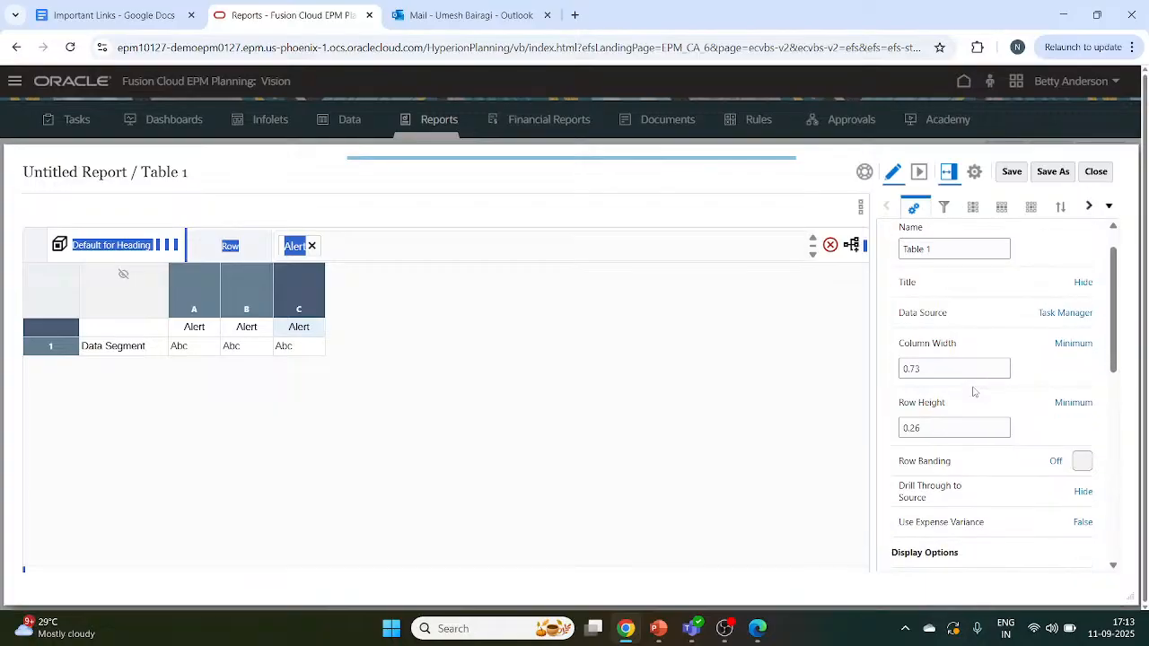
scroll(974, 388, up, 2)
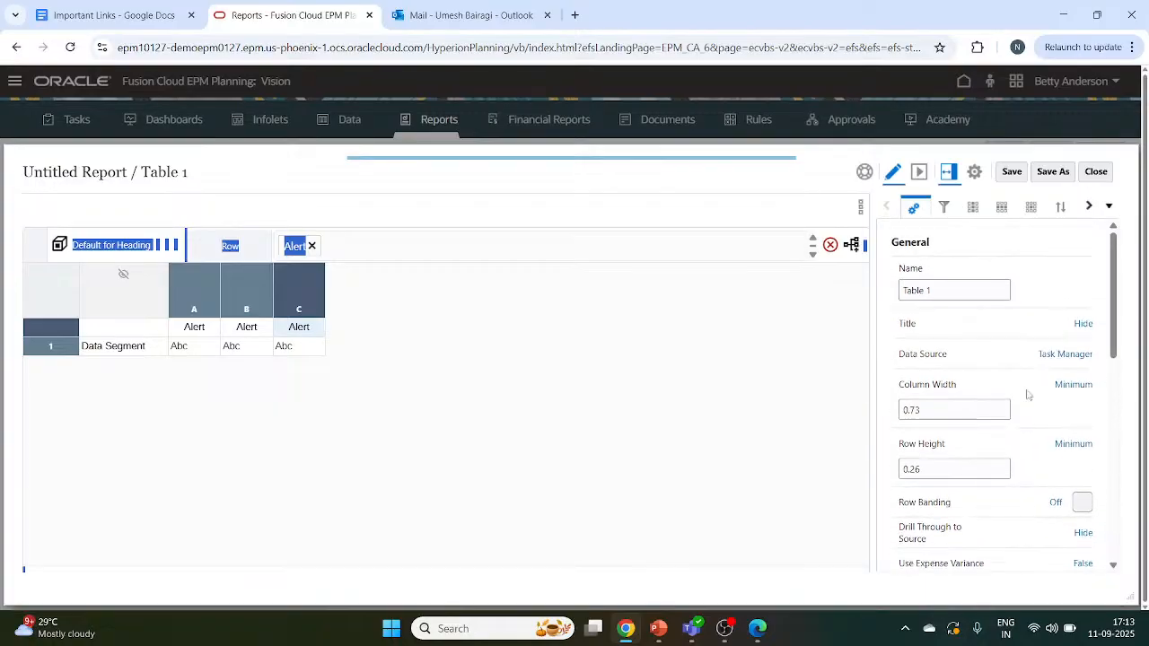
click(1061, 357)
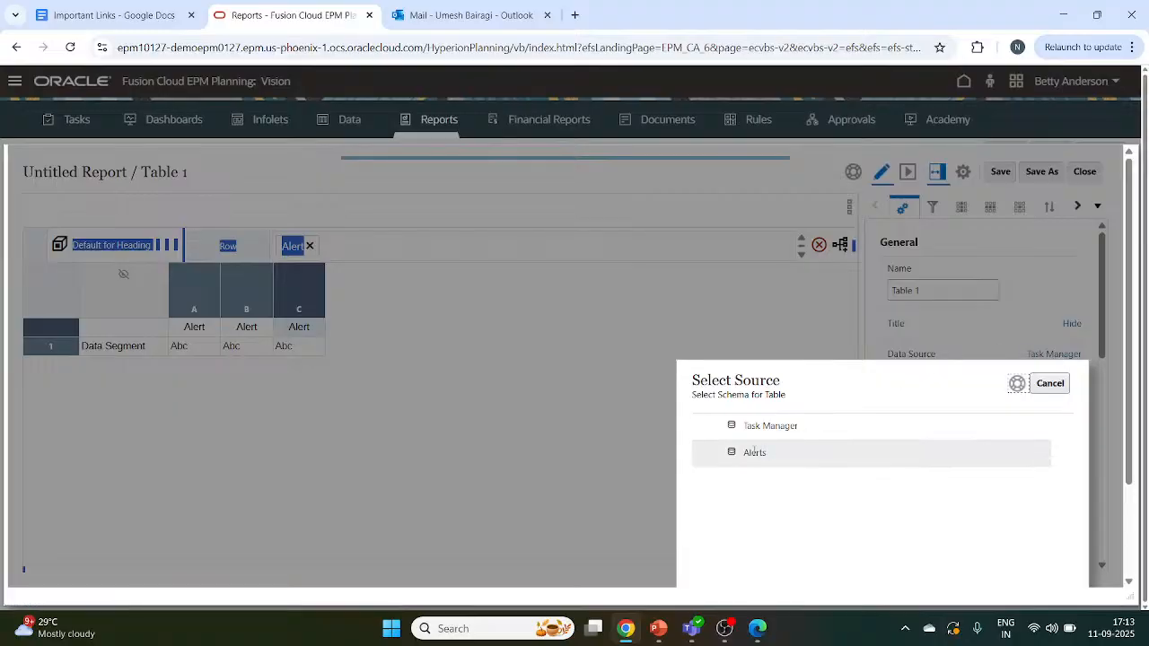
click(732, 429)
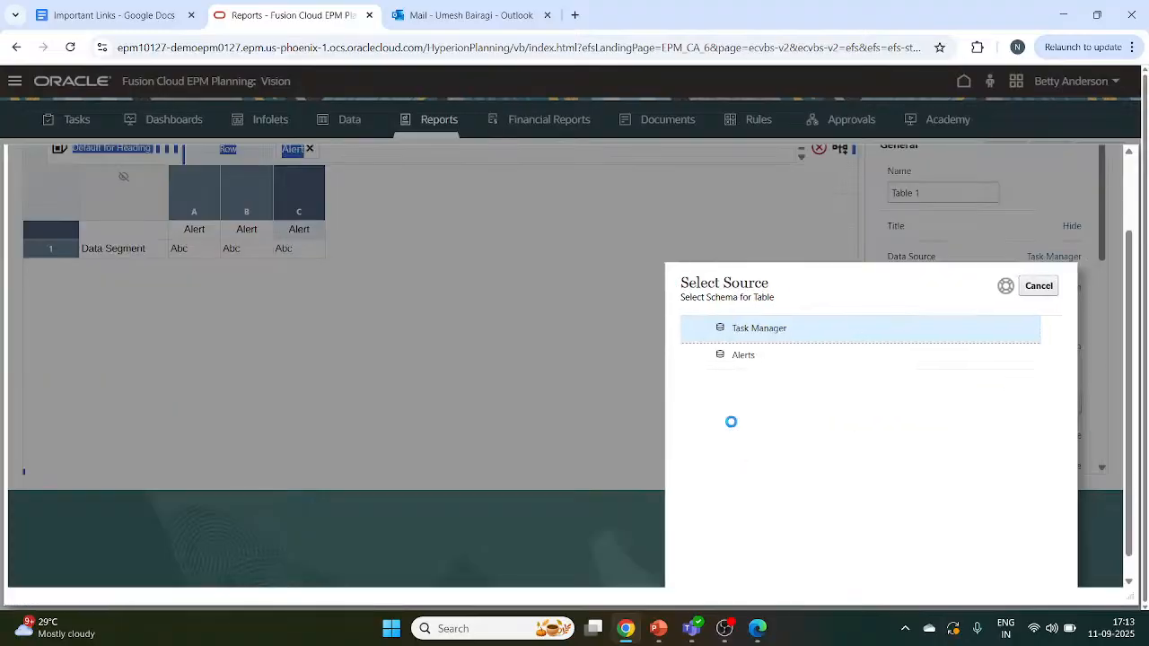
click(726, 334)
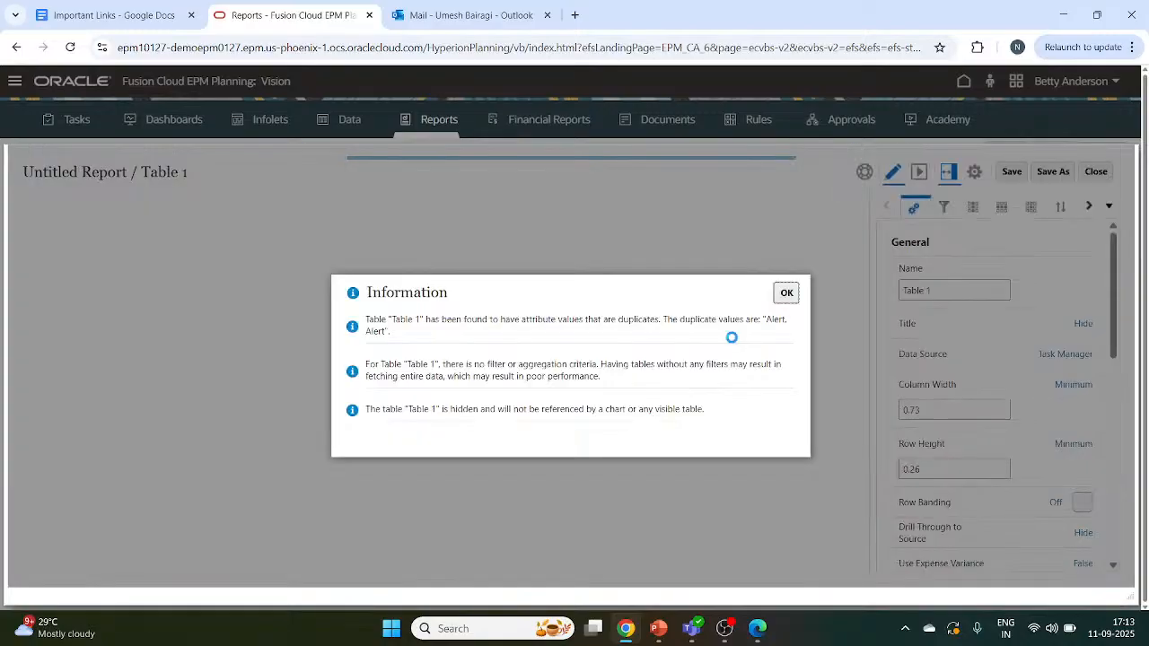
click(787, 293)
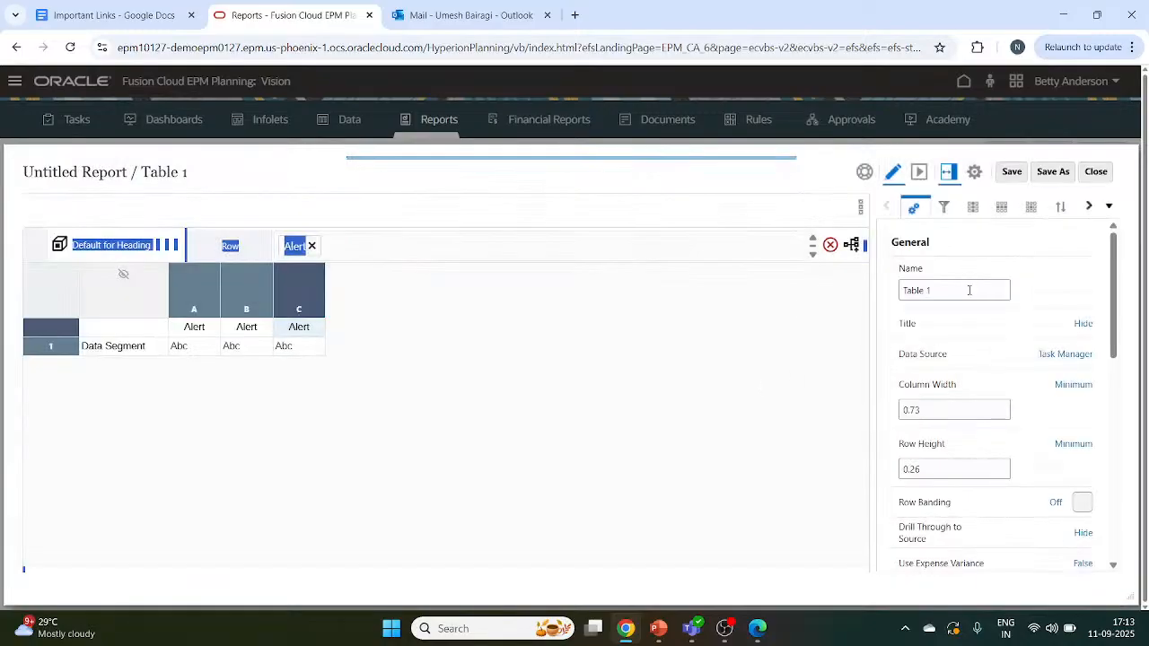
Review Table 1's general properties, covering column width, row height, display and text options, formats, cell padding and grouping.
scroll(1004, 382, down, 1)
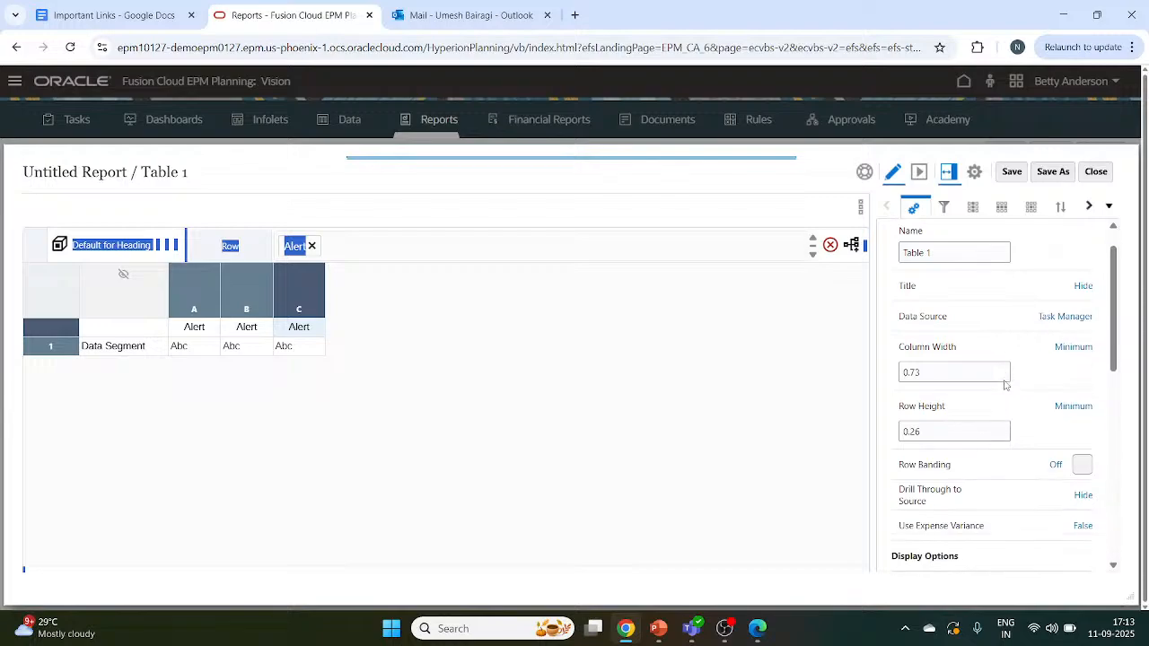
scroll(1005, 384, down, 3)
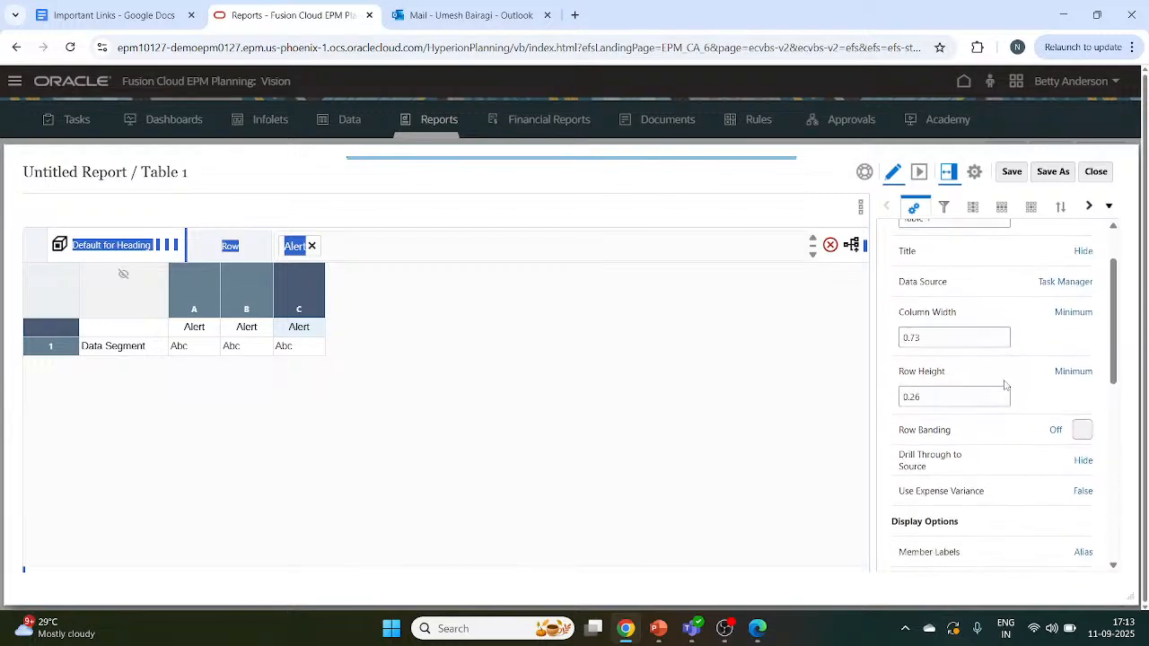
scroll(1006, 385, down, 5)
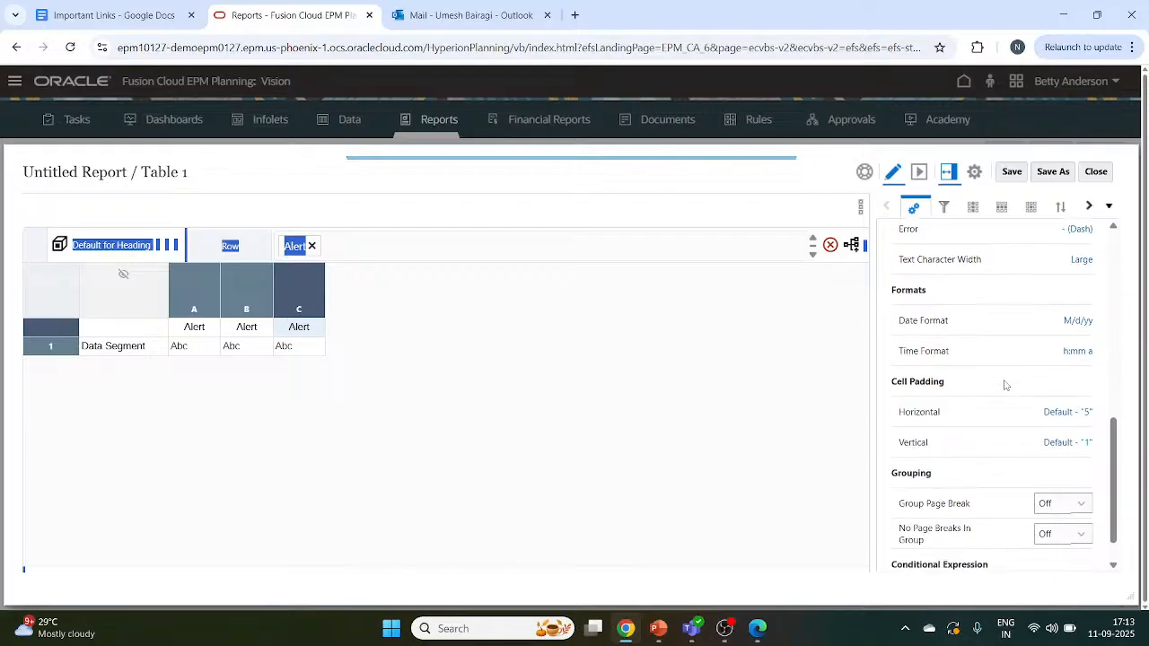
scroll(1006, 384, up, 4)
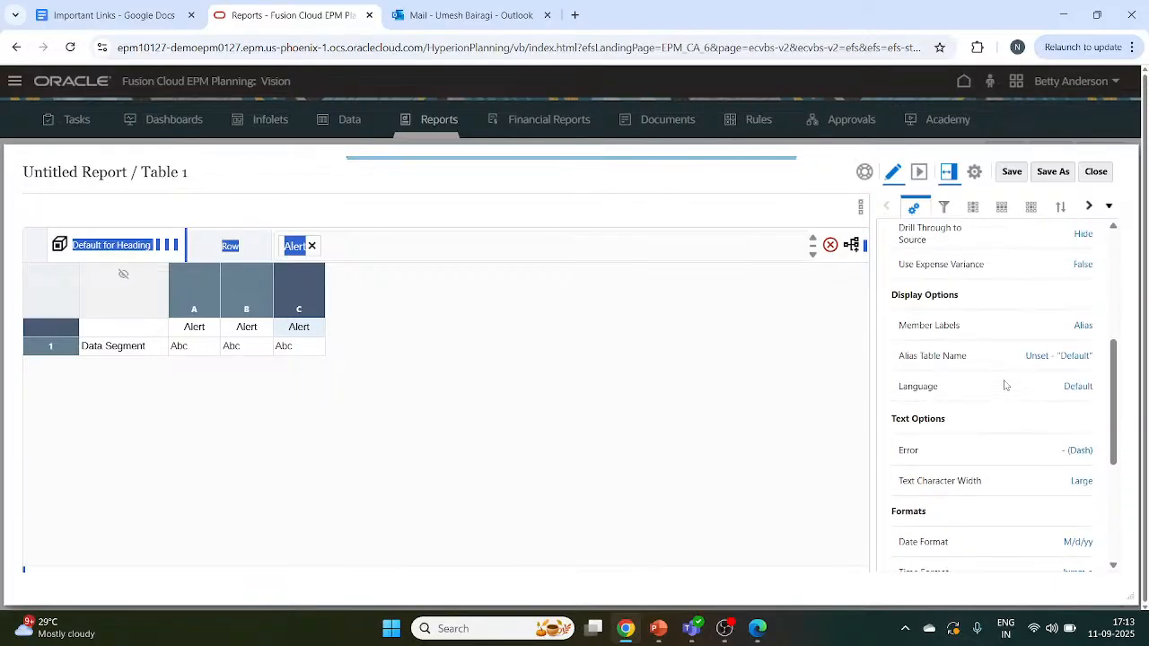
scroll(1006, 384, up, 3)
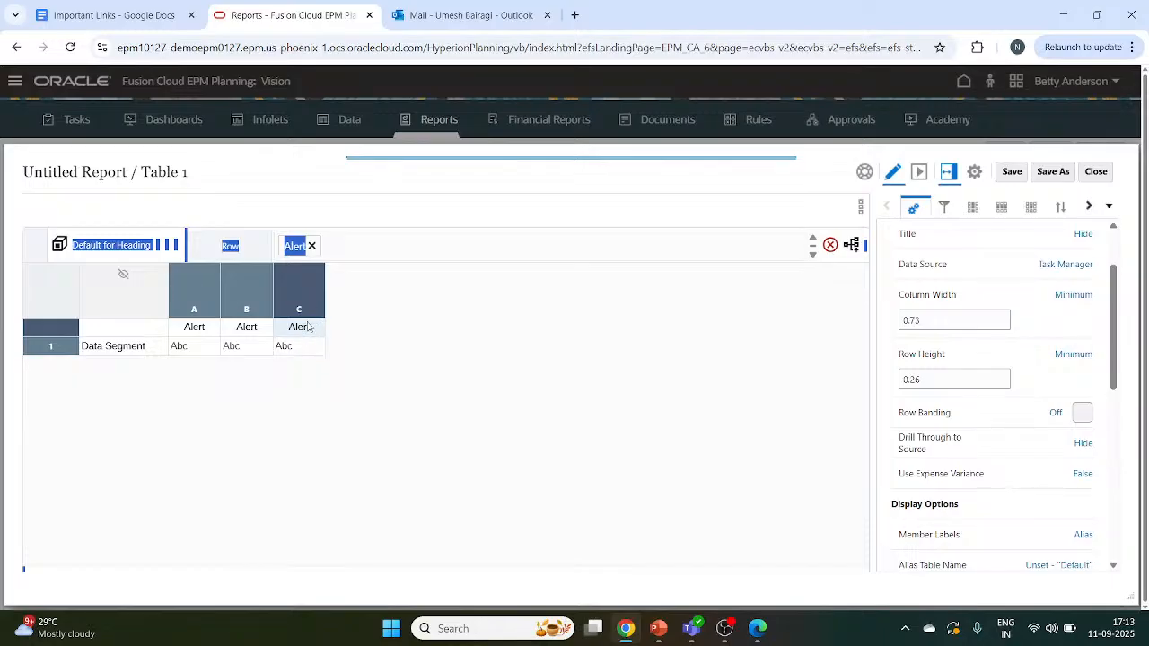
scroll(1070, 317, up, 1)
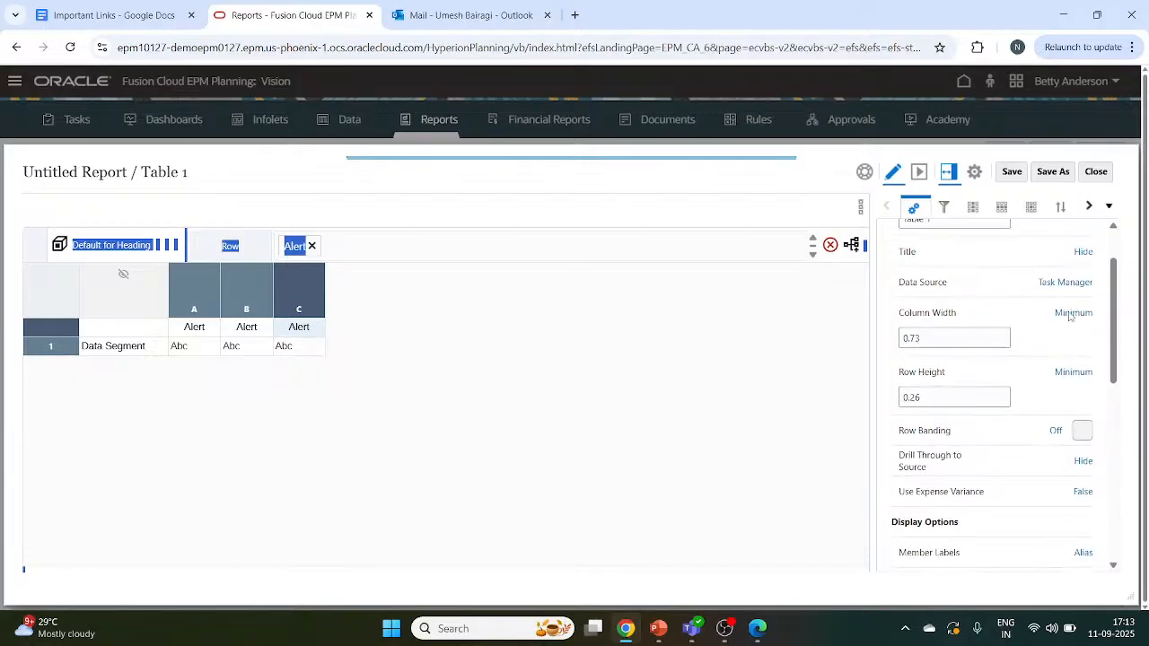
scroll(1071, 316, up, 1)
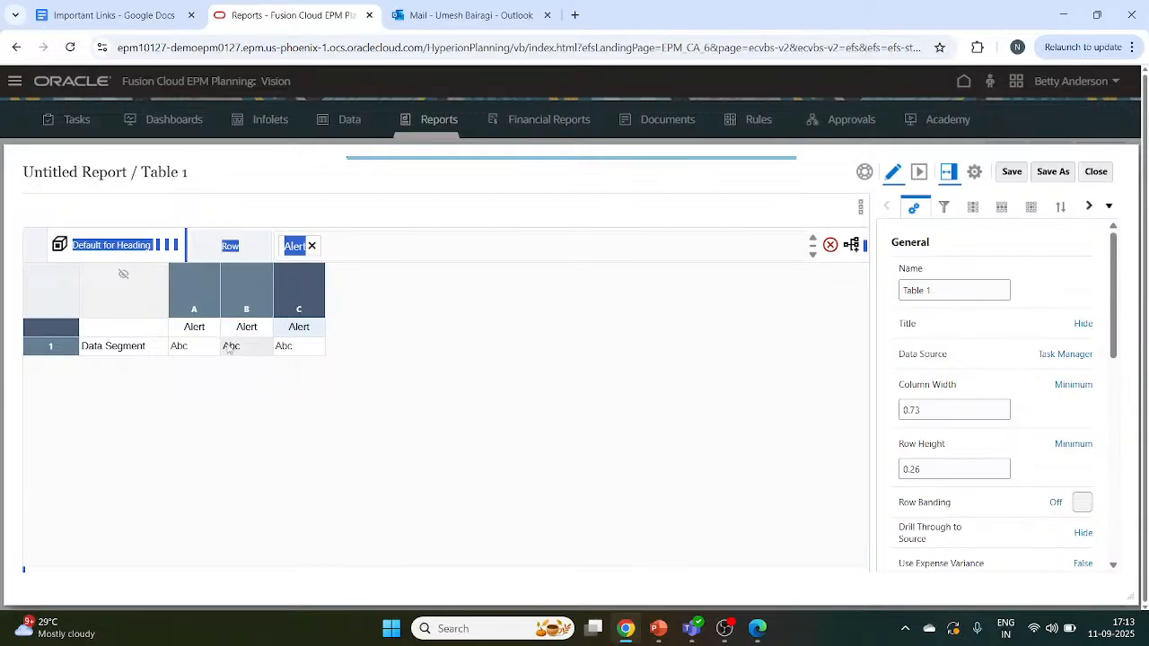
Switch from Table 1 to editing Grid 1 and select Vision Plan1 as the grid's data source.
click(975, 175)
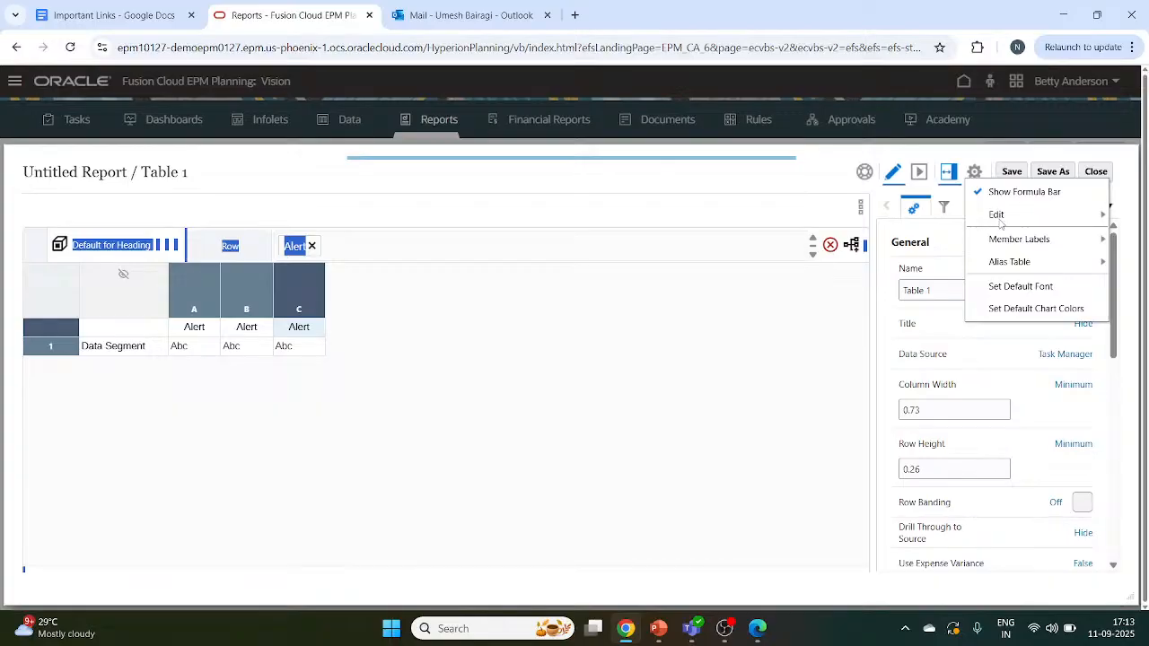
click(997, 218)
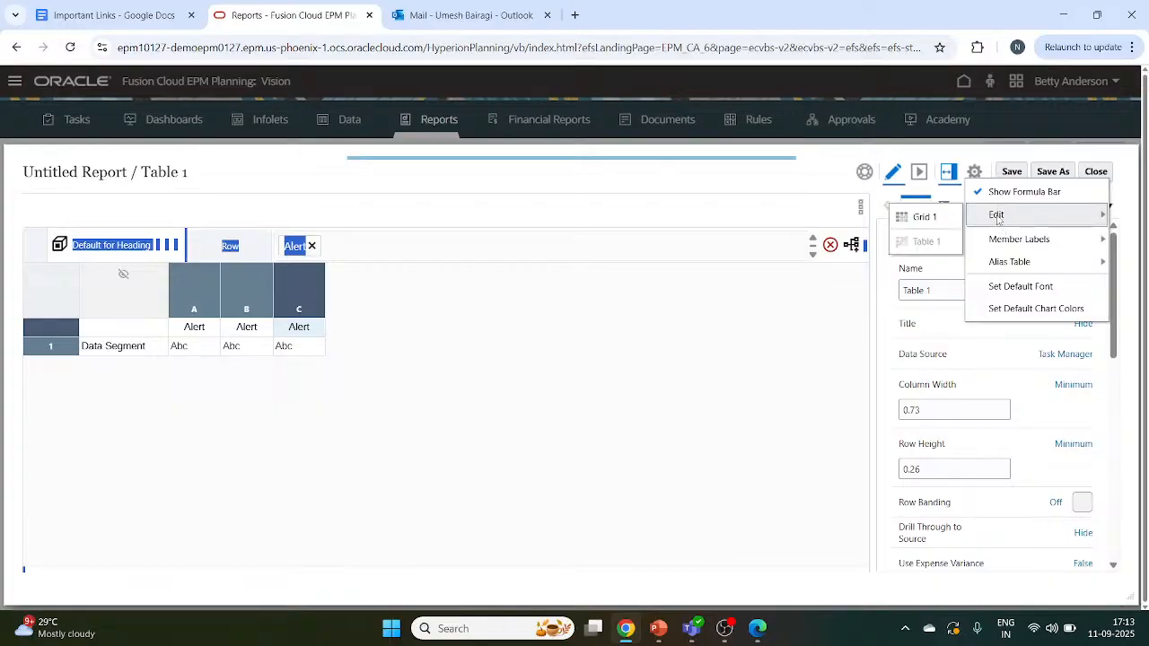
click(950, 218)
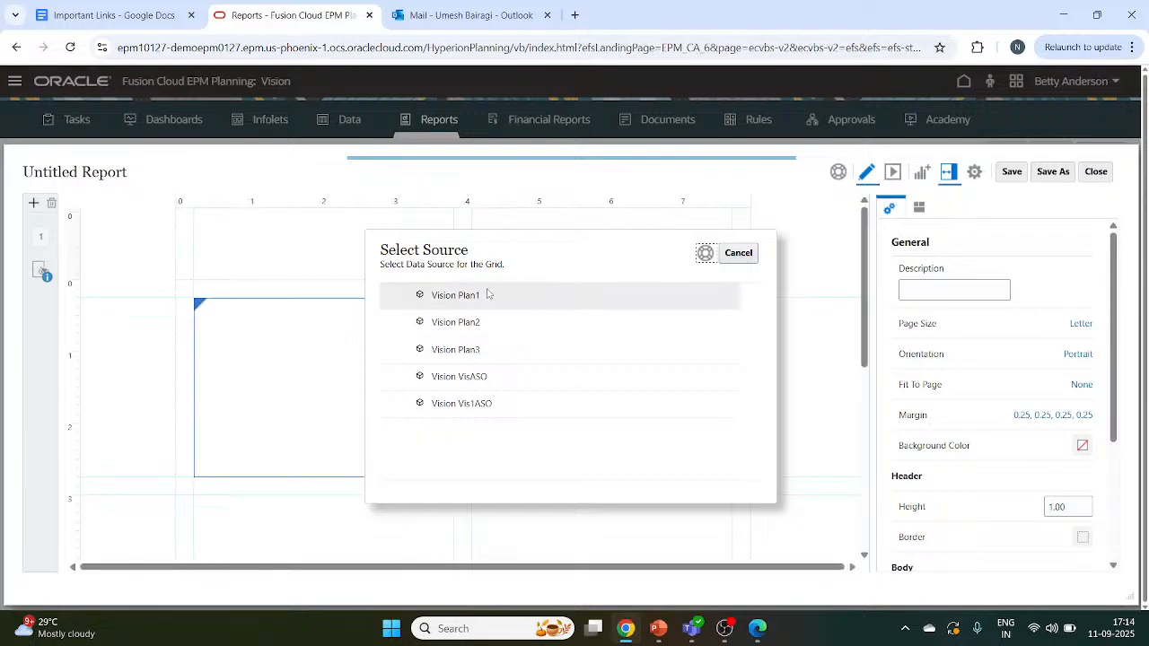
click(425, 296)
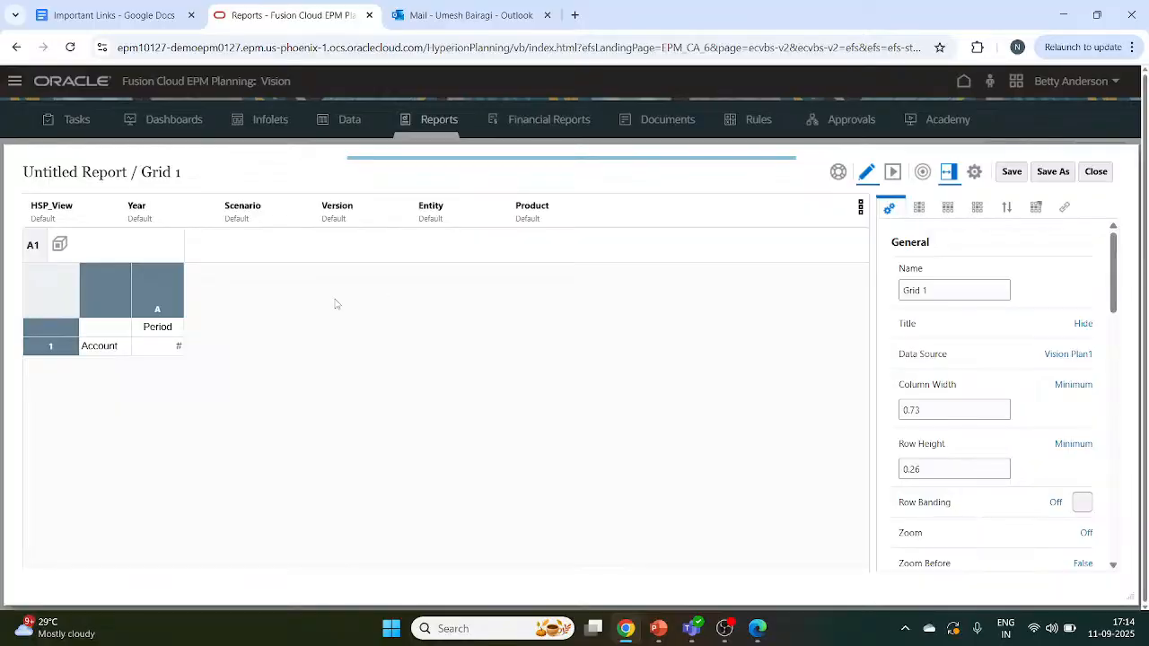
Insert a data column after Period column A in Grid 1.
click(167, 330)
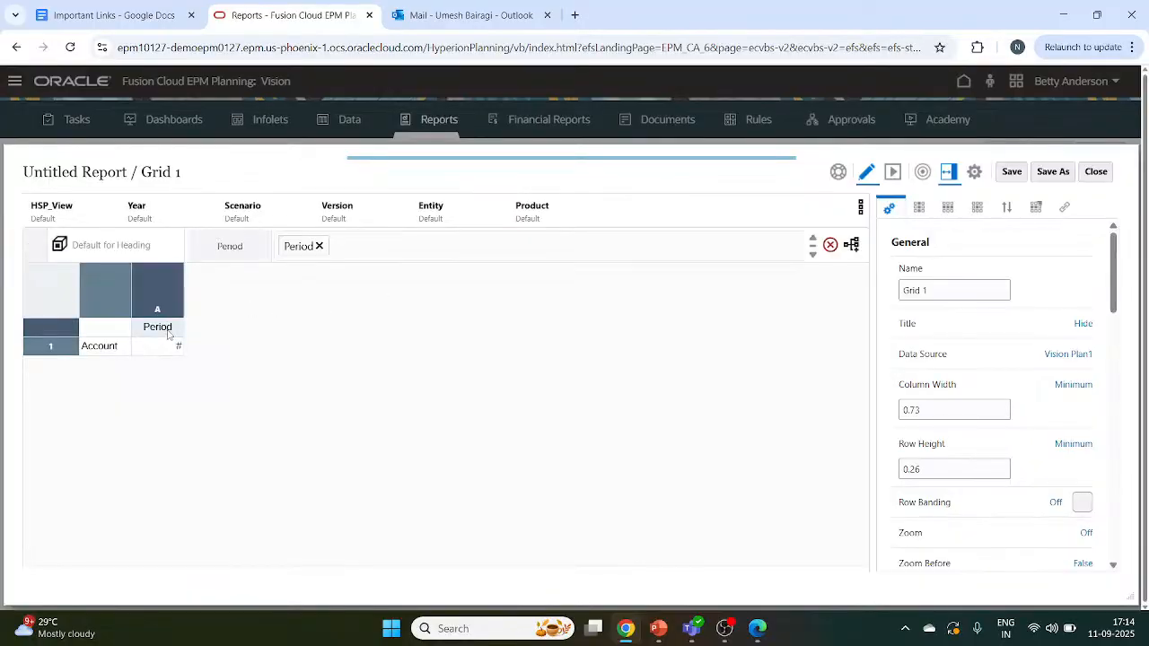
click(109, 350)
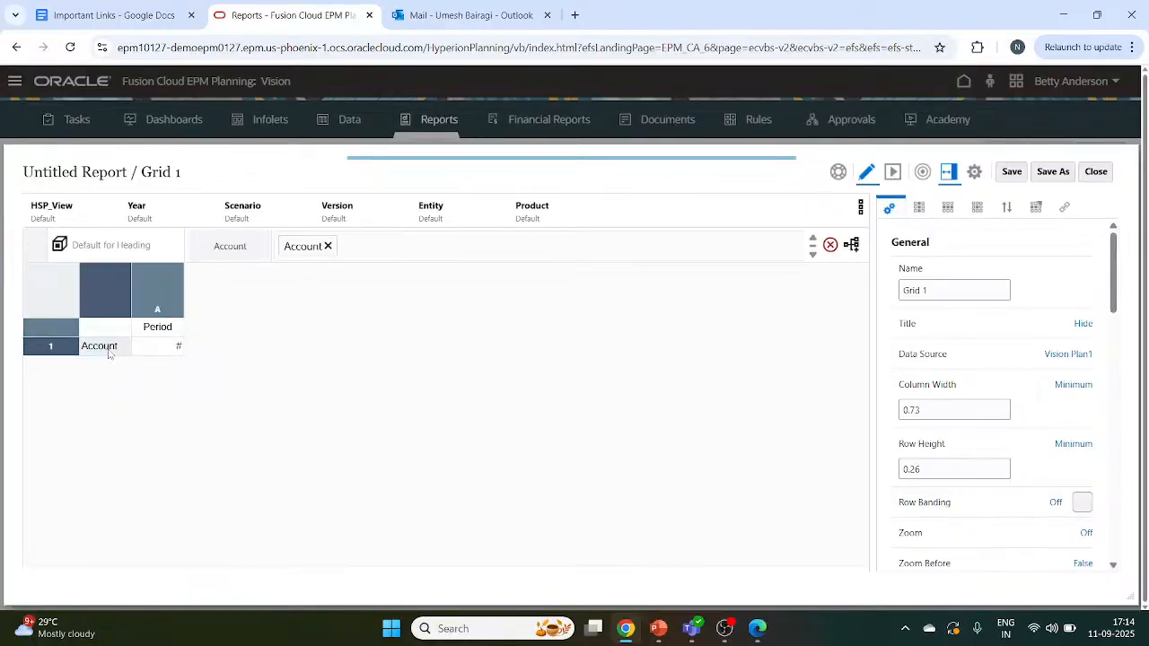
click(158, 329)
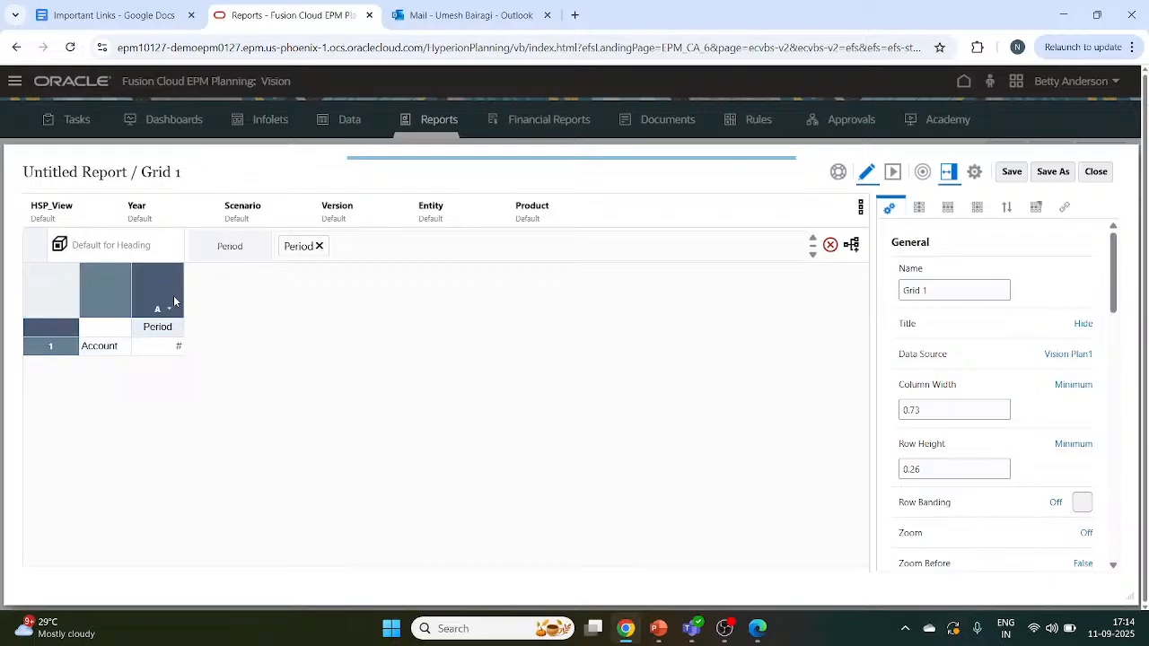
right_click(170, 312)
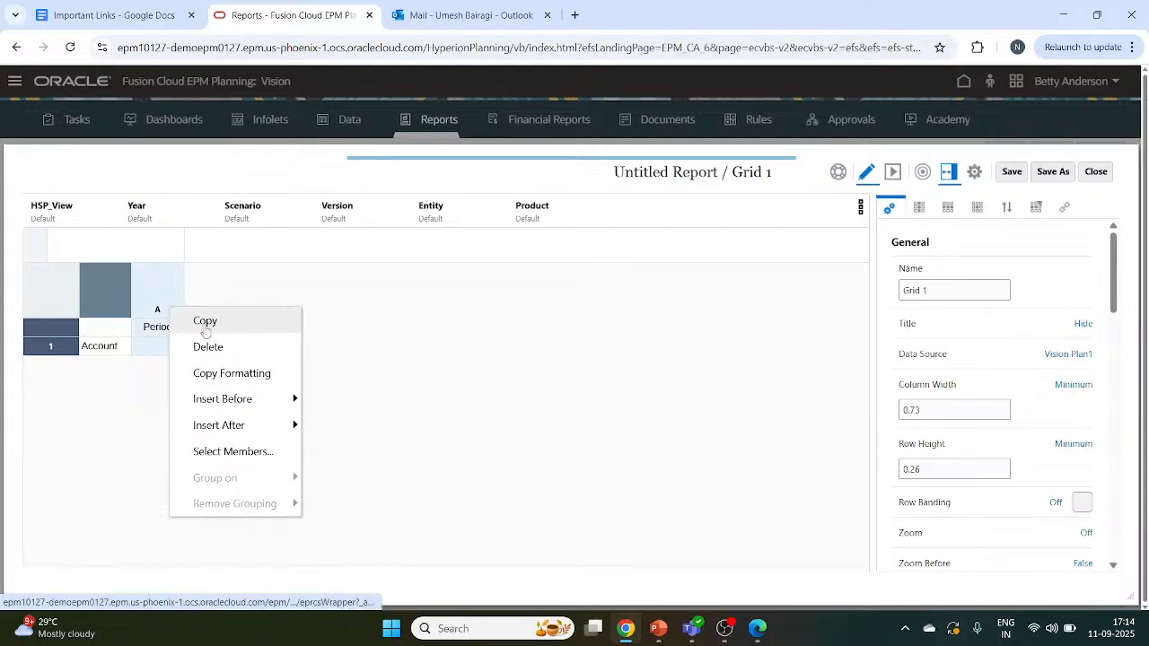
mouse_move(224, 426)
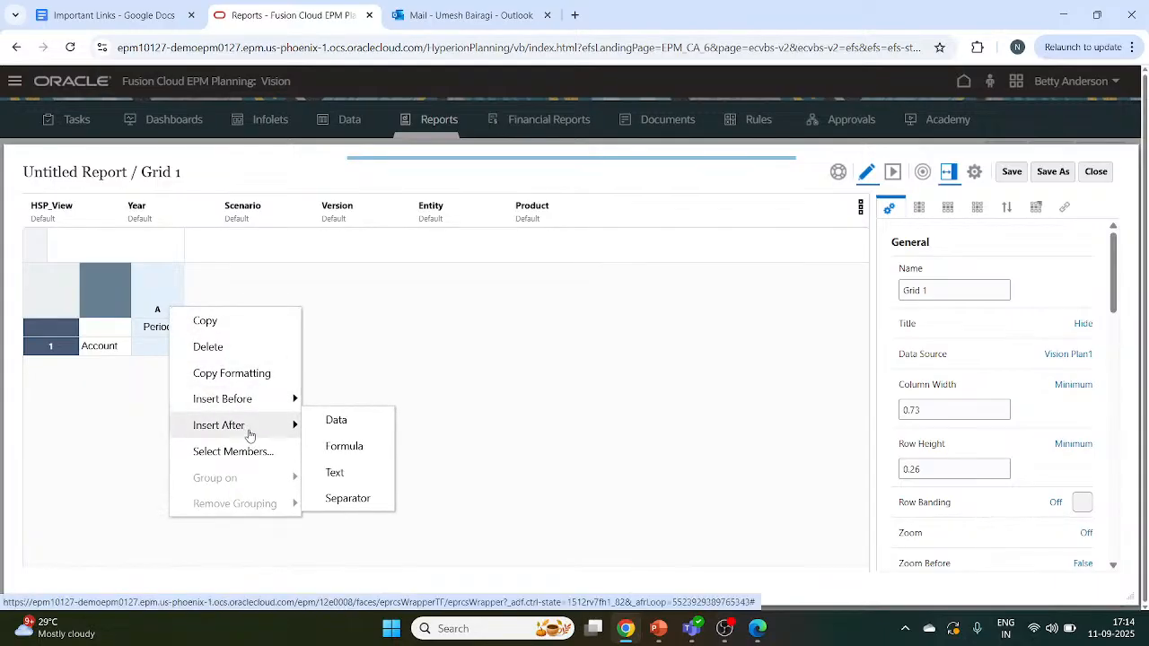
click(327, 422)
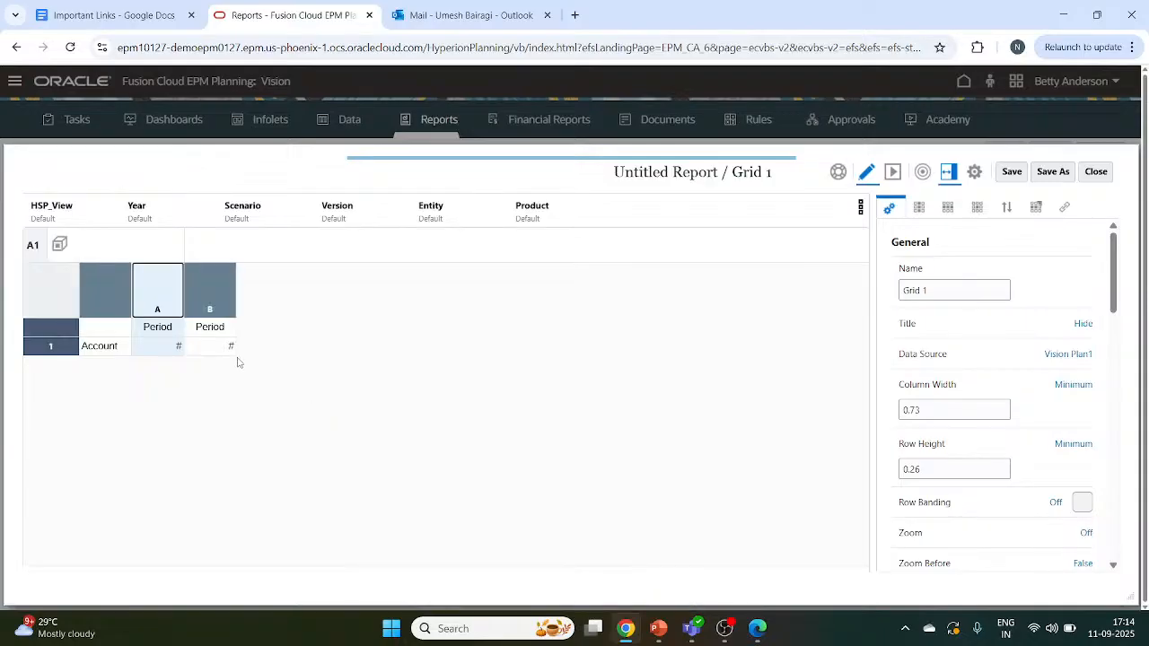
Inspect the member selections of the grid's two Period column headings and its Account row heading.
click(221, 326)
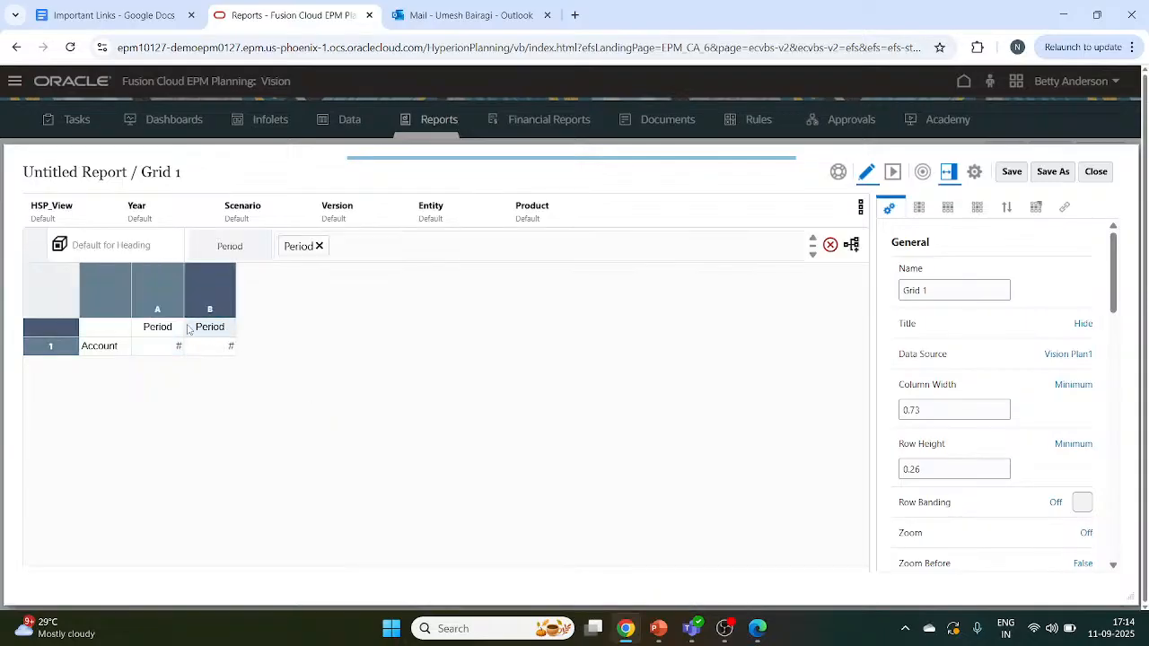
click(107, 349)
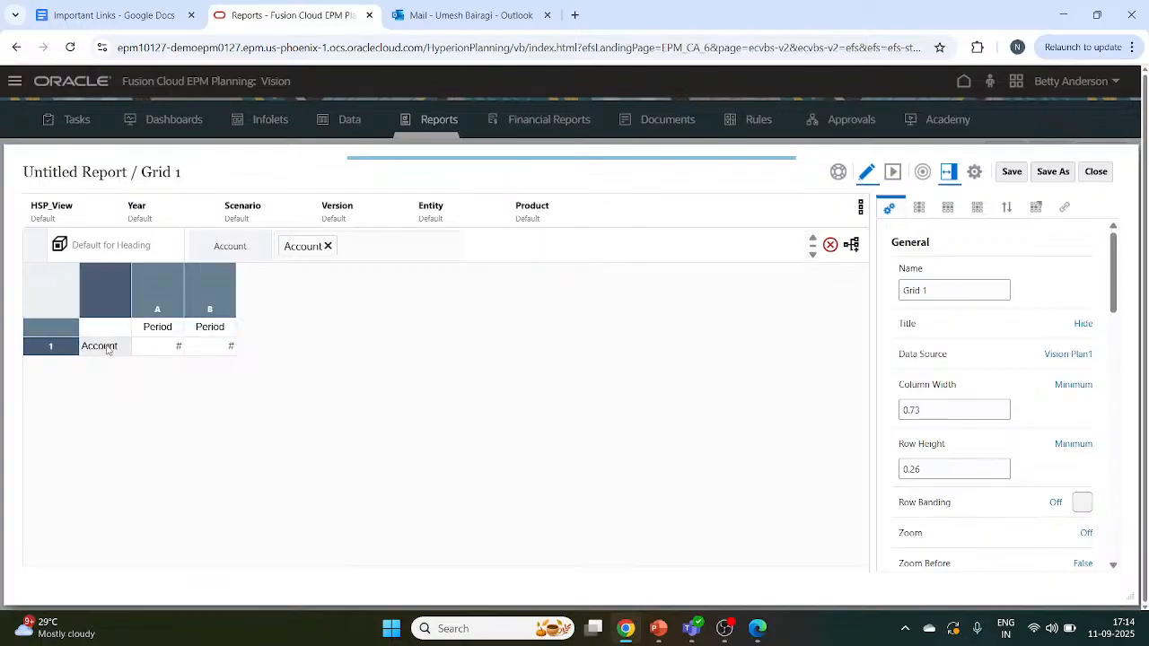
click(165, 330)
click(205, 325)
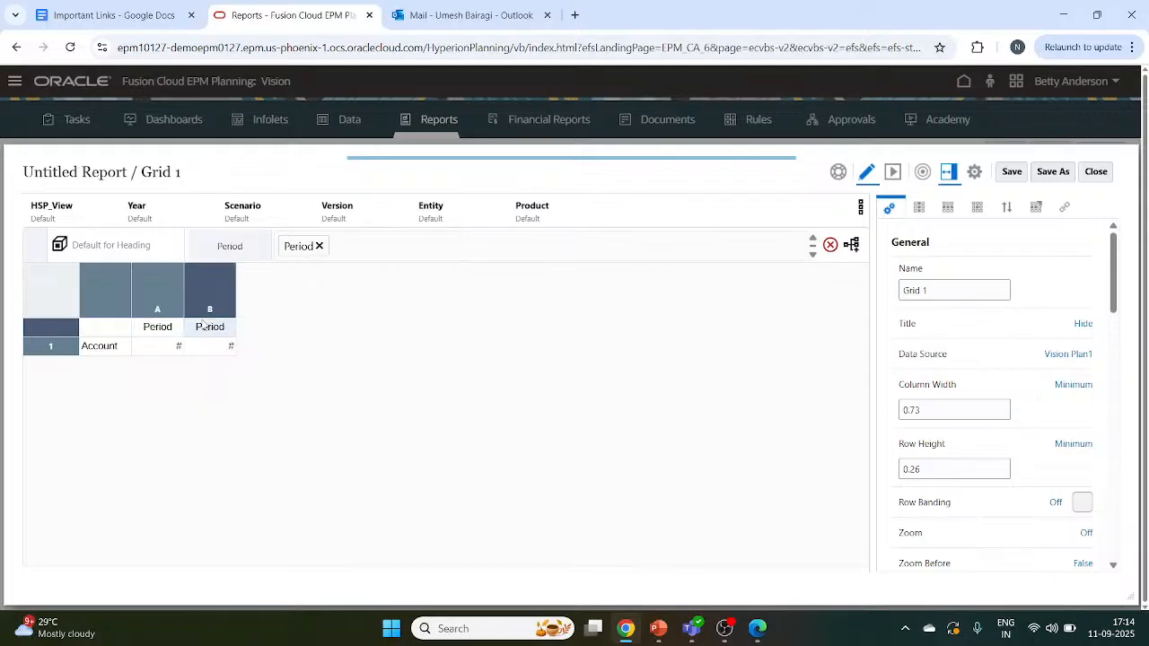
click(171, 323)
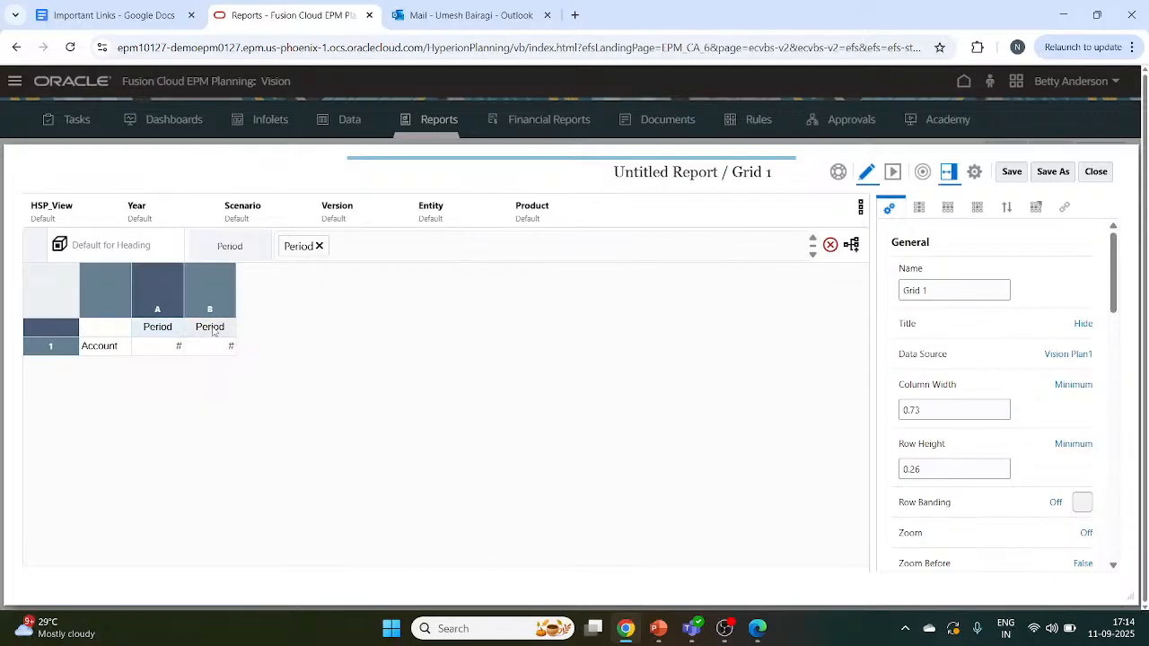
click(210, 326)
click(119, 350)
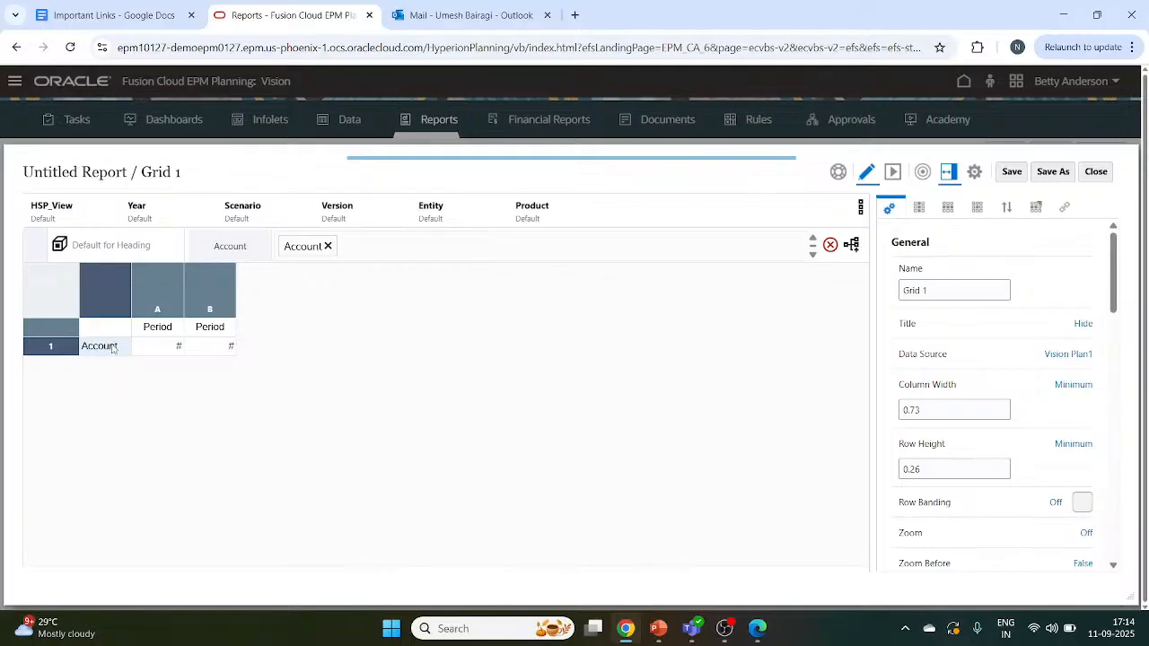
Review the heading label options available for Grid 1's Account row heading, leaving the default in place.
click(298, 248)
click(107, 347)
click(59, 245)
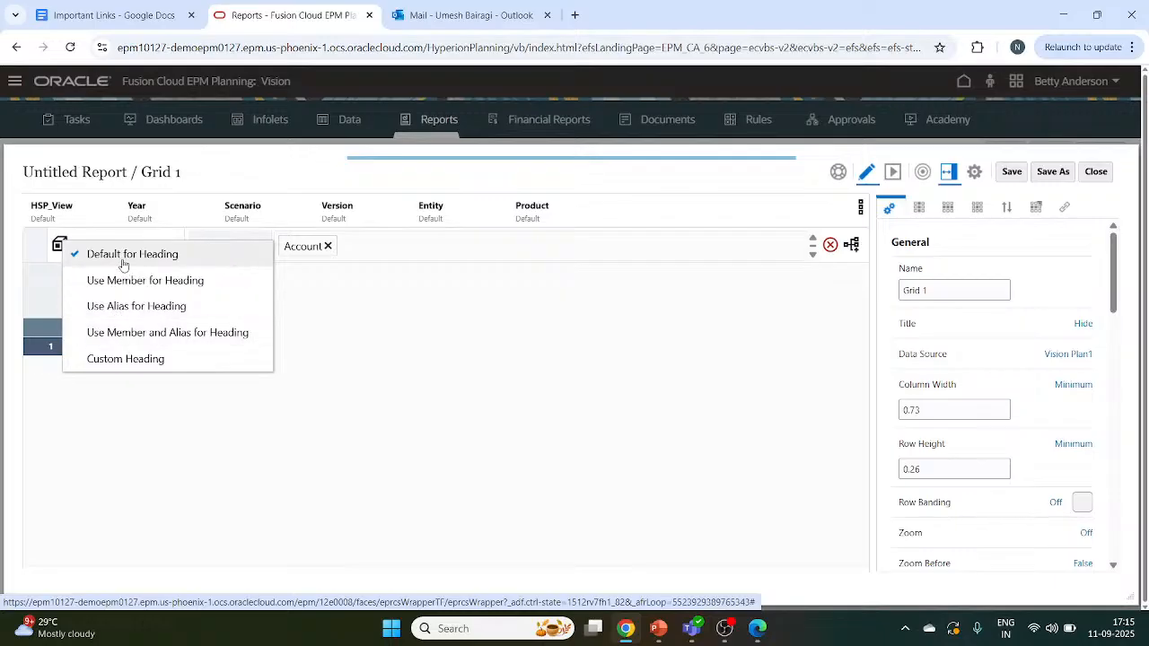
click(160, 427)
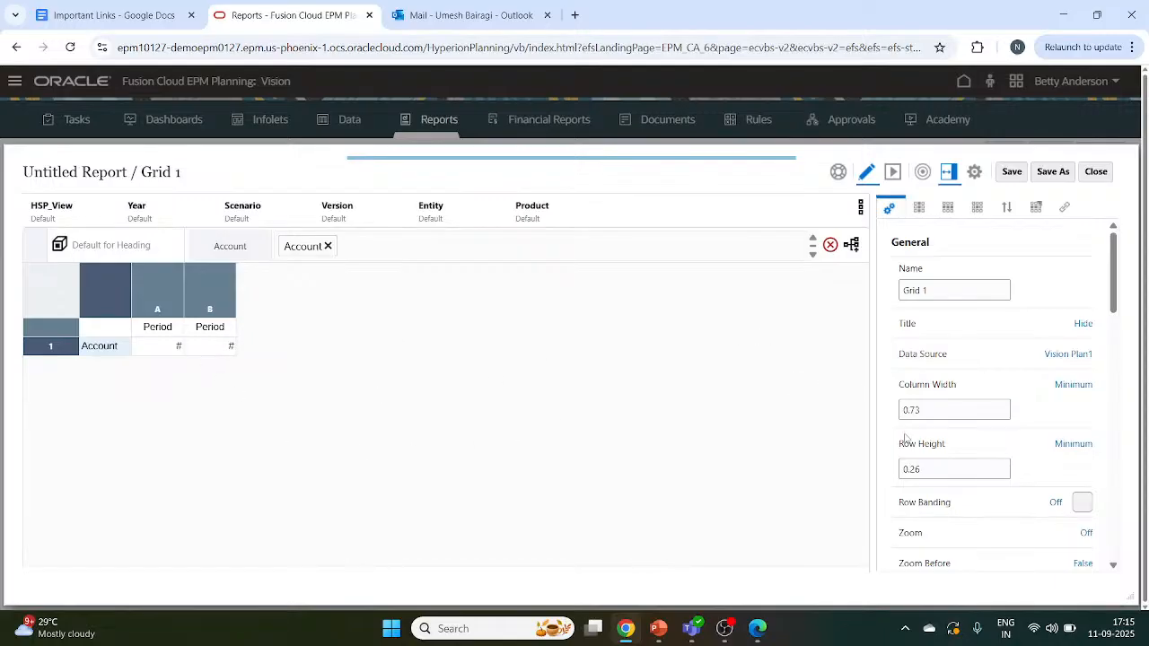
Review Grid 1's general properties, including row banding, zoom, headings, text options, suppression, formats, cell padding and grouping.
scroll(982, 501, down, 3)
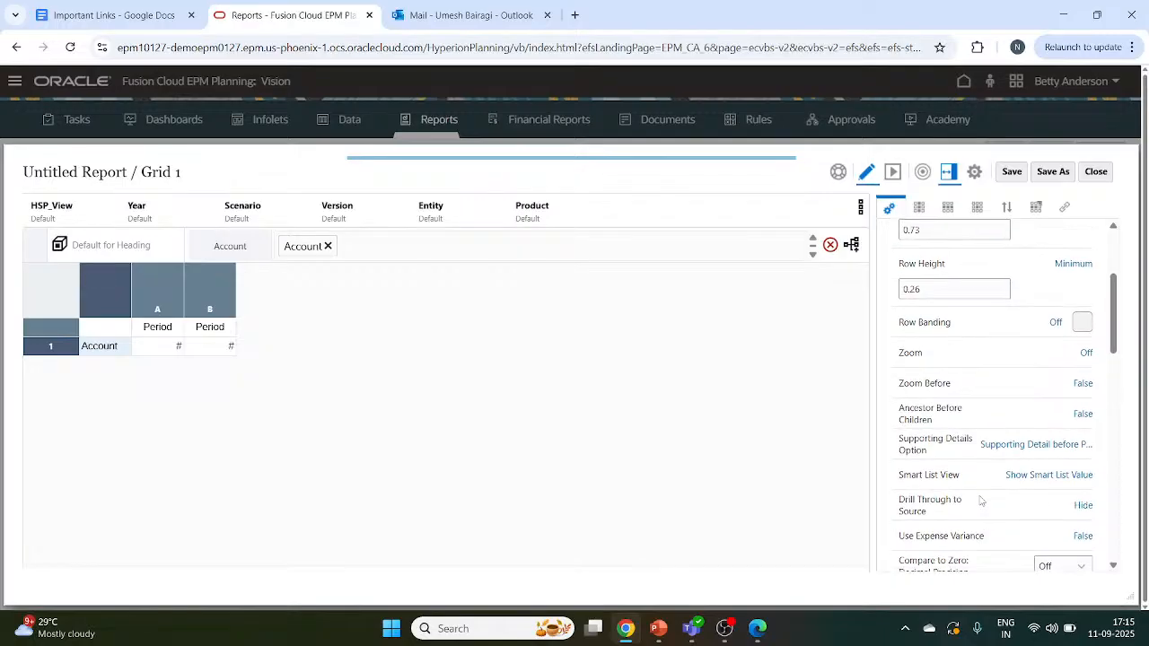
scroll(982, 502, down, 5)
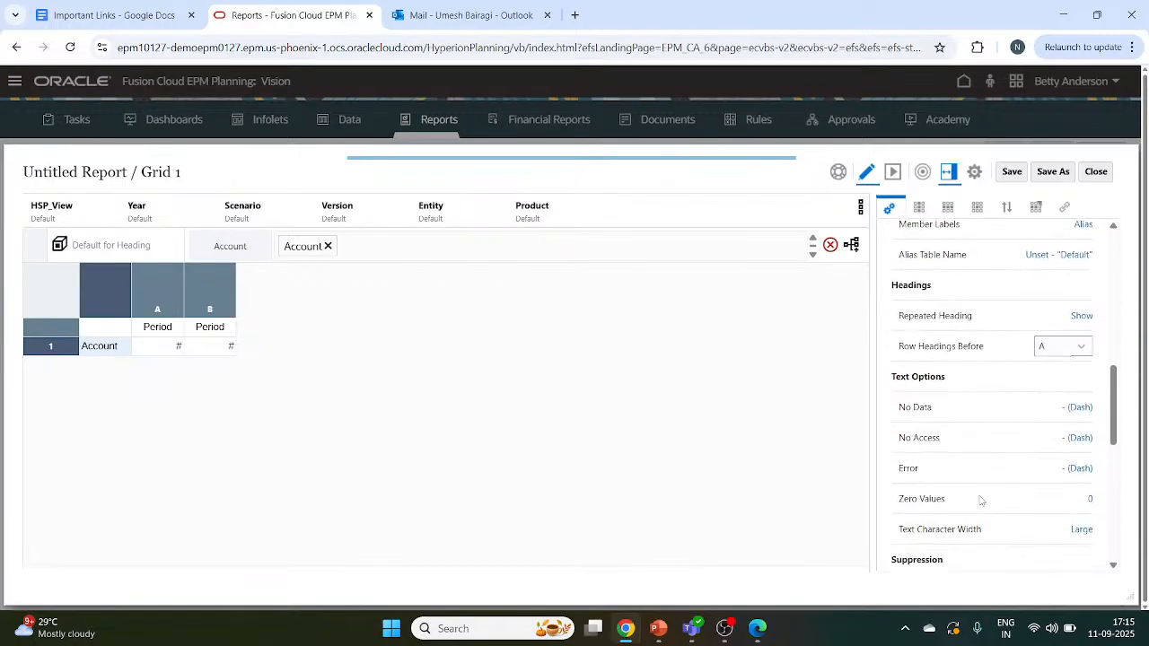
scroll(981, 501, down, 5)
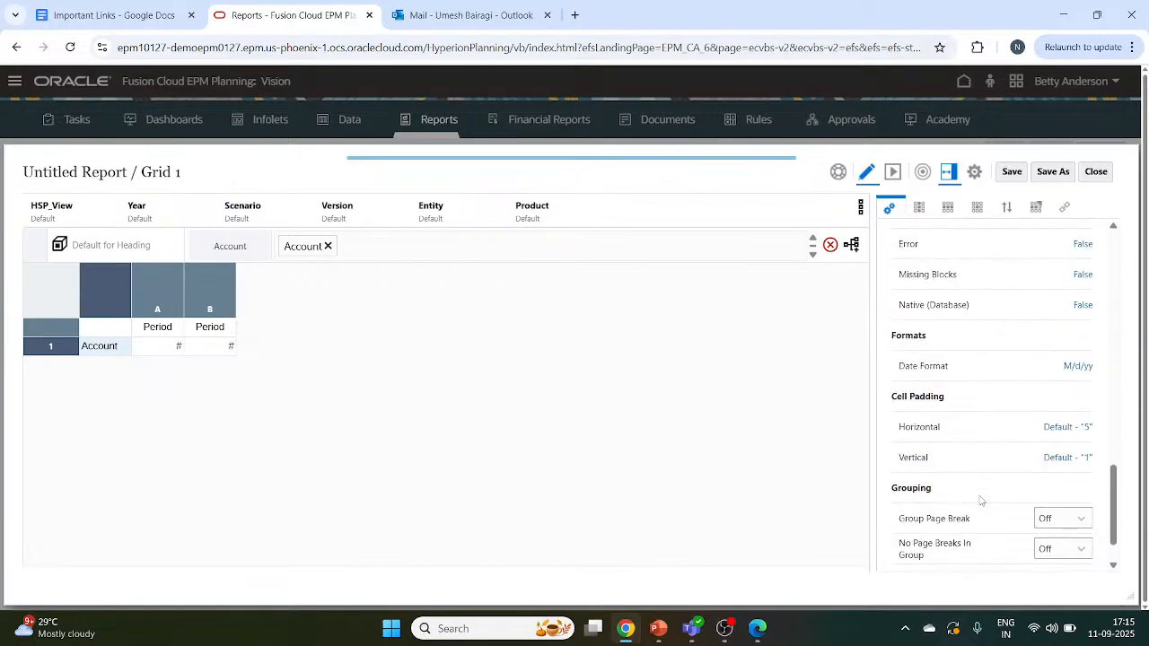
scroll(981, 501, down, 1)
scroll(981, 501, up, 10)
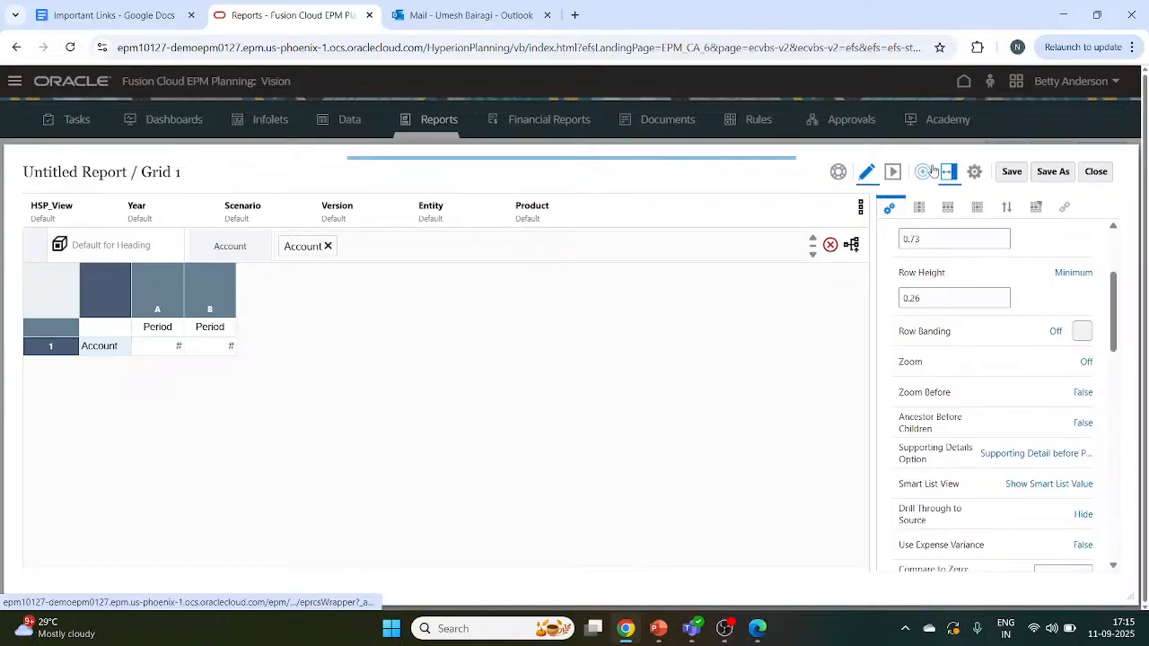
View the grid's POV, column and row dimension layout, and reopen Grid 1 from the report canvas for editing.
click(923, 173)
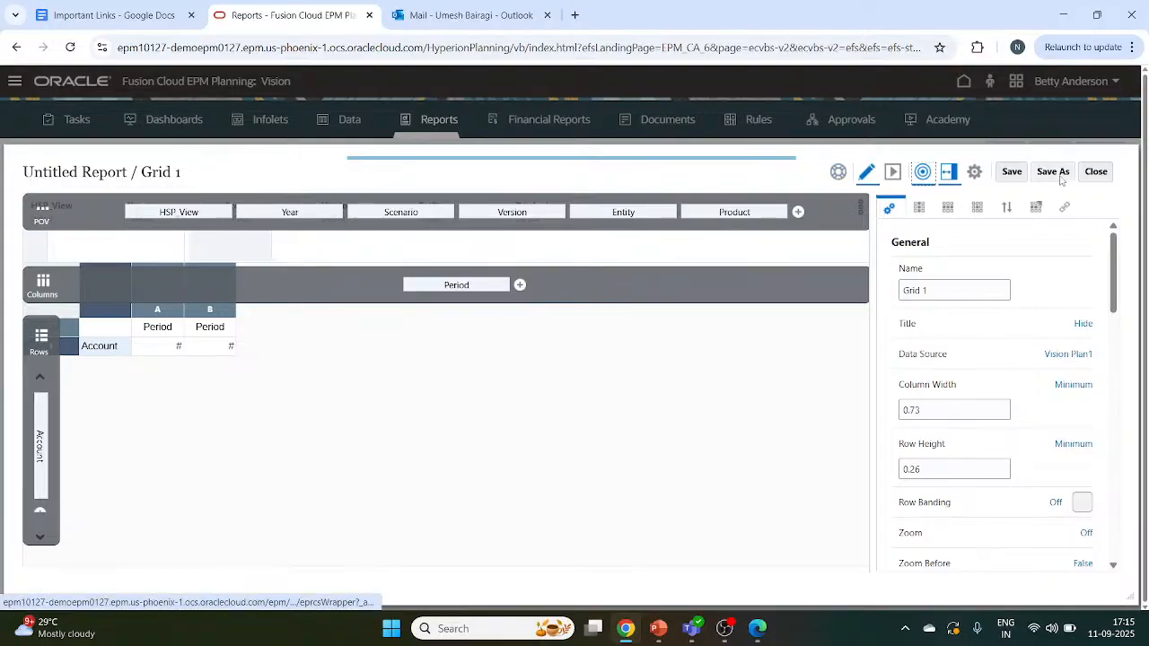
click(1099, 172)
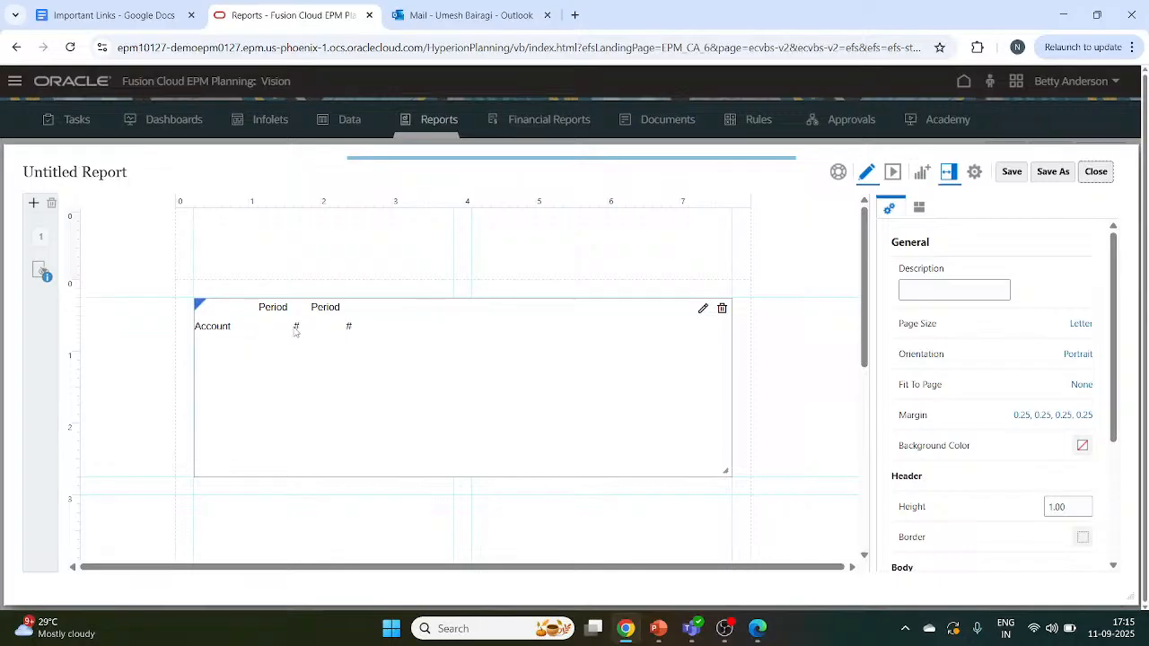
click(701, 309)
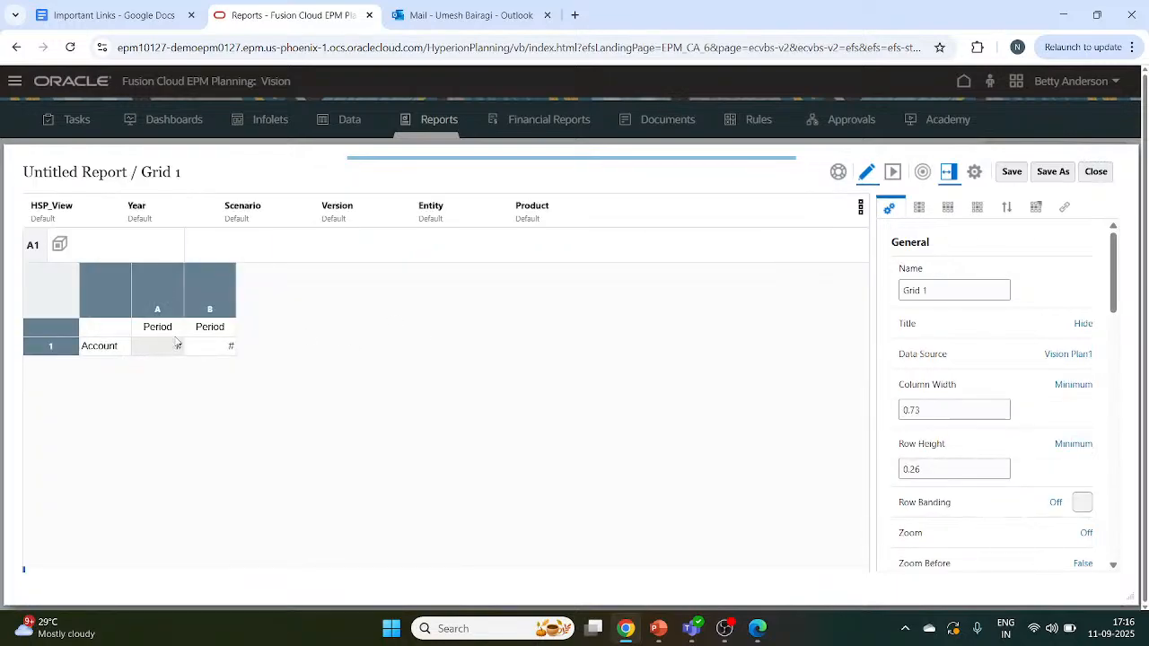
Inspect Grid 1's column B data cell and the Account row's member selection, keeping Account as the selected member.
click(225, 347)
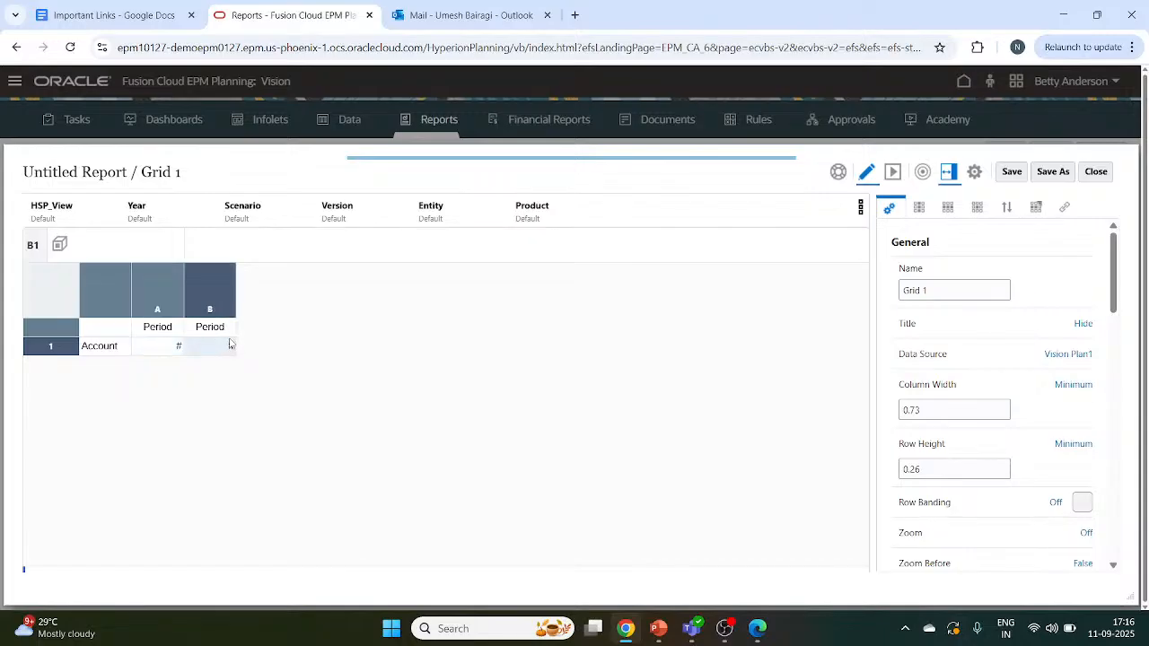
click(109, 352)
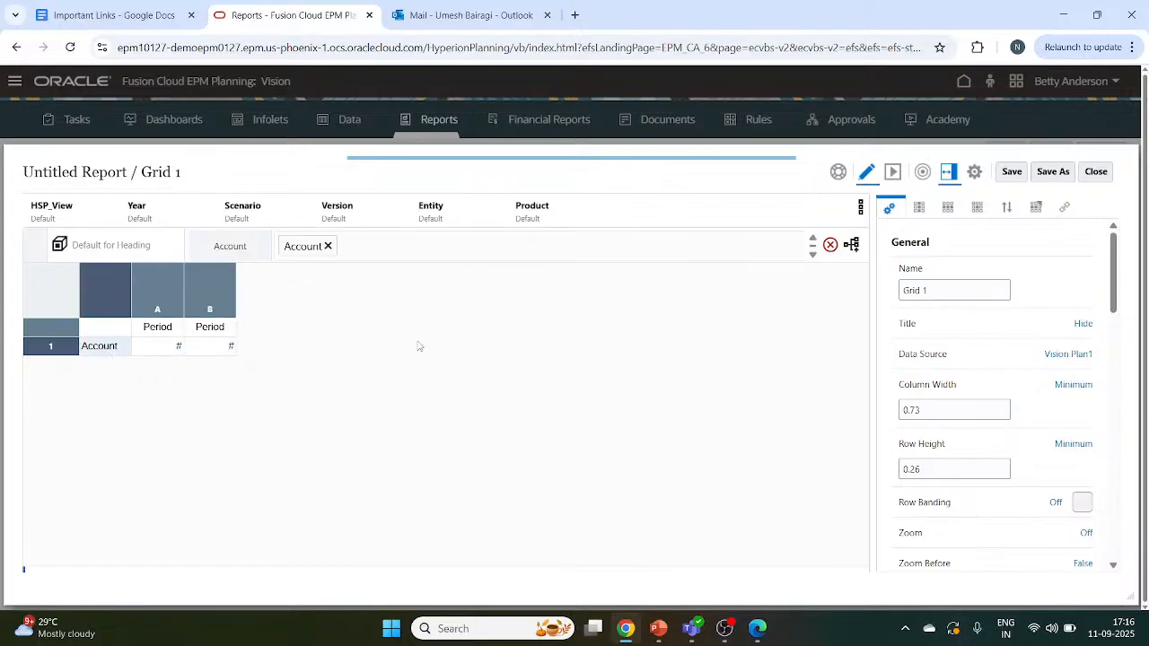
click(853, 247)
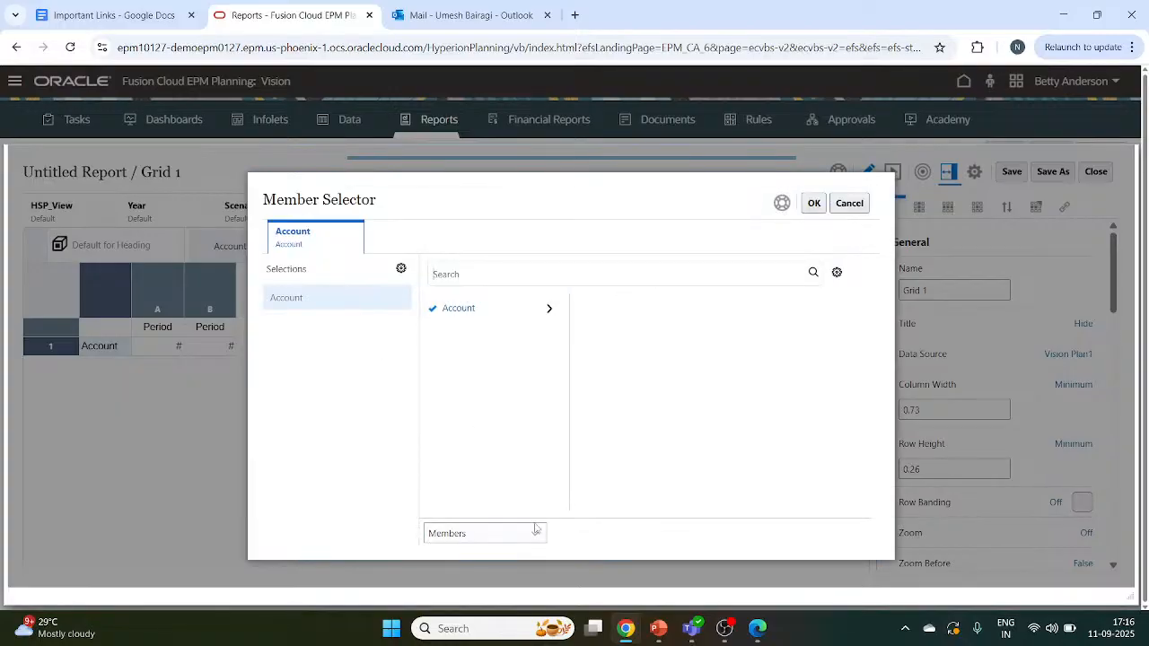
click(814, 203)
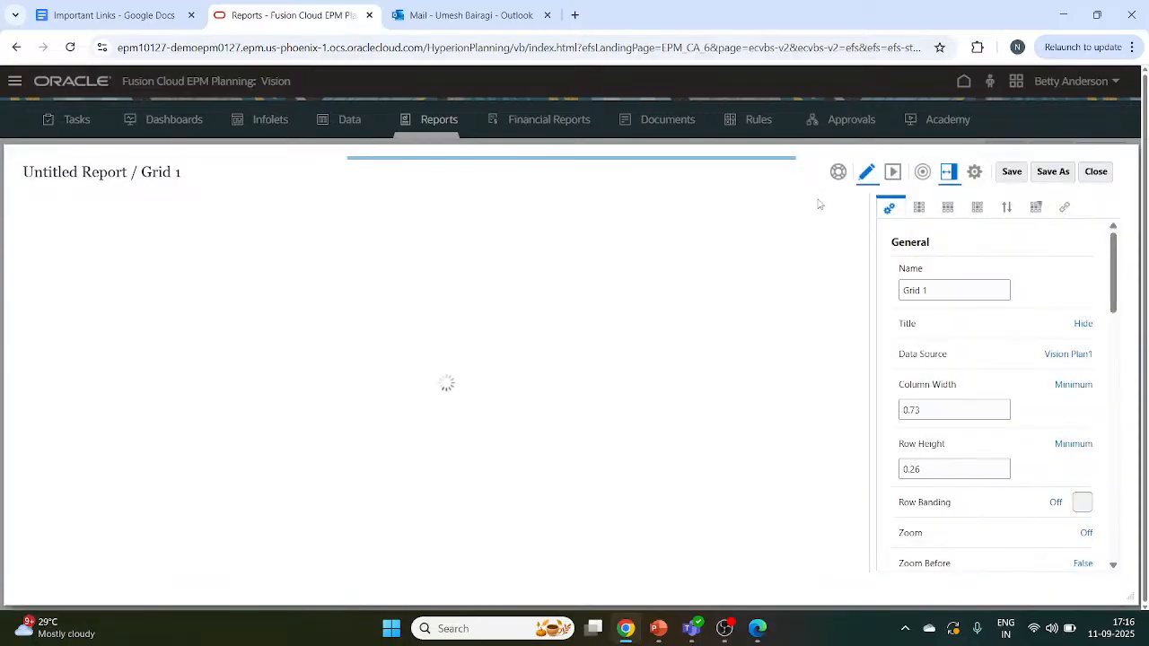
click(975, 173)
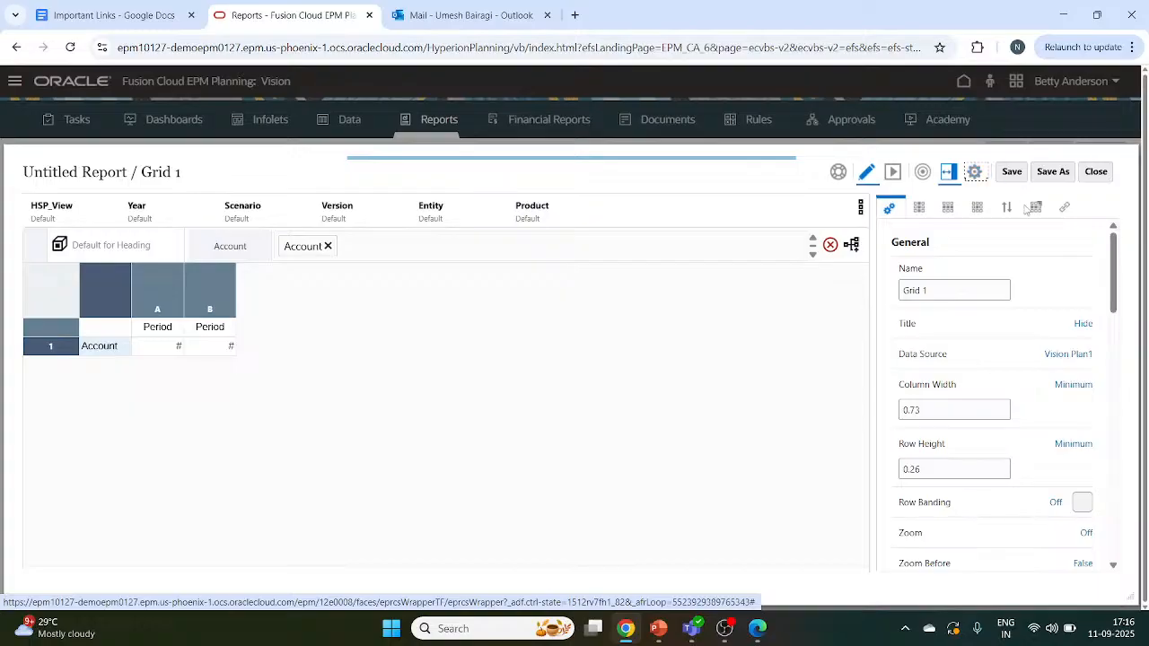
click(797, 334)
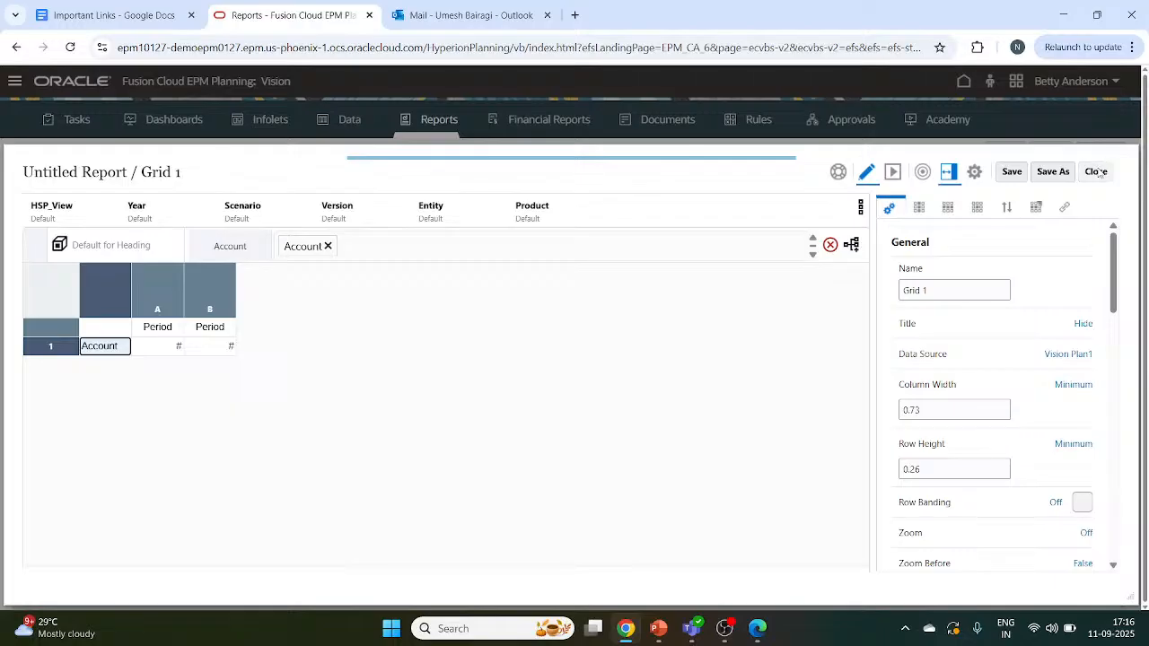
Review the data sources available for Grid 1 and reselect Vision Plan1.
click(1077, 357)
click(1064, 356)
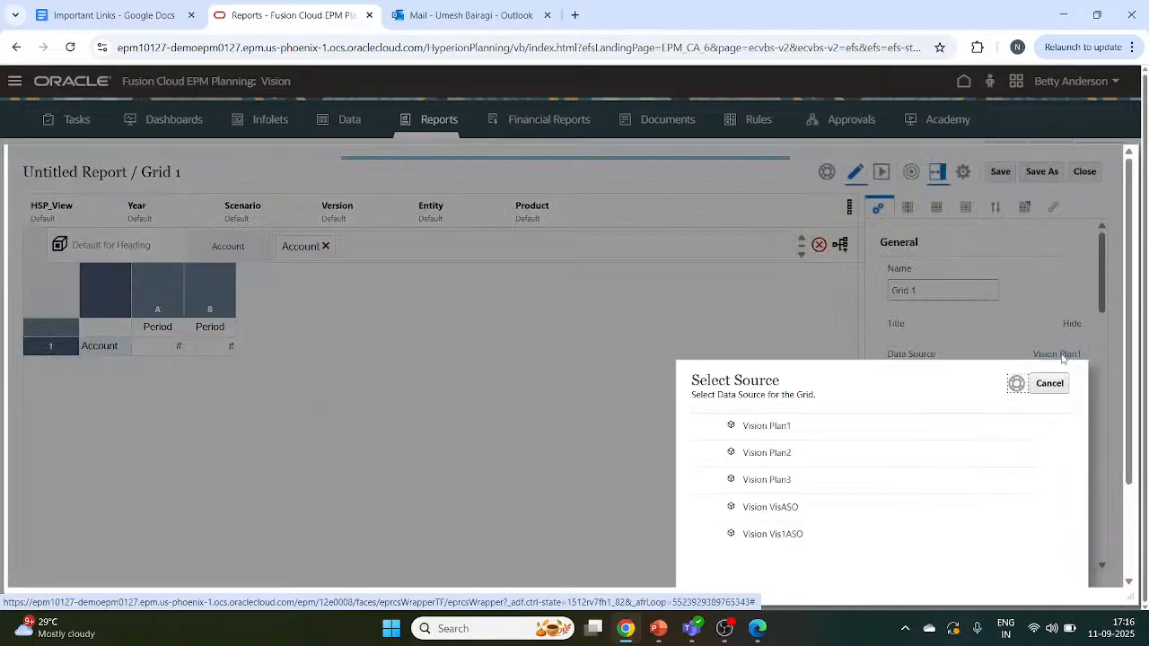
click(730, 429)
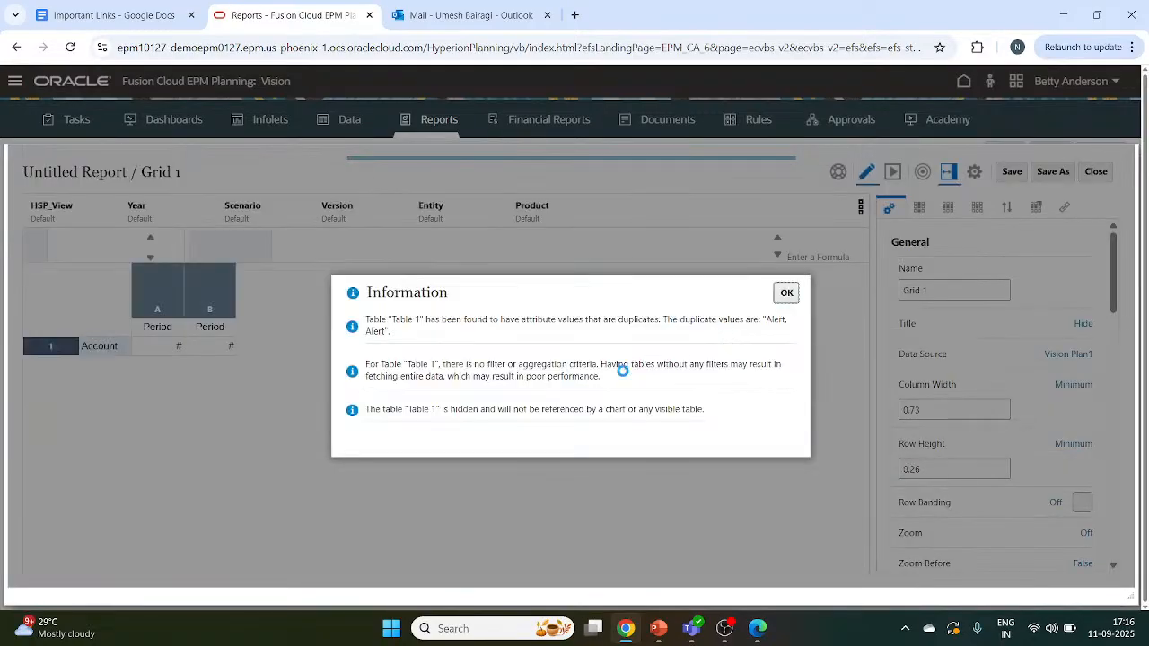
click(787, 293)
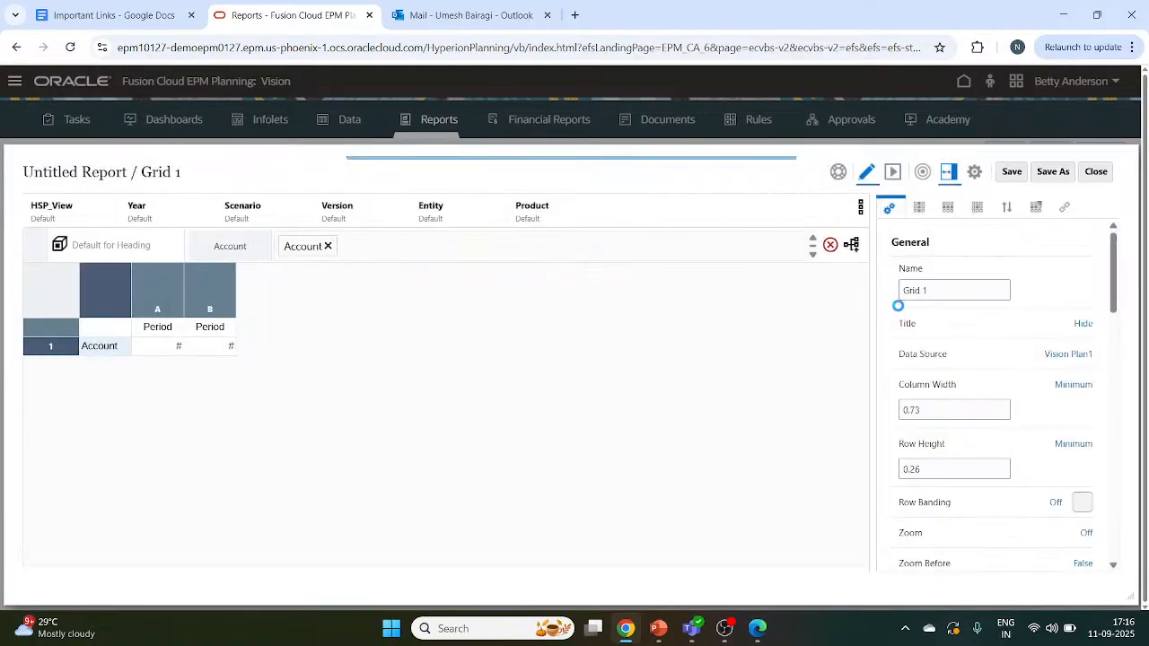
click(1070, 354)
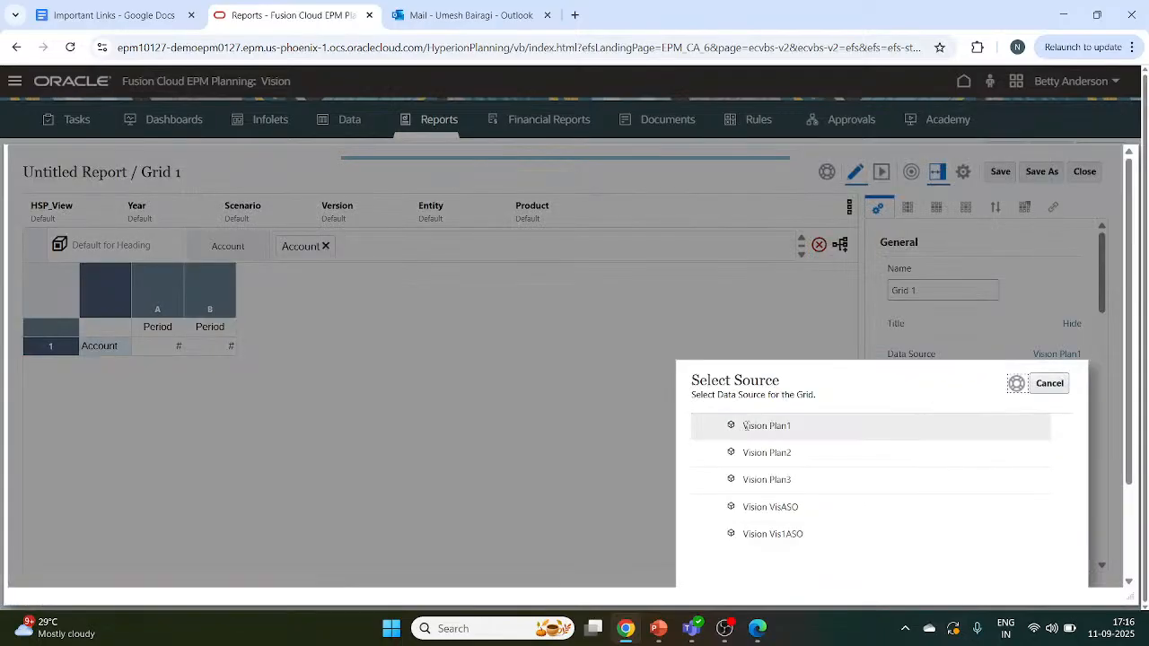
click(746, 426)
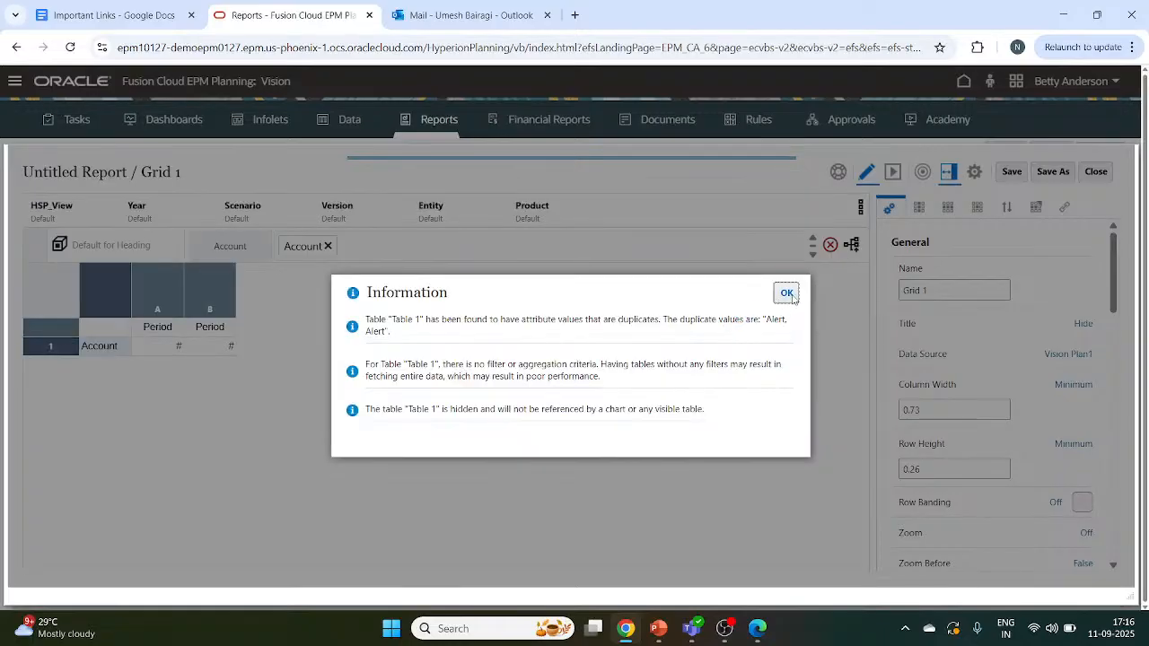
click(787, 295)
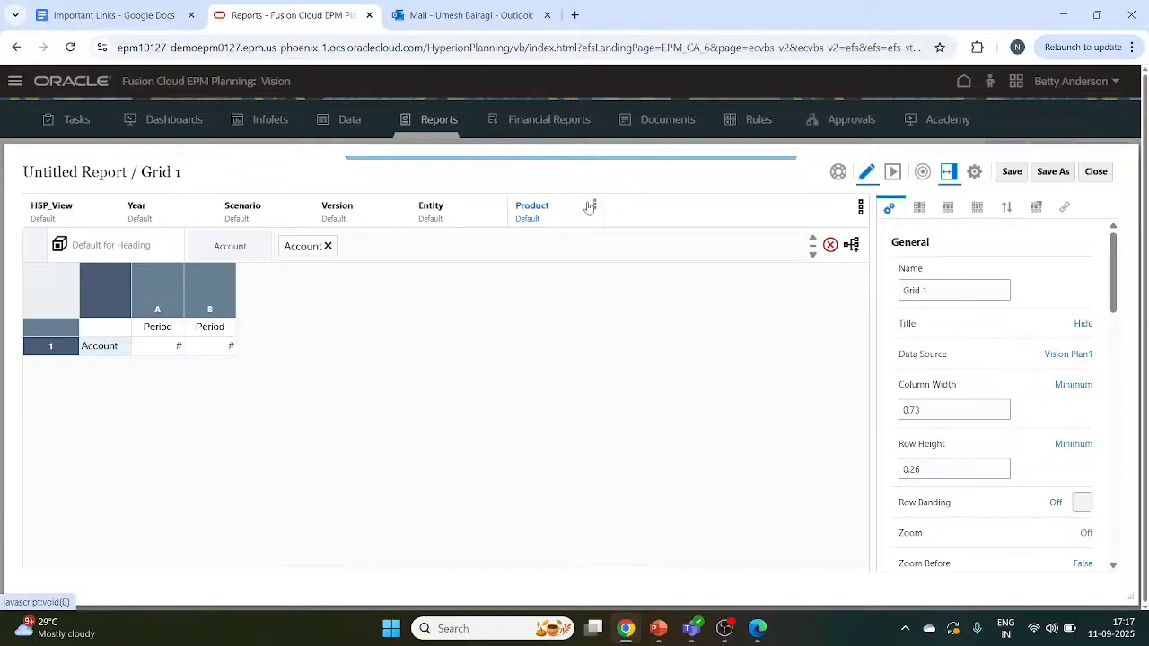
Review the dimension options for Product in the grid's point of view.
click(597, 207)
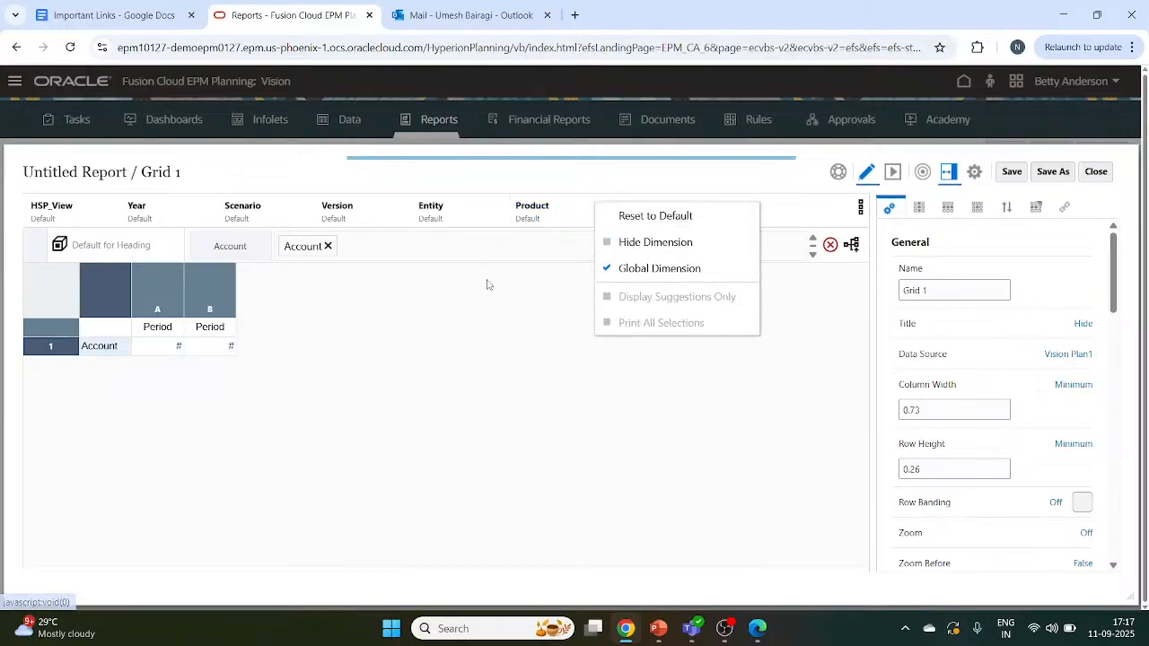
click(688, 459)
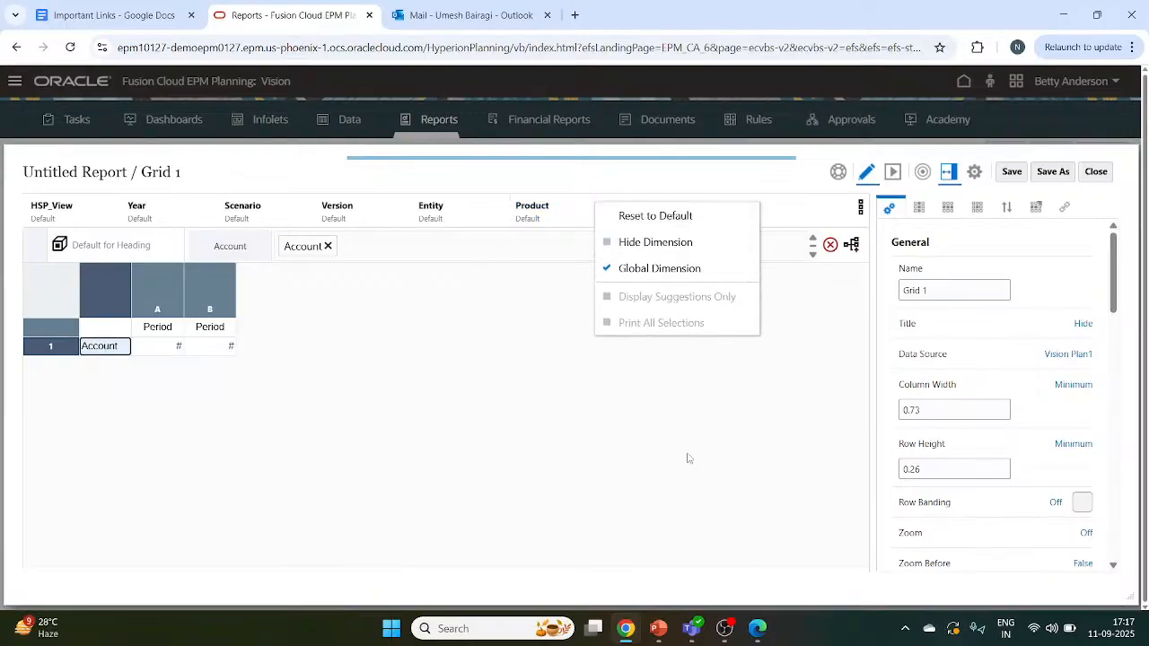
Close Grid 1 and the untitled report without saving the changes.
click(1097, 175)
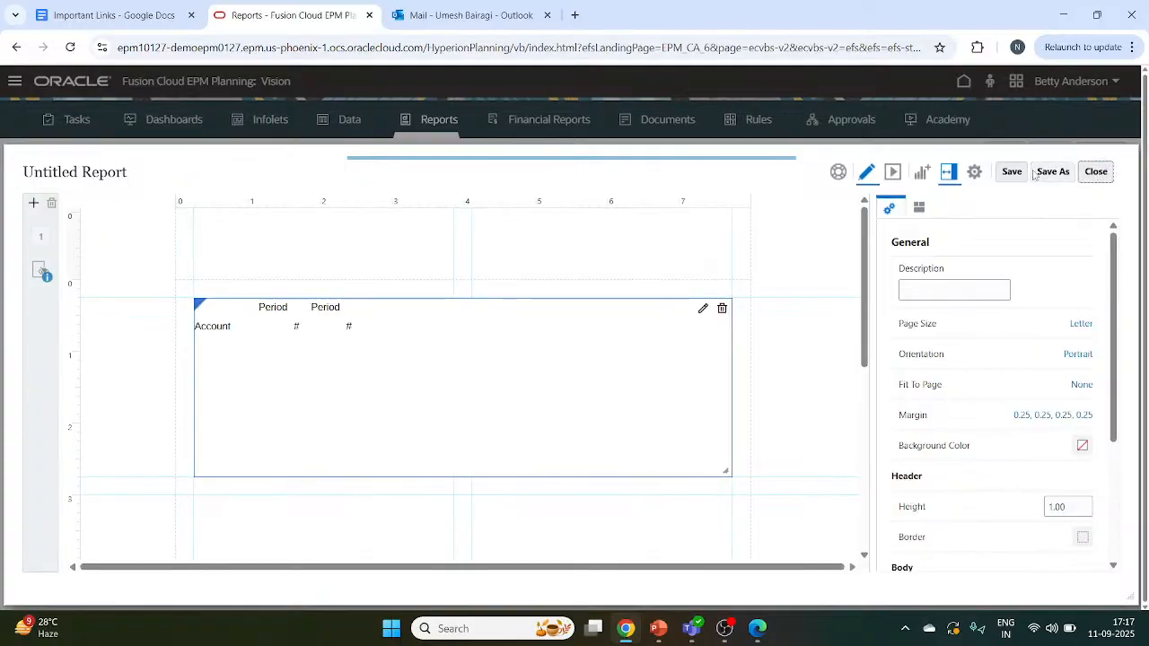
click(1098, 171)
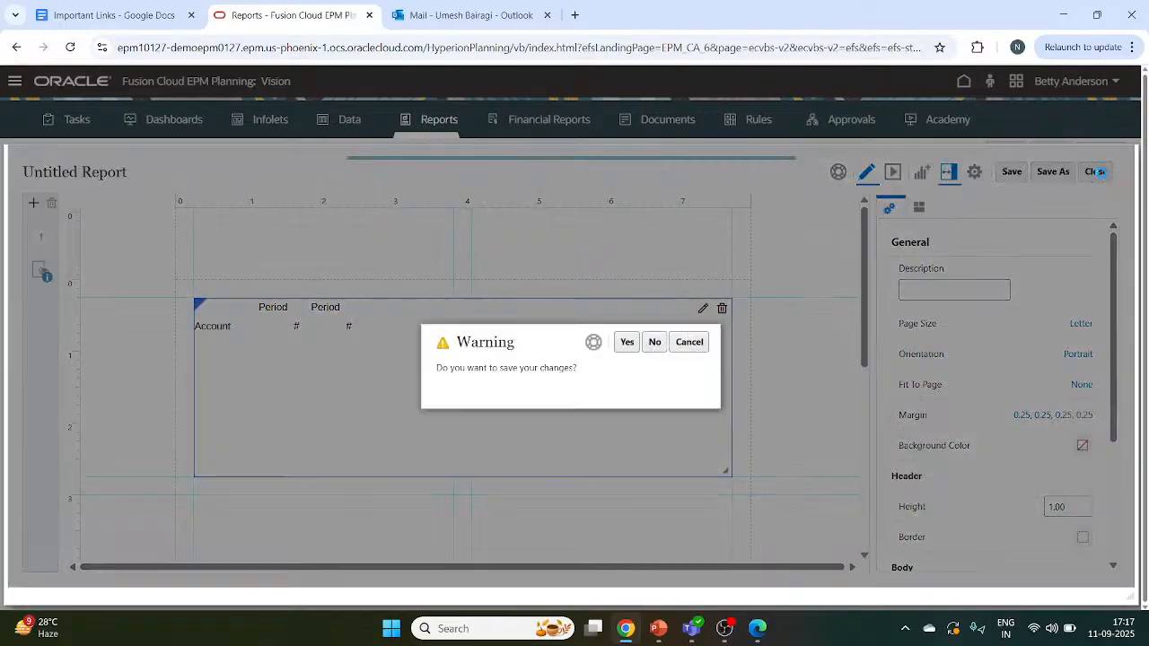
click(655, 345)
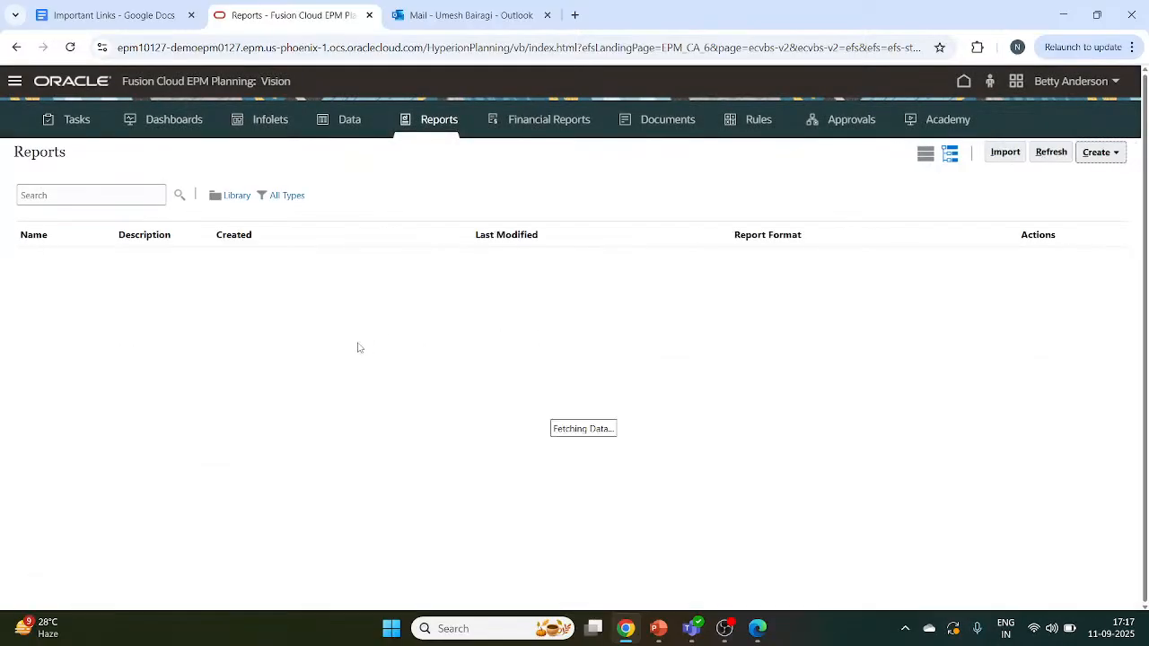
Browse the report library around the Forecast Reports folder and switch the reports from the folder tree to the flat list view.
scroll(233, 358, down, 1)
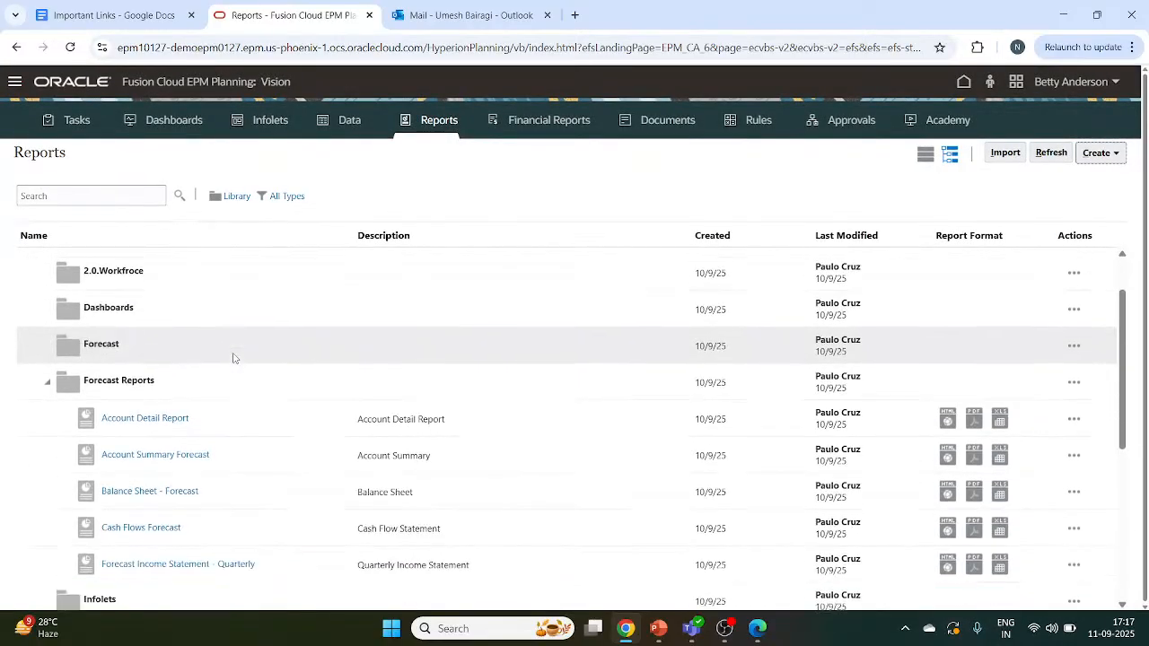
scroll(233, 359, down, 2)
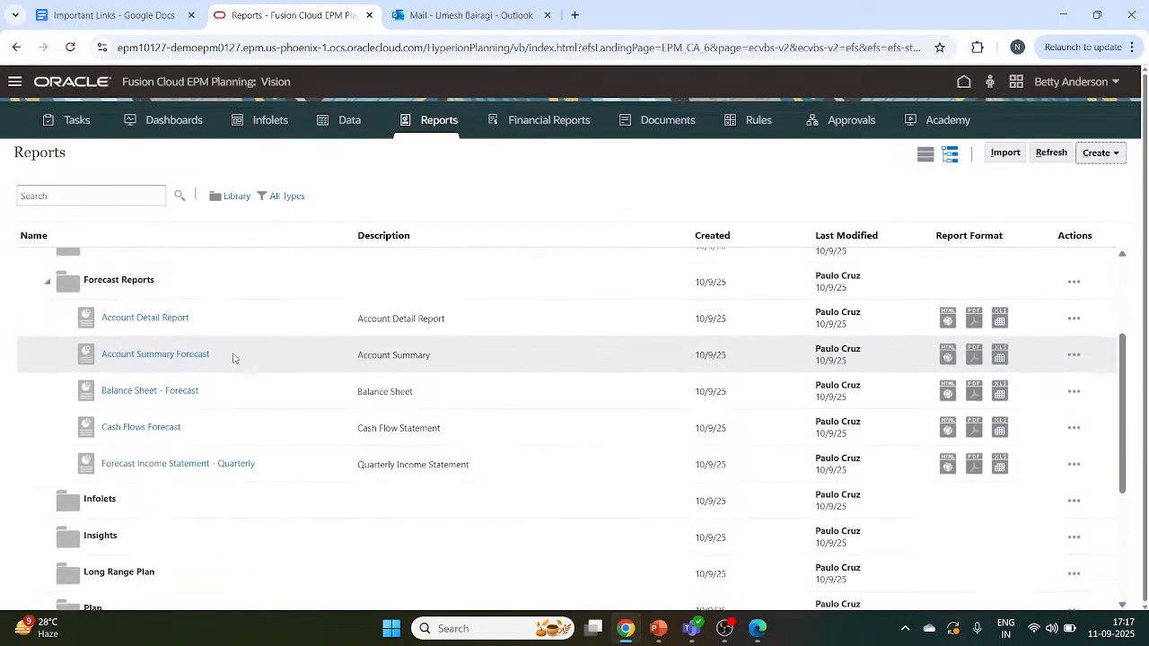
scroll(234, 358, up, 1)
scroll(234, 358, down, 1)
scroll(234, 358, up, 1)
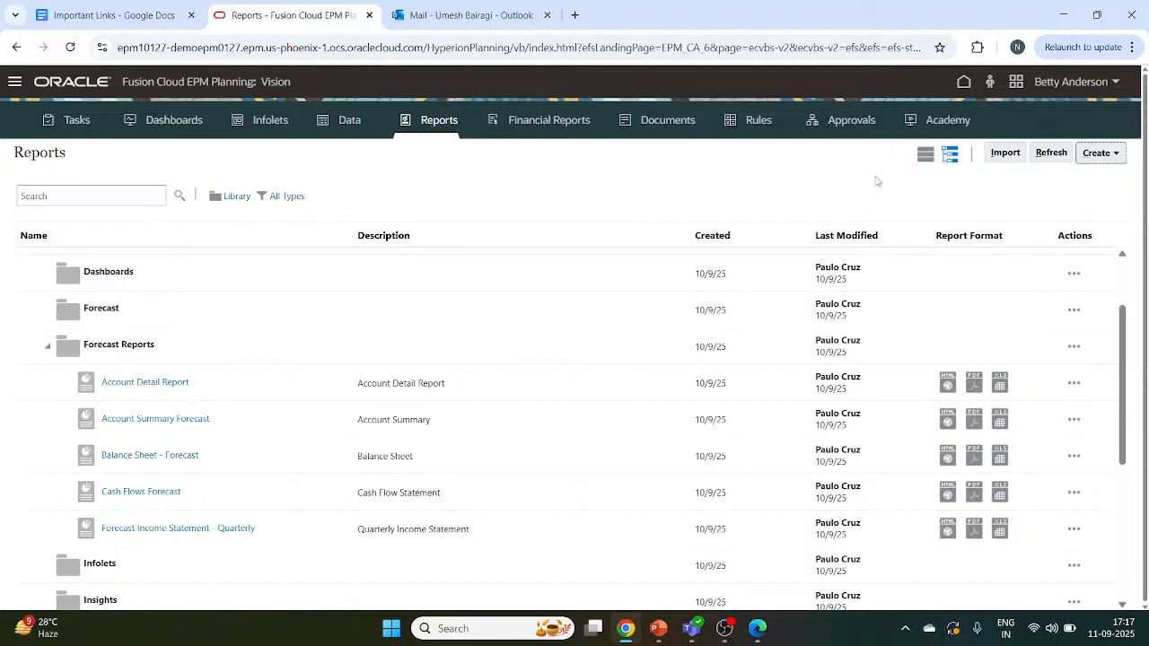
click(926, 155)
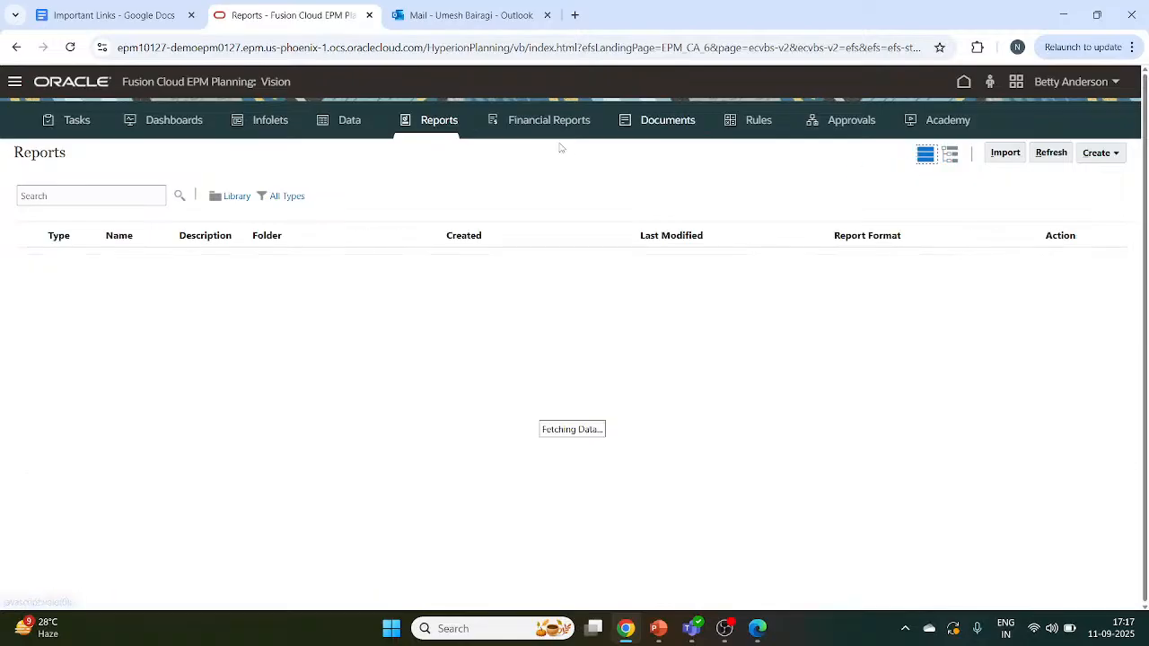
Open the application's Dimensions page and expand AllA and BS in the Account hierarchy.
click(14, 83)
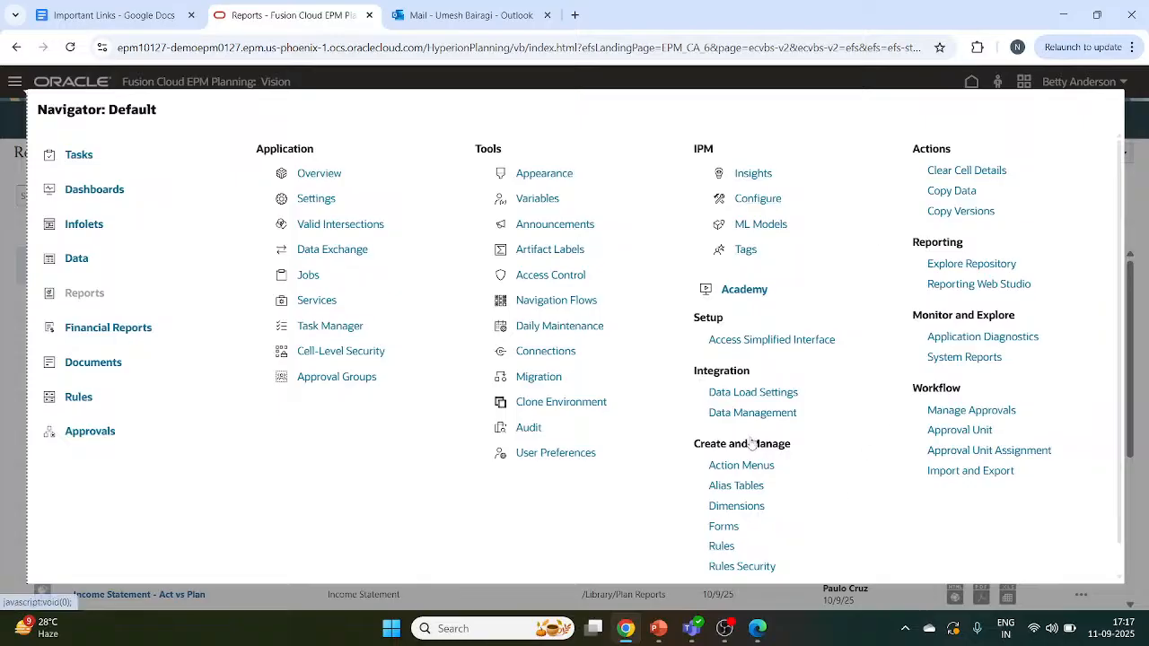
click(736, 506)
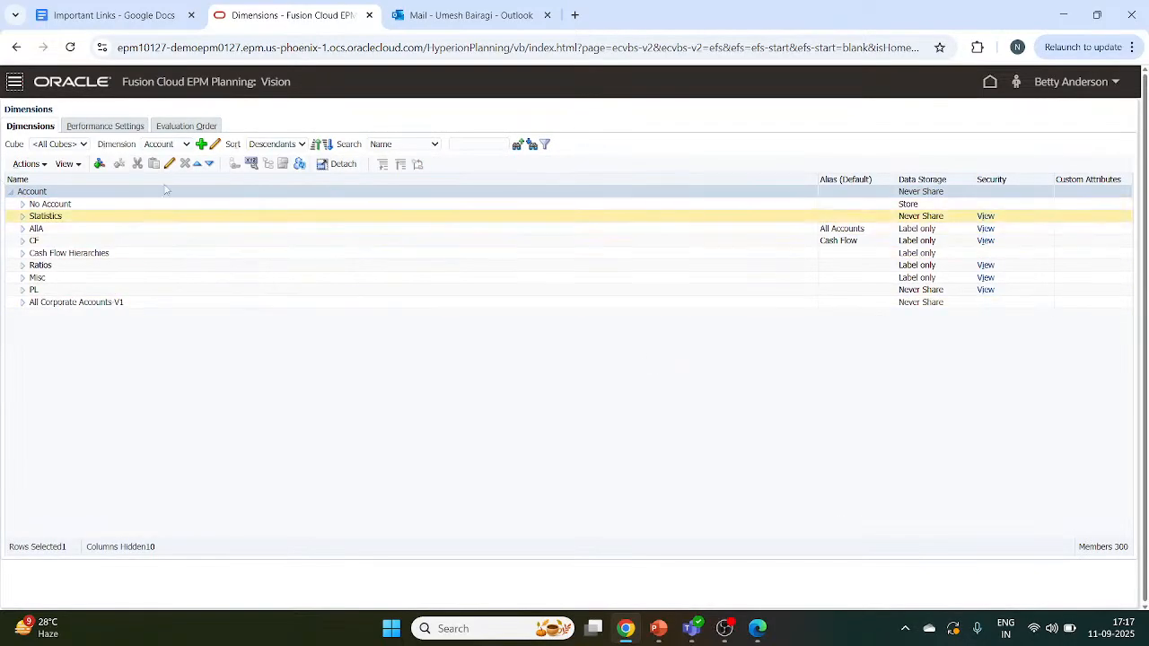
click(23, 229)
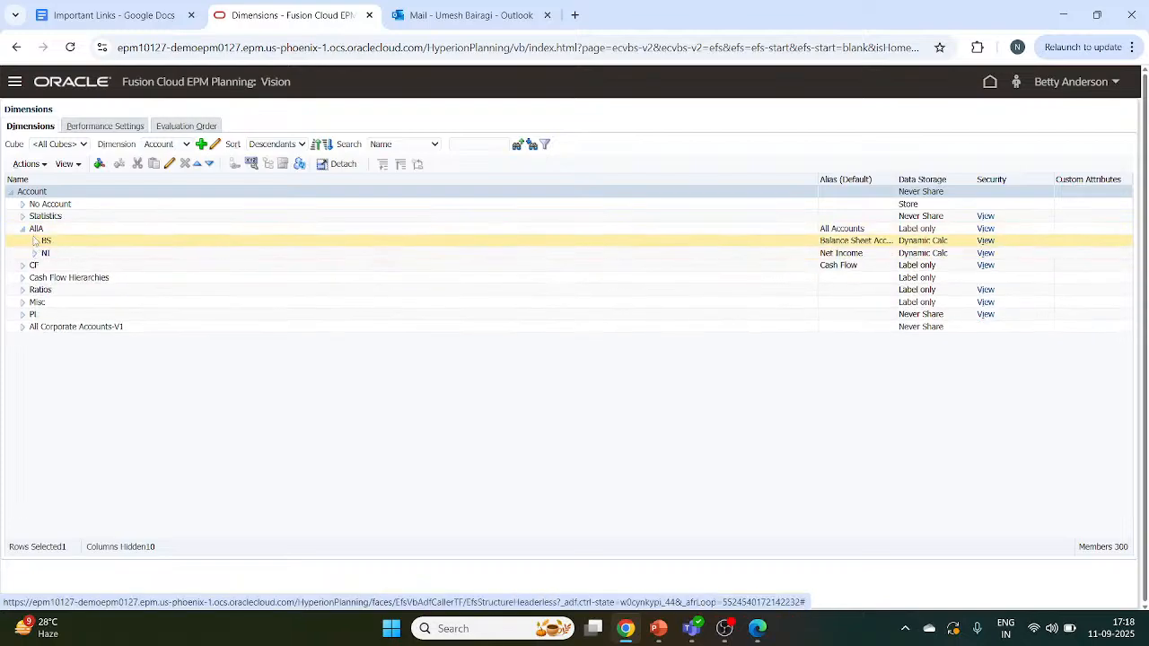
click(34, 242)
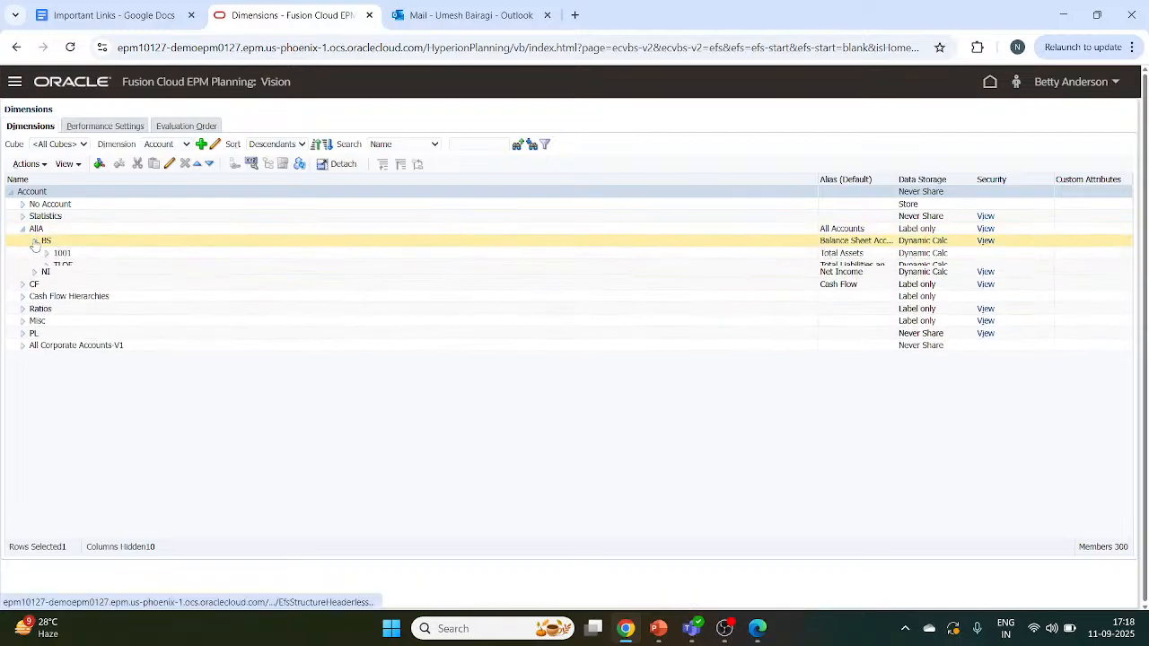
click(88, 264)
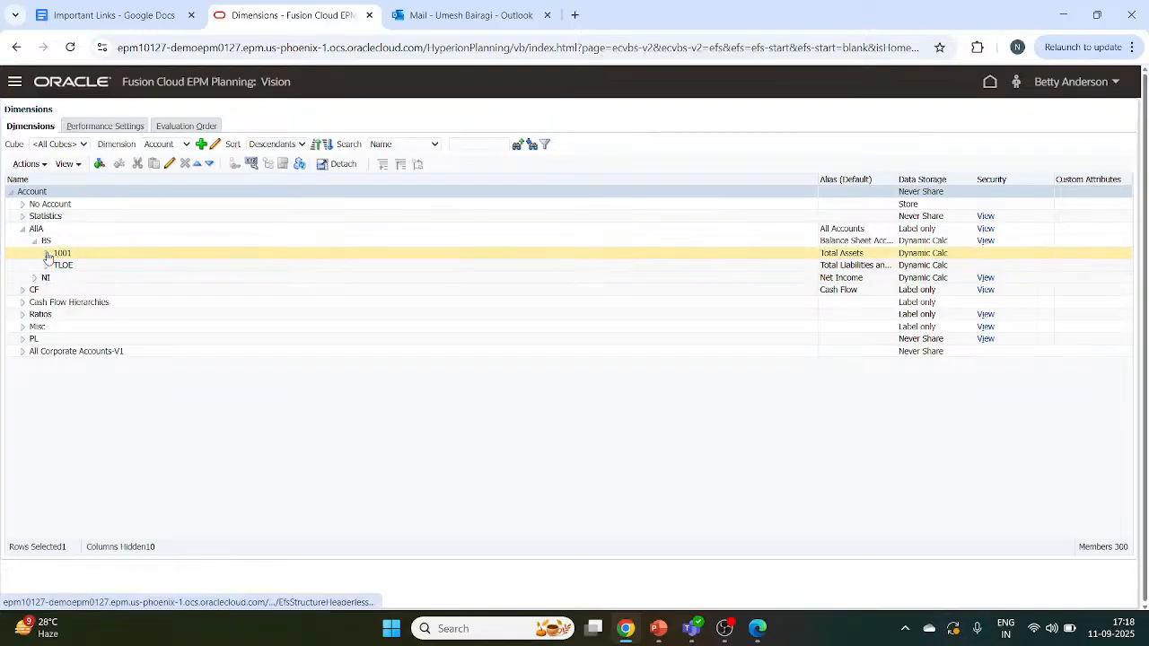
Examine the 1001 and 1010 account levels under BS, then collapse them and the BS branch.
click(47, 255)
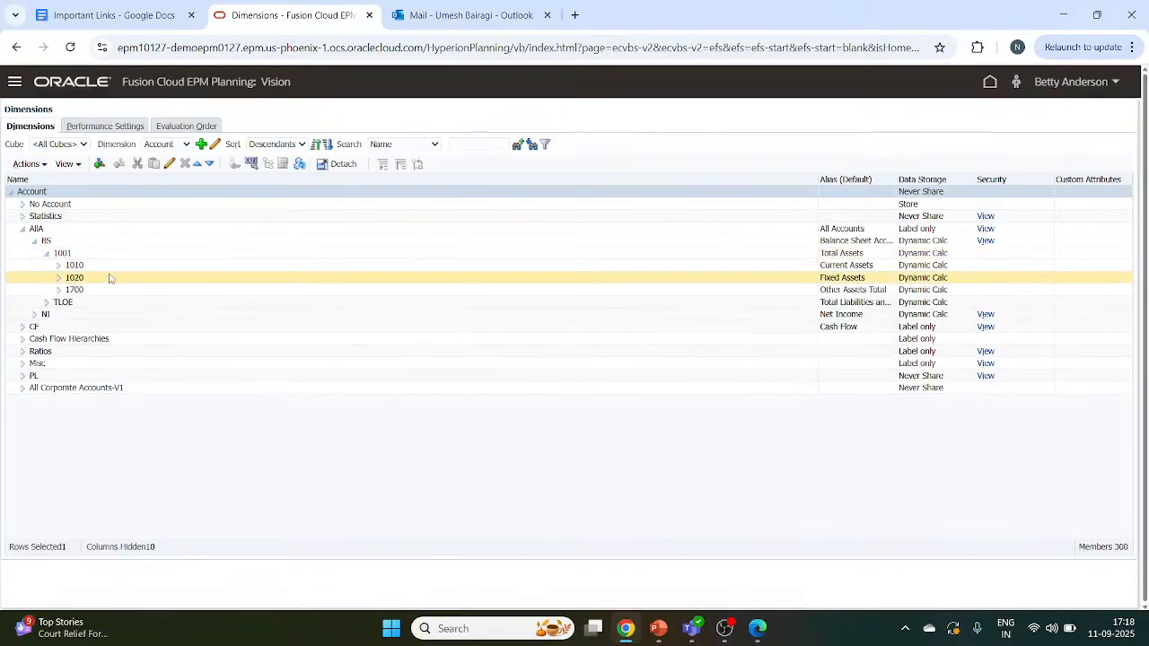
click(58, 267)
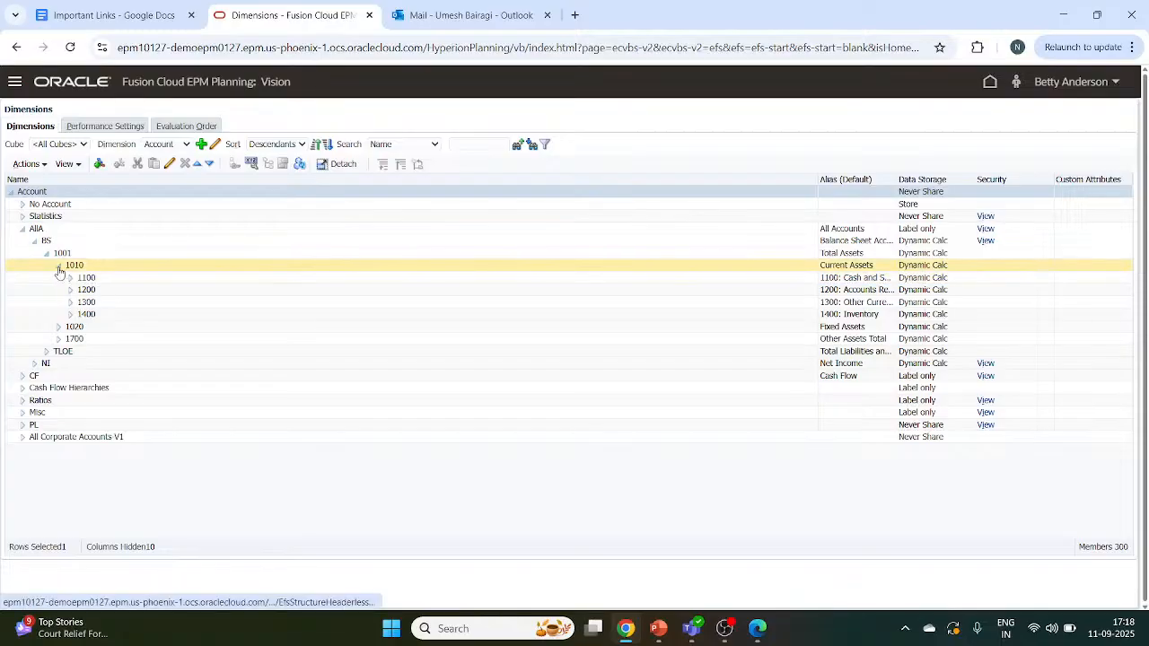
click(58, 268)
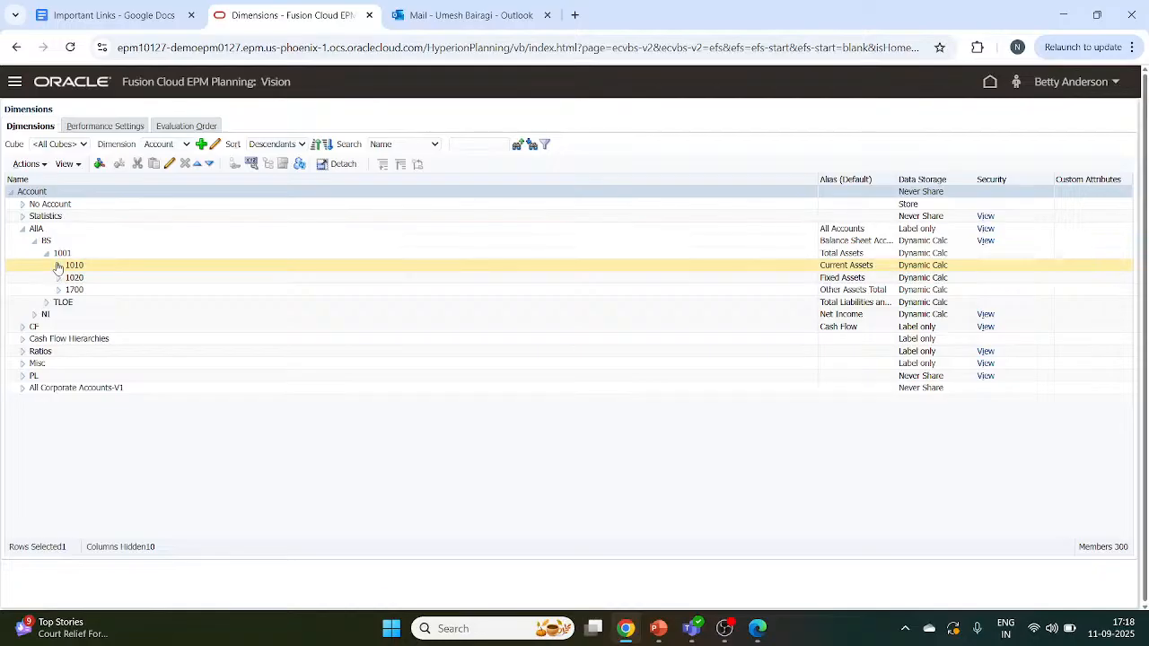
click(47, 255)
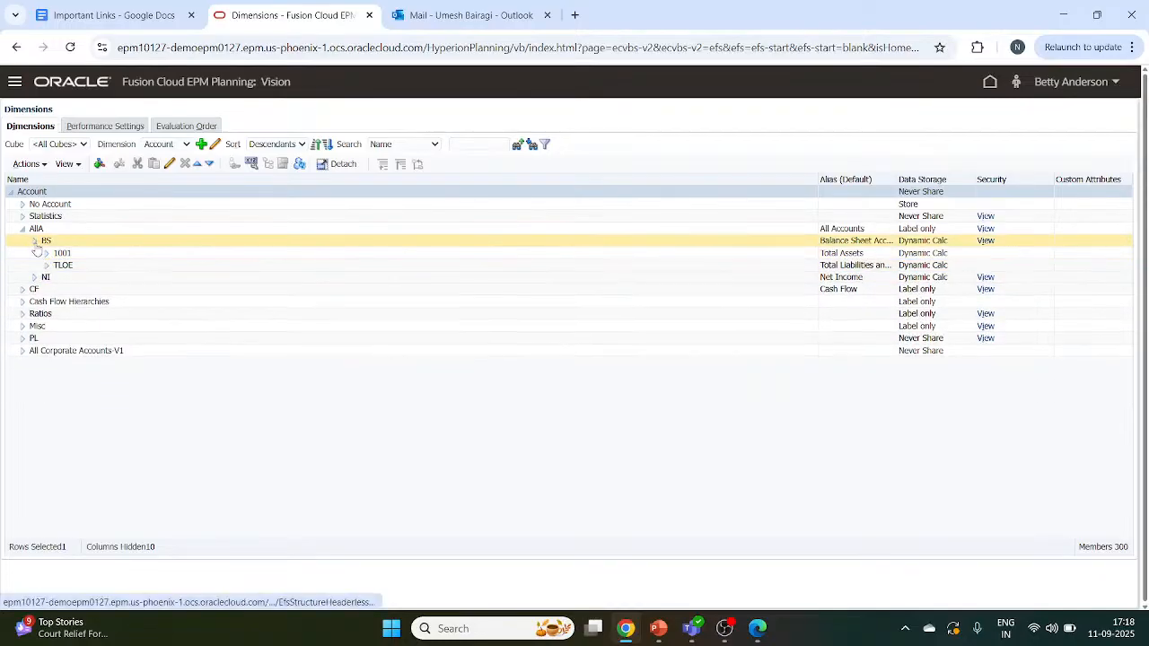
click(34, 241)
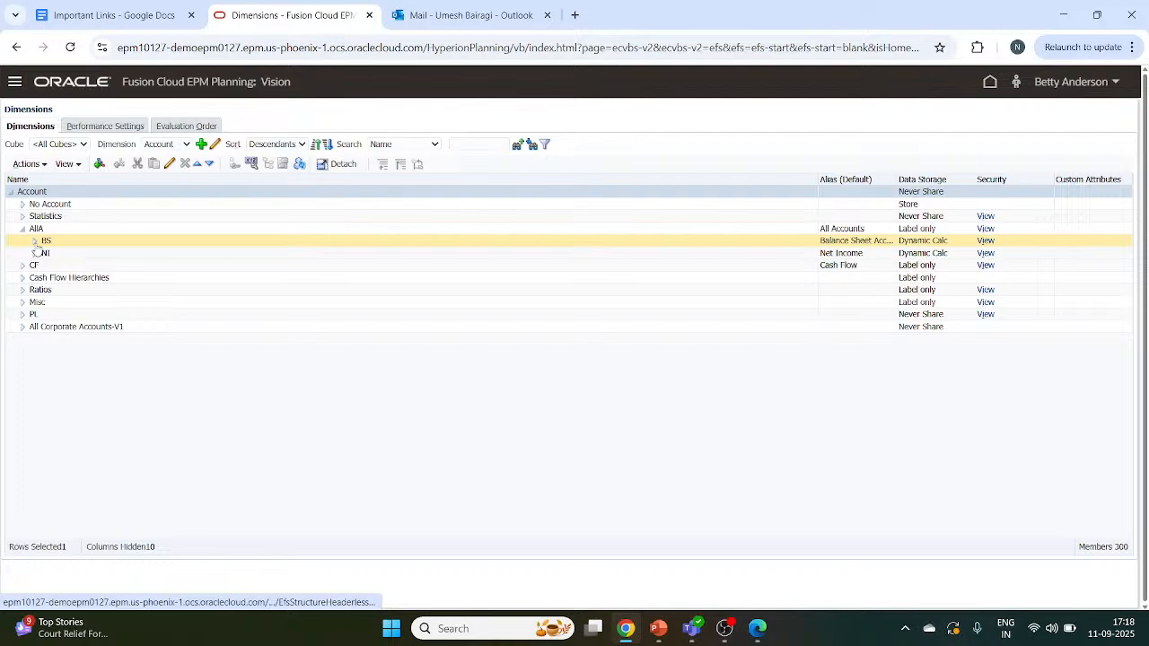
Expand PL and its Other Expenses member to examine the accounts, and check the members under Misc.
click(23, 315)
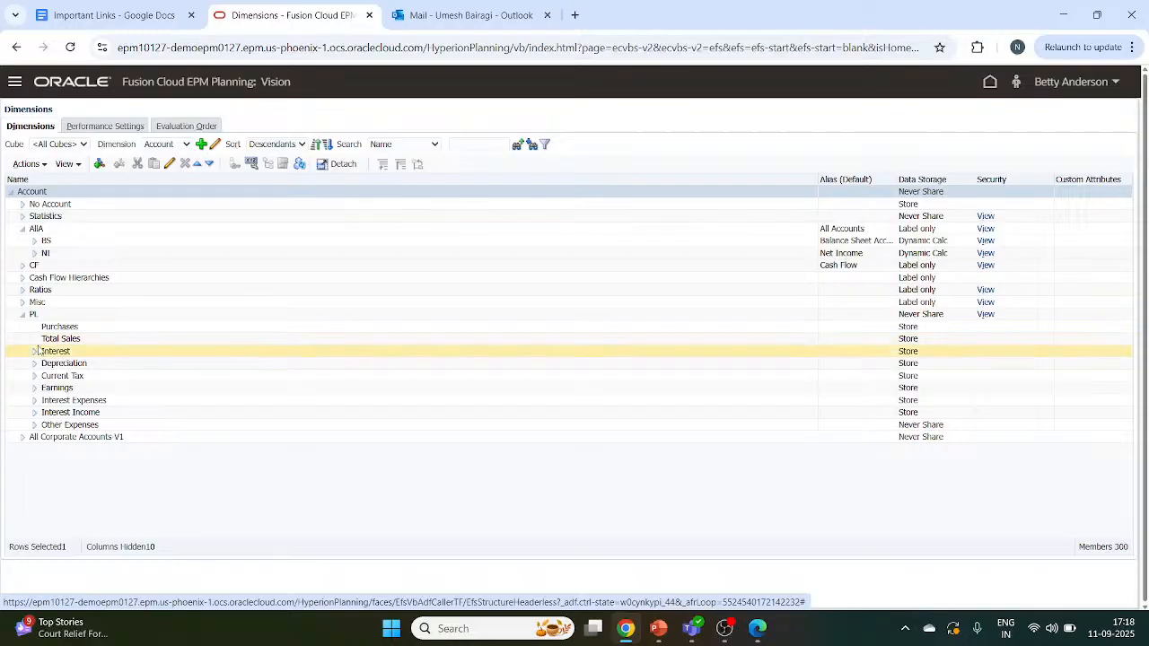
click(36, 400)
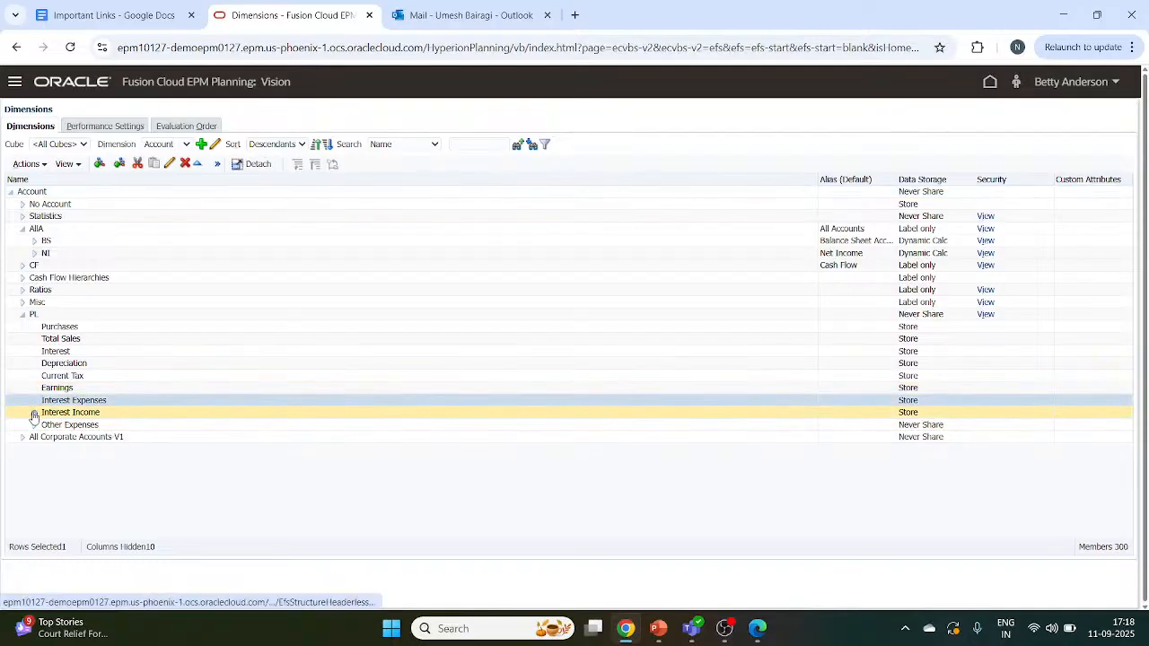
click(34, 425)
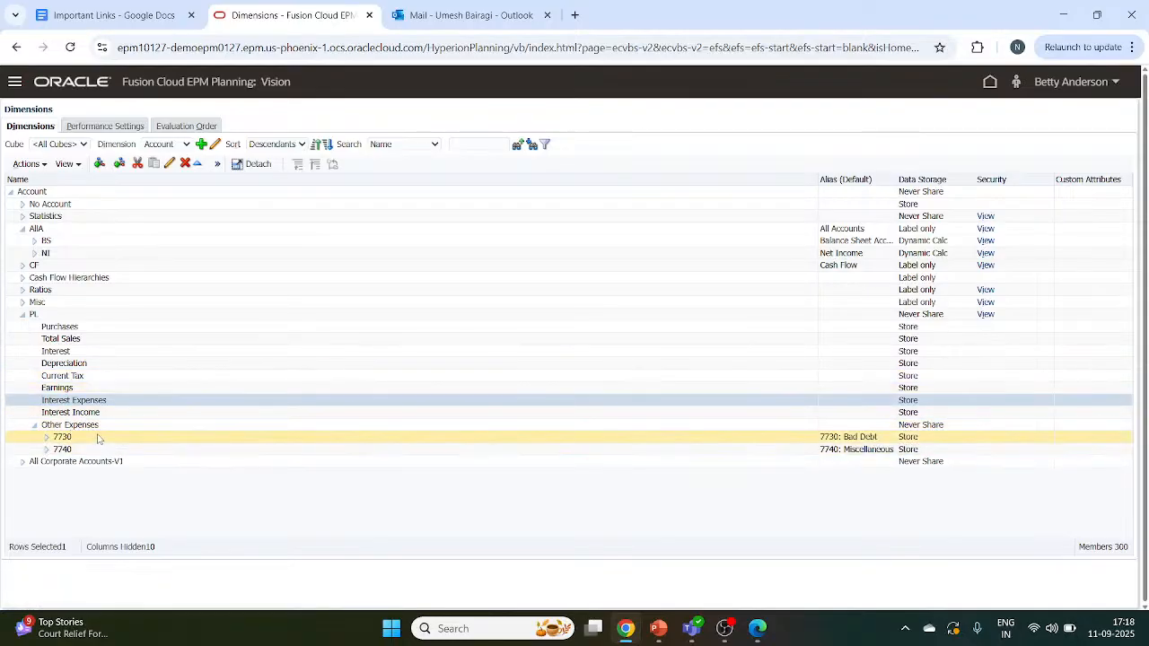
click(70, 327)
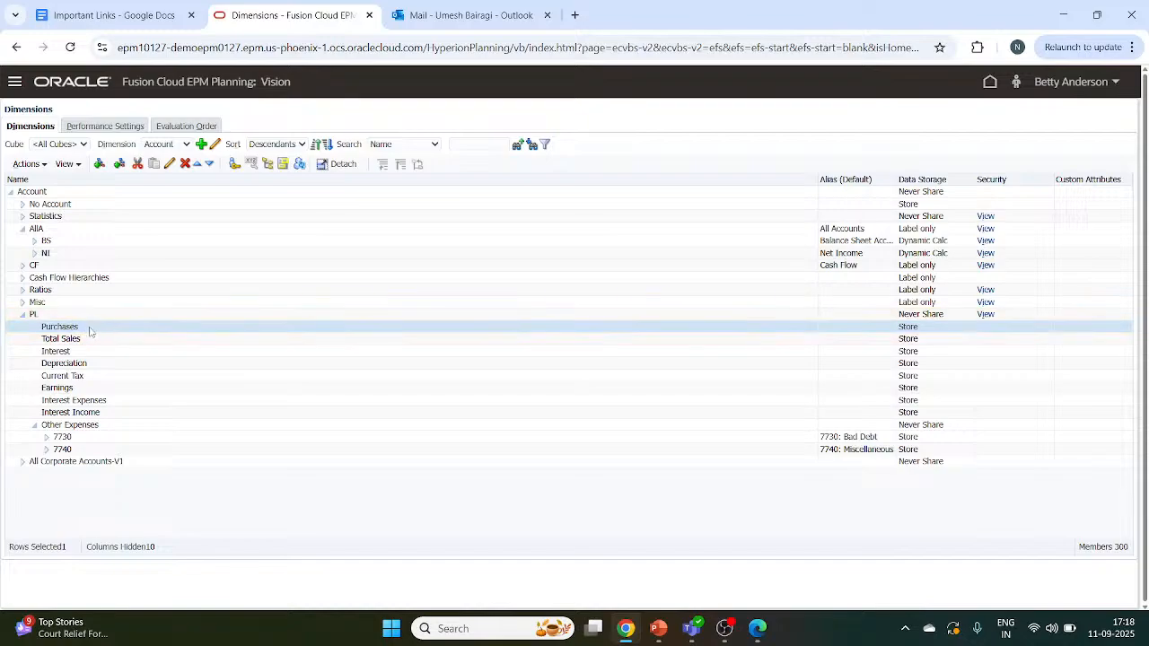
click(88, 340)
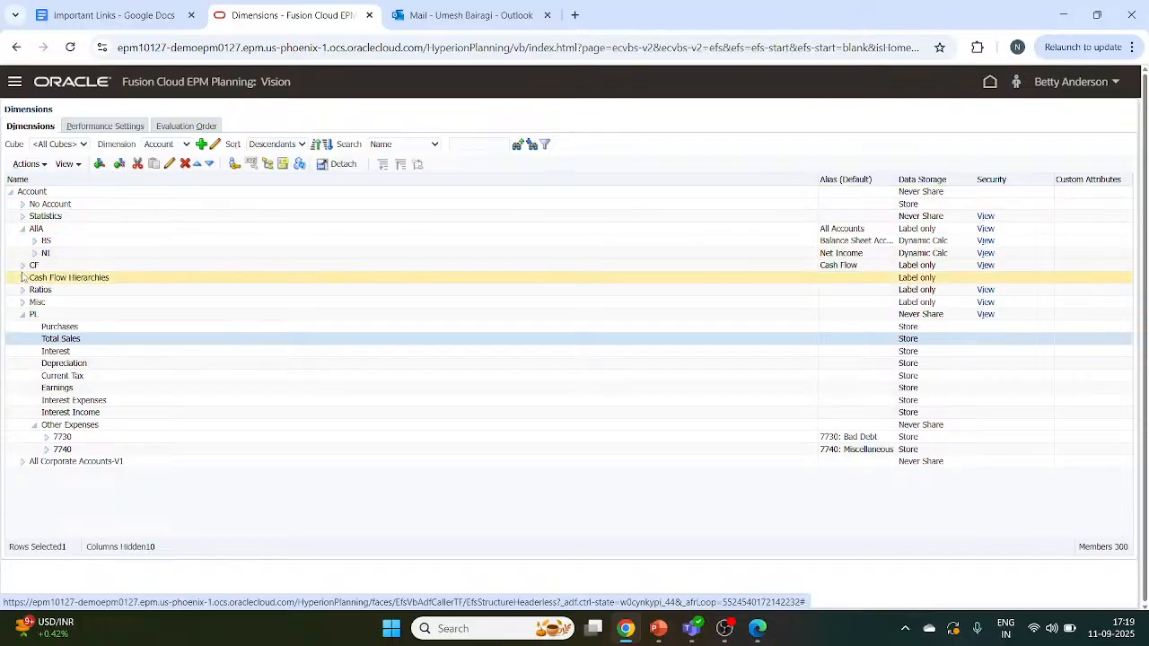
click(23, 304)
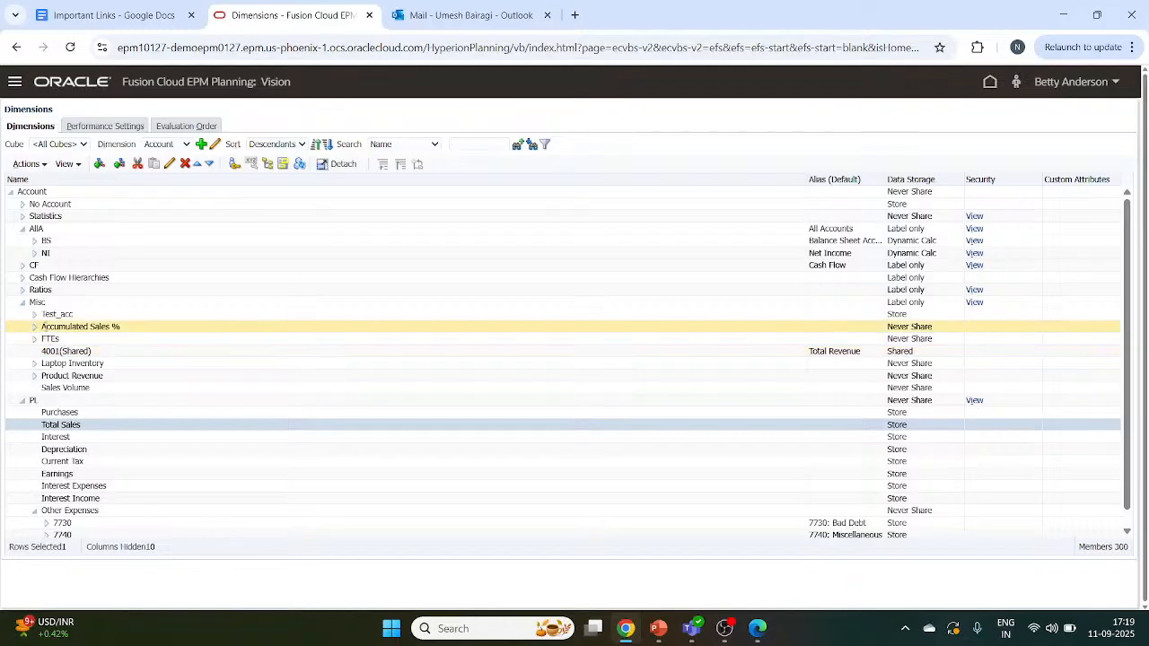
click(24, 304)
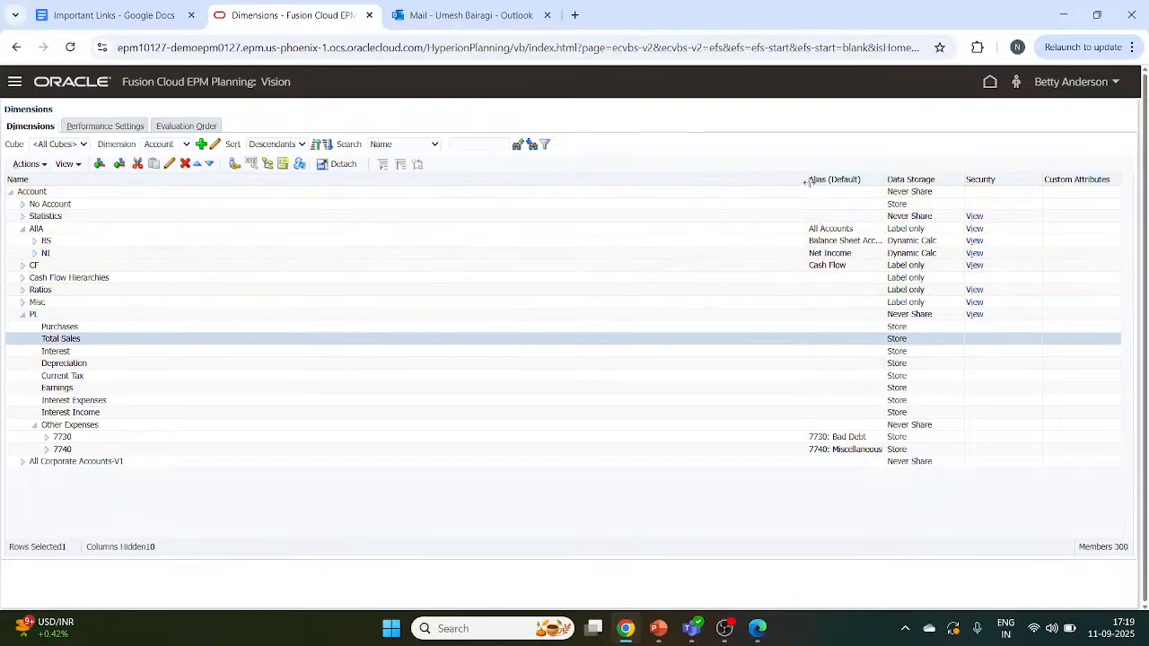
Narrow the Name, Alias (Default) and Data Storage columns of the Account member table.
drag(809, 183, 205, 276)
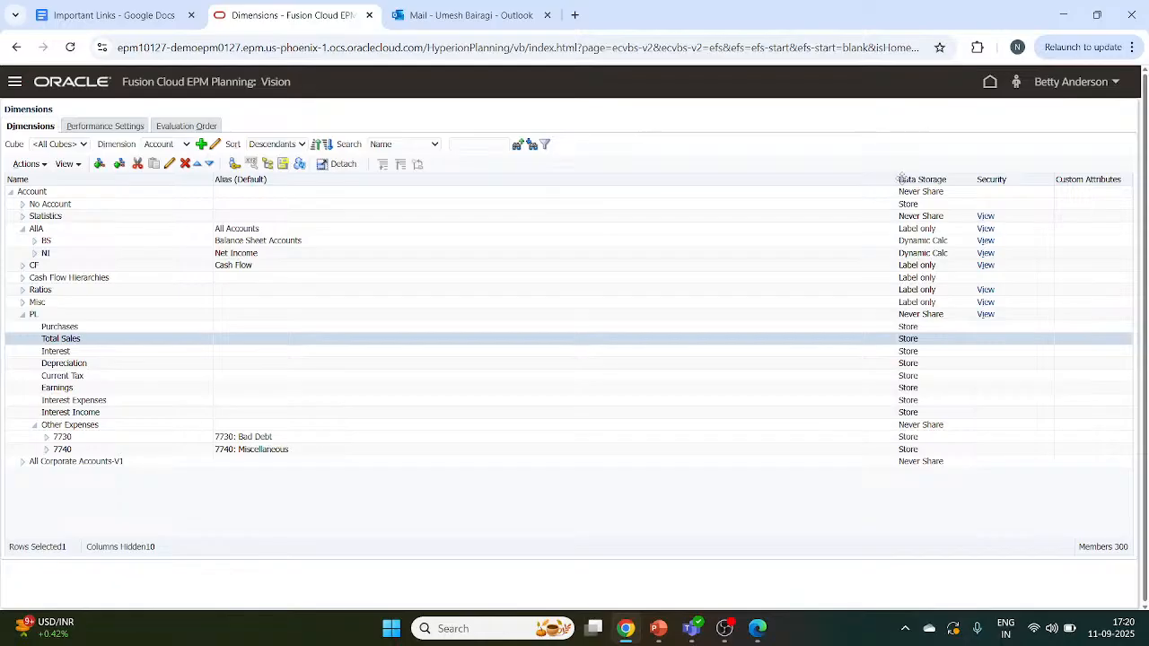
drag(898, 179, 512, 225)
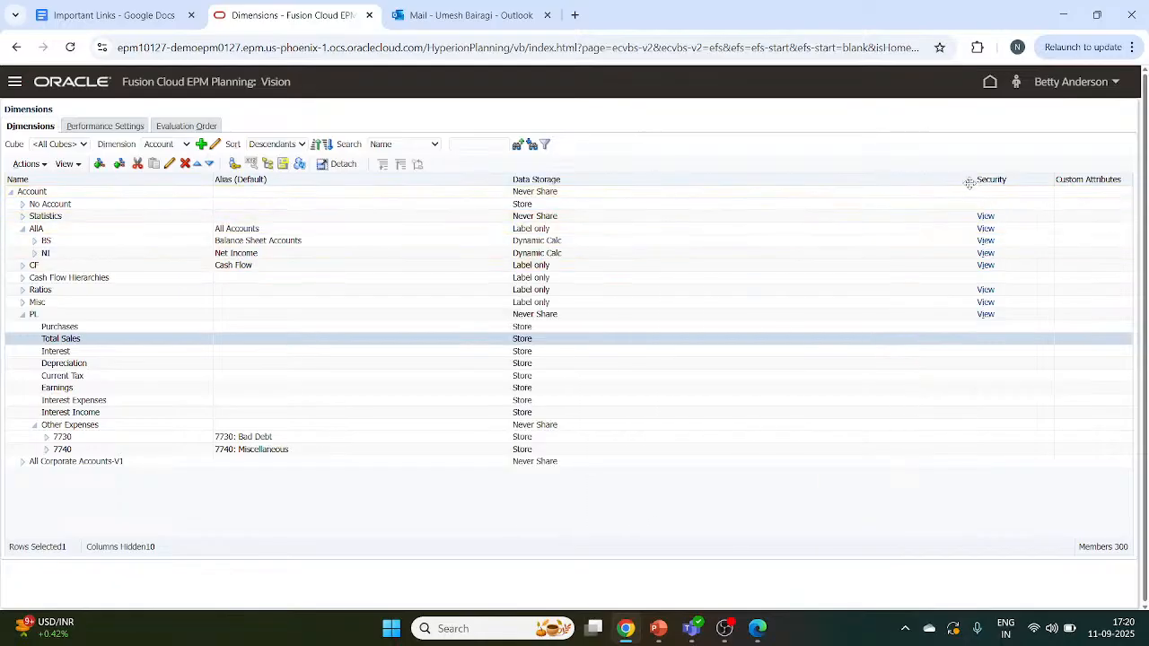
drag(977, 184, 770, 224)
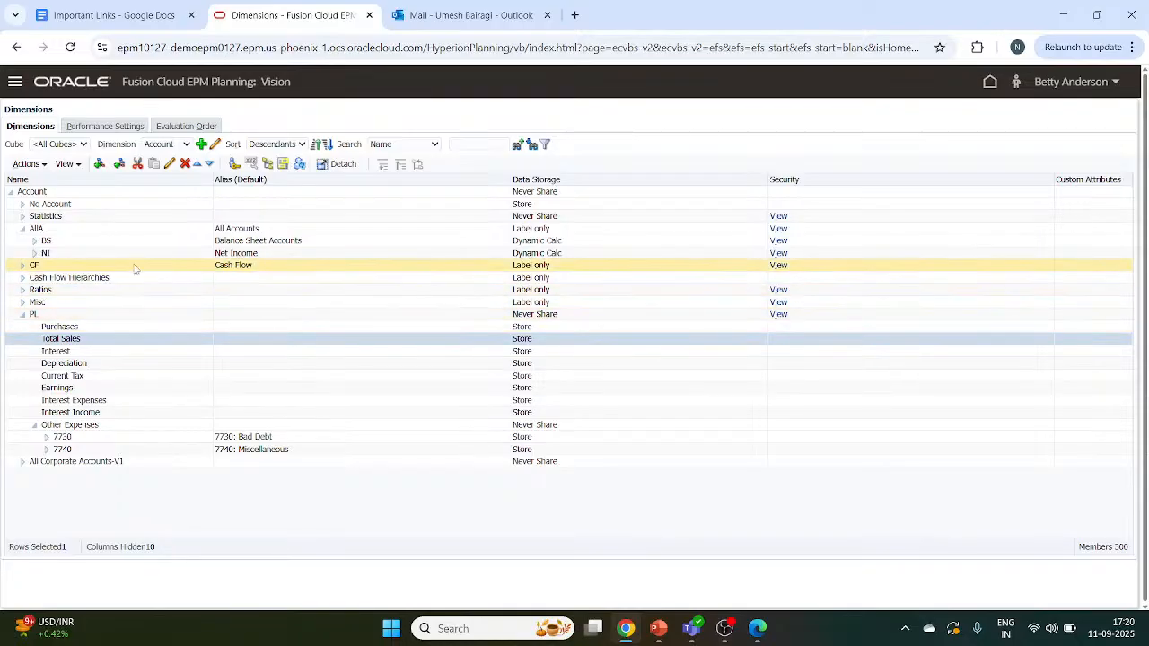
Add a sibling member to Total Sales named COGS with the alias "Cost of good sold".
click(117, 165)
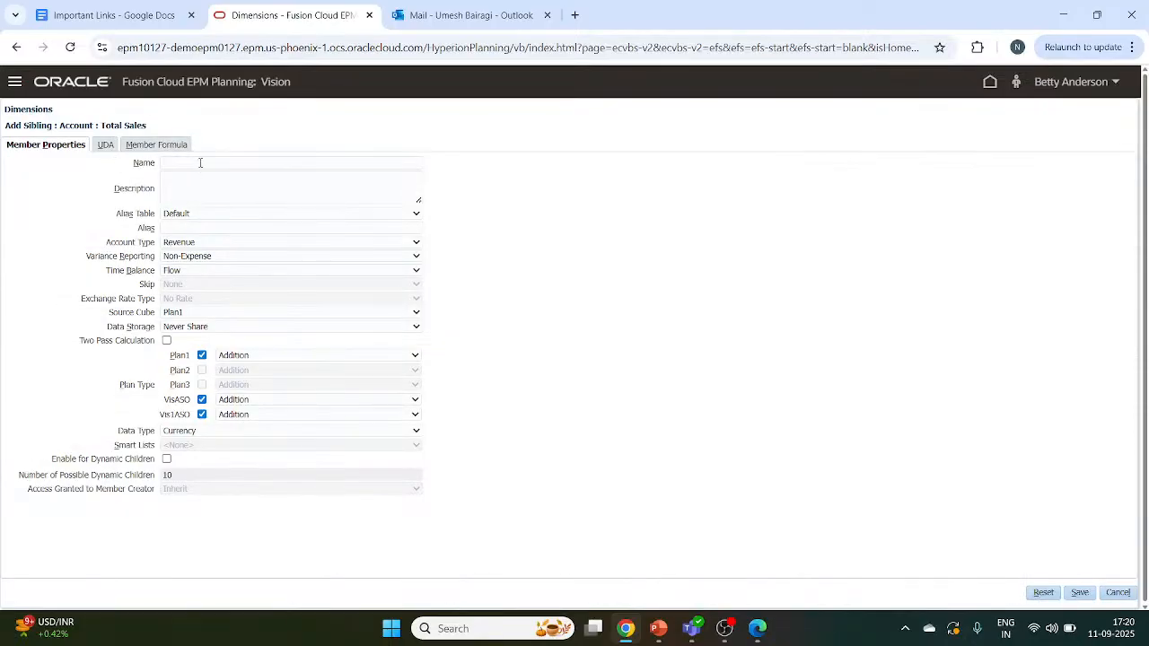
click(200, 162)
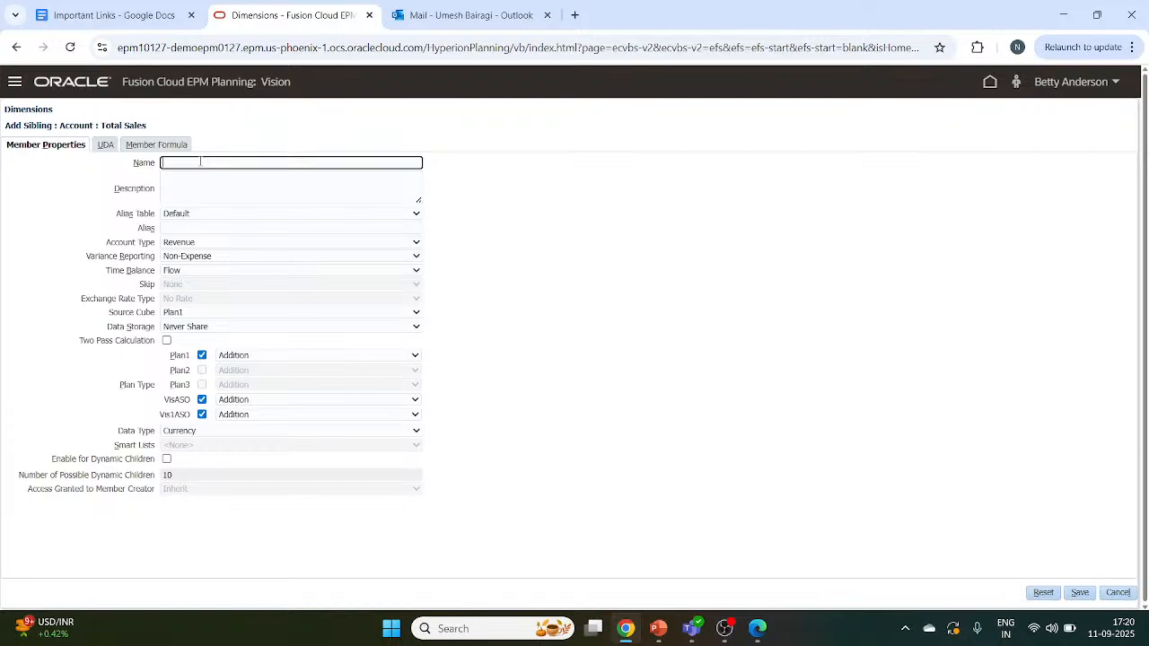
text(C)
key(BackSpace)
text(OGS)
click(226, 226)
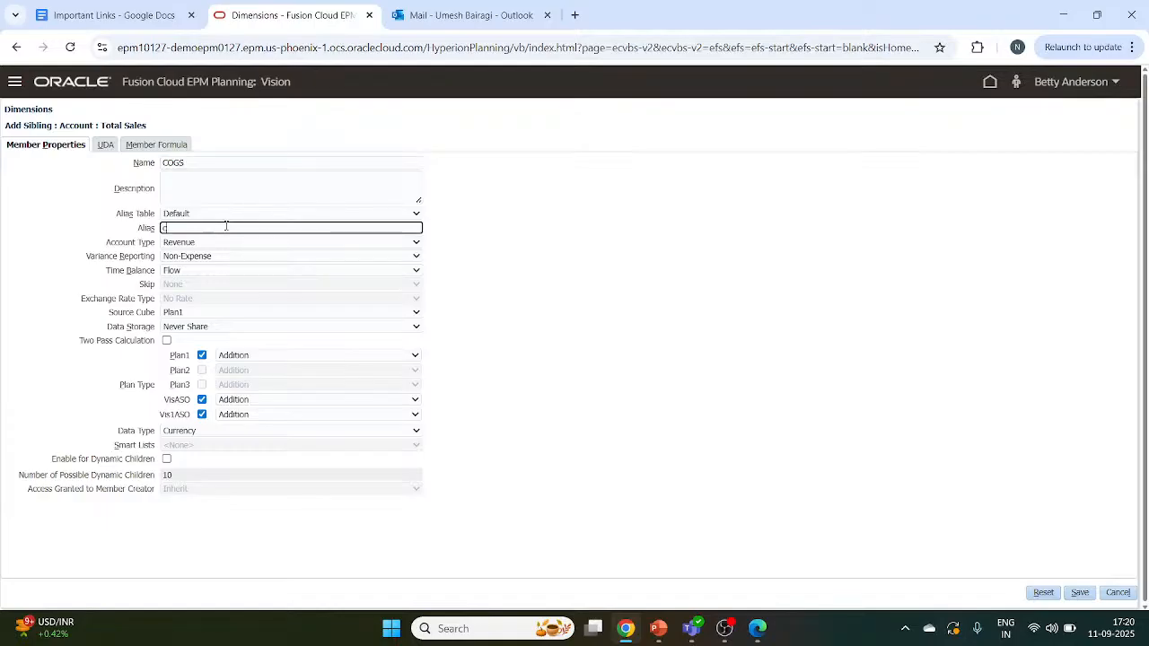
text(Cost of goods d)
key(BackSpace)
text(sold)
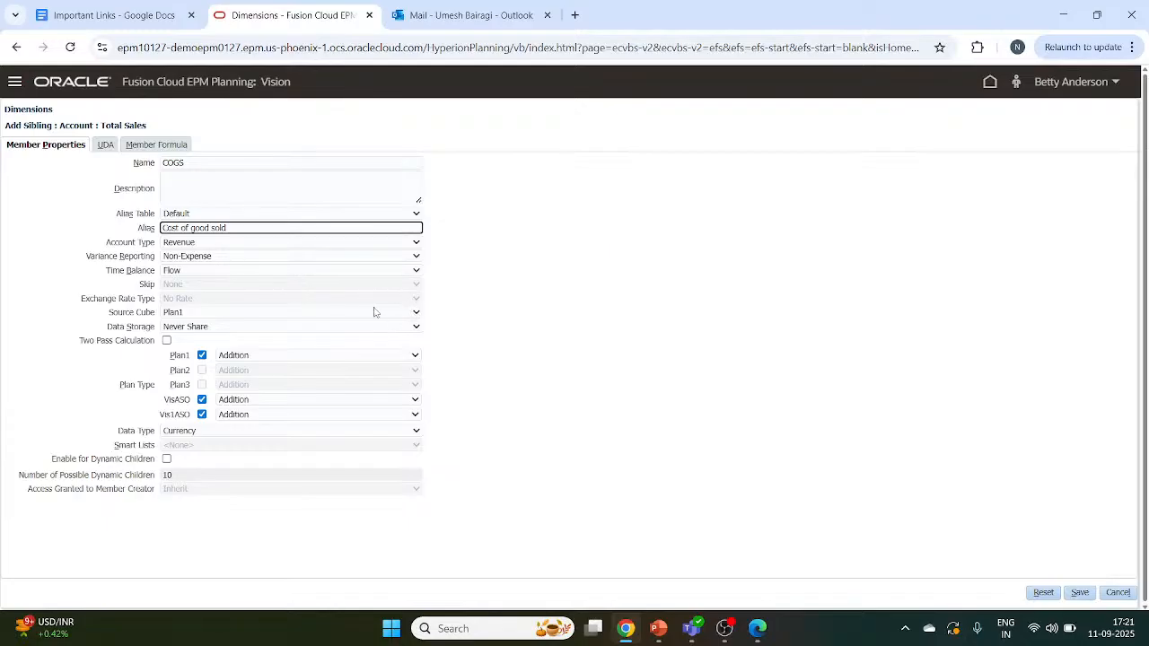
Set the COGS member's account type to Expense and its data storage to Store, and save it.
click(417, 242)
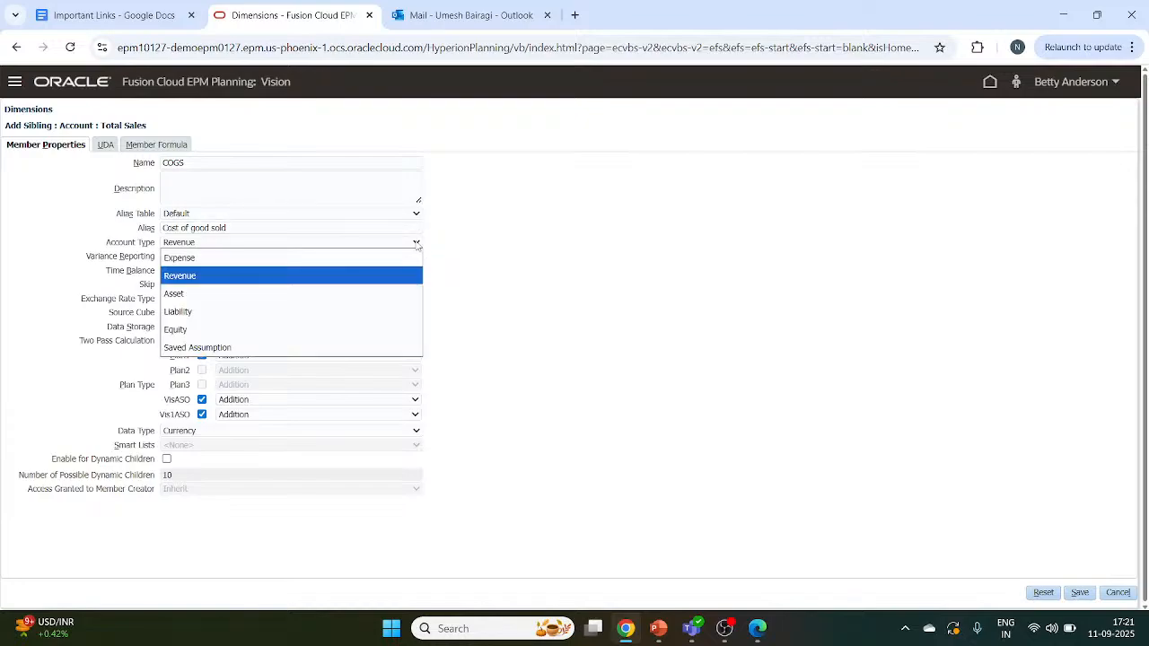
click(330, 258)
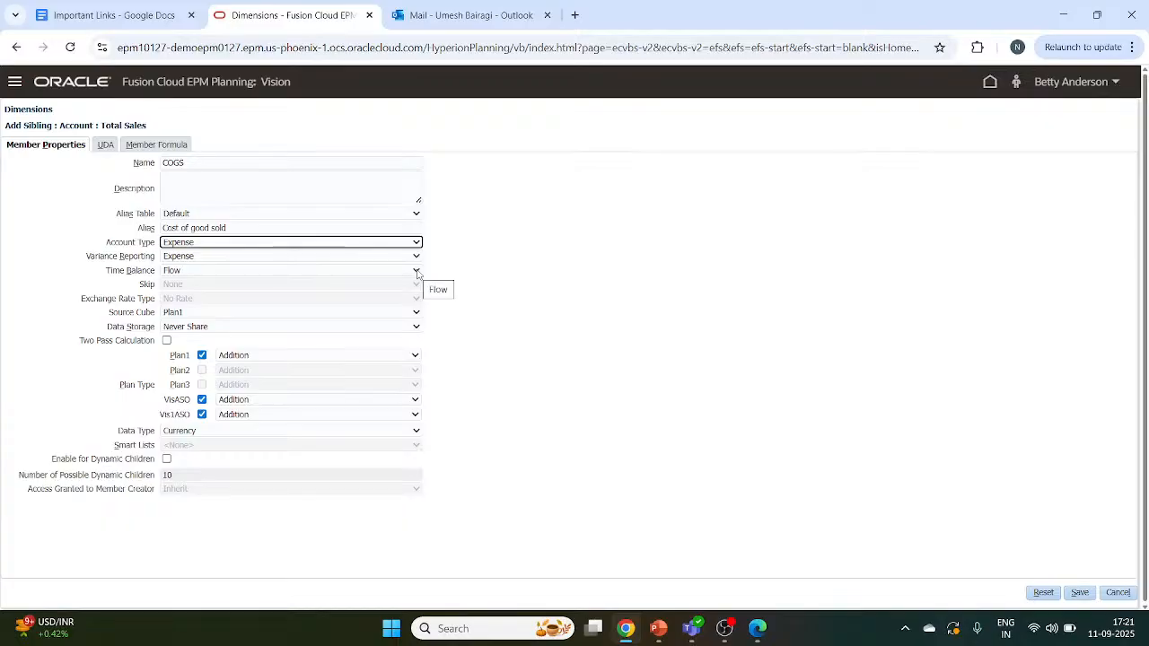
click(416, 328)
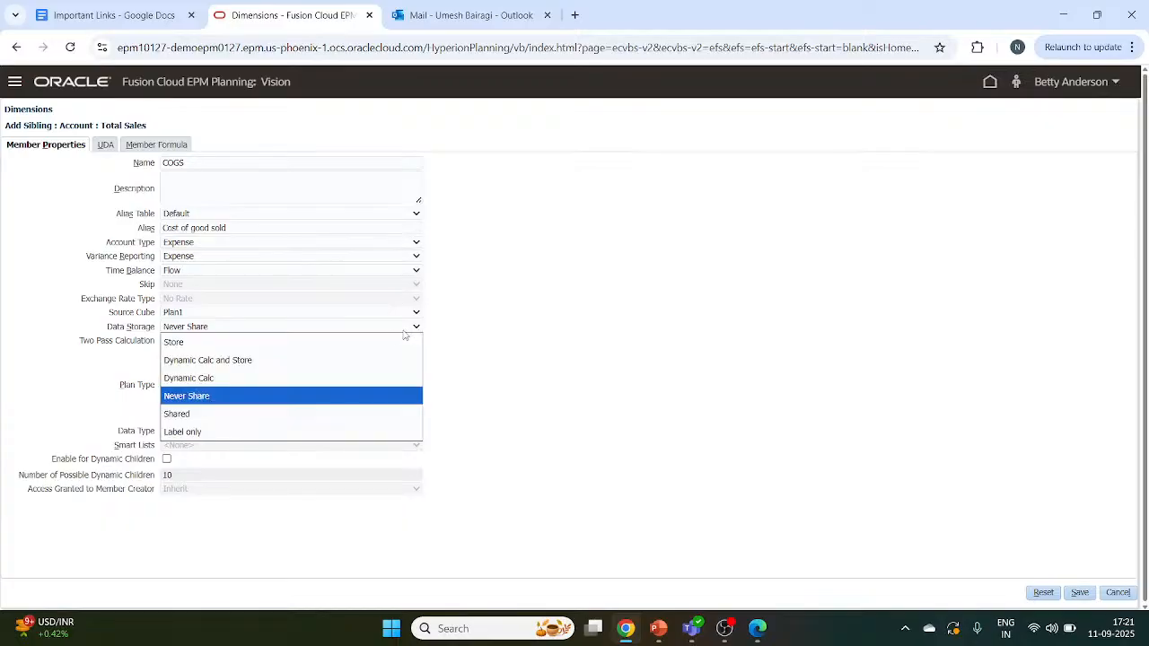
click(378, 344)
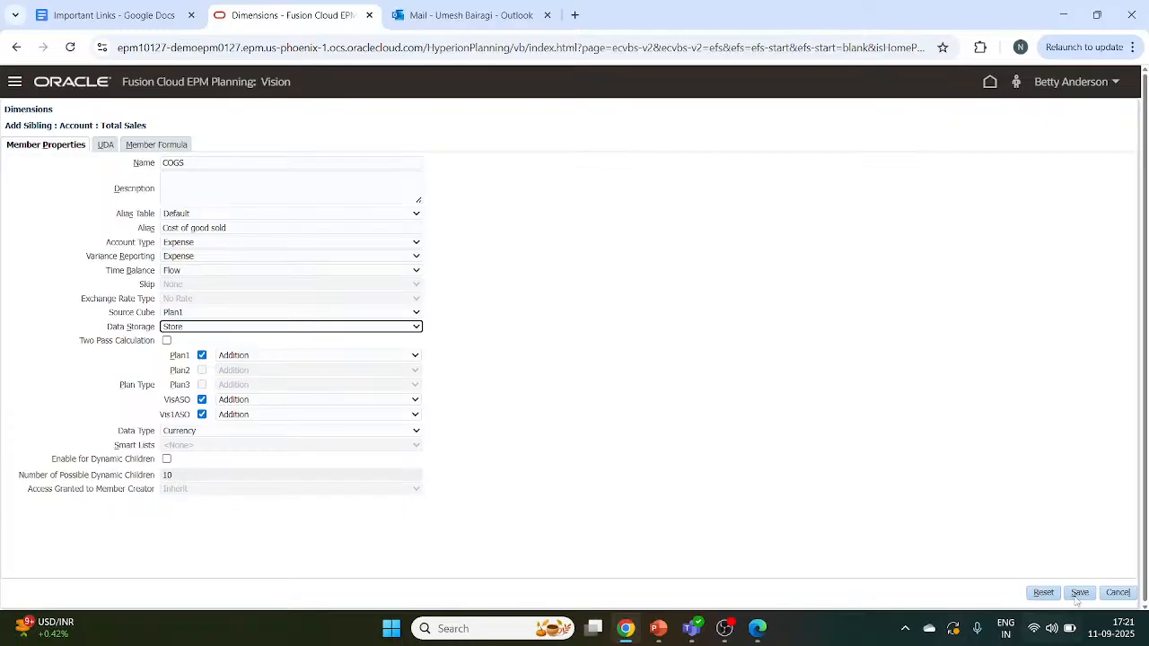
click(1079, 593)
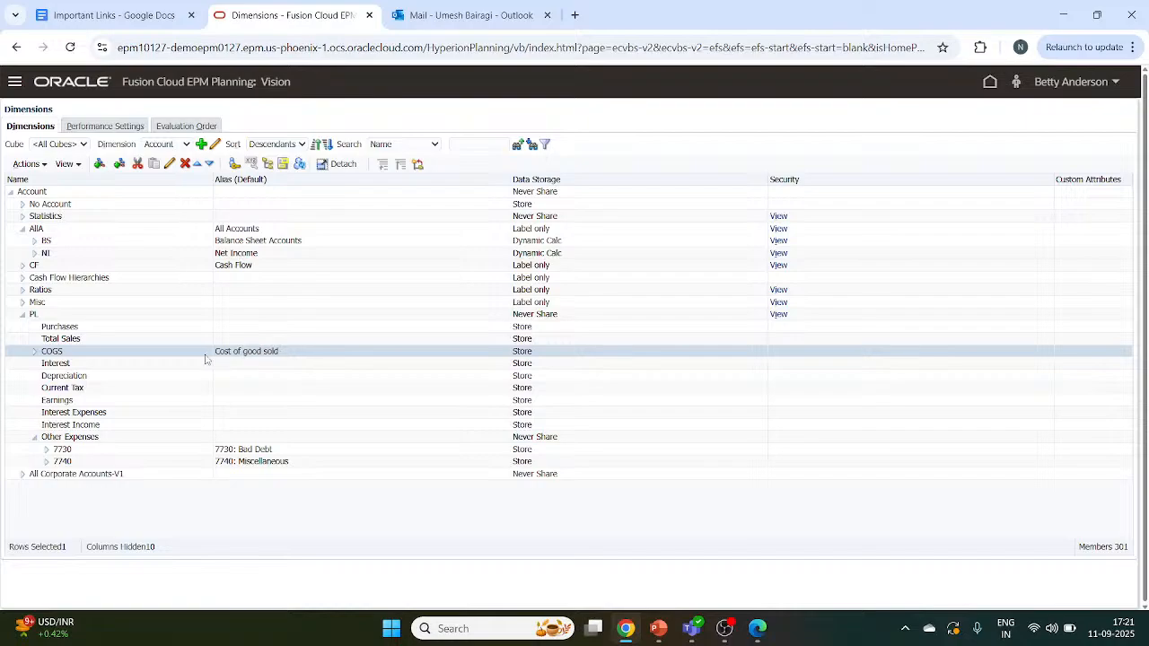
Add a sibling member to COGS named GP with the alias "Gross Profit".
click(155, 342)
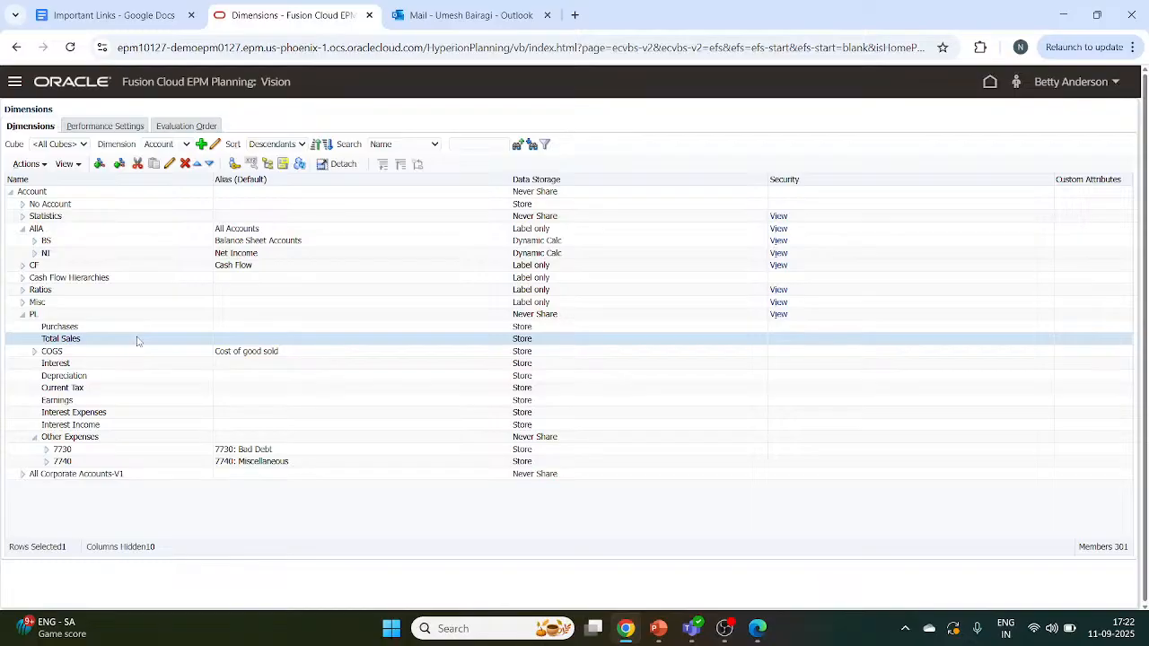
click(129, 352)
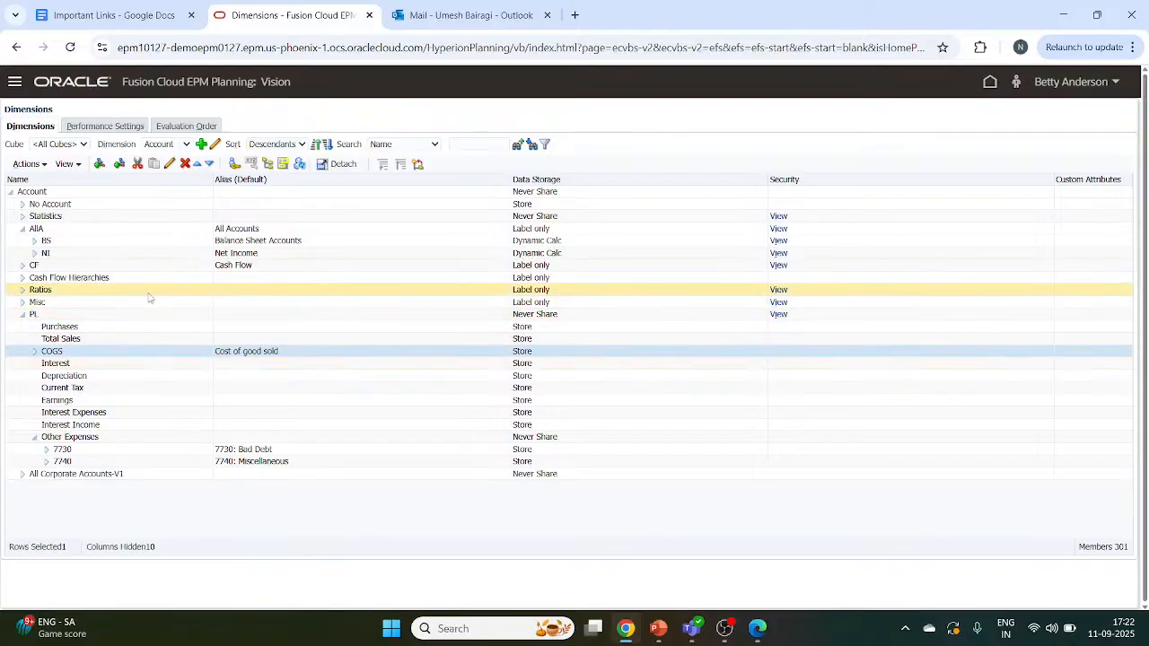
click(119, 167)
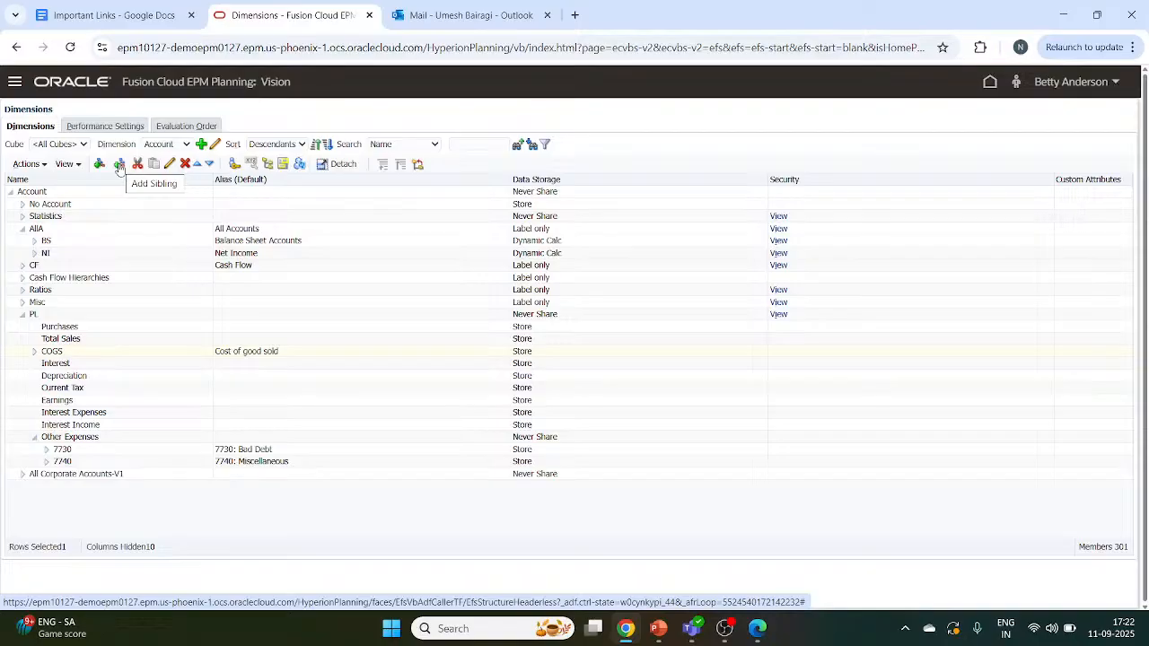
click(120, 165)
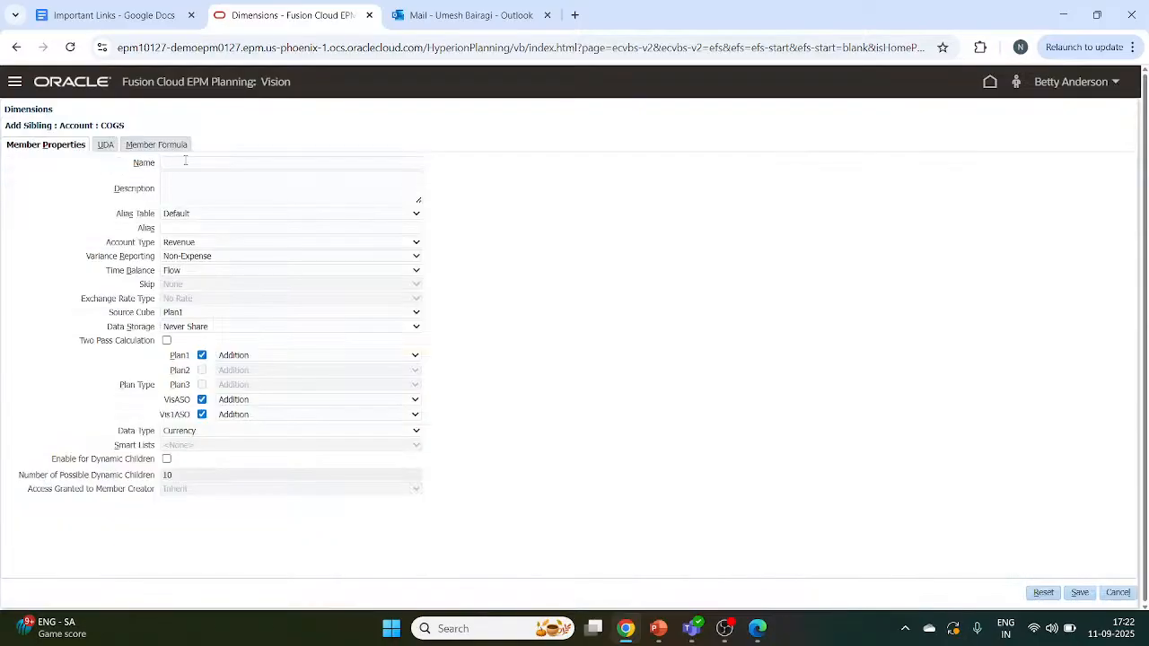
click(185, 162)
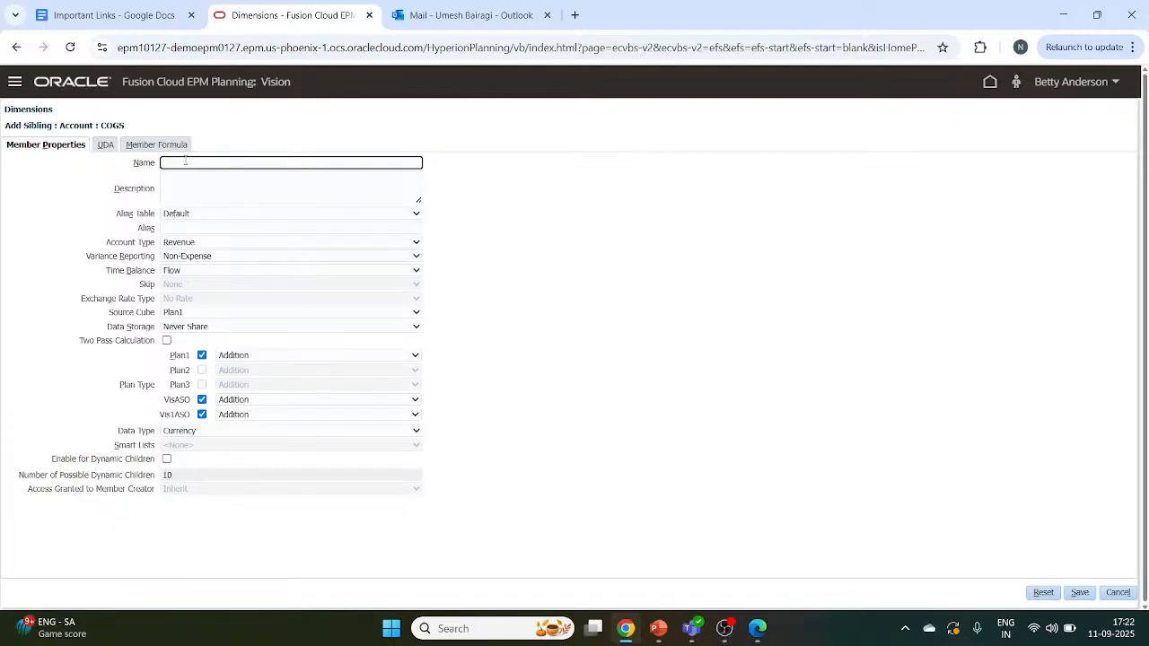
text(G)
text(F)
click(208, 228)
text(G)
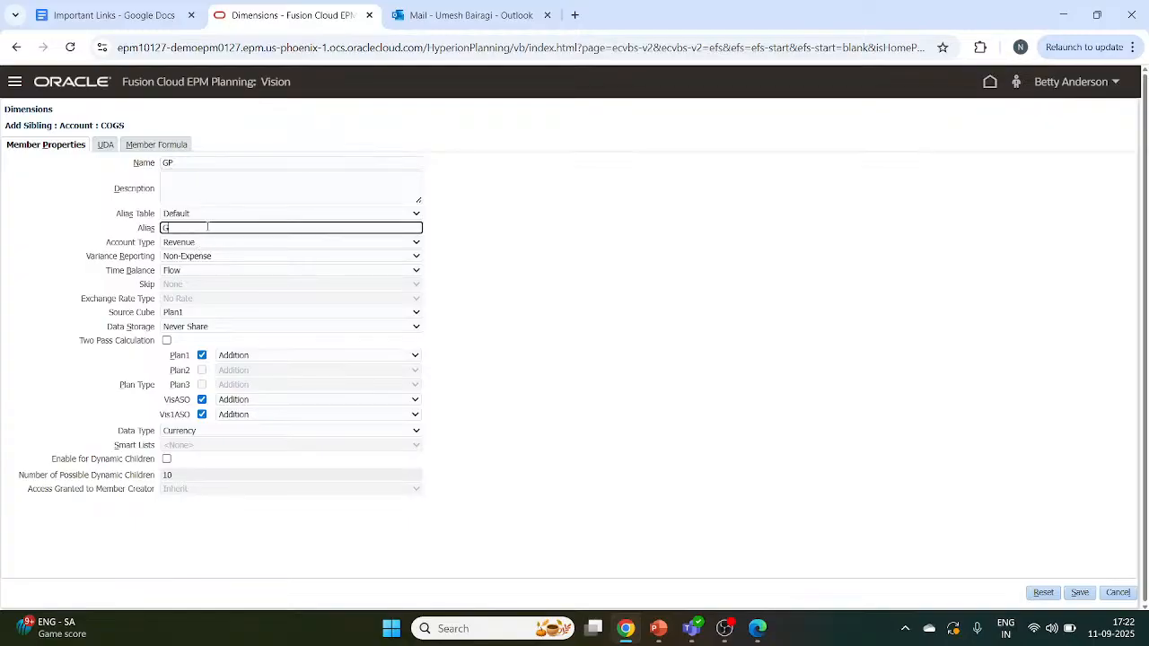
text(Foss)
text( Pr)
text(ofit)
Set the GP member's account type to Revenue, time balance to Flow and data storage to Dynamic Calc.
click(416, 244)
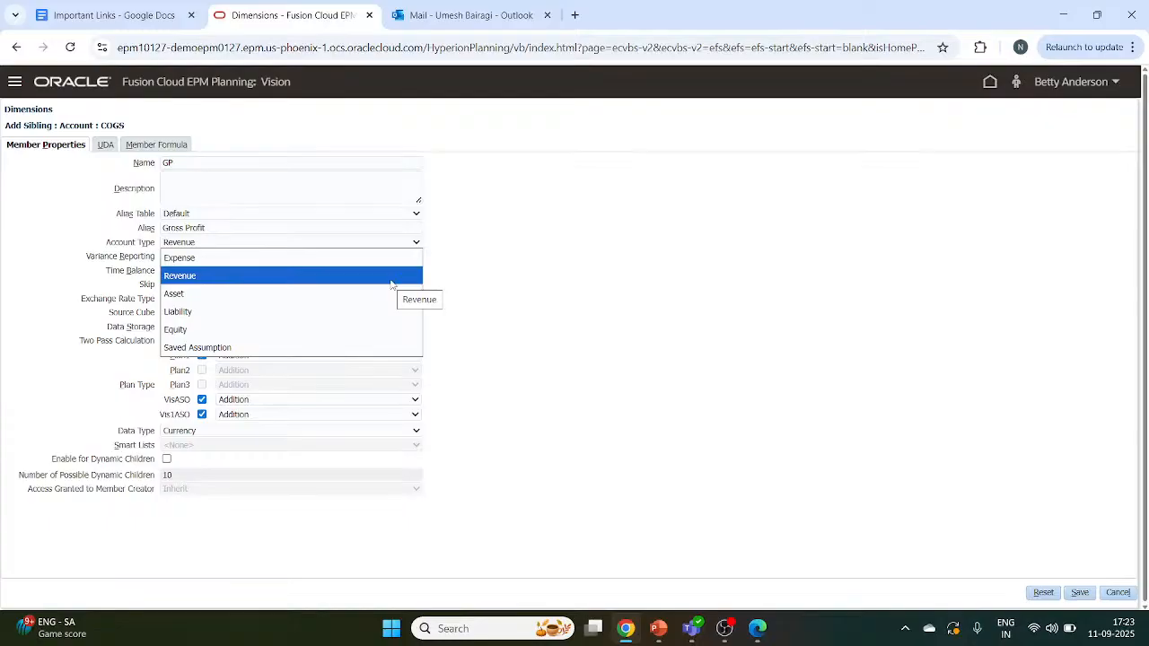
click(391, 280)
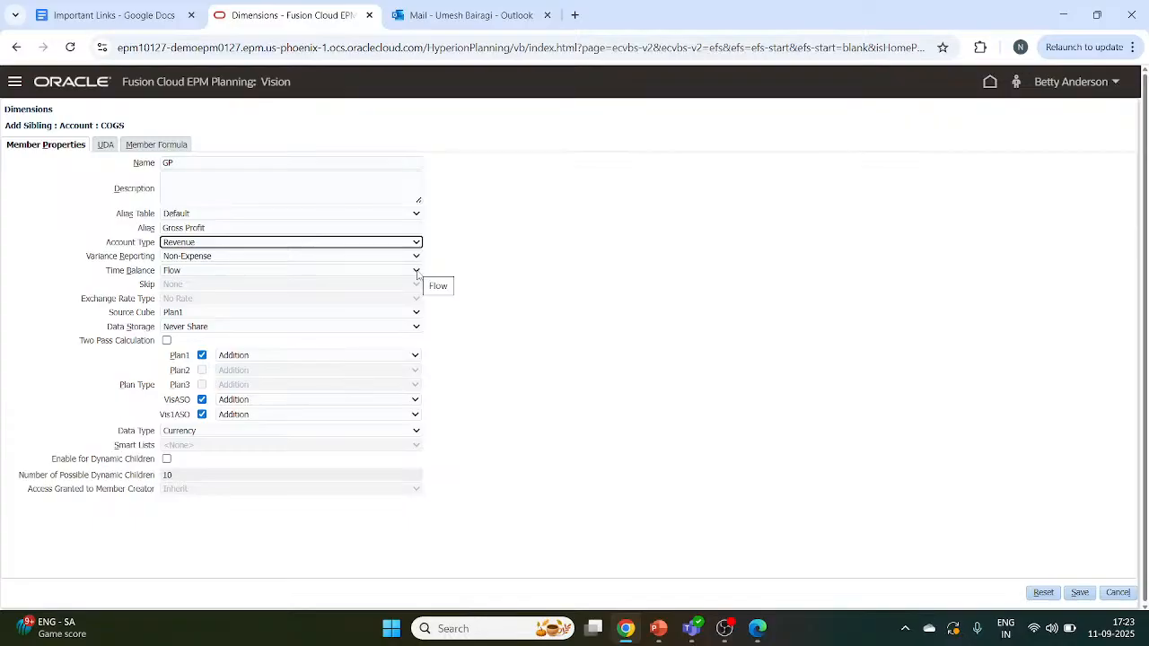
click(416, 272)
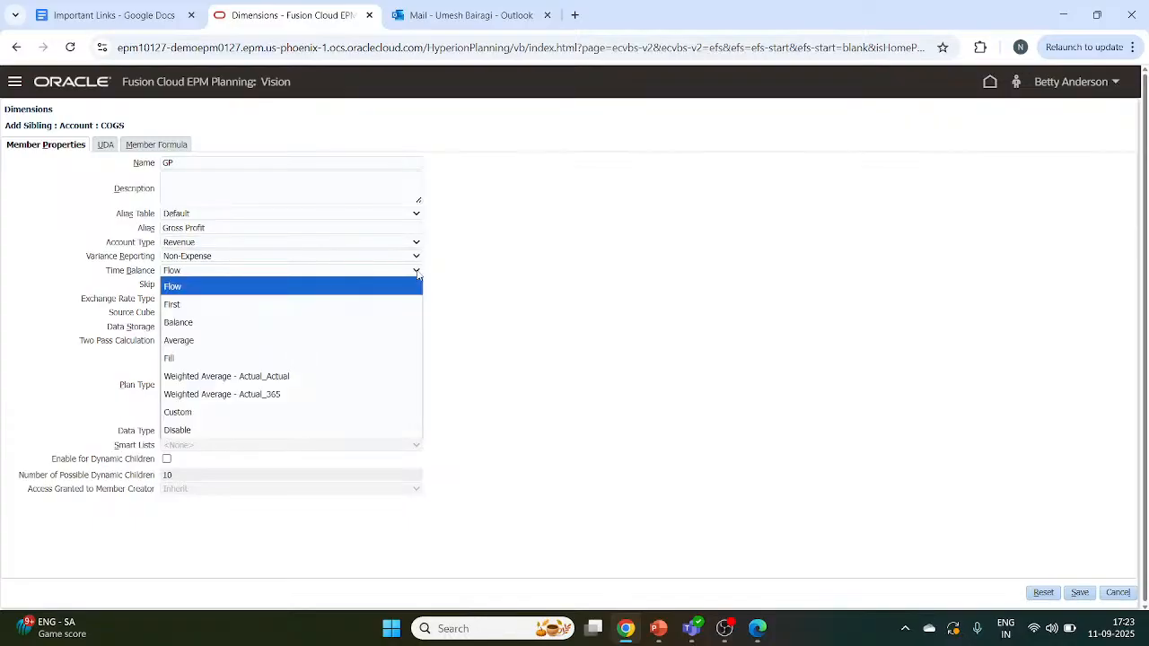
click(417, 273)
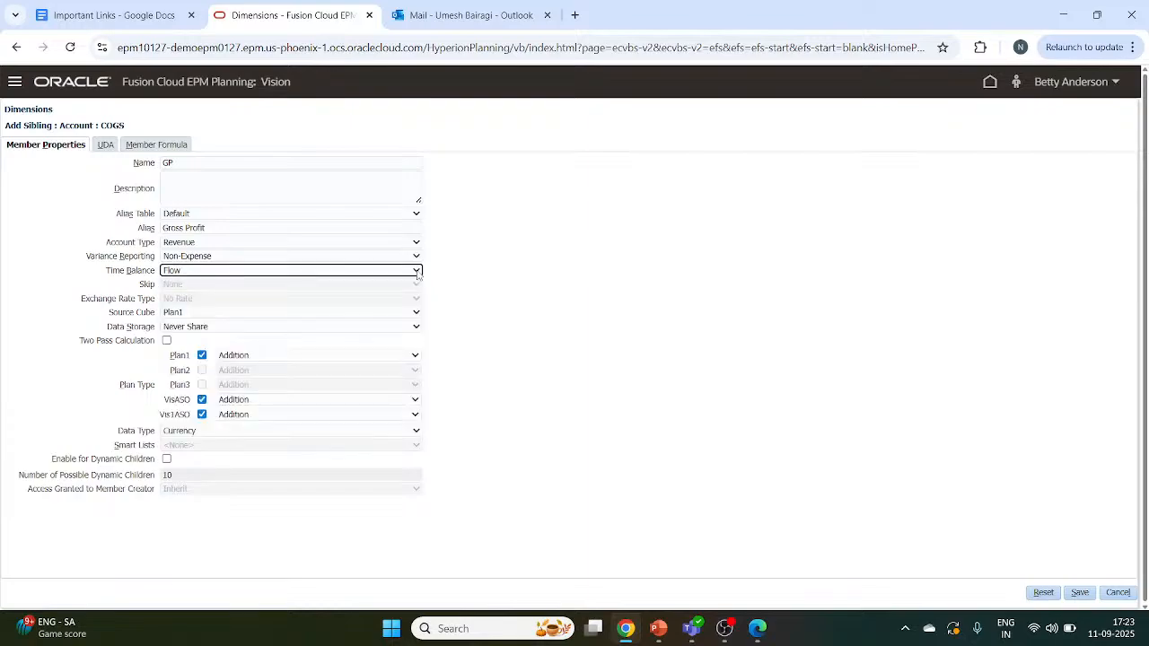
click(417, 329)
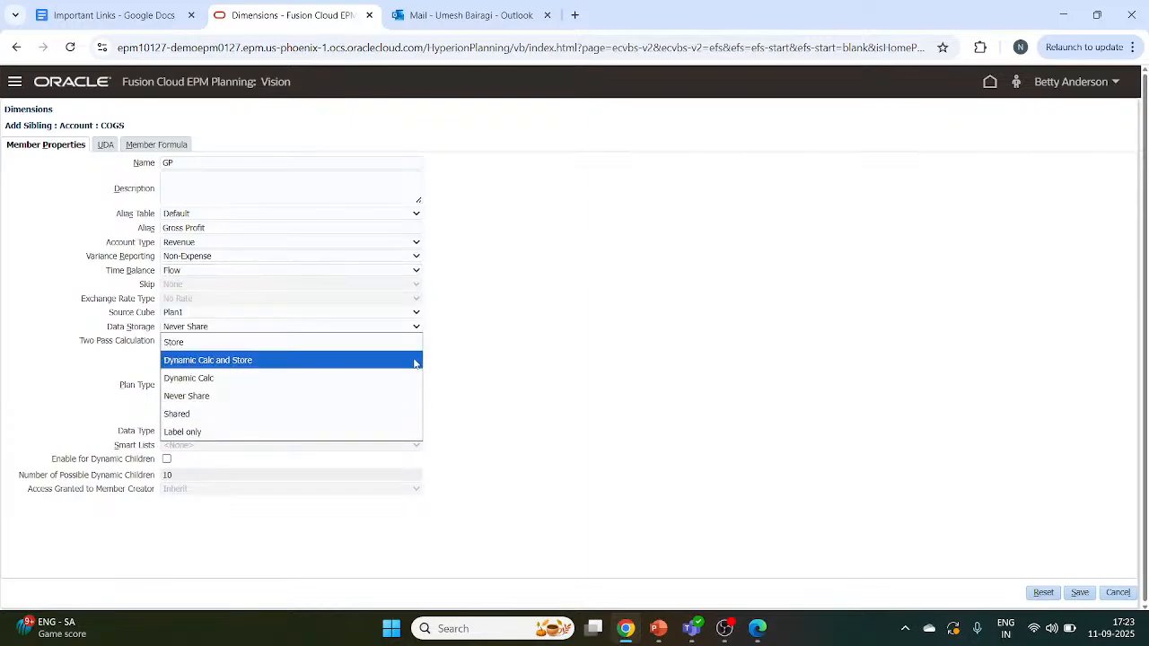
click(419, 378)
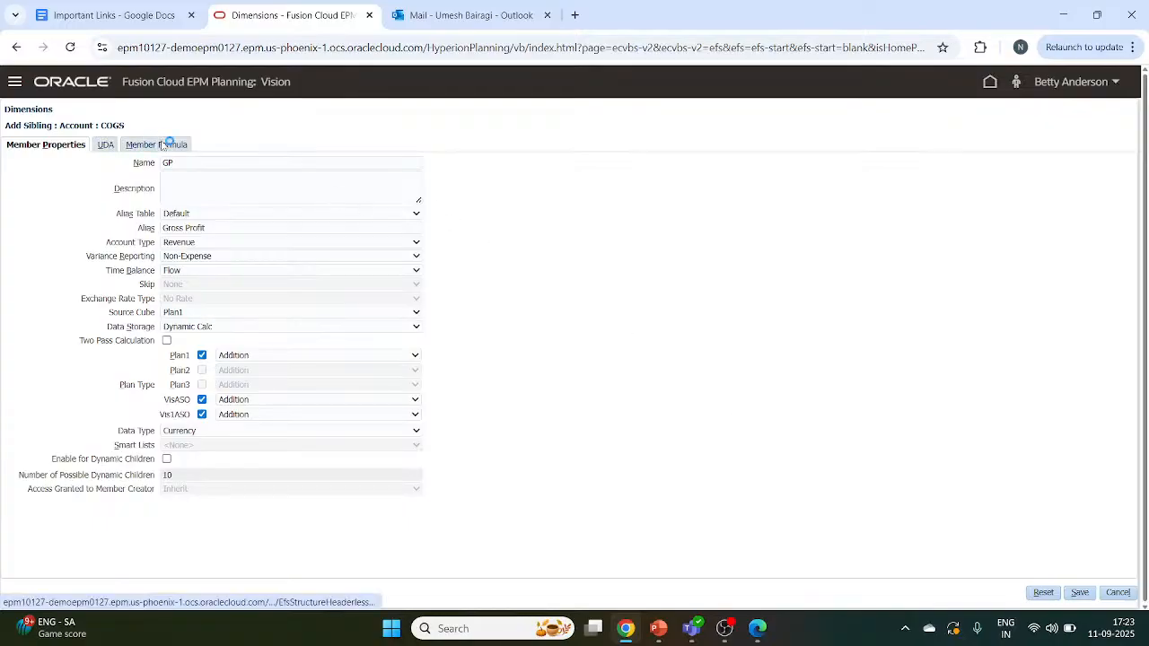
click(162, 145)
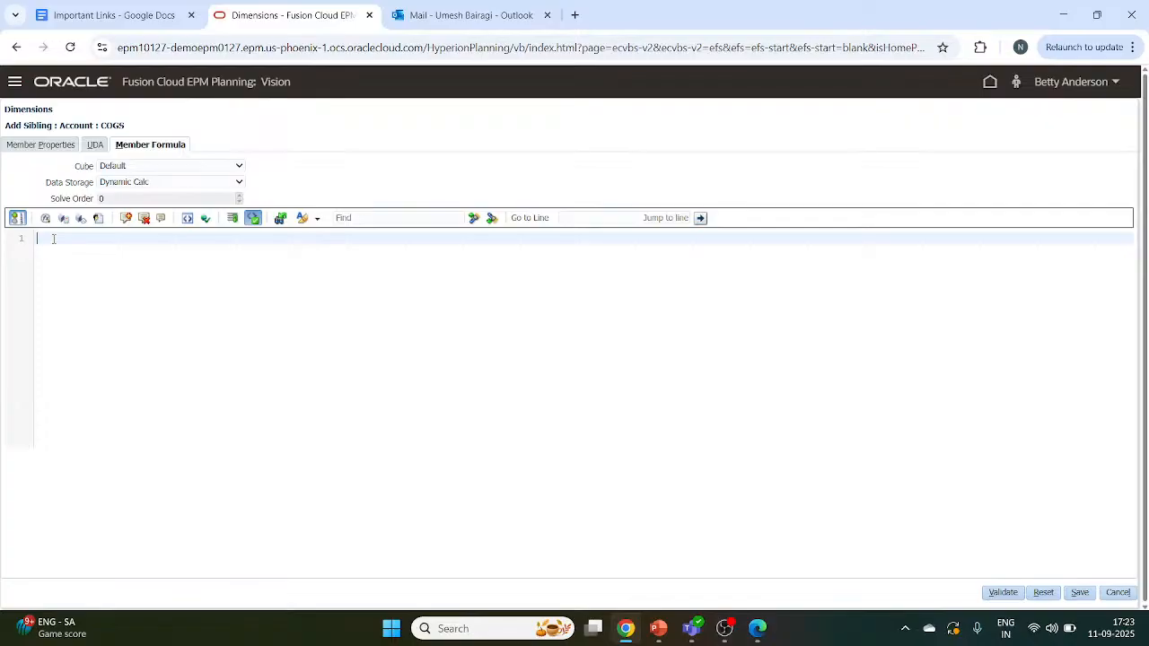
text(")
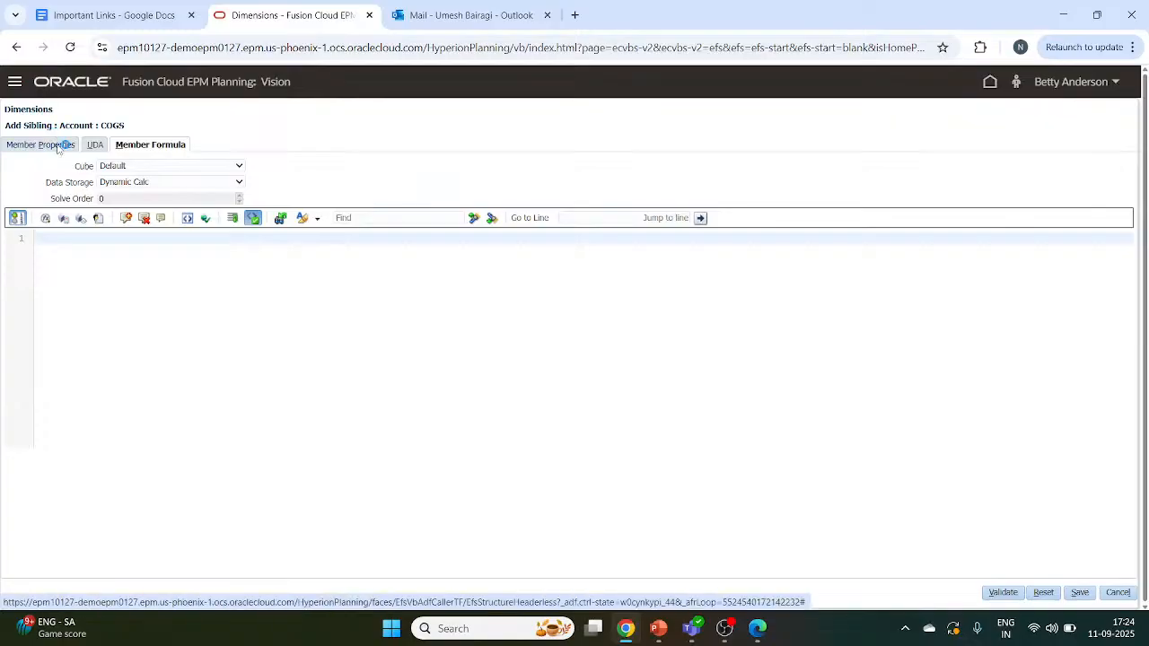
click(57, 148)
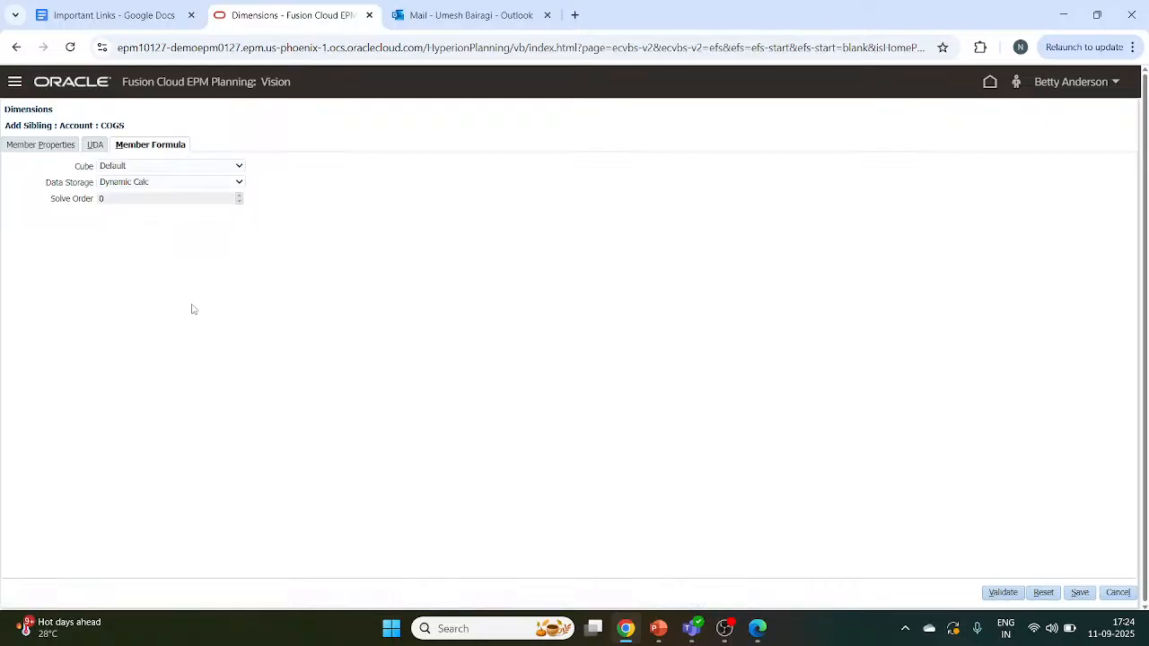
click(55, 149)
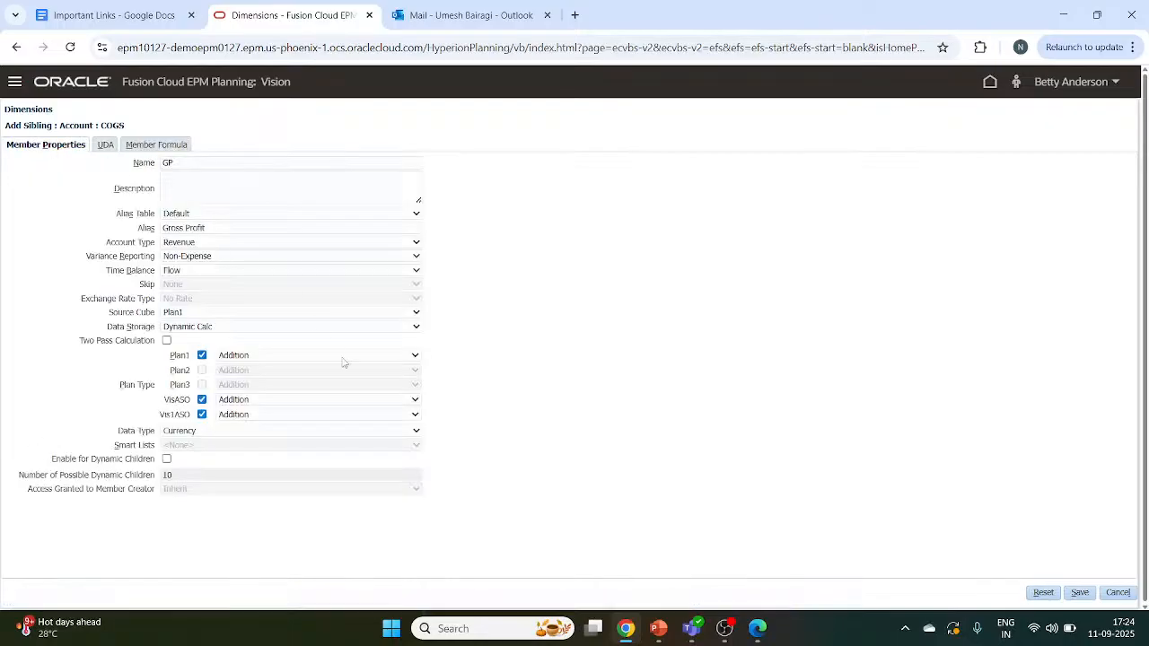
Rename the new sibling member from GP to "Gross profit" and save it.
click(1078, 593)
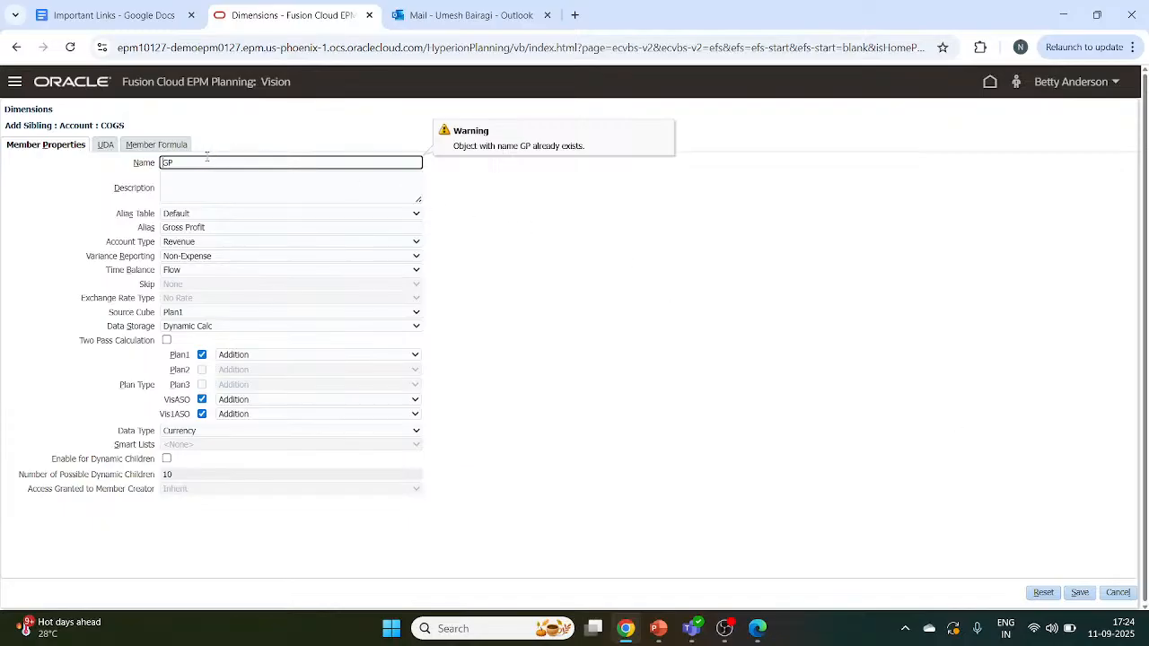
key(BackSpace)
text(ross profit)
click(1080, 592)
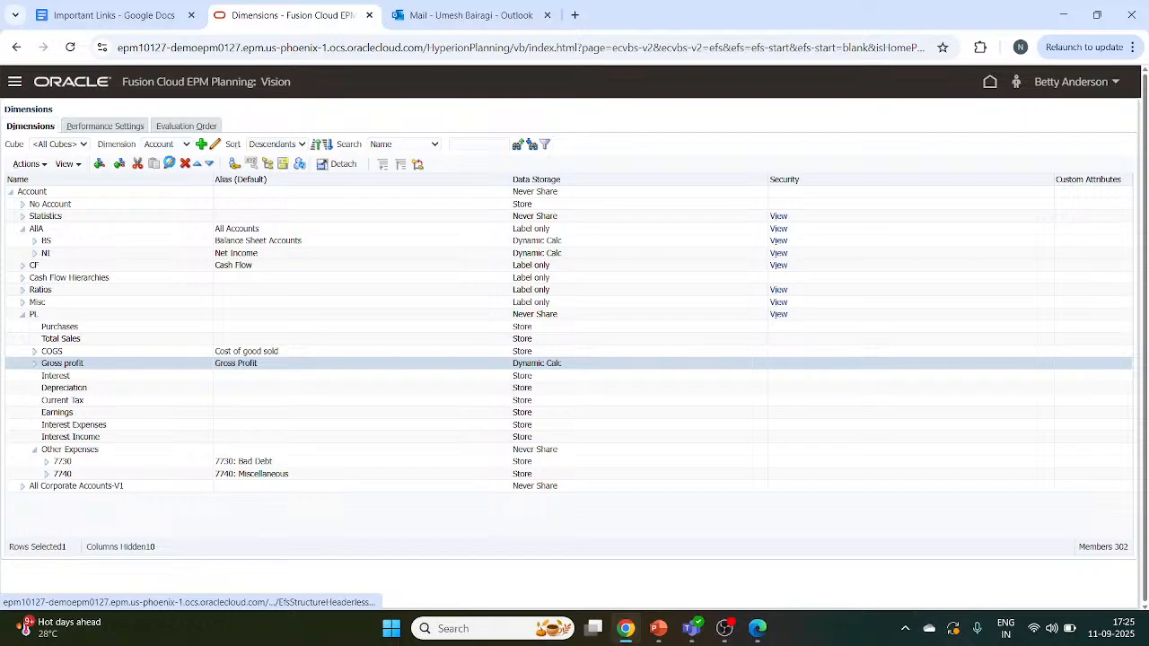
Open the Gross profit member's formula and begin it with the quoted member name "Gross profit".
click(169, 164)
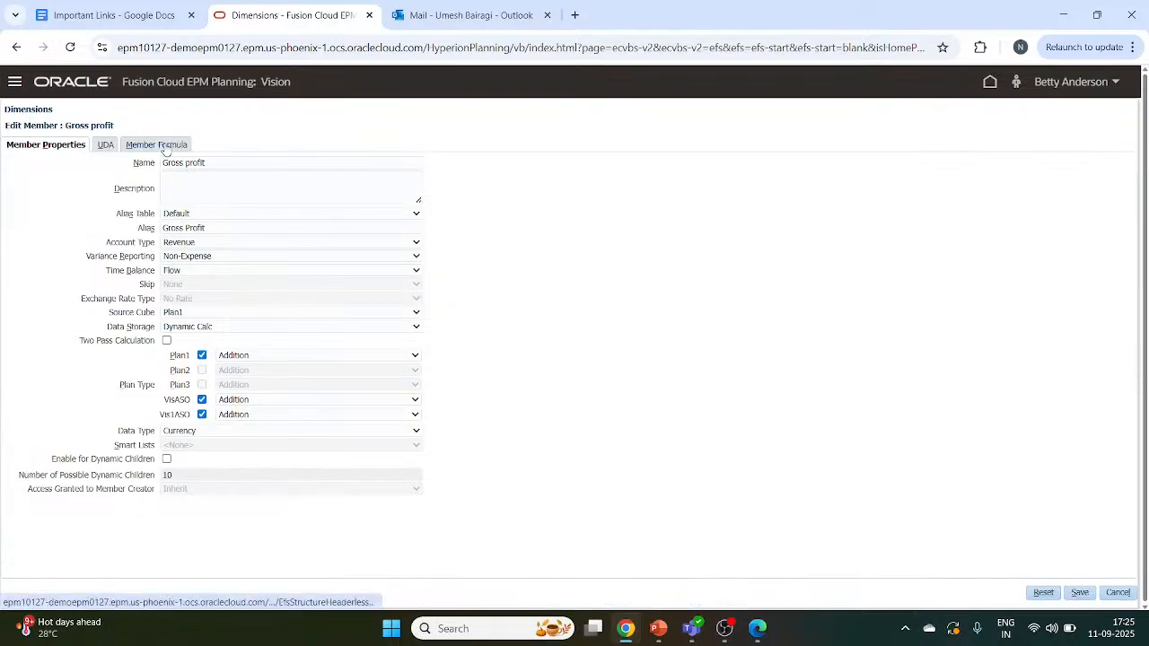
click(165, 147)
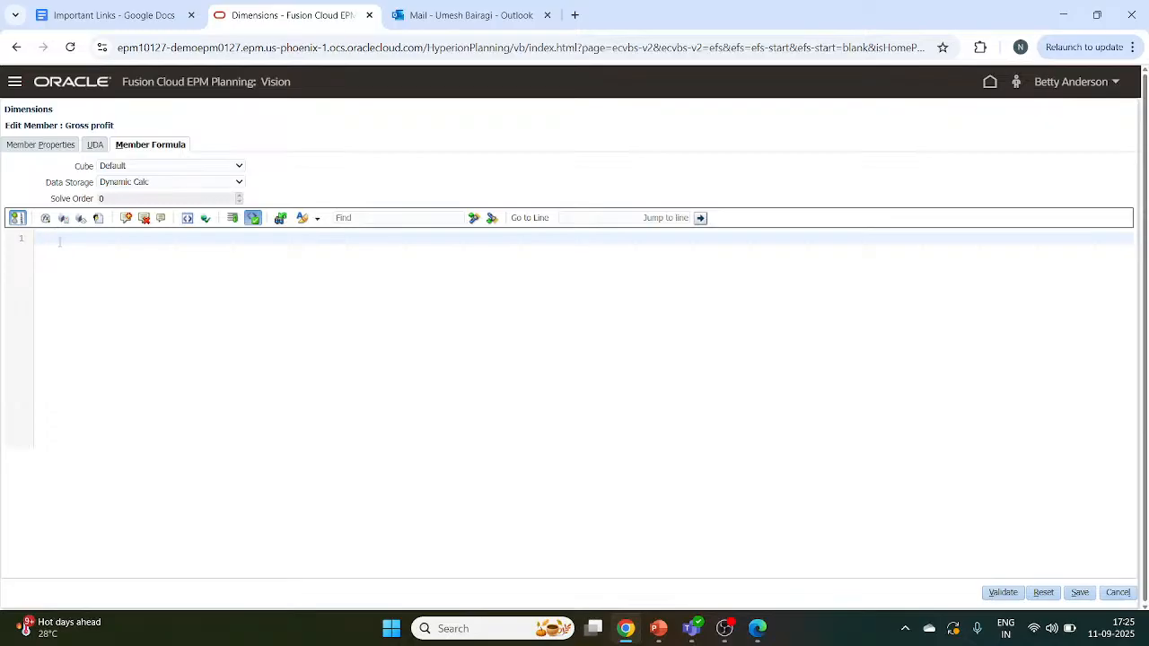
text(")
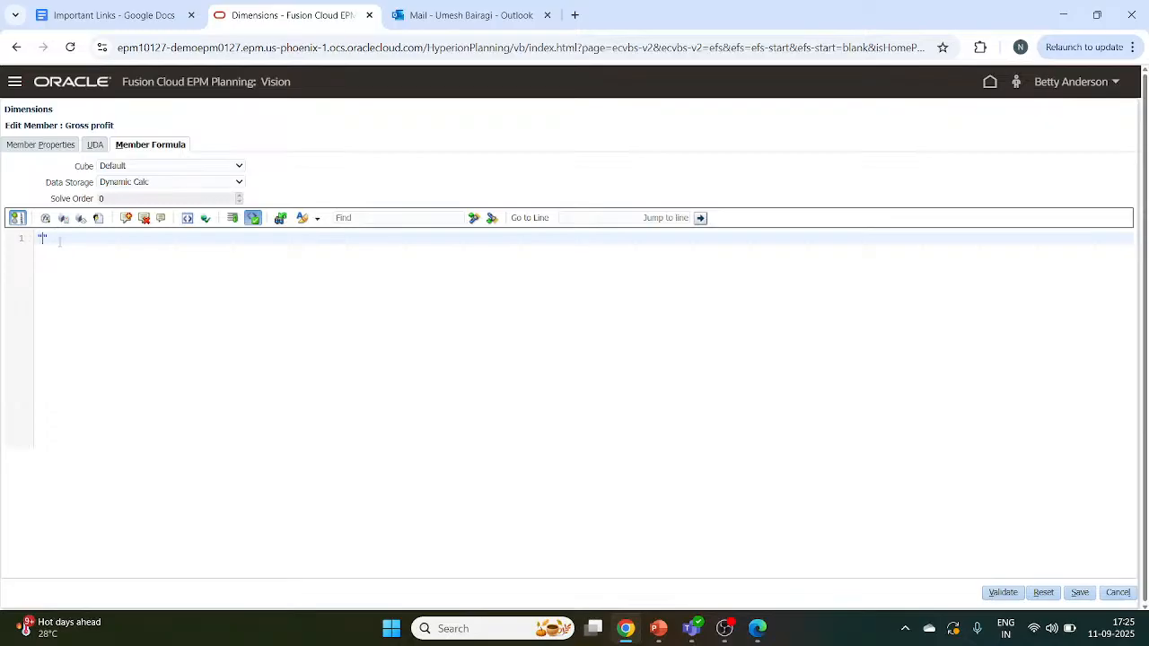
click(72, 146)
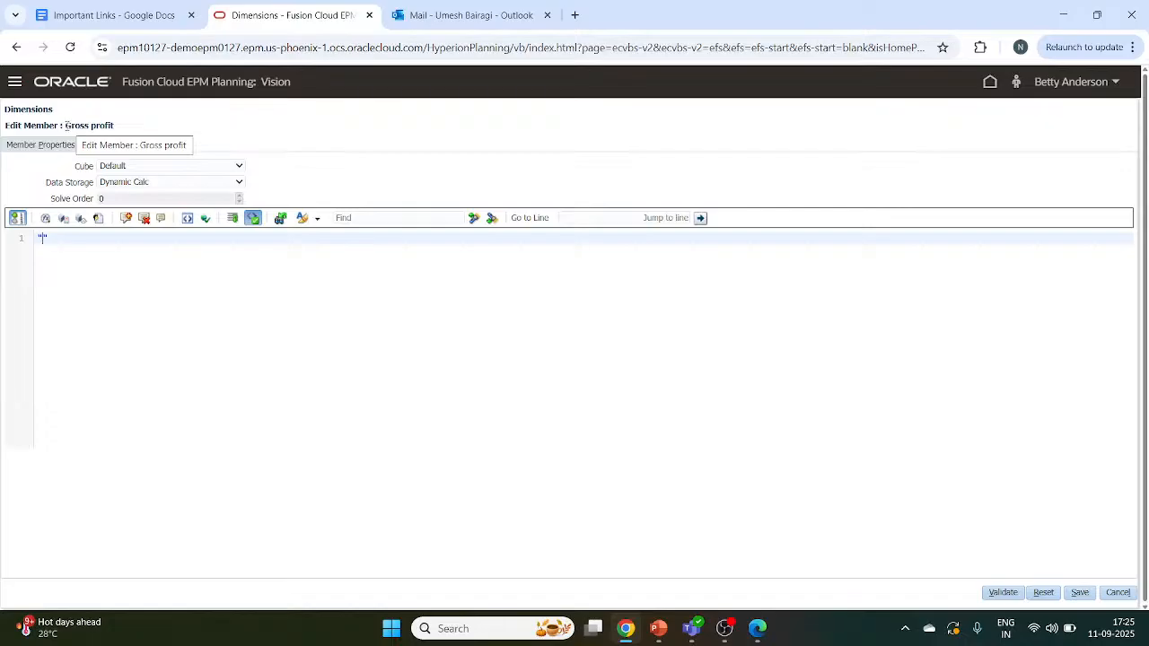
drag(66, 126, 114, 125)
key(ctrl+c)
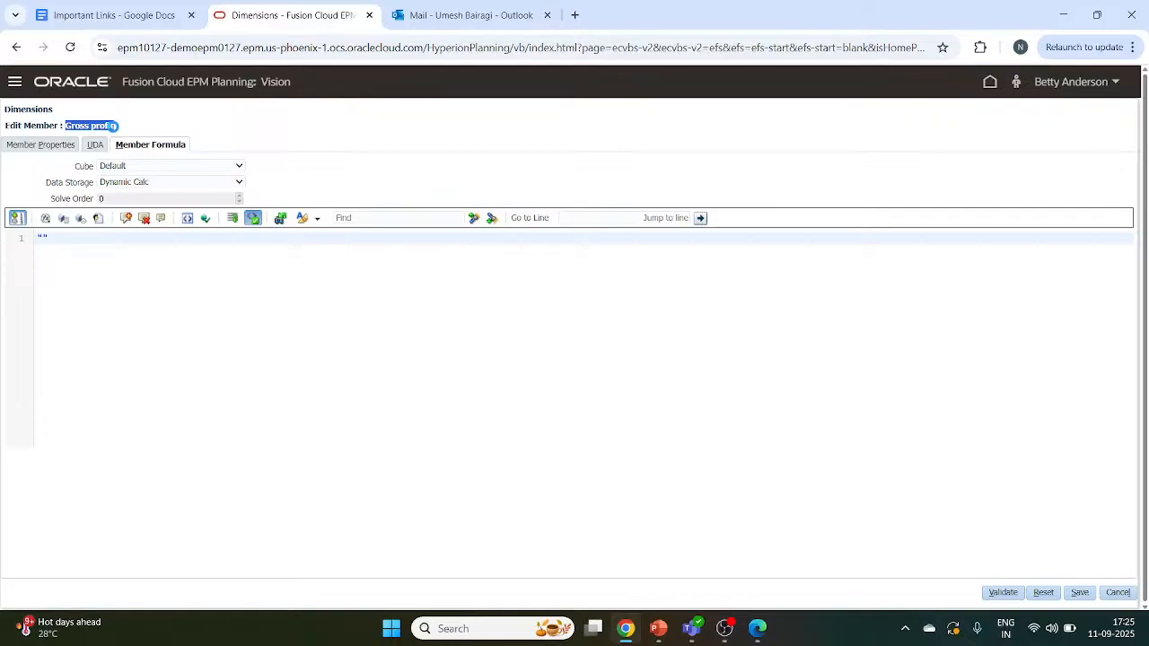
click(43, 236)
text(")
key(ctrl+v)
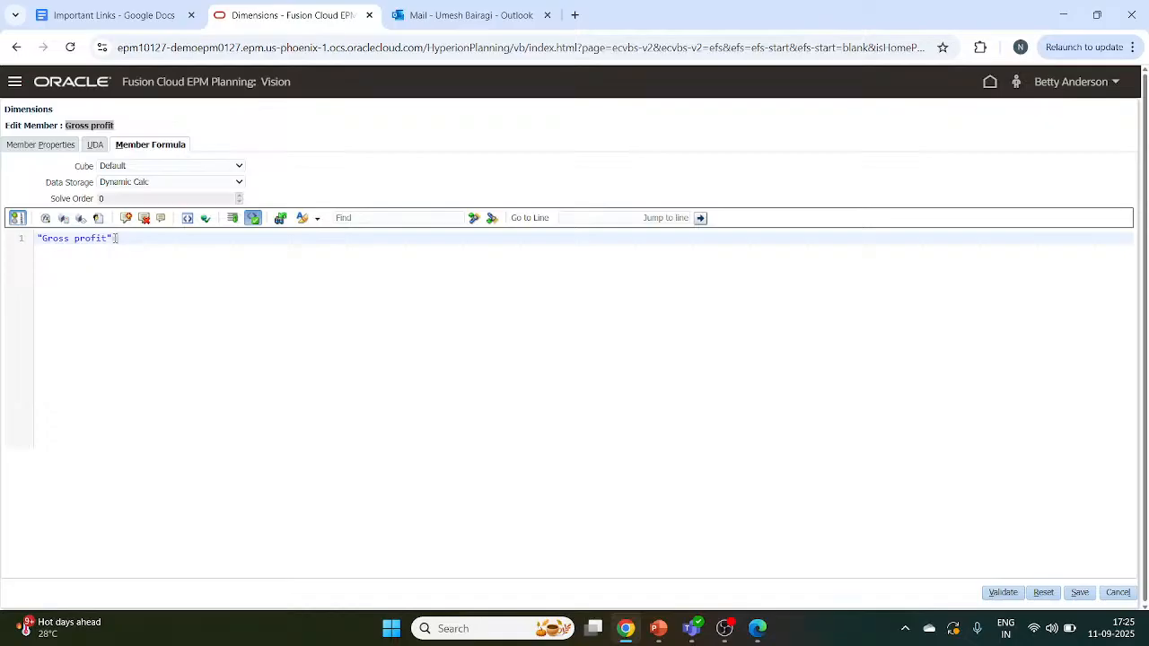
Try validating the member formula "Gross profit"="Total sales"-"COGS"; and leave the member without saving.
text("")
click(126, 238)
text(Eo)
key(BackSpace)
key(BackSpace)
text(Total sales)
text(-"COGS";)
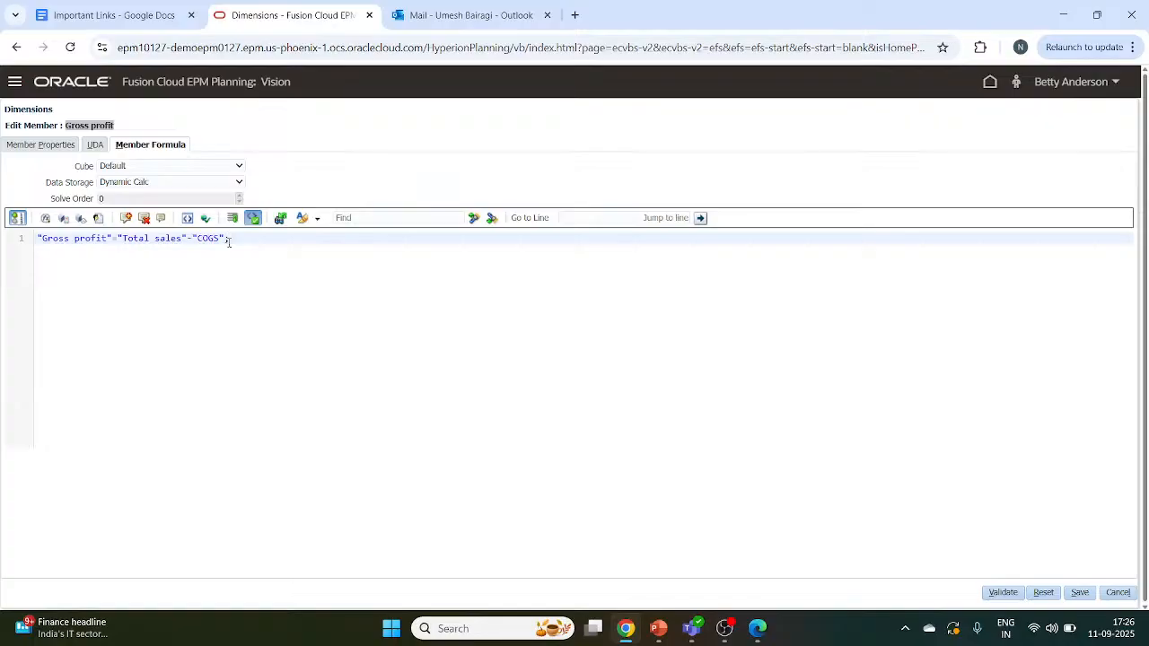
click(1008, 596)
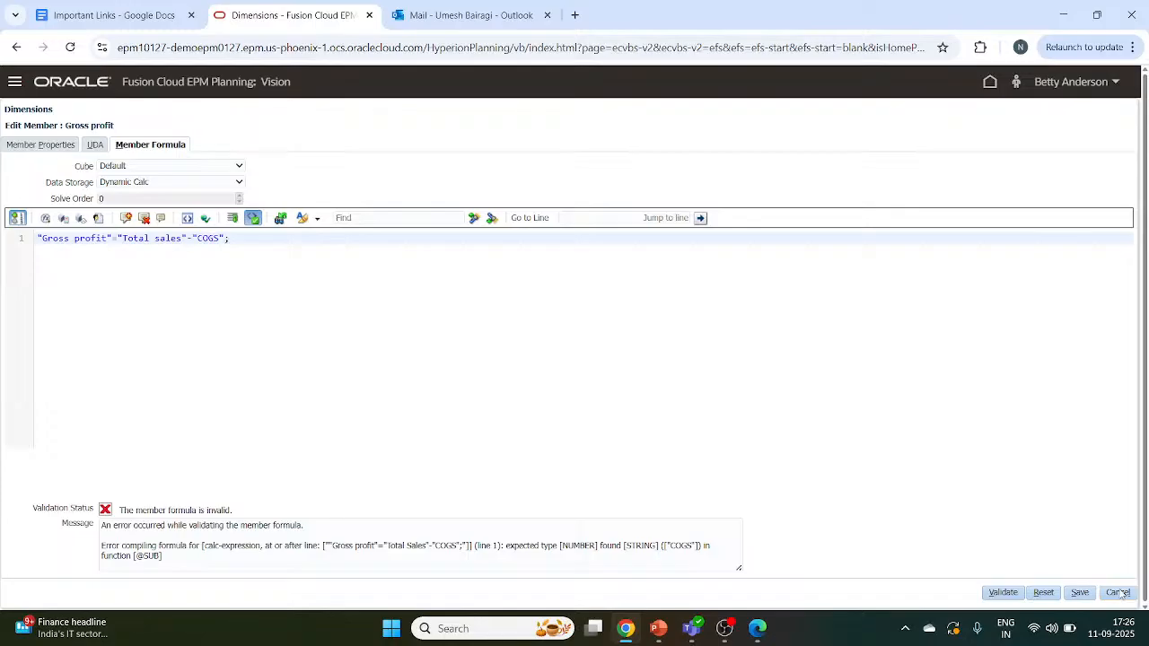
click(1123, 595)
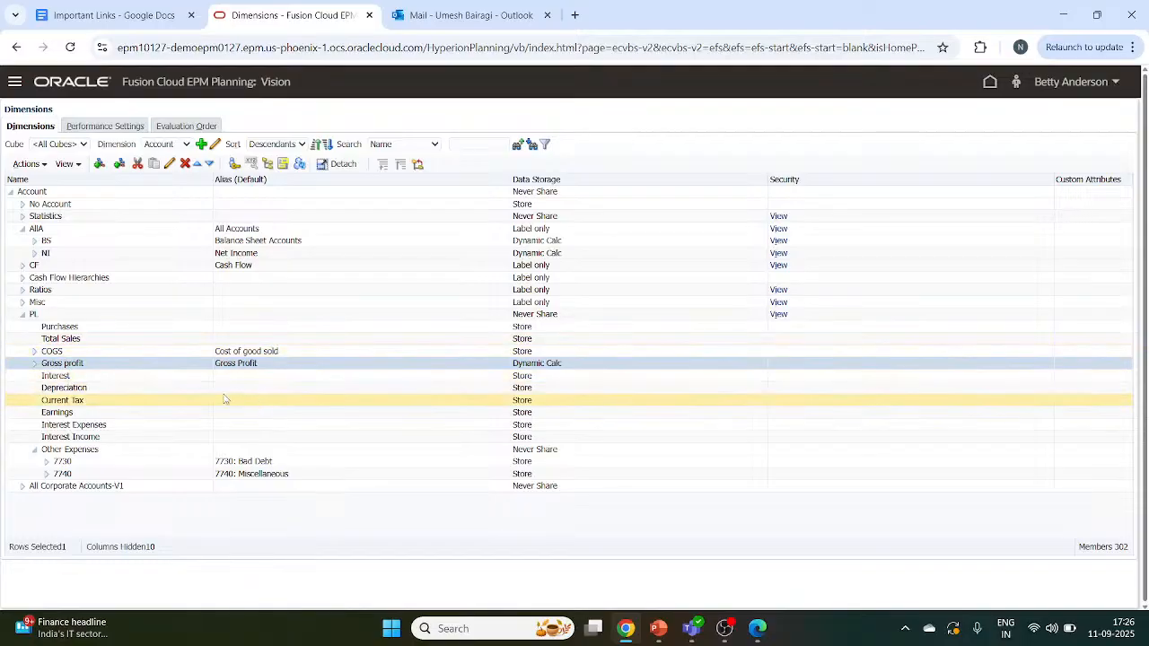
Examine the Total Sales member name and the Statistics, Revenue Driver Assumptions, CF and Cash Flow Hierarchies branches of the Account dimension.
click(42, 338)
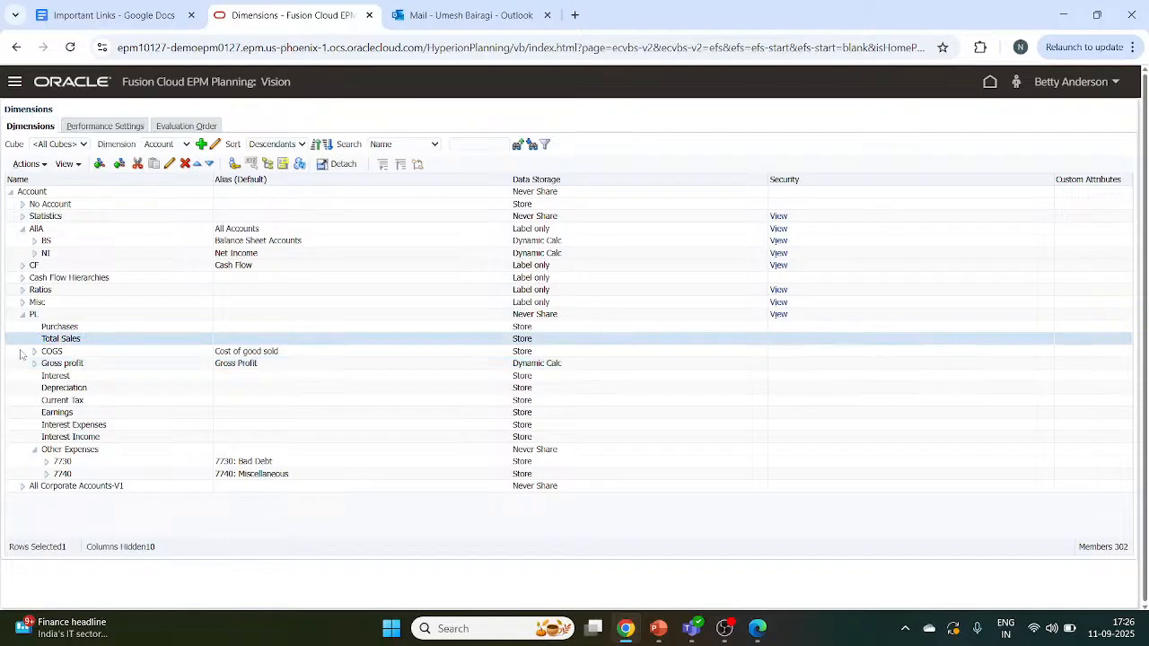
double_click(42, 339)
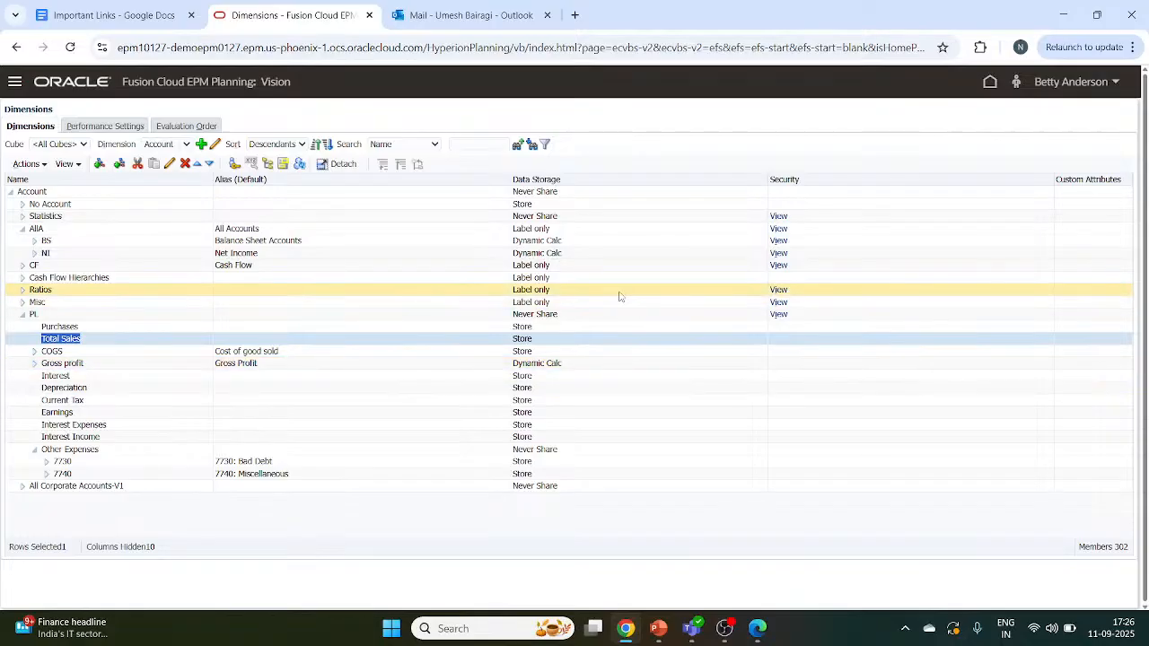
click(23, 217)
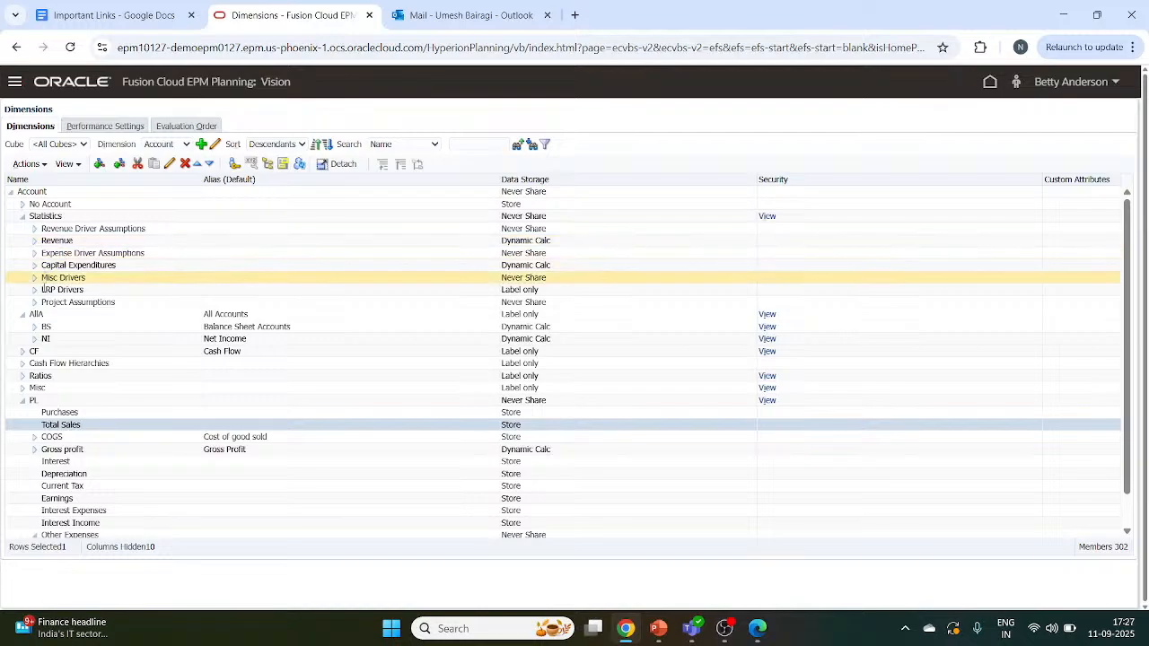
click(34, 230)
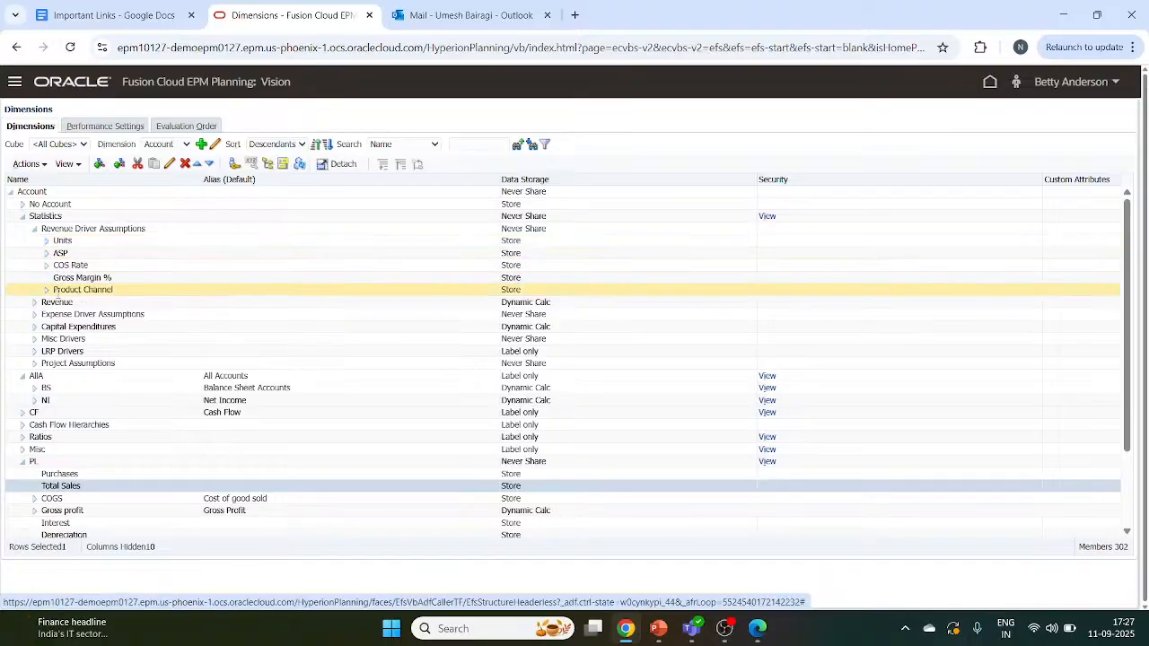
click(36, 229)
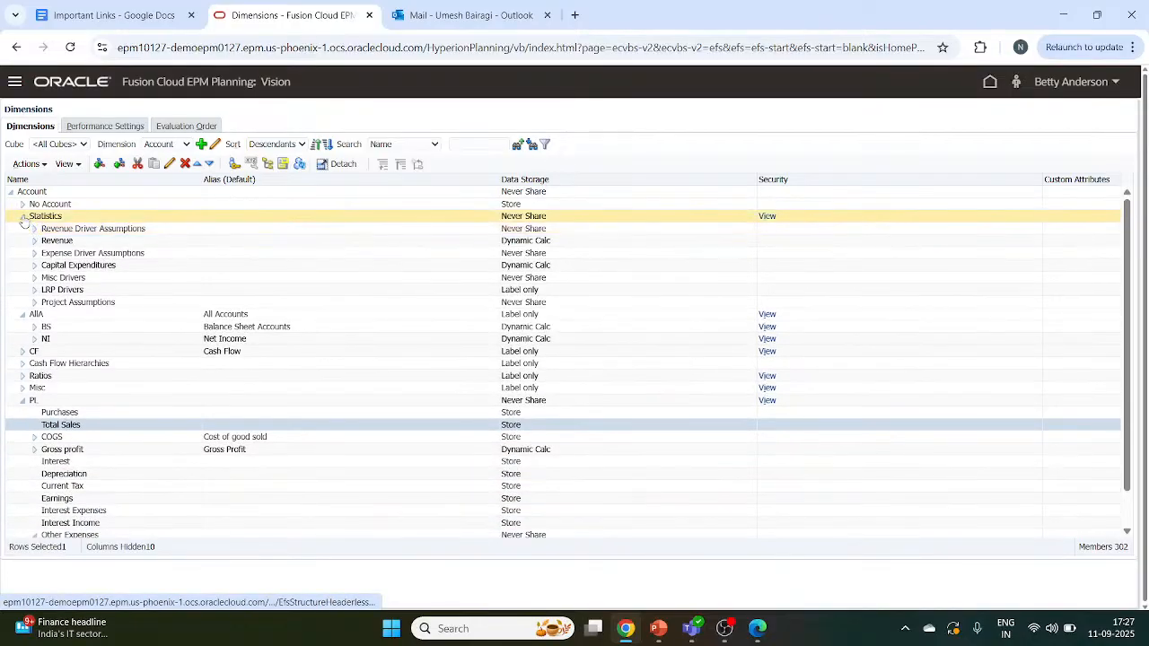
click(24, 217)
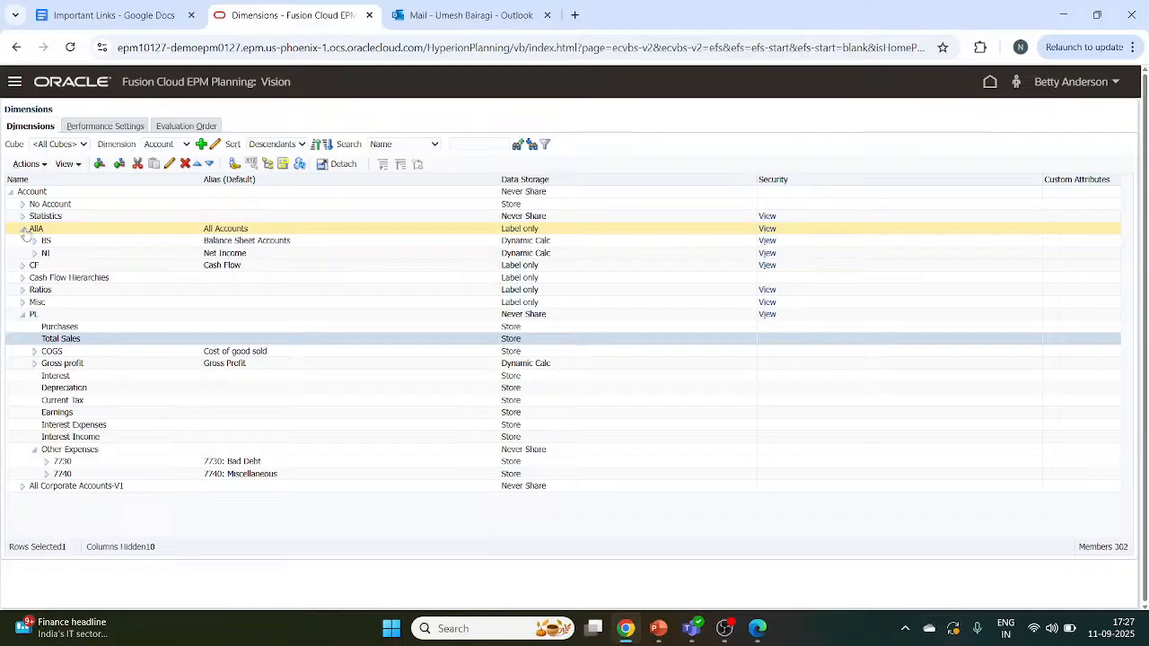
click(23, 230)
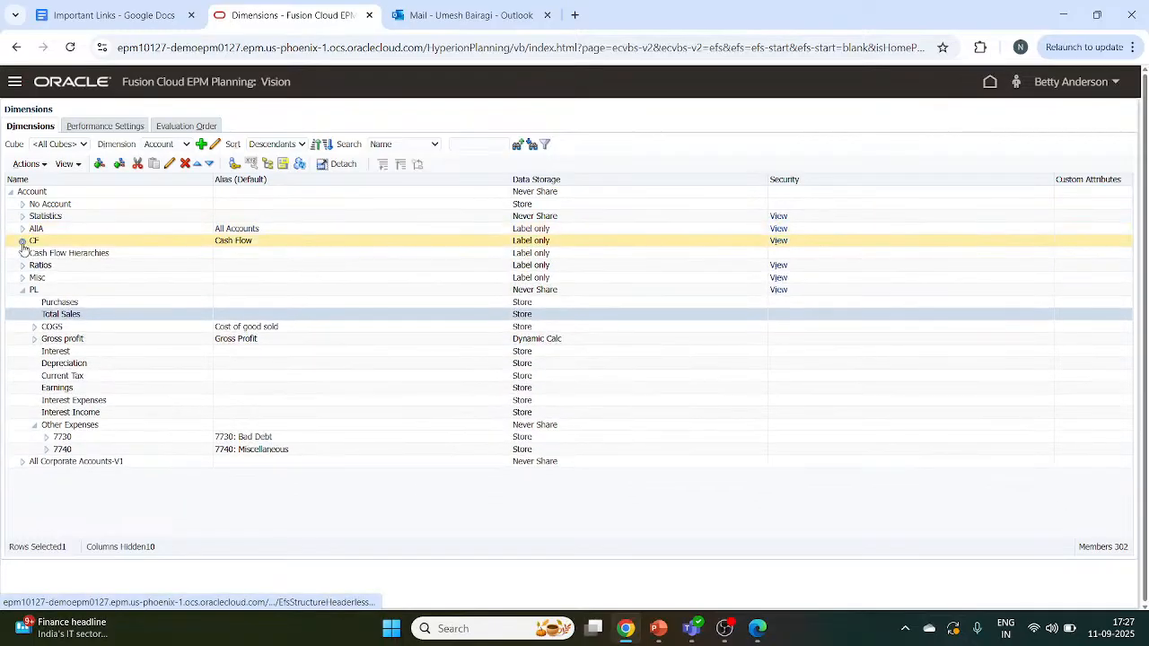
click(23, 242)
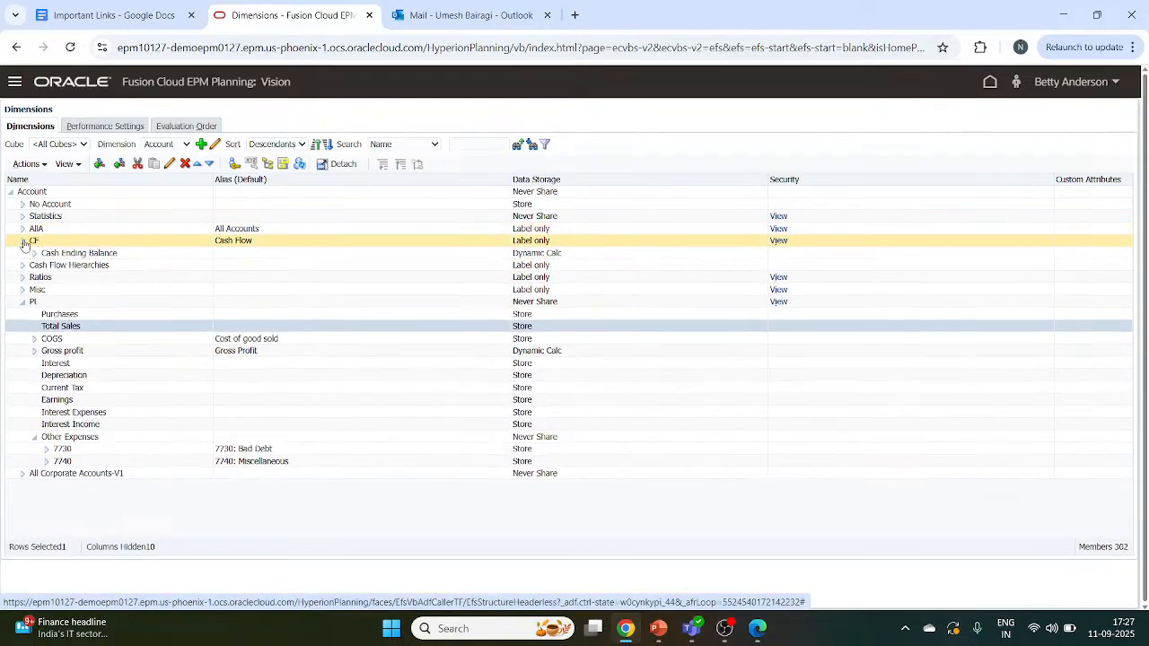
click(23, 242)
click(23, 254)
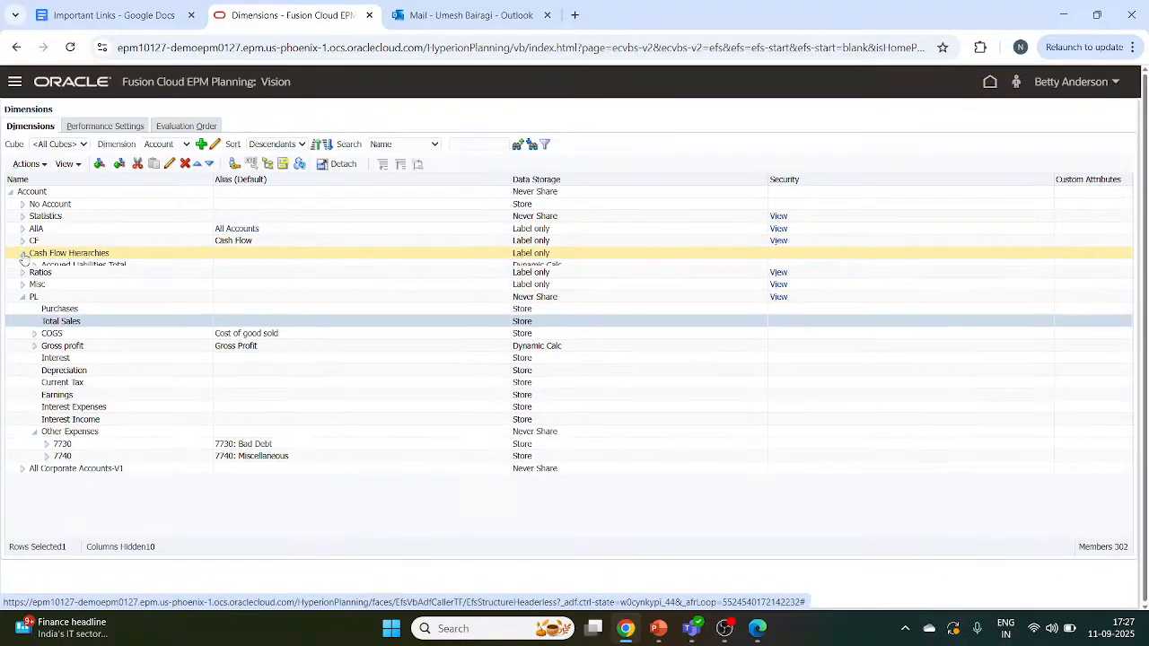
click(23, 255)
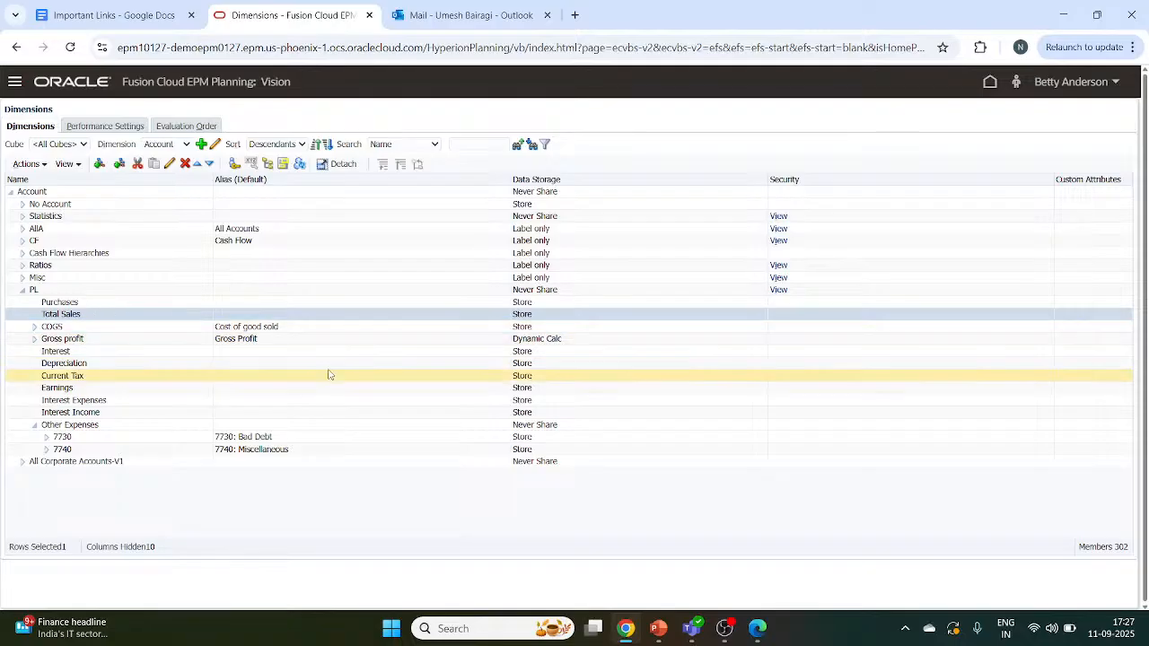
Open the Gross profit member's formula for editing and start it with its own quoted name, "Gross profit".
click(115, 340)
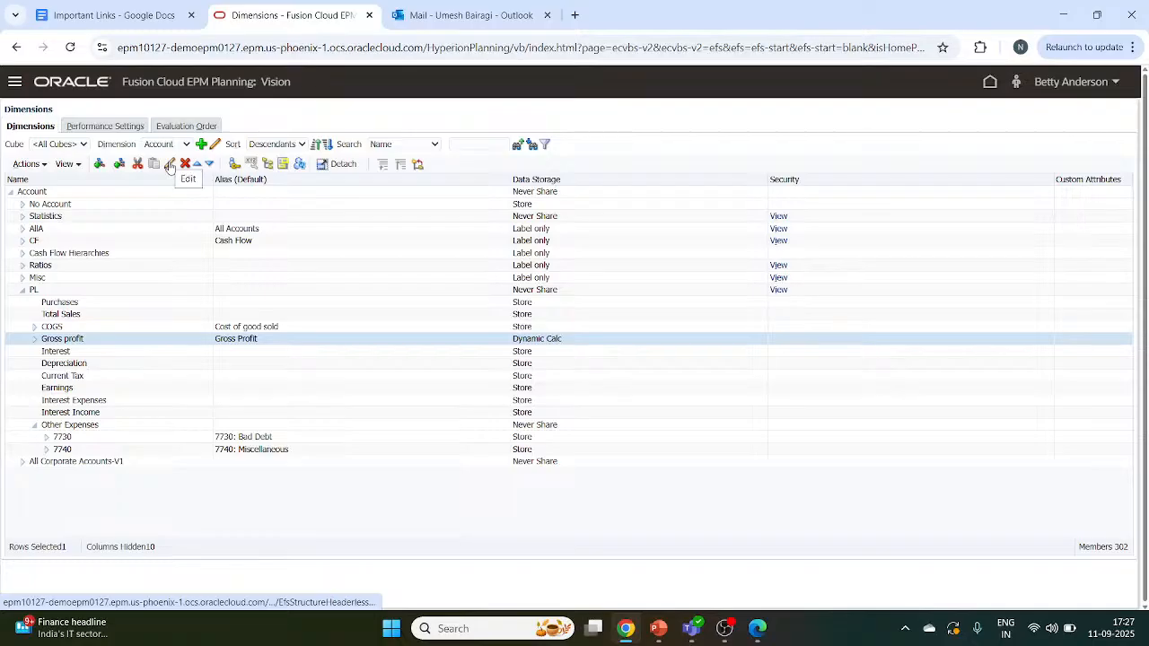
click(169, 166)
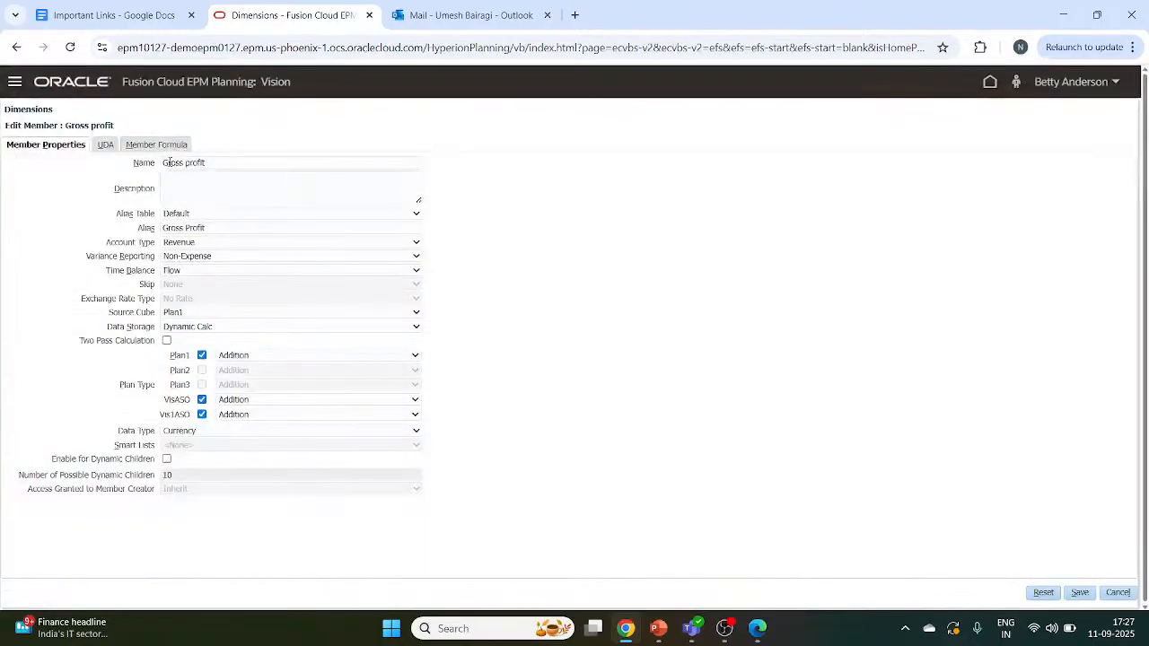
click(175, 146)
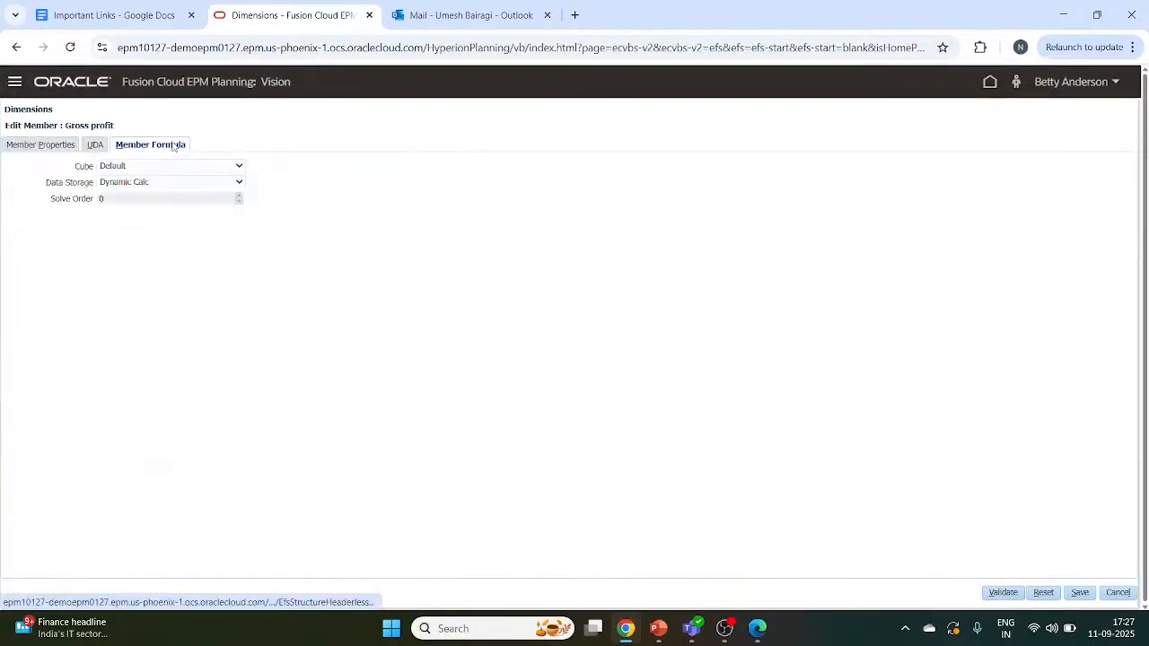
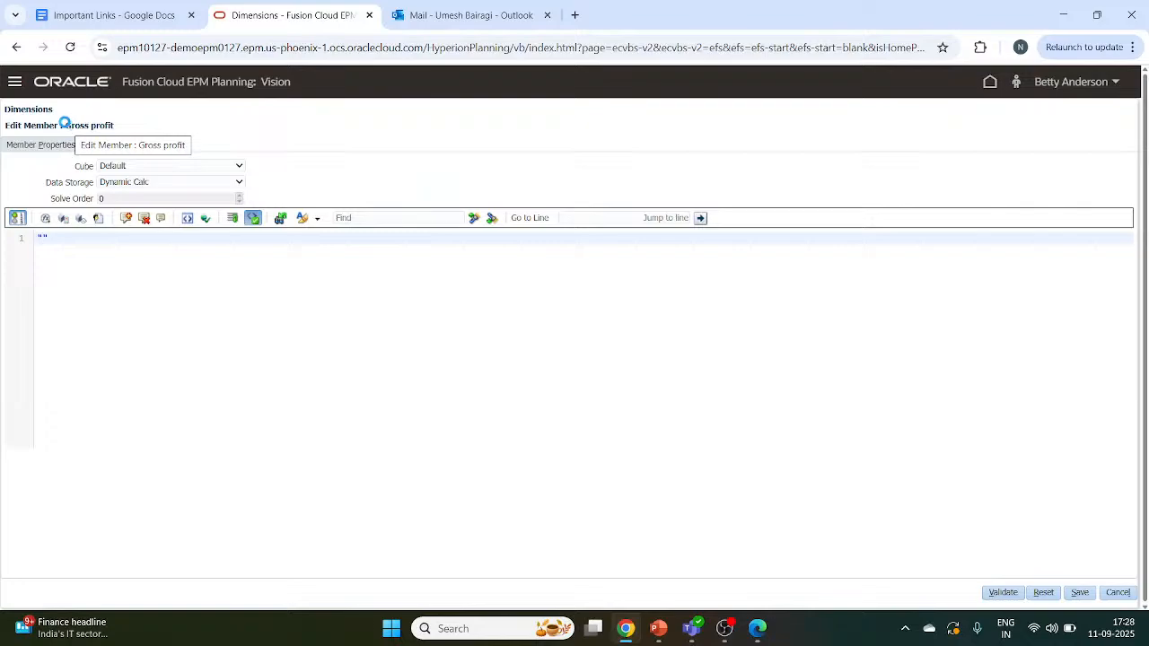
drag(66, 125, 128, 124)
key(ctrl+c)
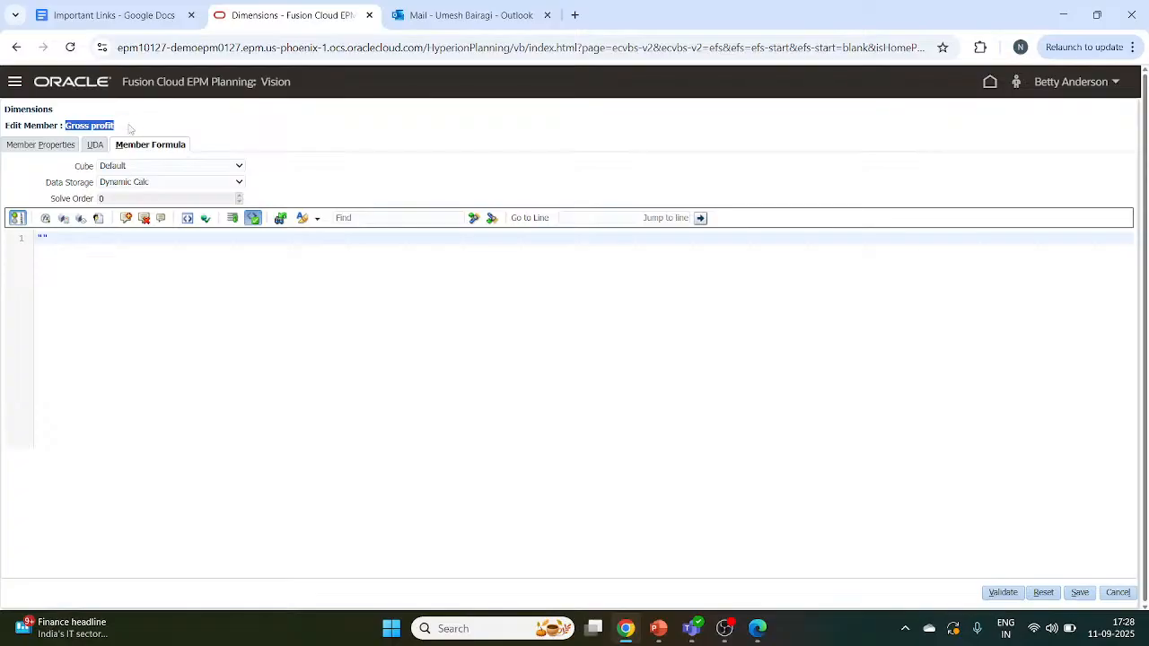
click(42, 237)
text(")
key(ctrl+v)
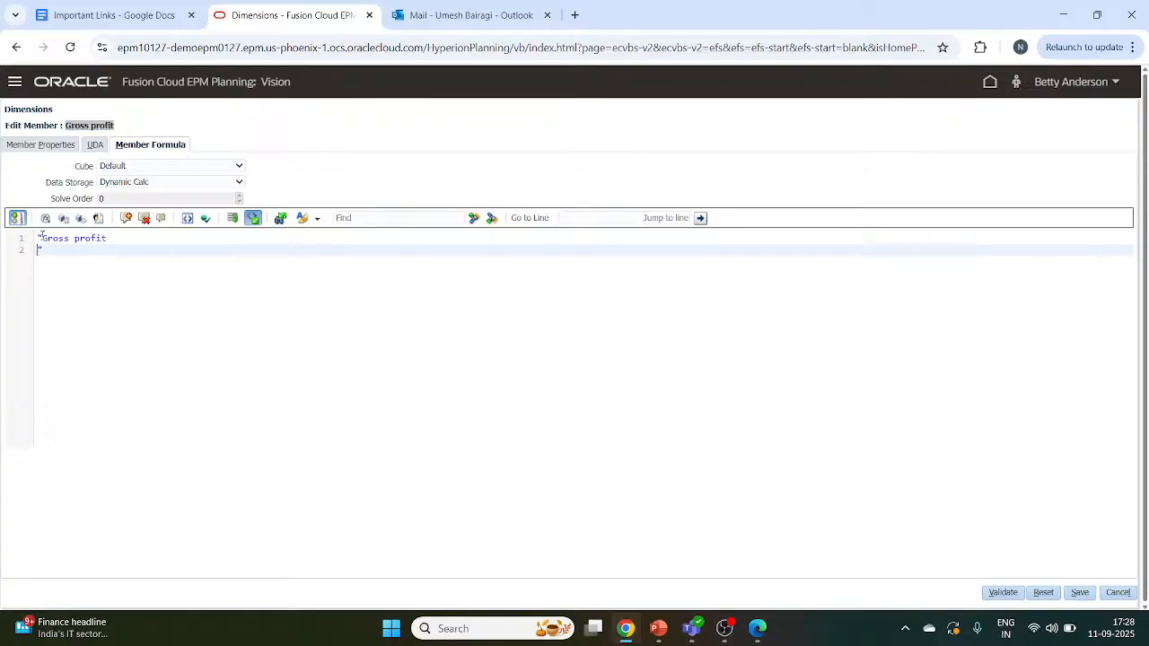
key(BackSpace)
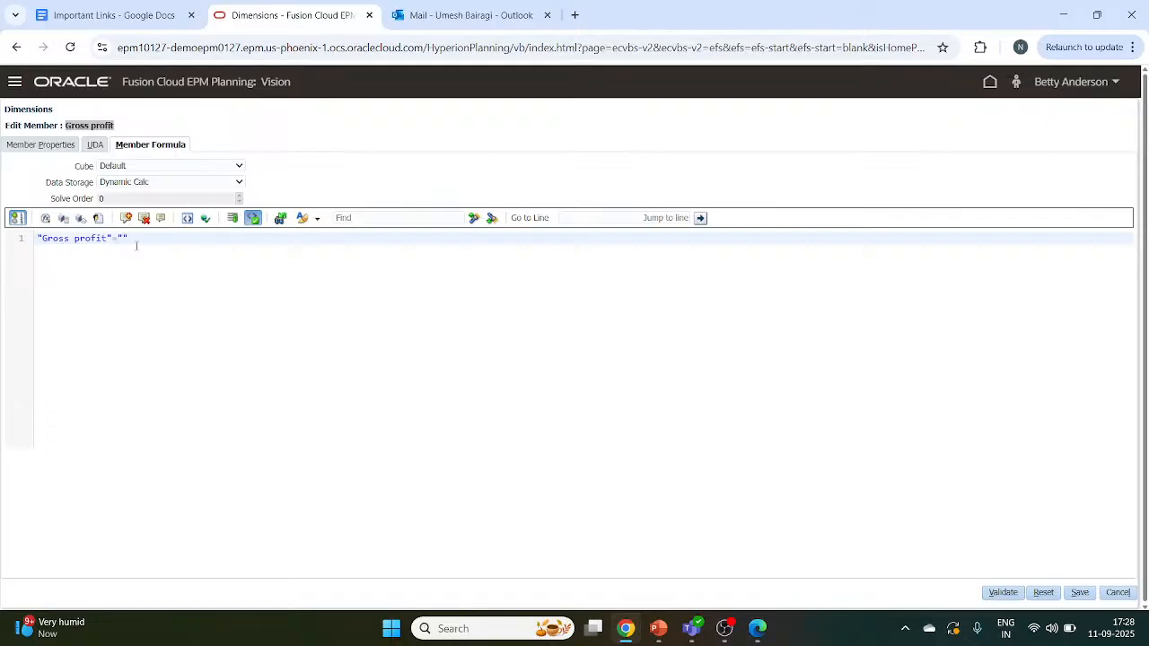
Try completing the formula as "Gross profit"="Total sales"-"COGS"; validate it, and leave the member without saving.
text(Total sales)
text(OGS";)
click(1013, 594)
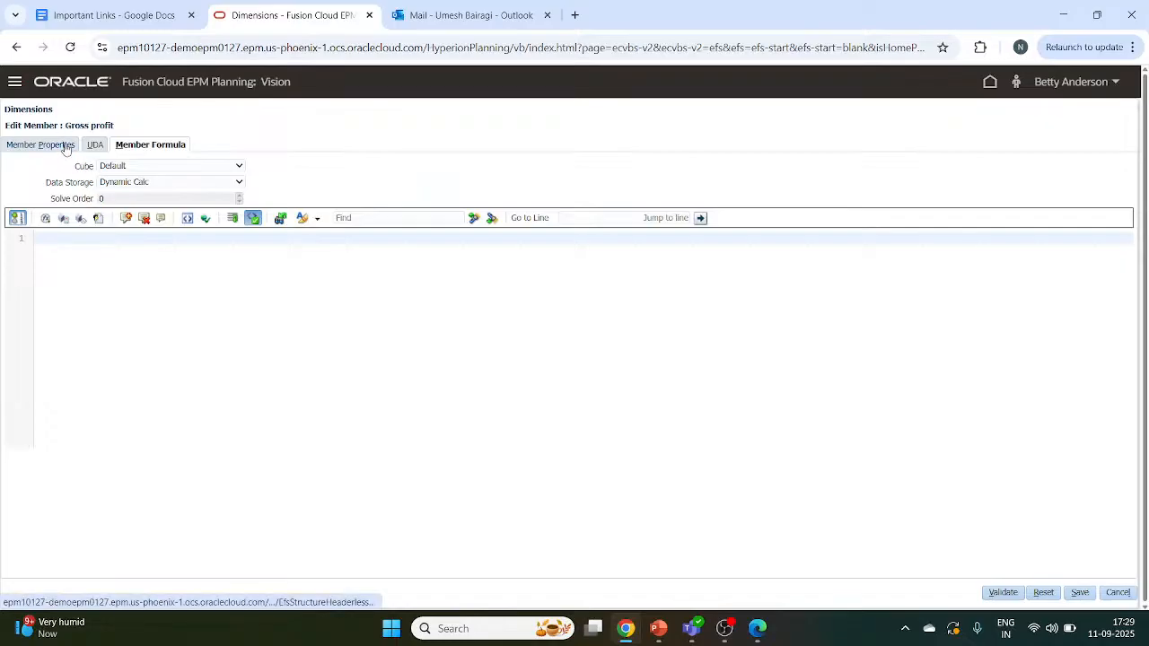
click(1002, 593)
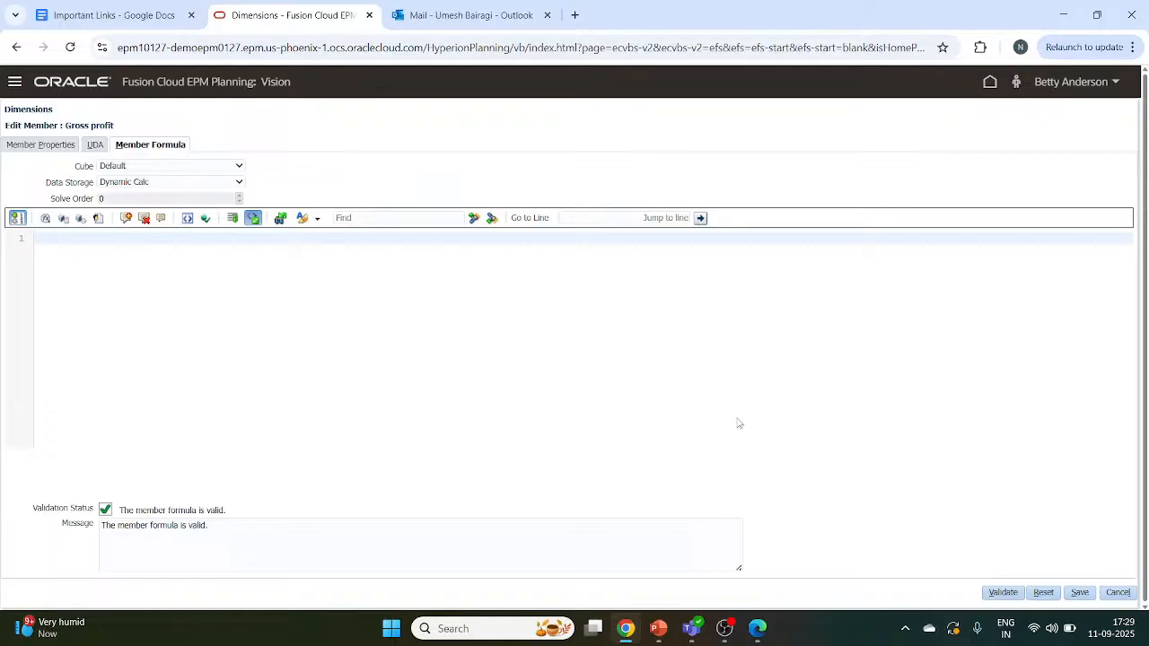
click(1117, 593)
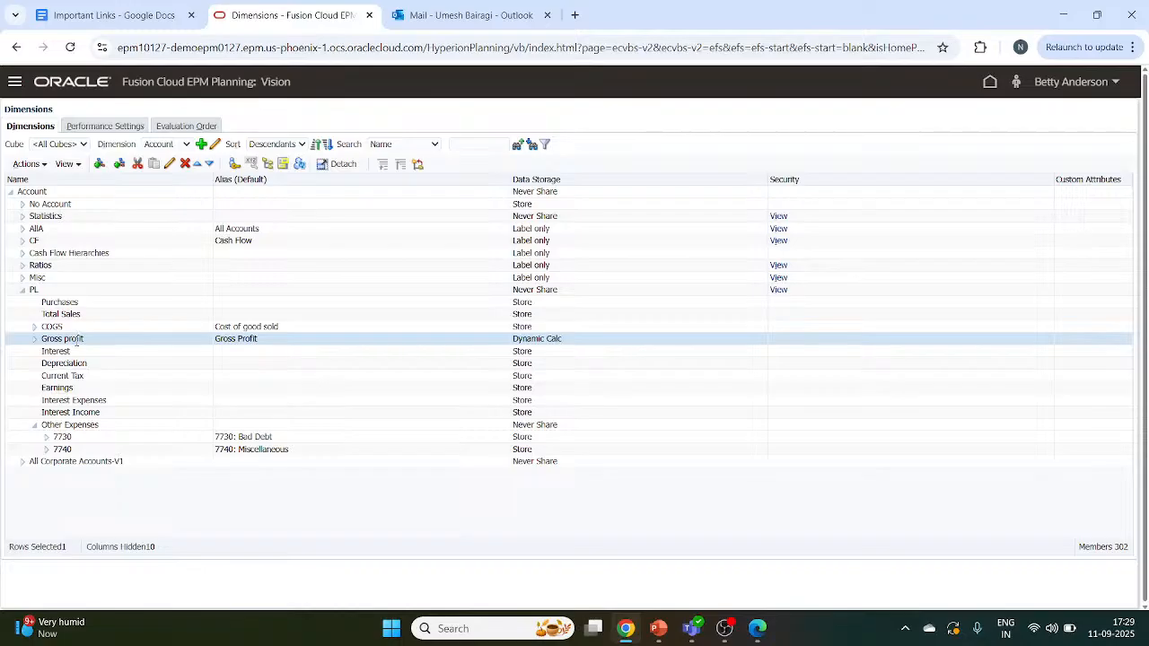
Reopen the Gross profit member's formula and enter the copied member name "Gross profit" in quotes.
click(170, 166)
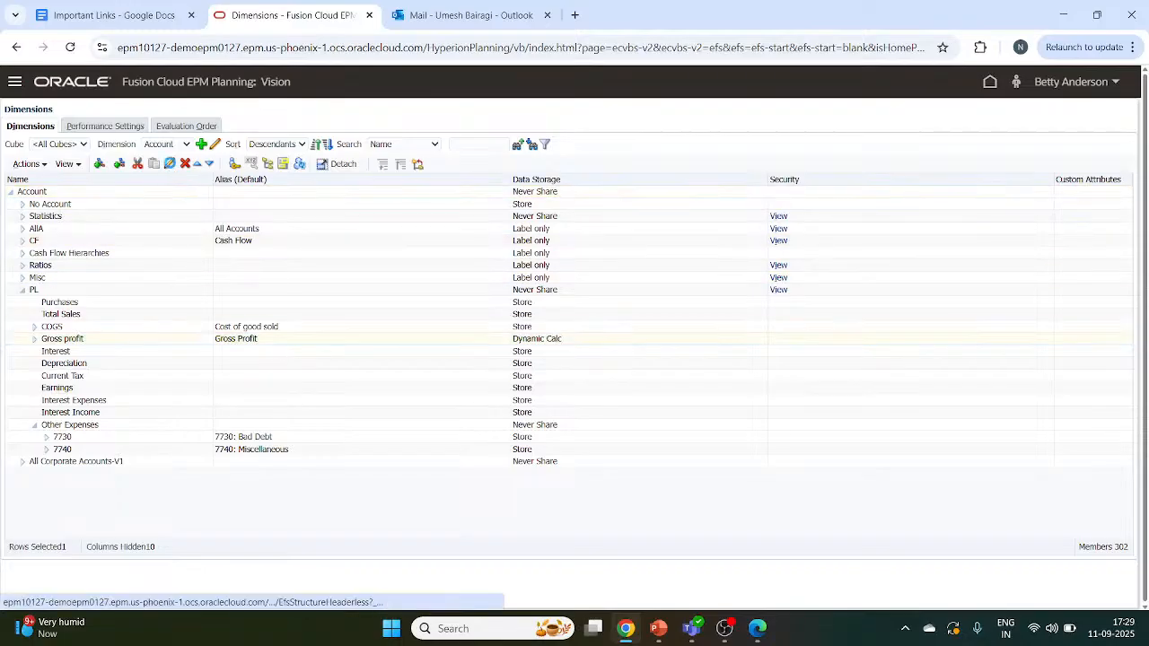
click(160, 145)
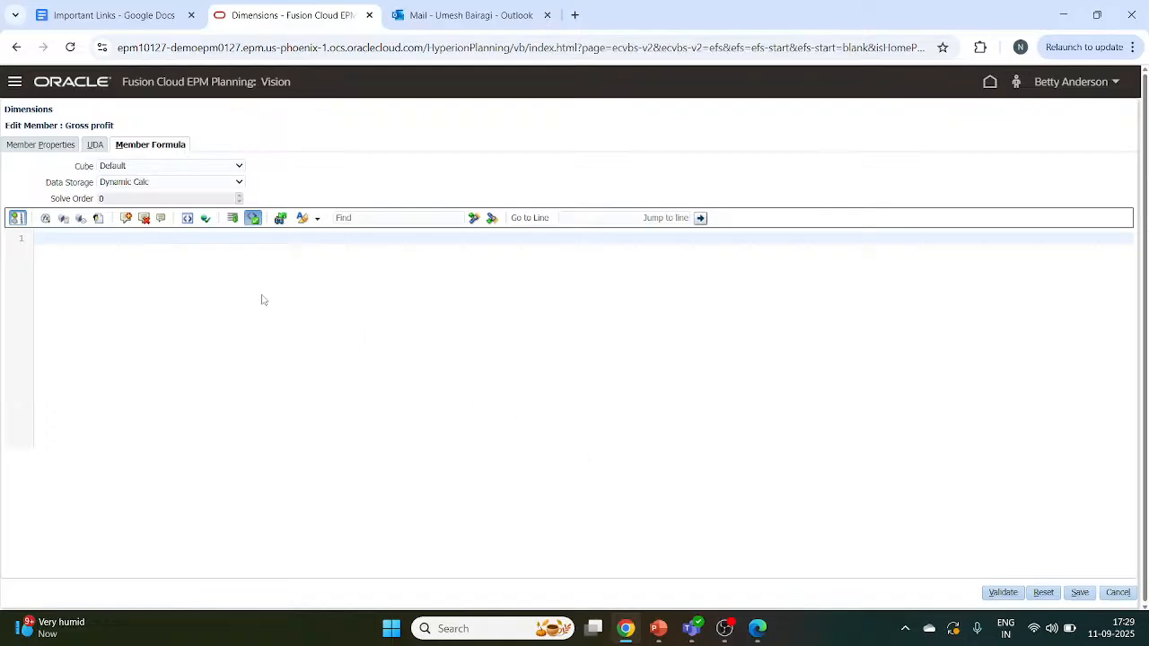
click(87, 236)
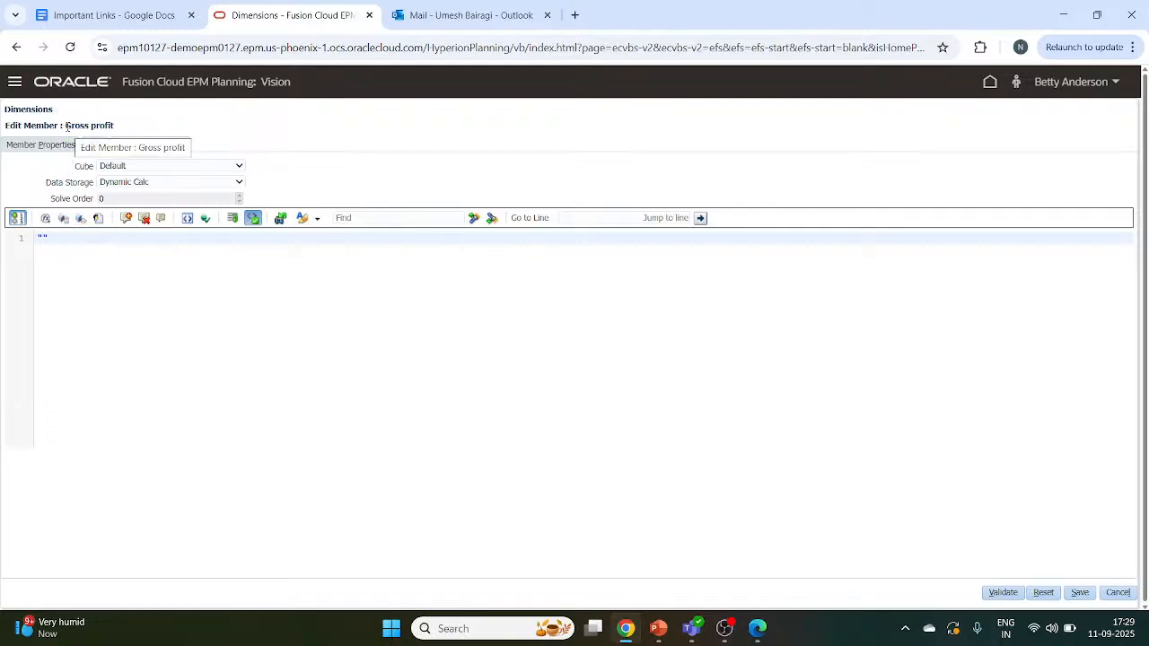
drag(67, 127, 116, 125)
key(ctrl+c)
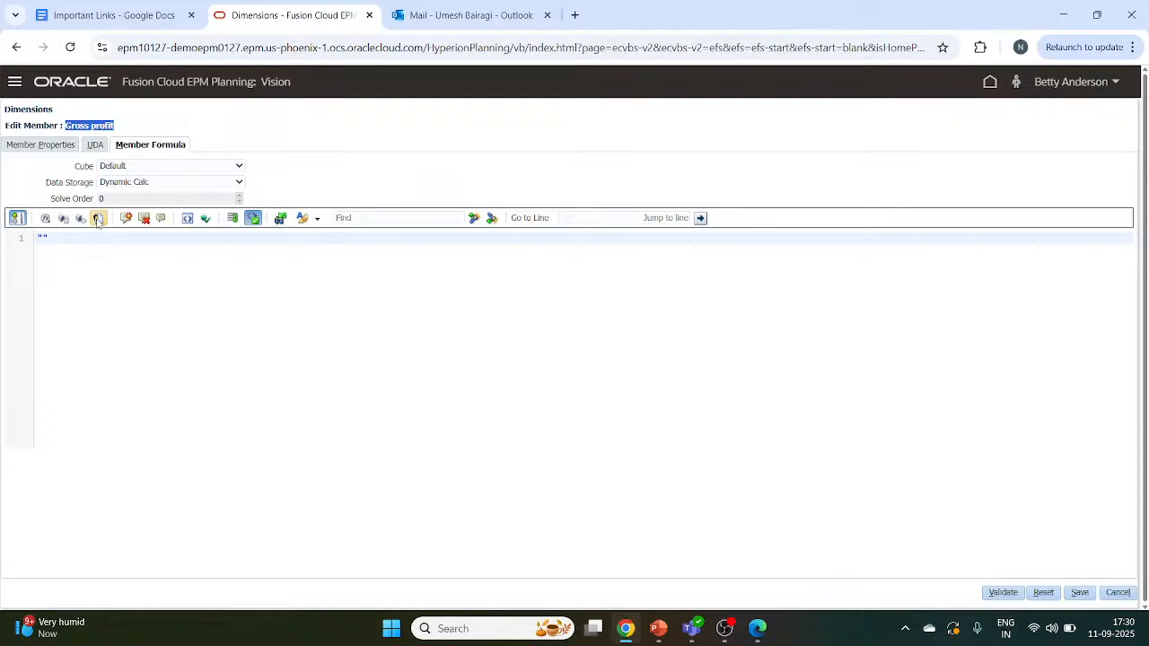
click(43, 238)
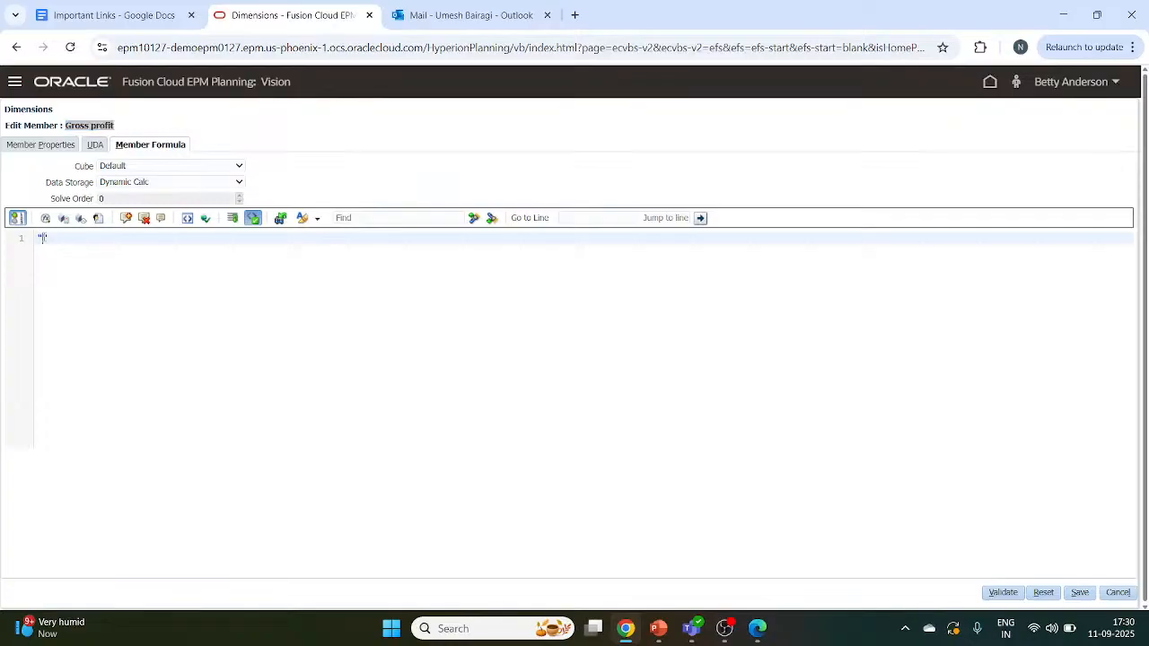
key(ctrl+v)
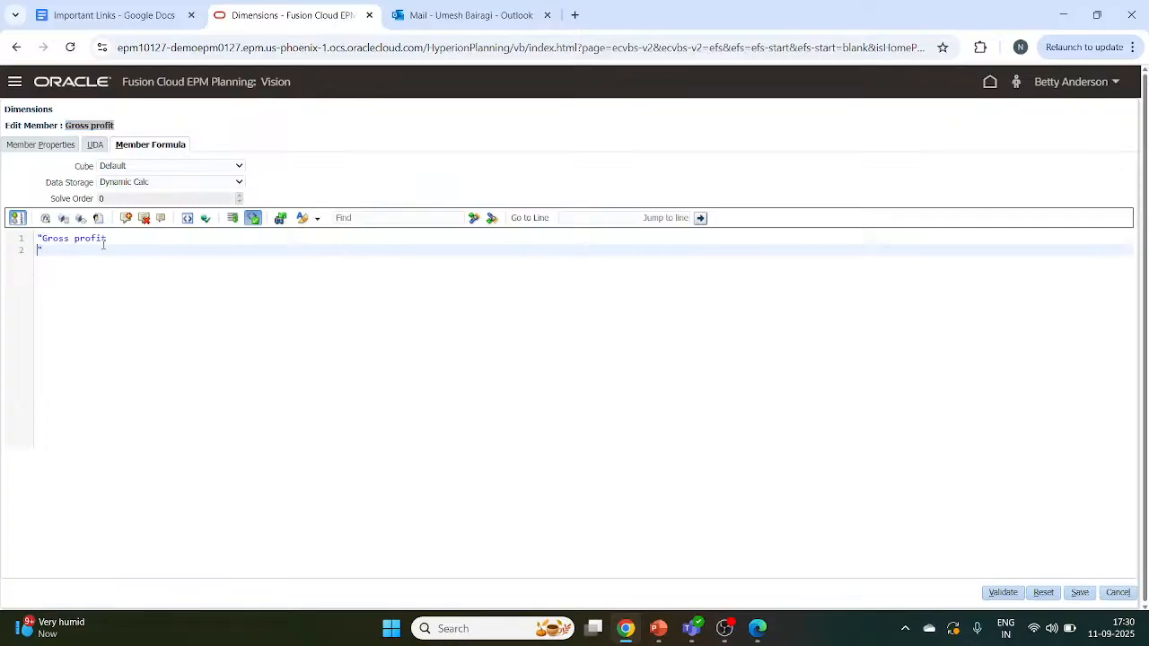
key(BackSpace)
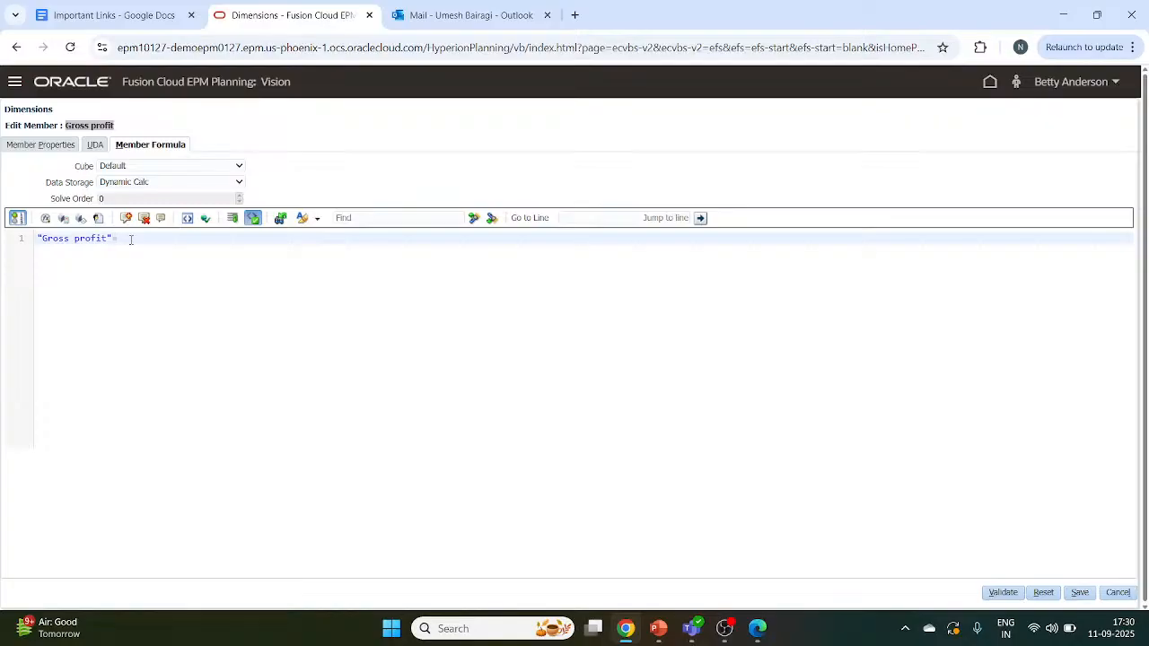
Try finishing the formula with "Total sales"-"COGS"; after the Gross profit name and validate it.
text(Total sales)
text(-"COGS";)
click(233, 237)
key(Left)
key(BackSpace)
click(1008, 595)
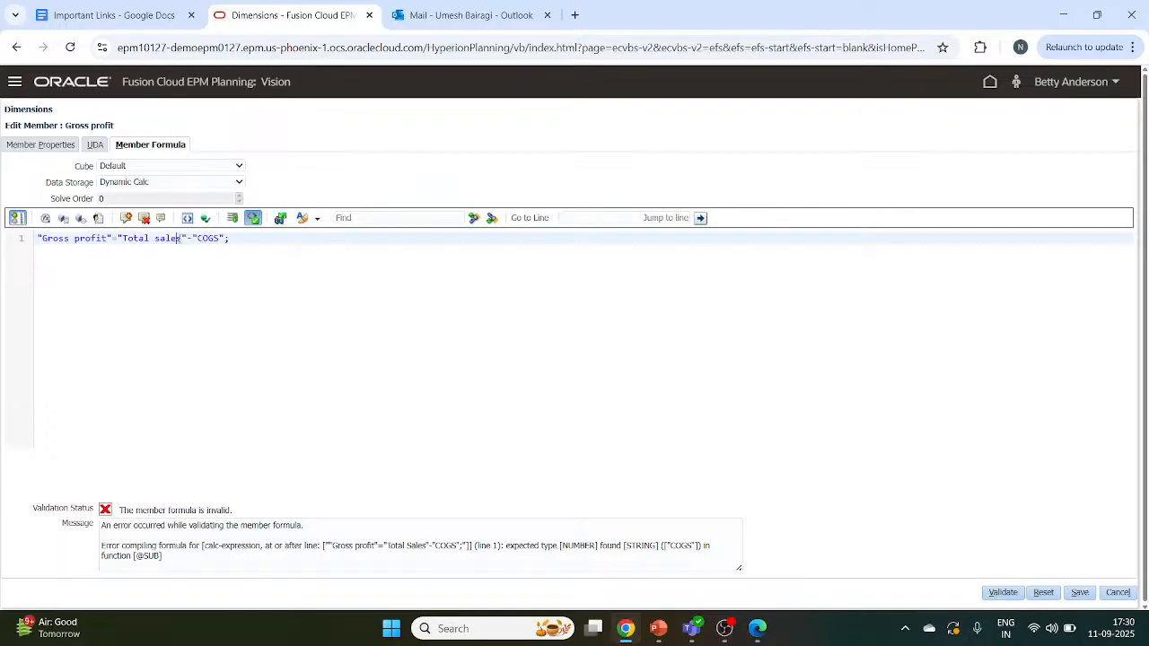
Try shortening the "Total sales" reference in the formula to "Total sale" and further editing it, validating the changes.
key(Right)
key(BackSpace)
click(1011, 594)
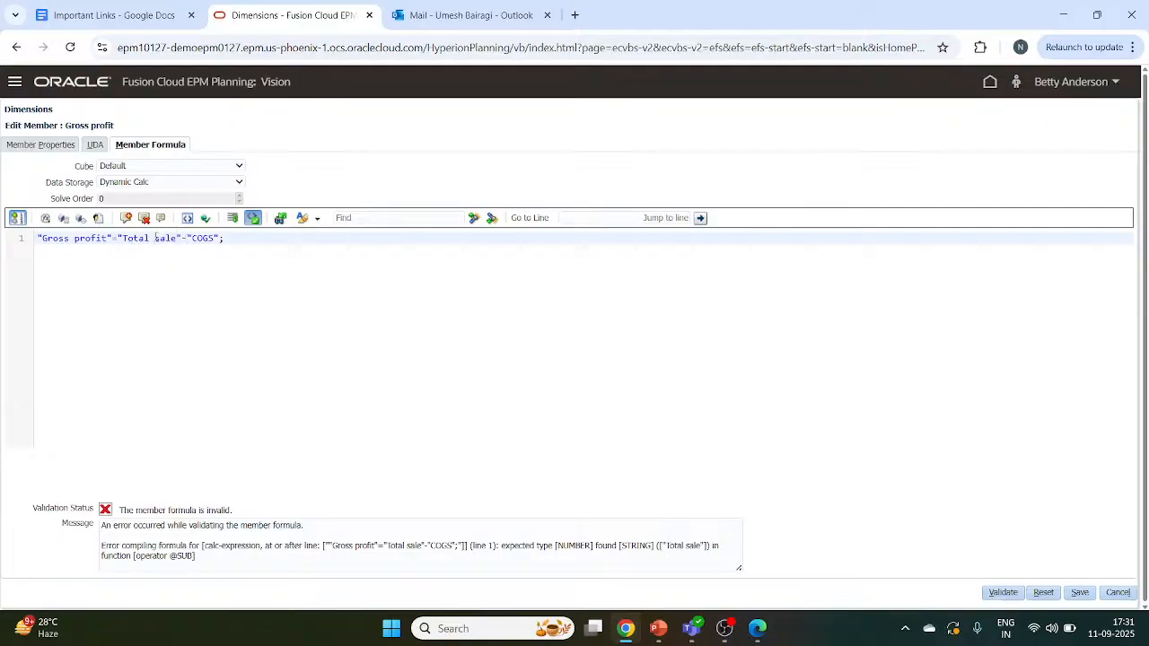
key(BackSpace)
click(230, 234)
click(1007, 597)
Reload the application, reopen the Account dimension in Dimensions, and expand the PL branch.
click(70, 46)
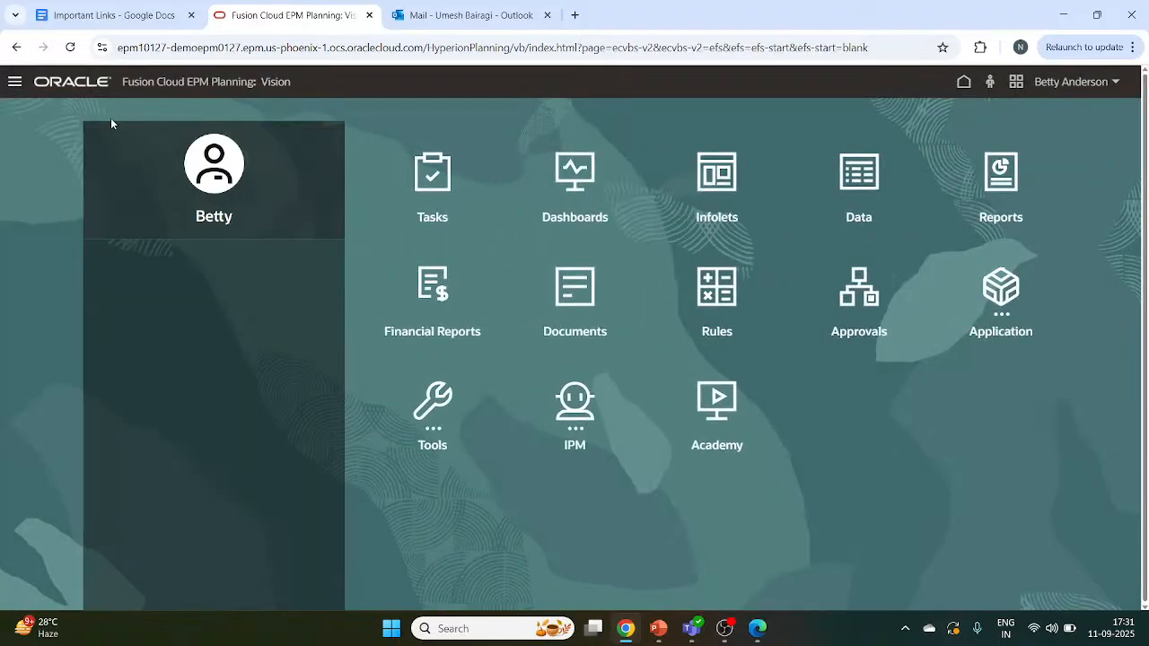
click(13, 83)
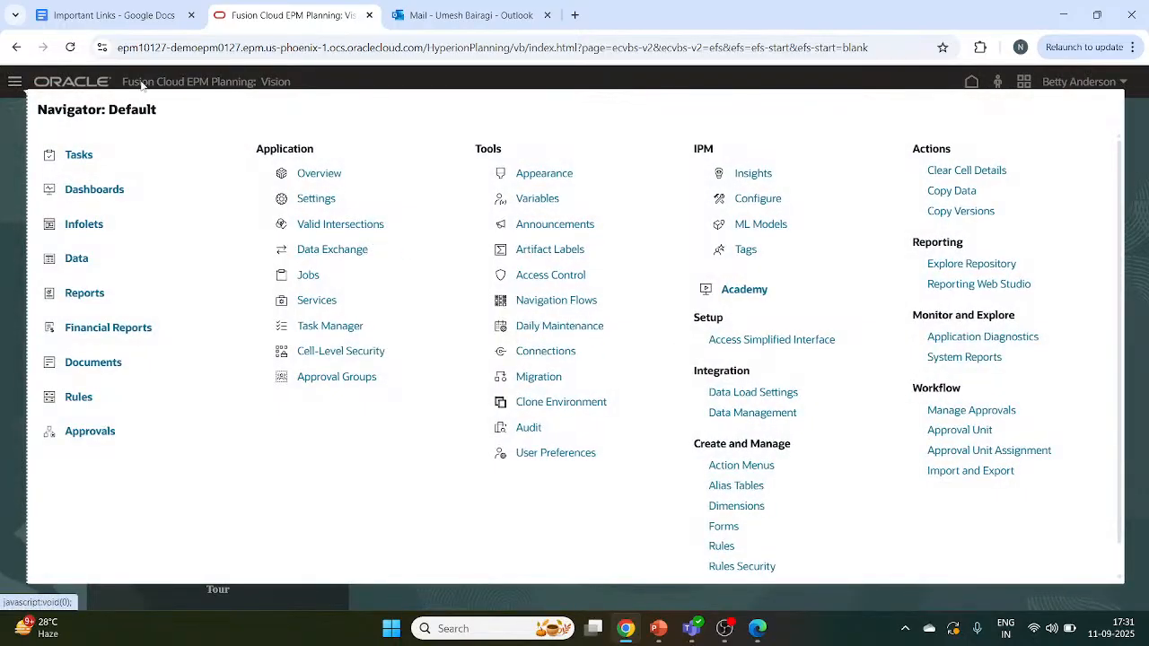
click(69, 47)
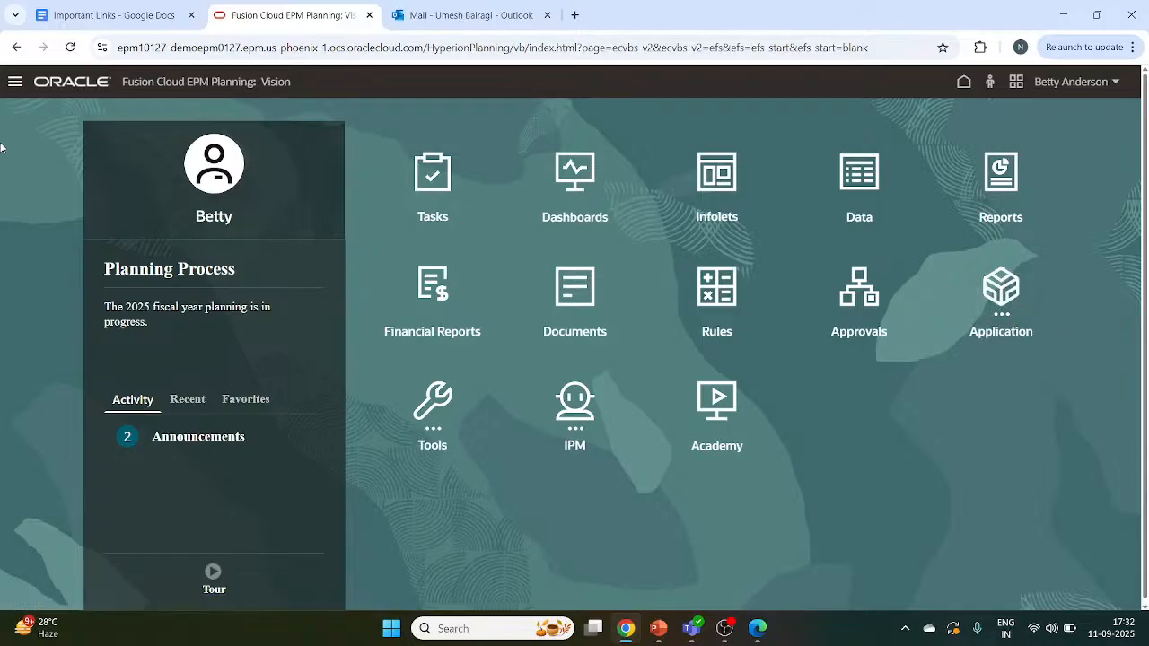
click(14, 82)
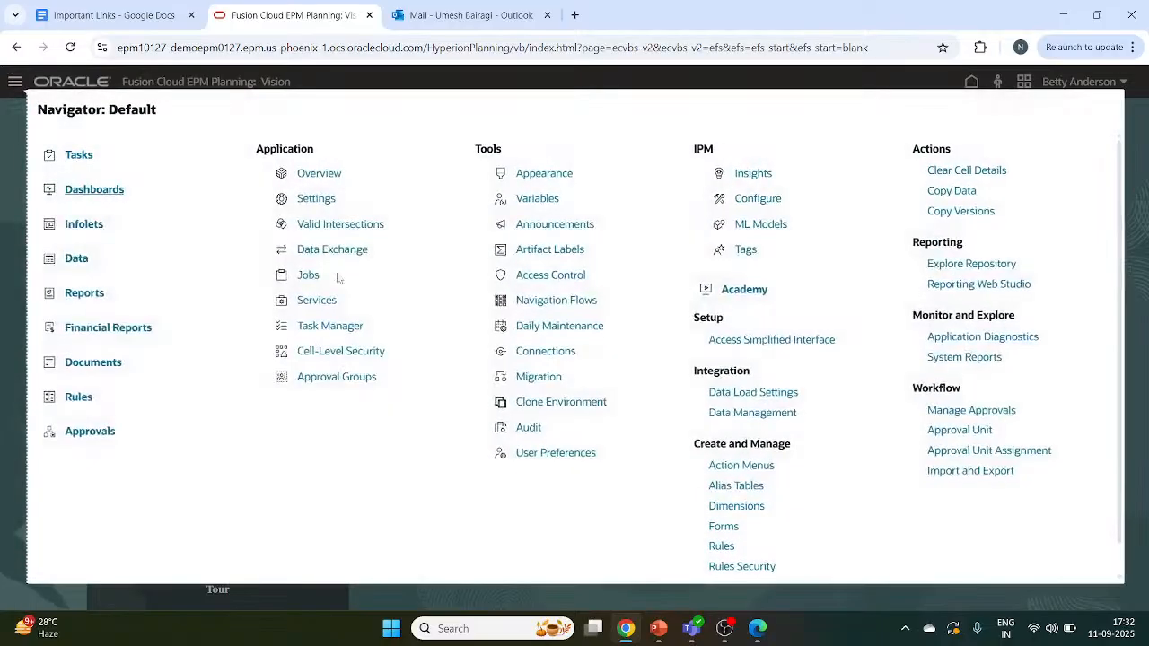
click(737, 506)
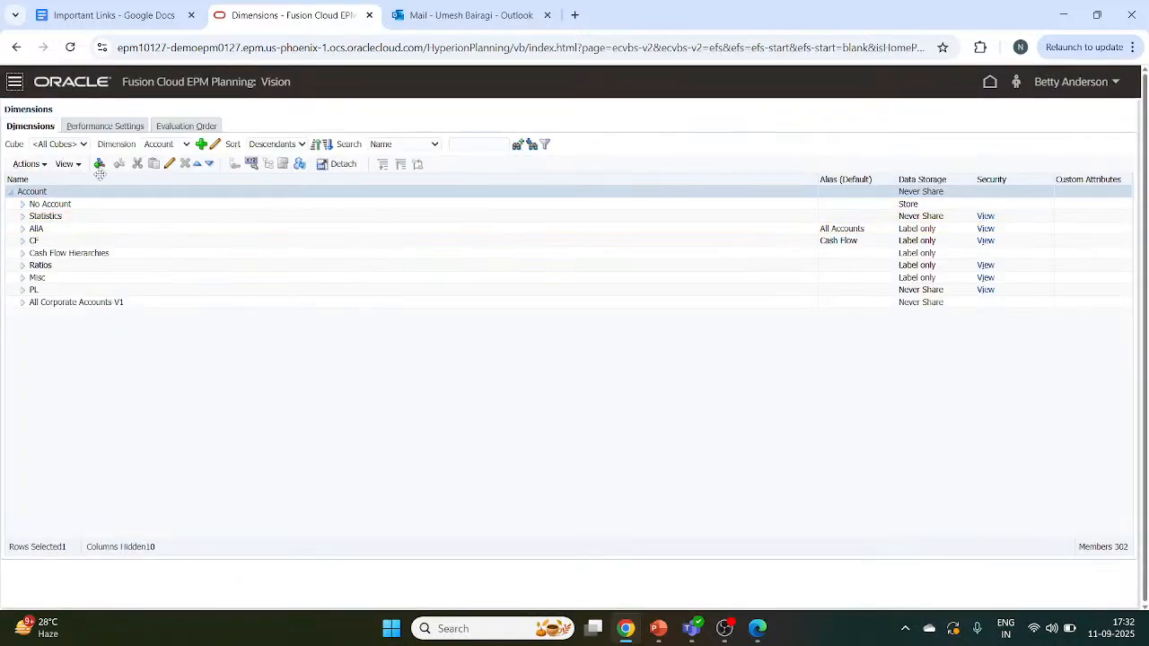
click(22, 291)
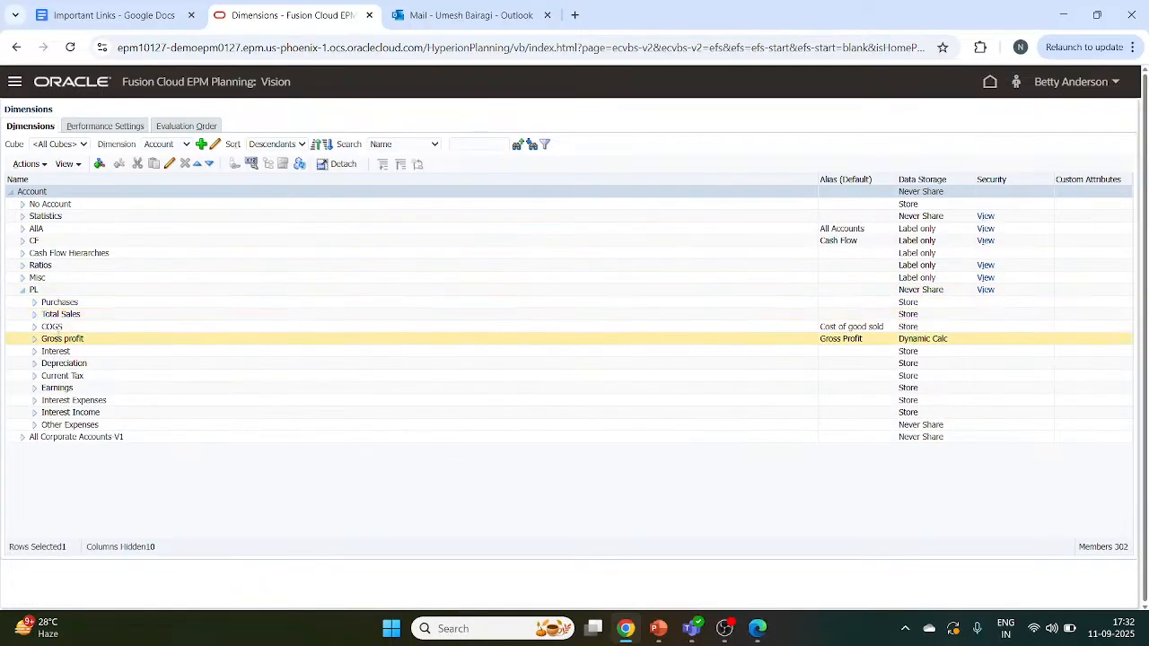
Copy the Total Sales member name from the PL branch.
click(56, 328)
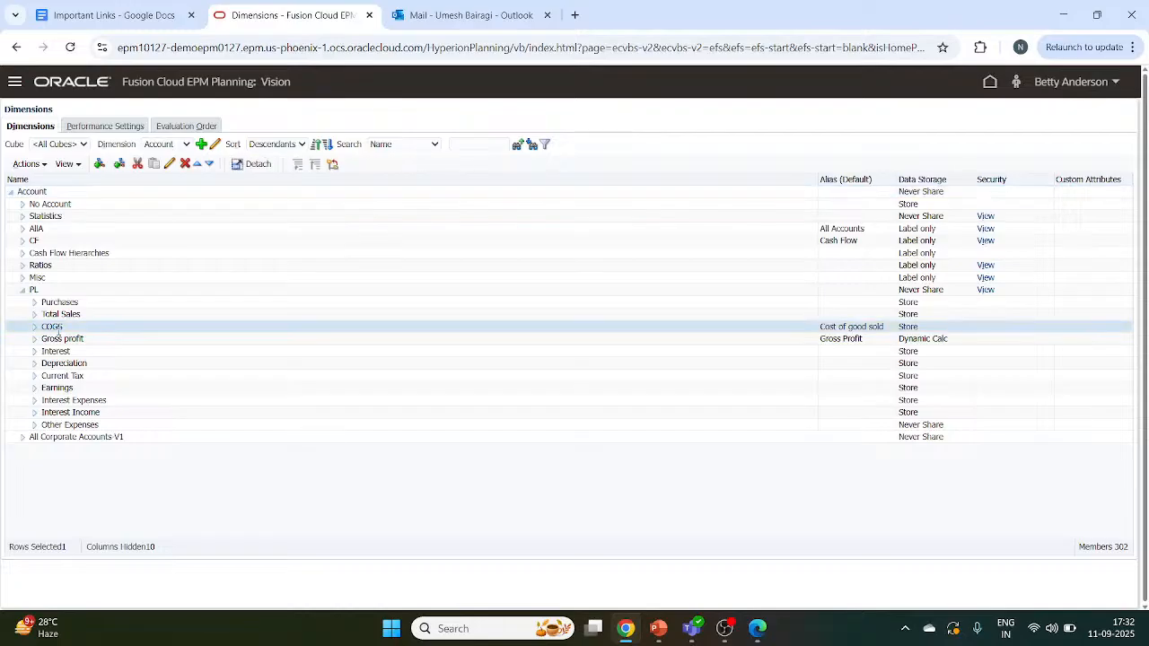
click(72, 340)
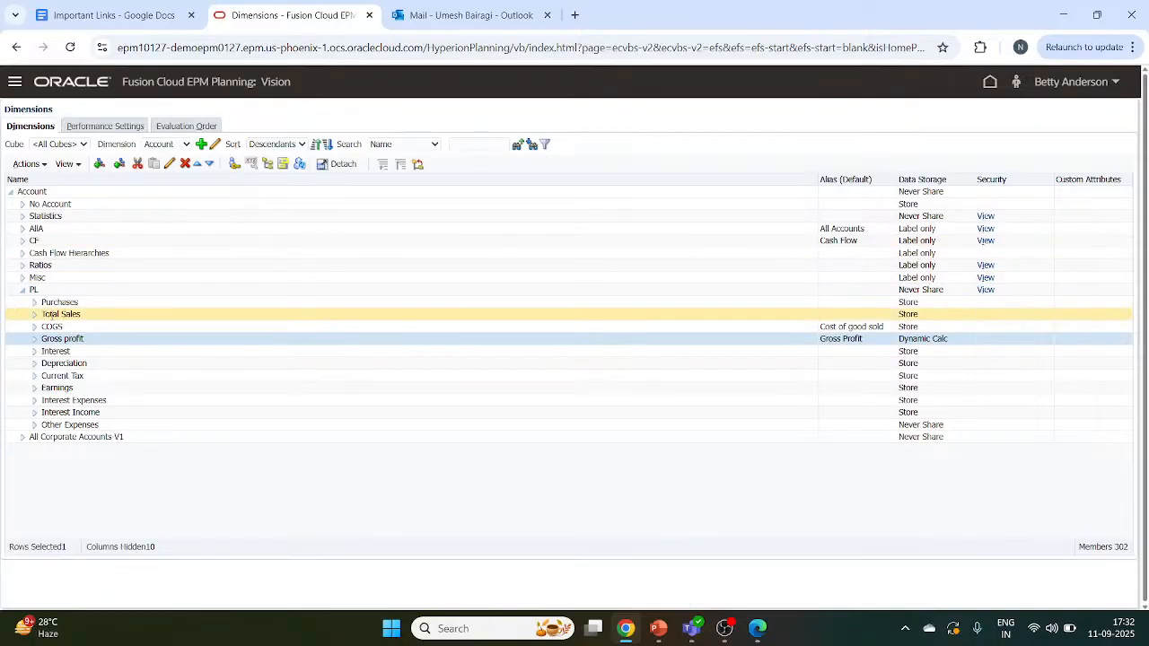
click(43, 315)
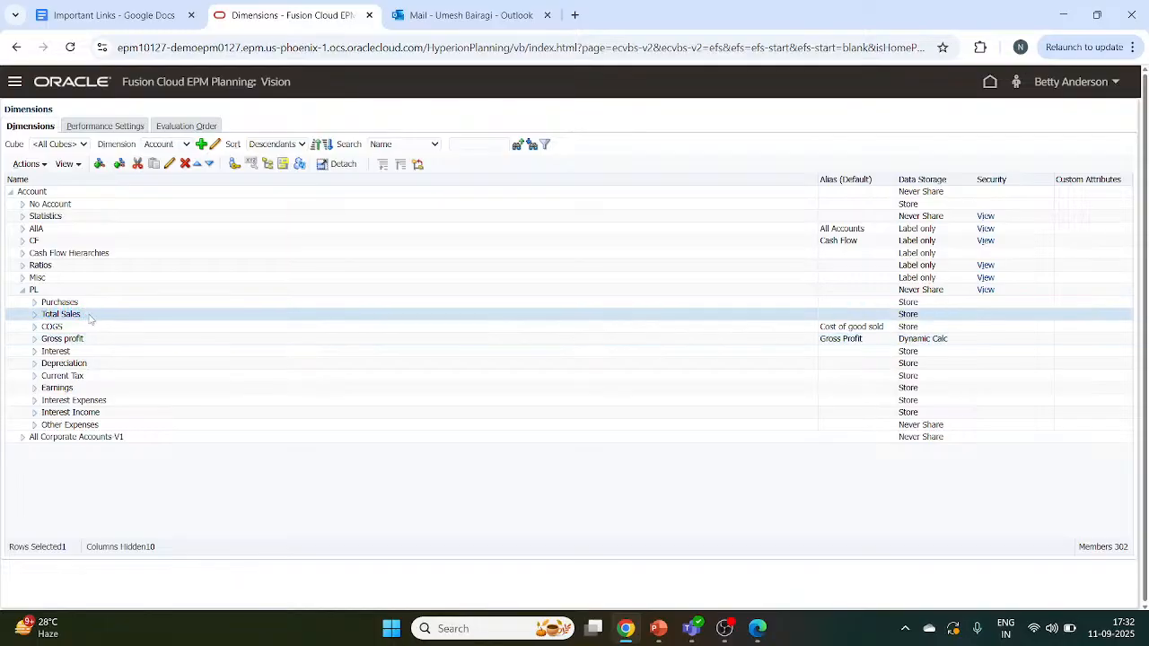
click(78, 314)
key(ctrl+c)
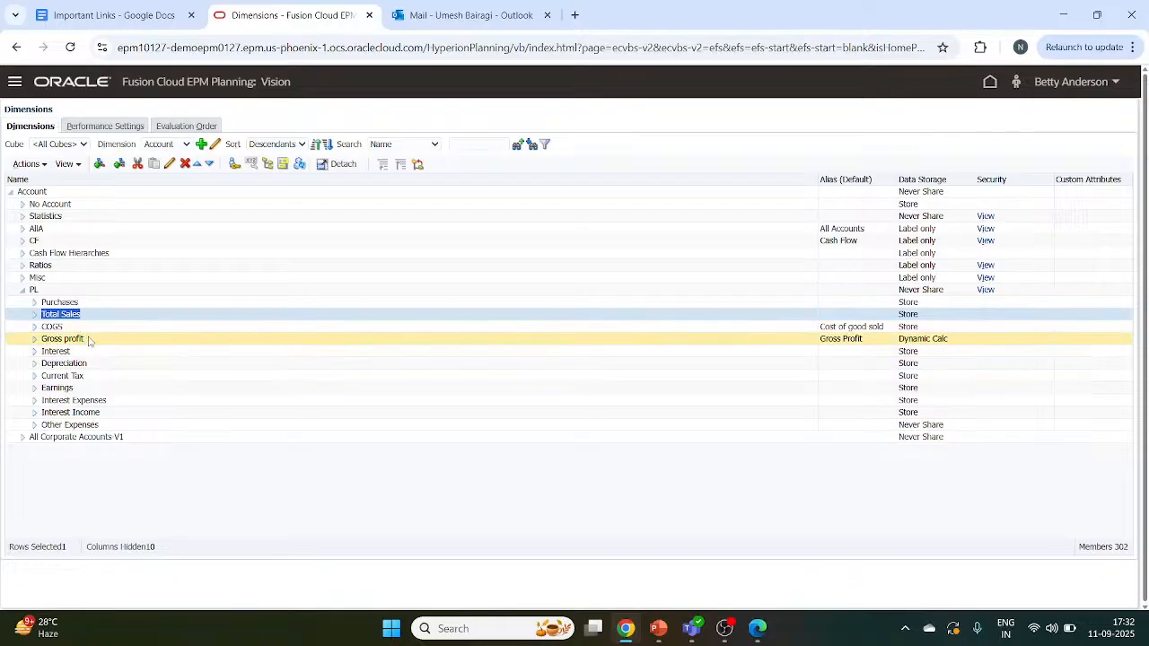
Enter "Gross profit"="Total Sales"-"COGS"; as the Gross profit member's formula, using the copied Total Sales name, and validate it.
click(170, 165)
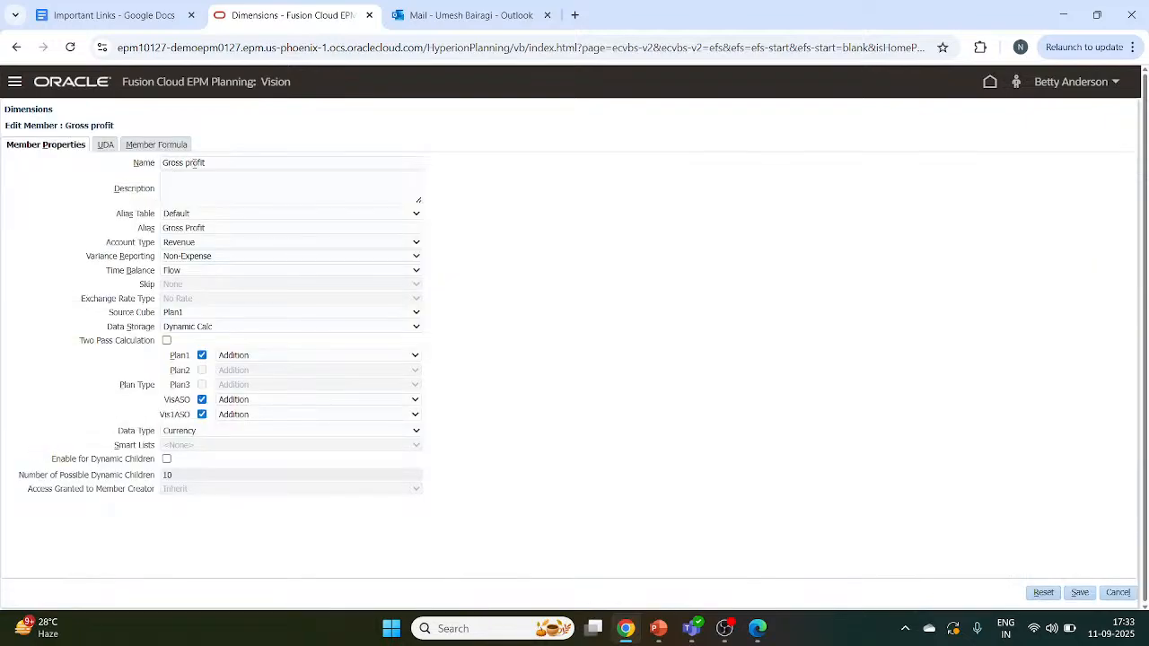
click(164, 146)
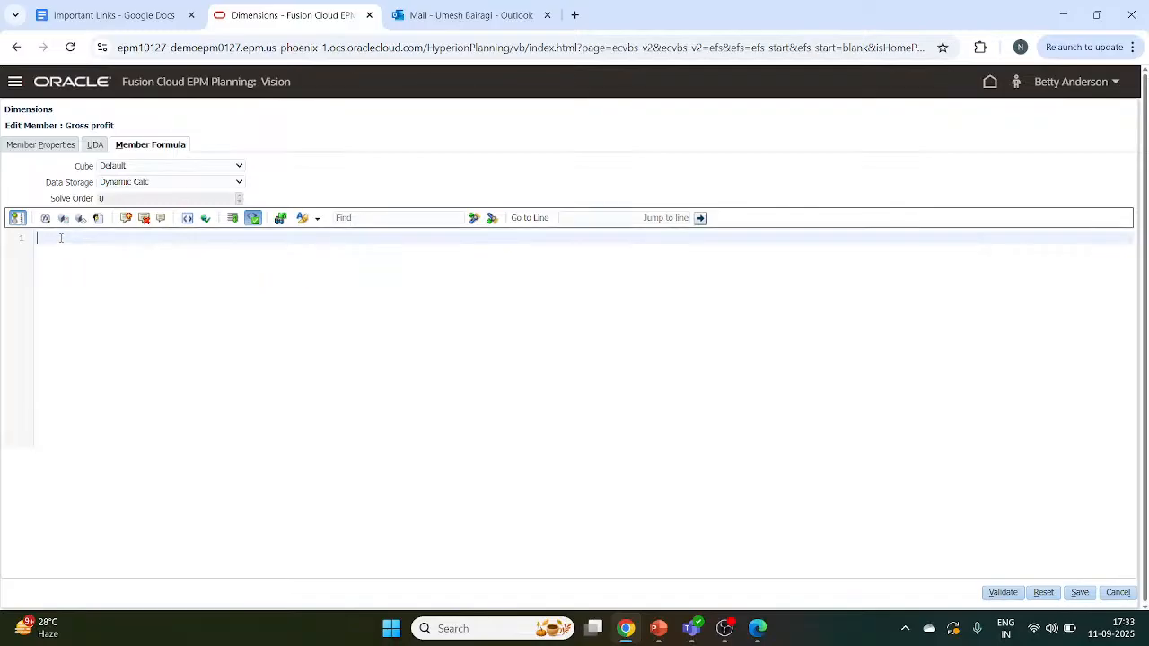
text("Gross profit)
key(ctrl+v)
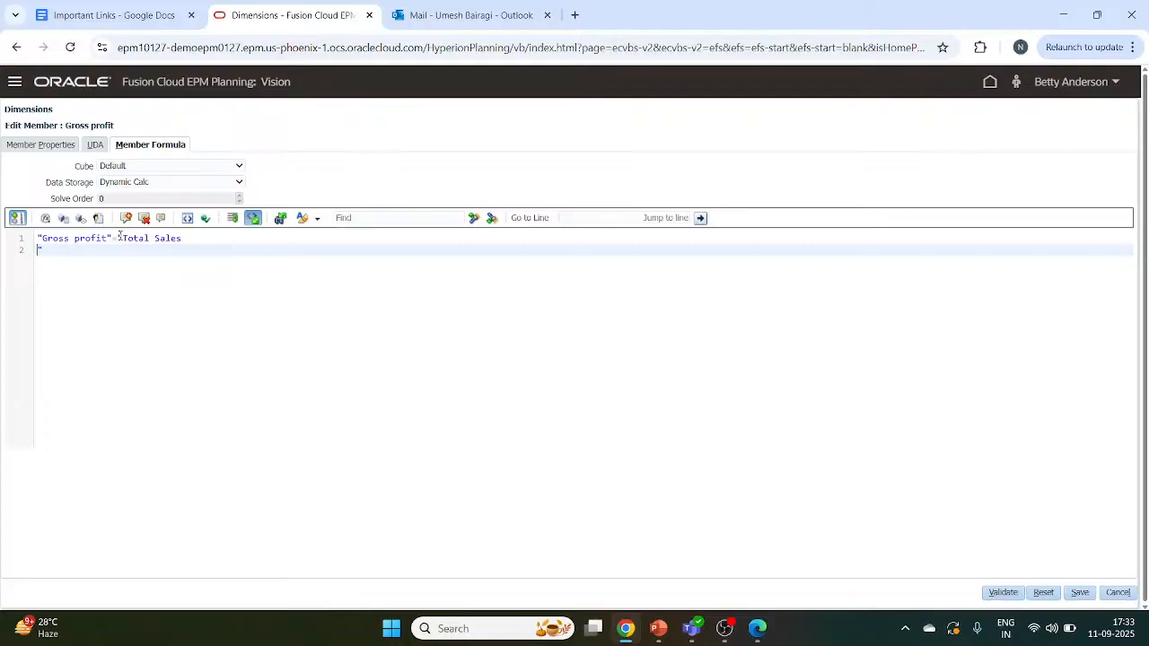
key(BackSpace)
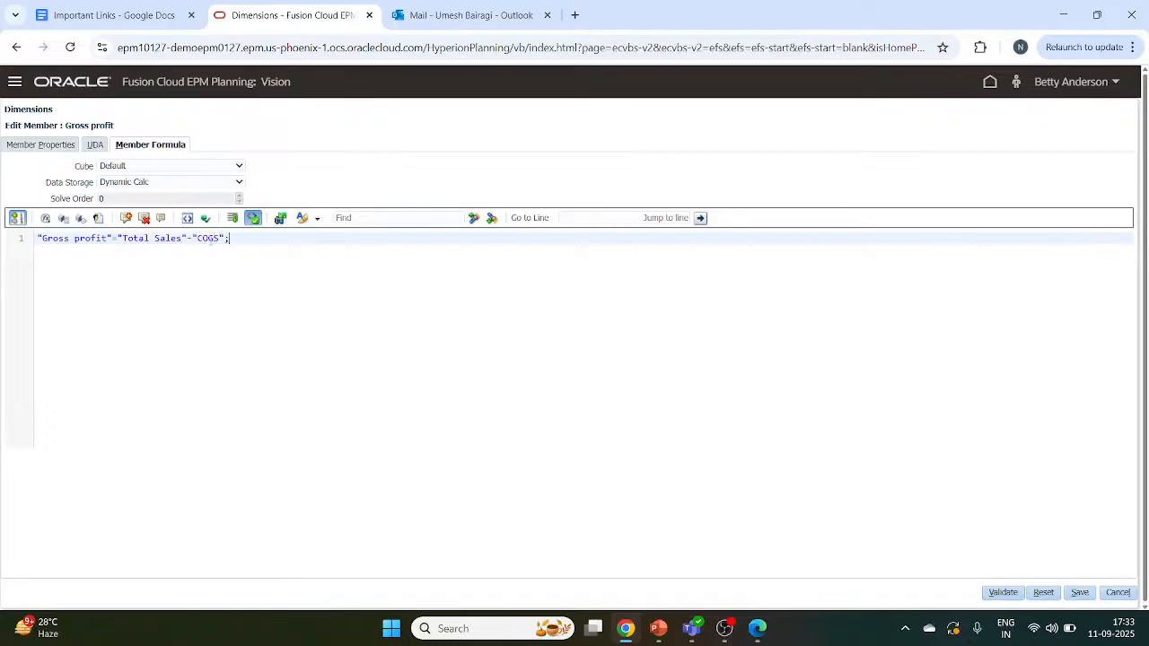
click(1007, 595)
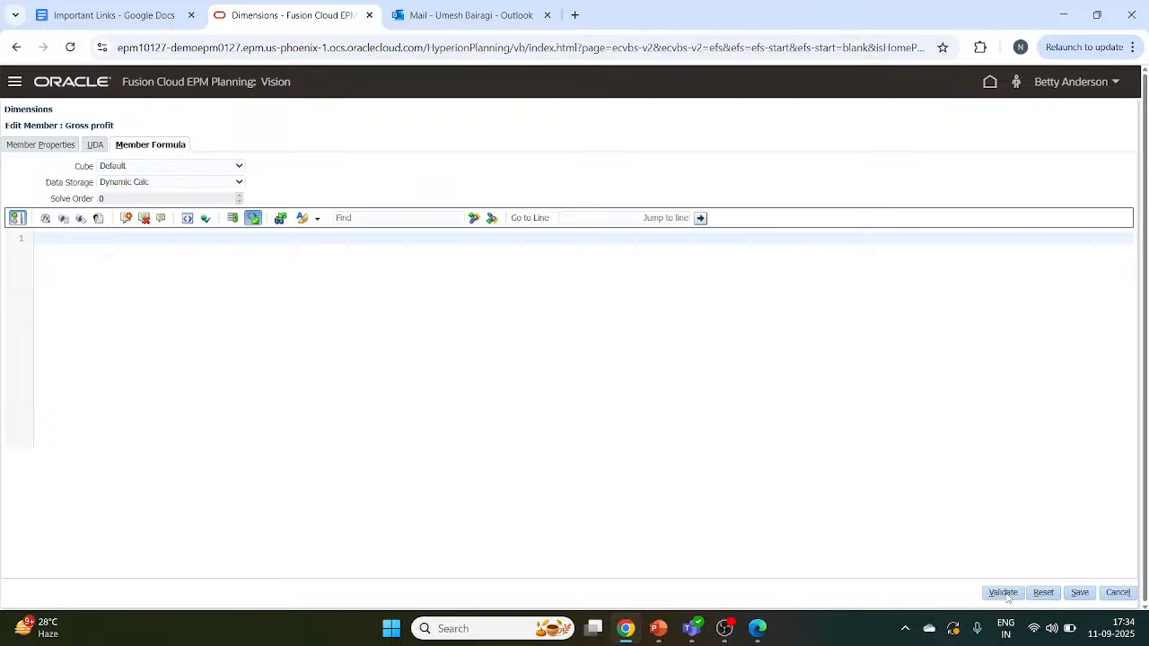
click(1003, 593)
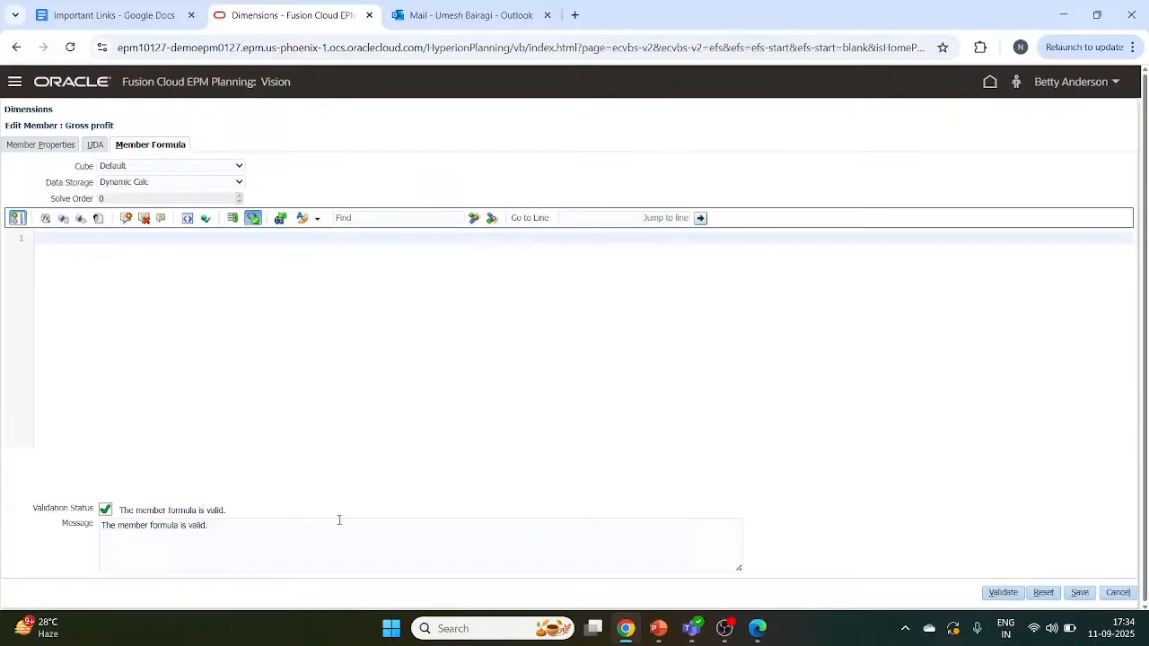
Save the Gross profit member, then reopen its member formula for review and save the member again.
click(1081, 593)
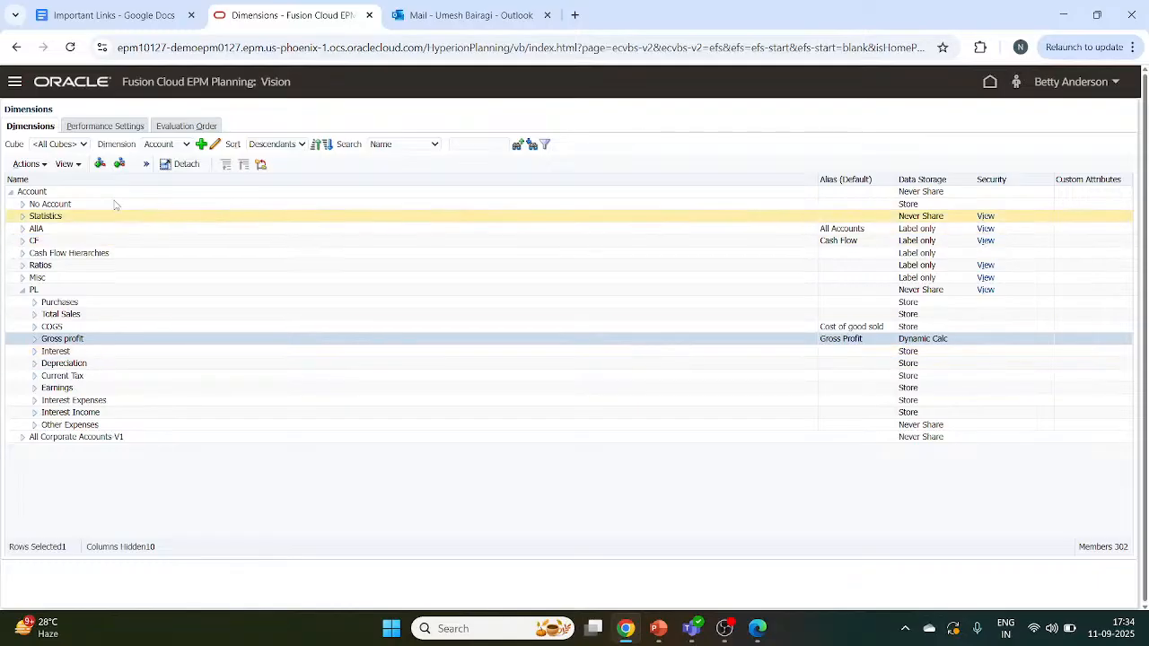
click(117, 326)
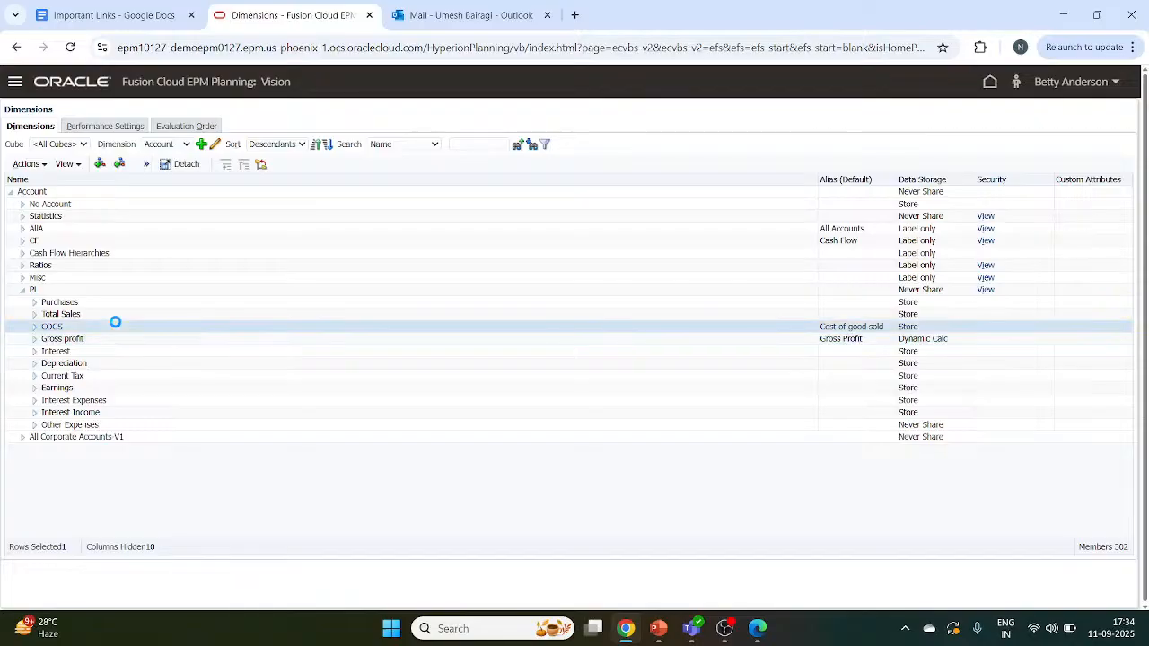
click(115, 341)
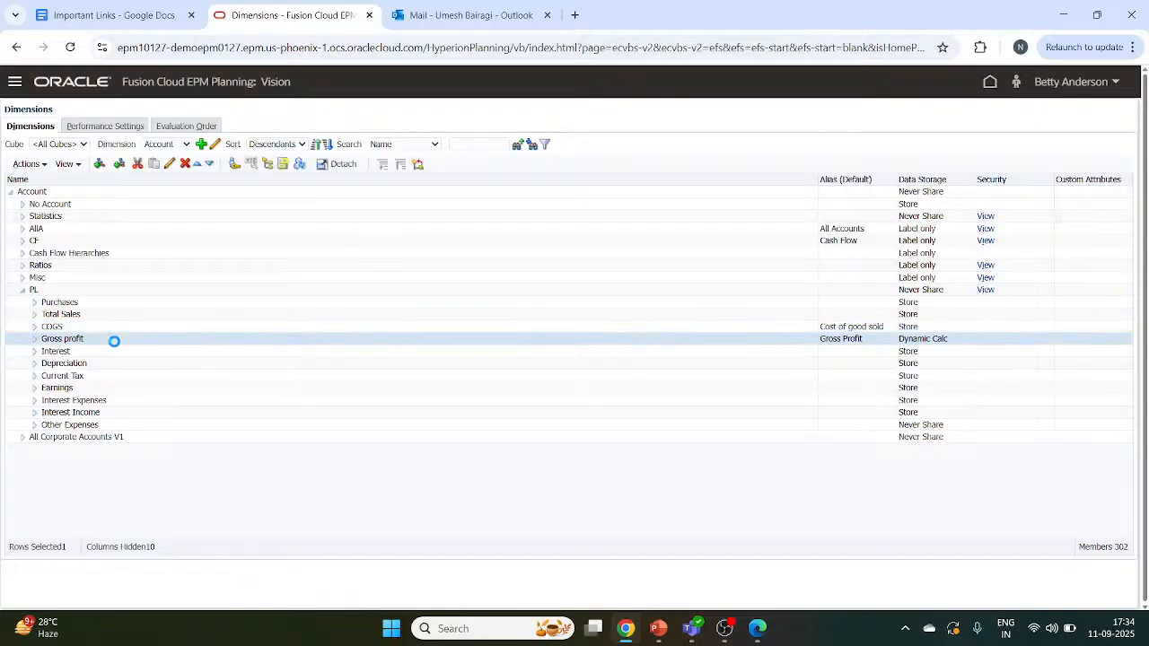
click(172, 166)
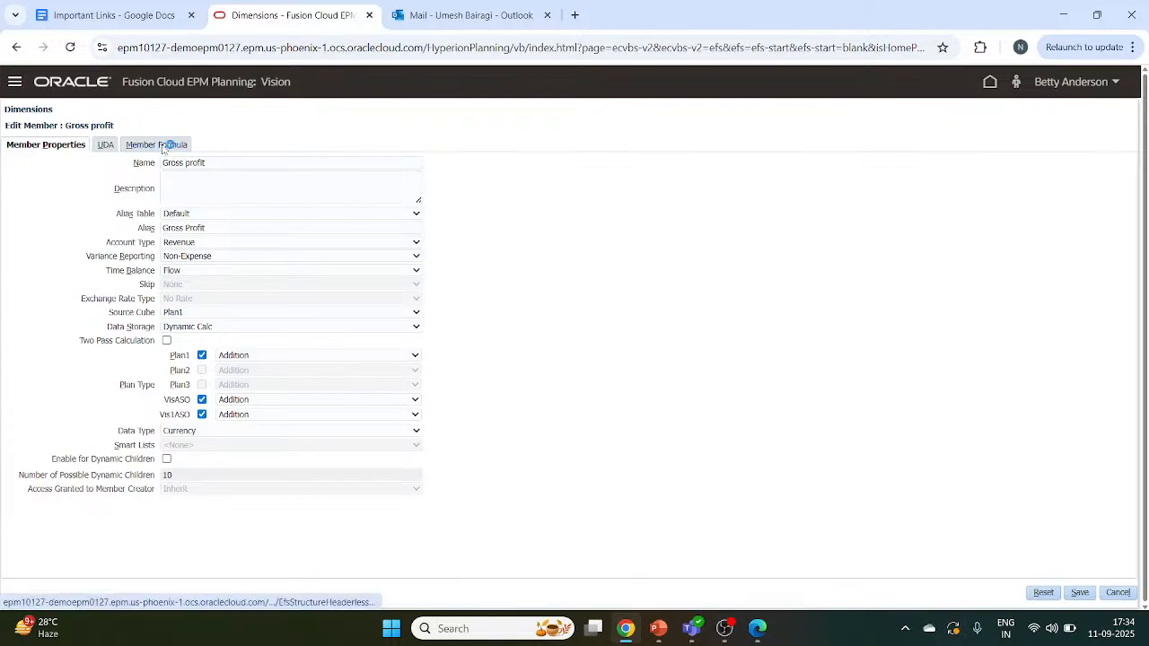
click(163, 146)
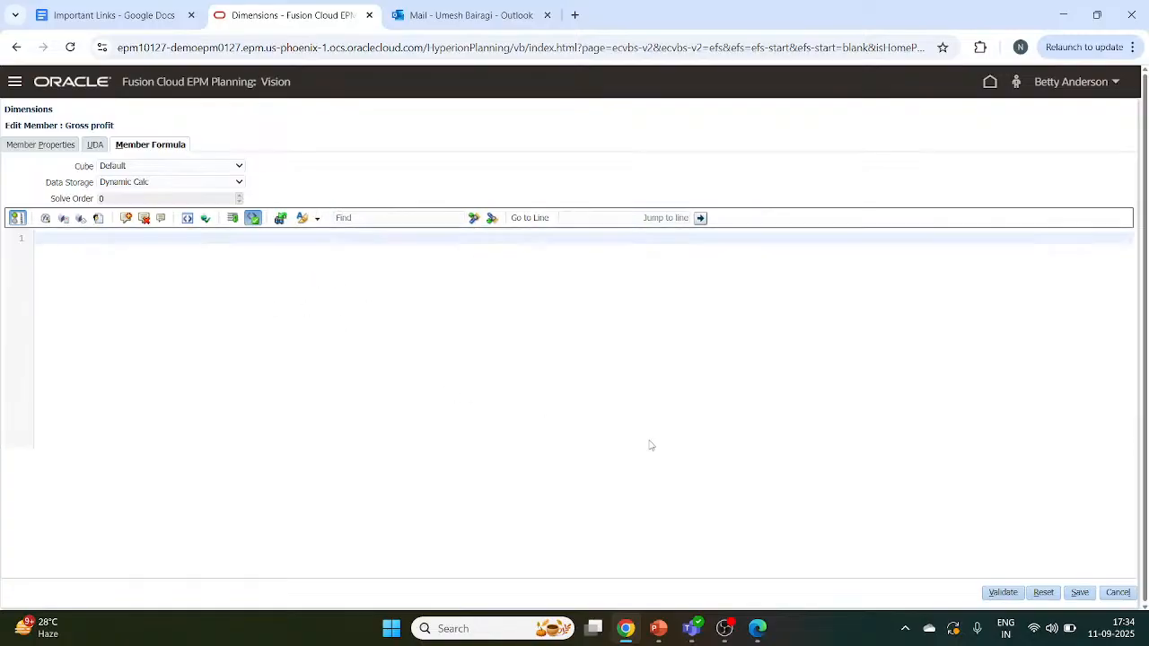
click(1082, 595)
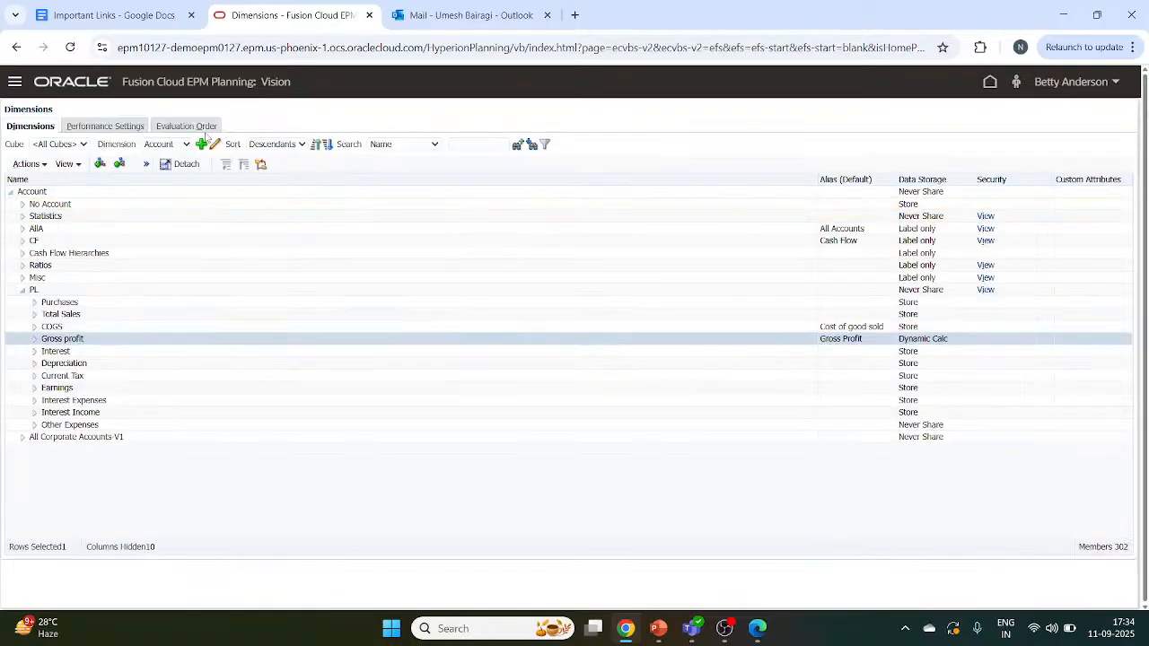
Create a new simple form named "form 1" in the Forms area.
click(14, 81)
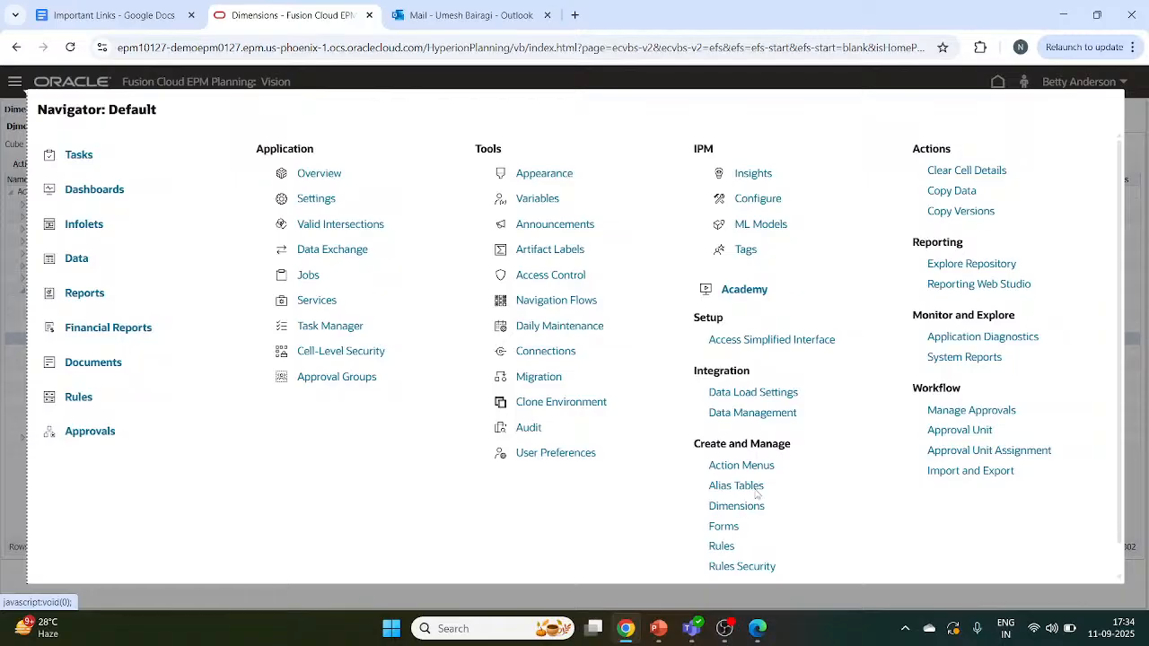
click(725, 528)
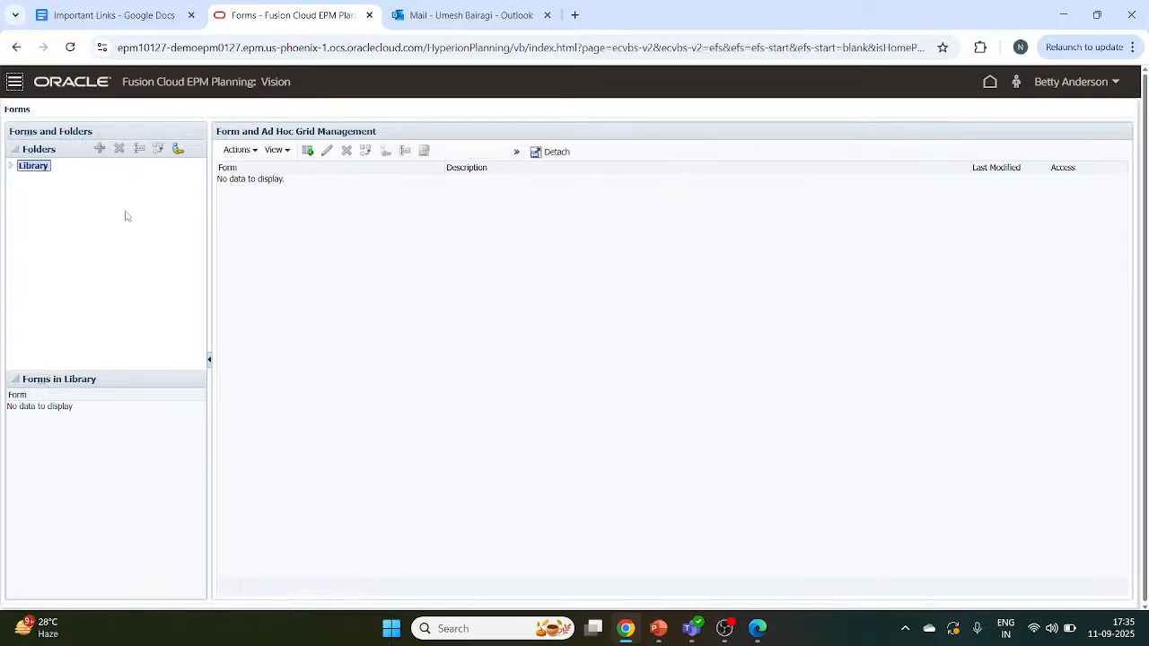
click(307, 151)
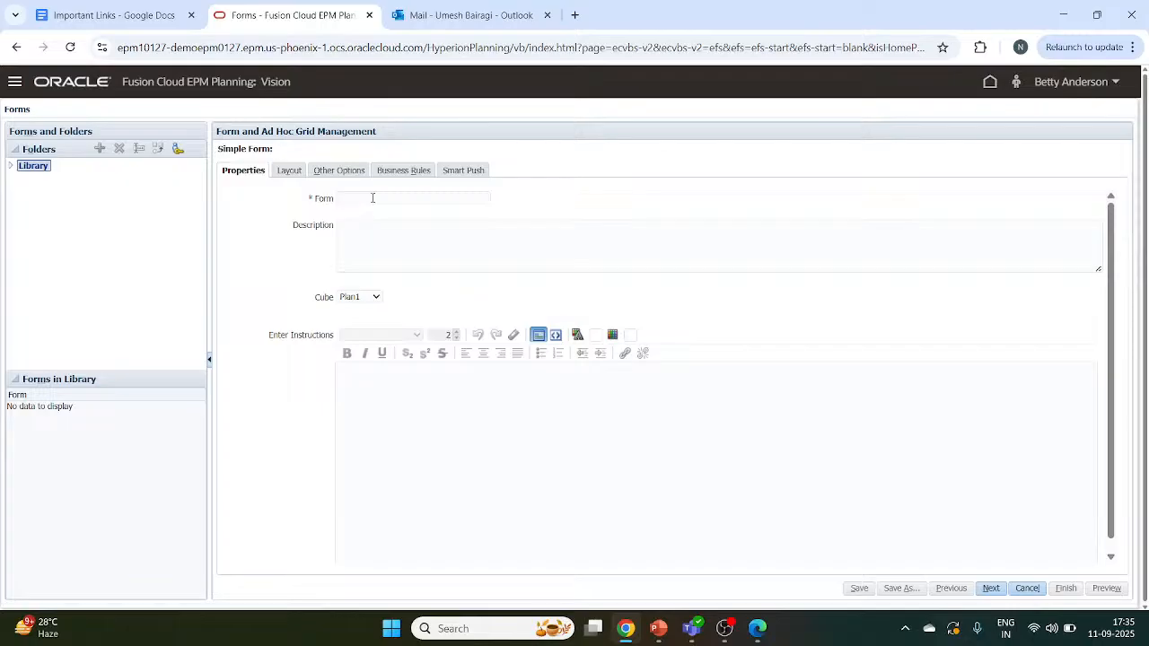
click(372, 198)
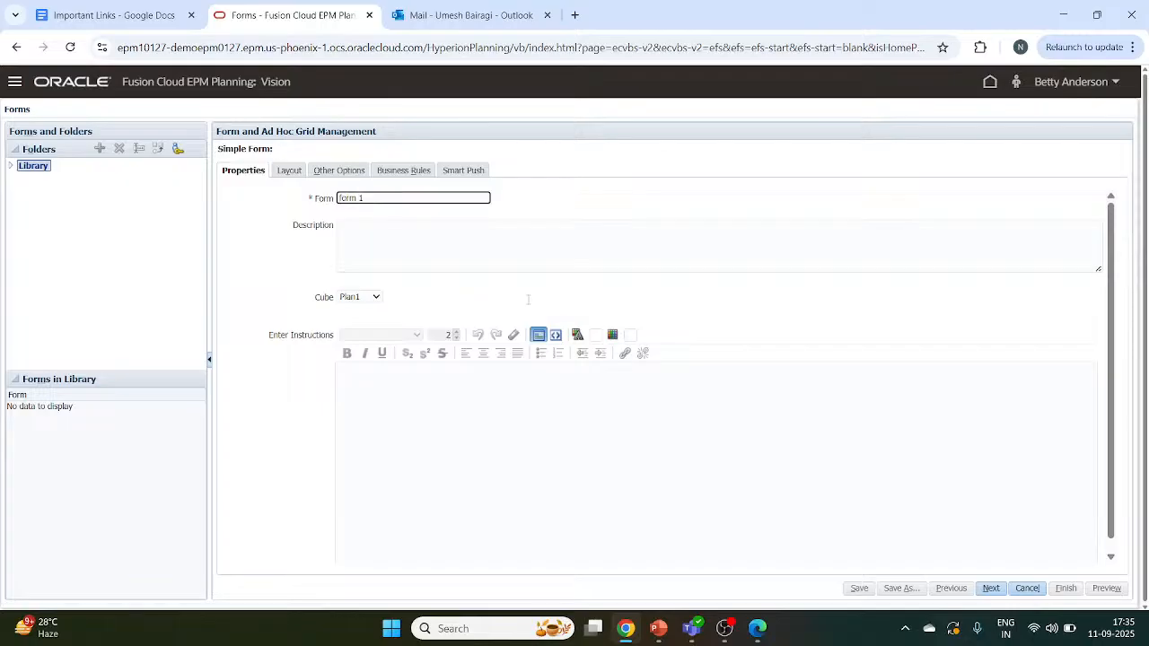
In the form's layout, place the Account dimension in the rows and the Entity dimension in the columns.
click(991, 588)
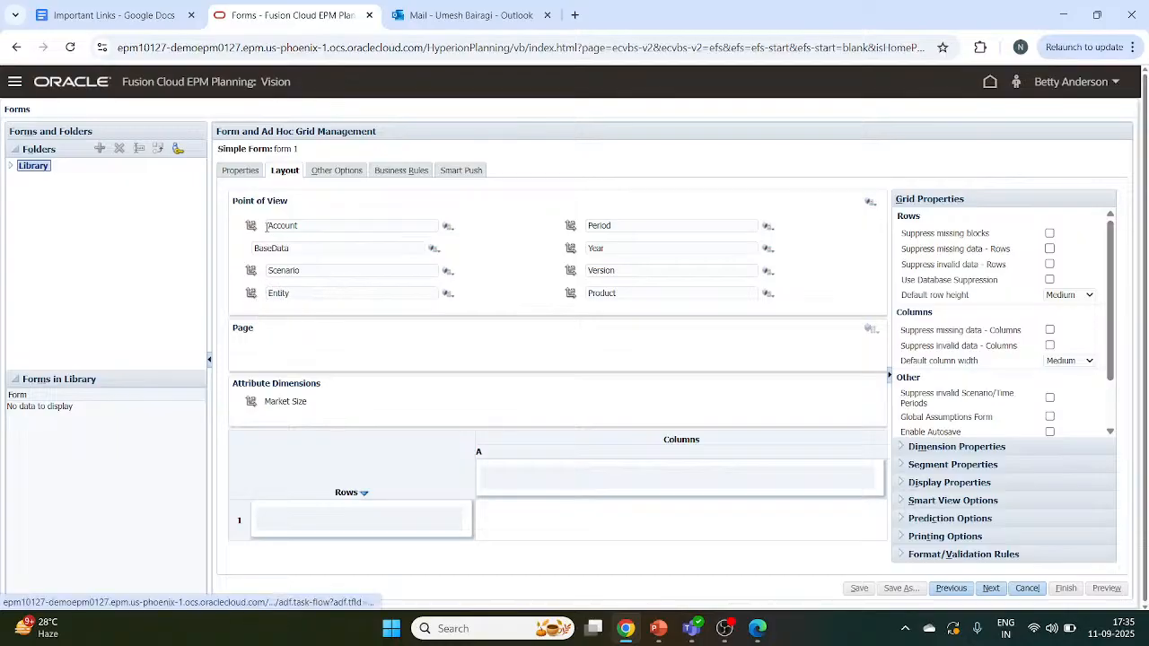
drag(253, 229, 269, 514)
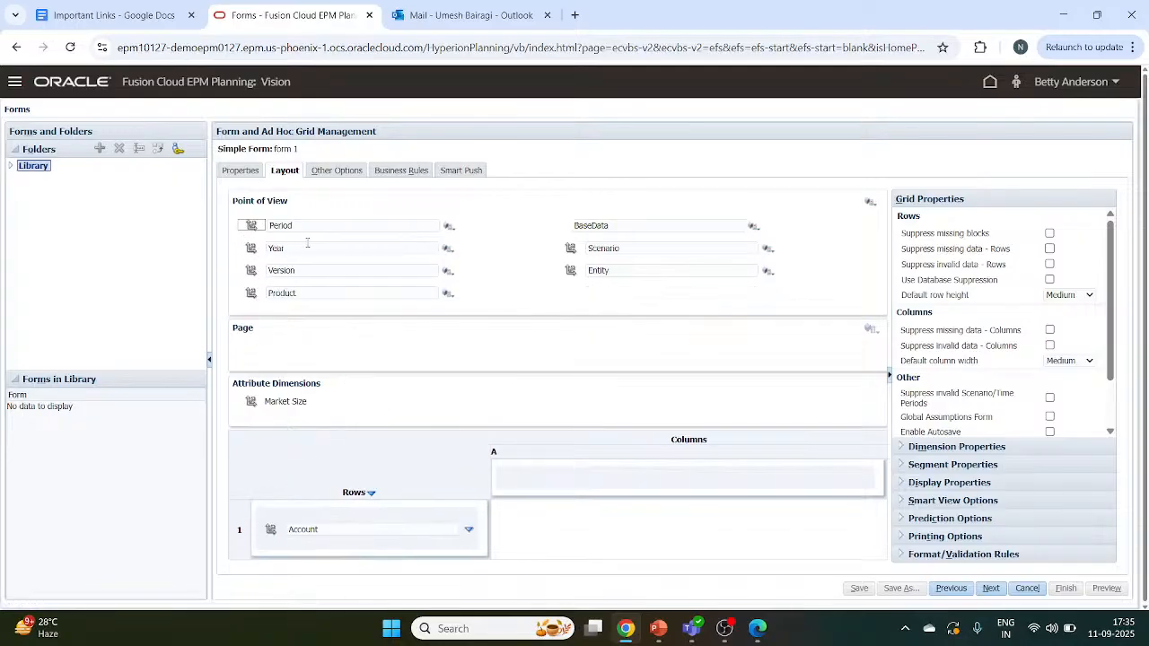
drag(571, 272, 526, 480)
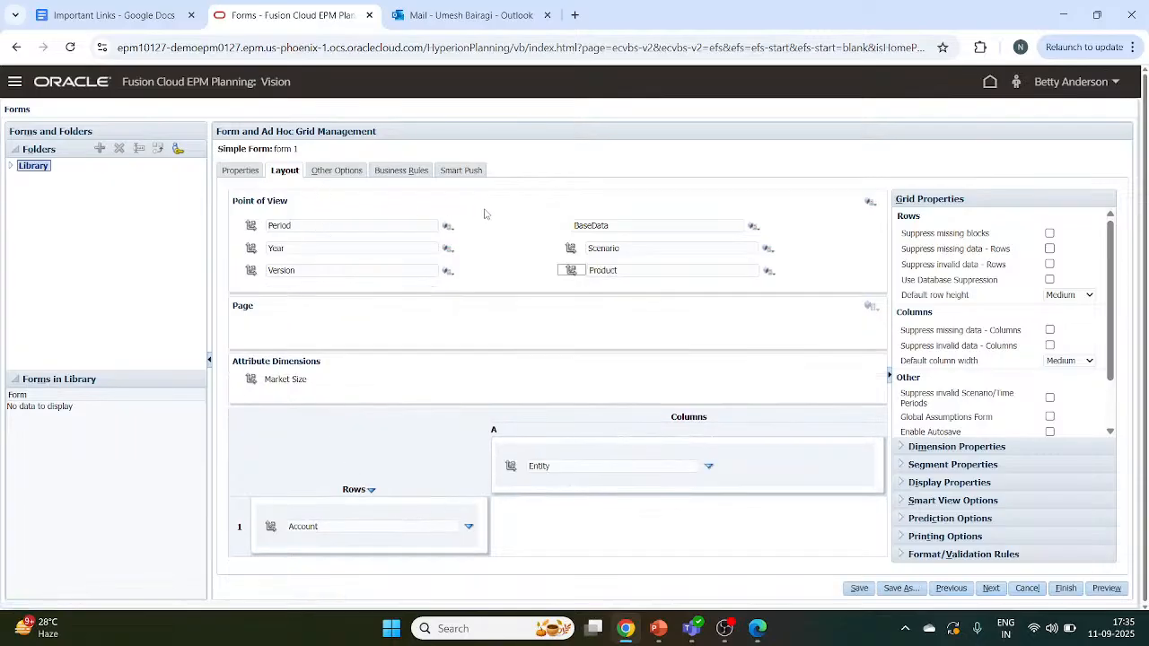
Set the Period in the form's point of view to Jan, found under Q1 of YearTotal.
click(449, 231)
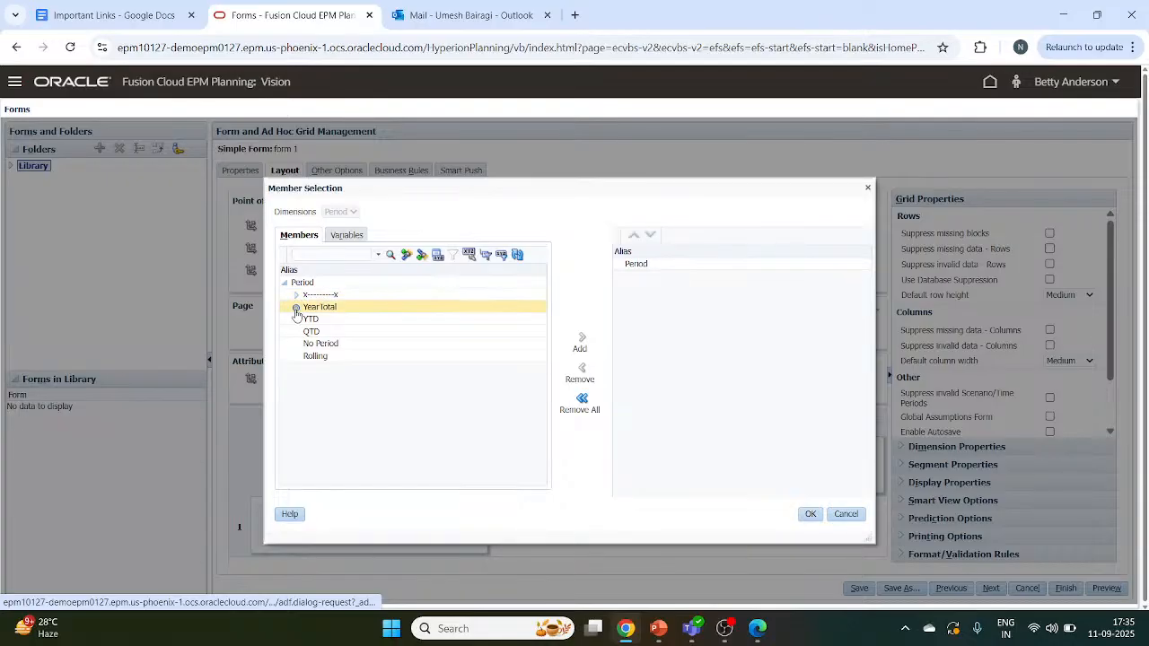
click(297, 308)
click(310, 321)
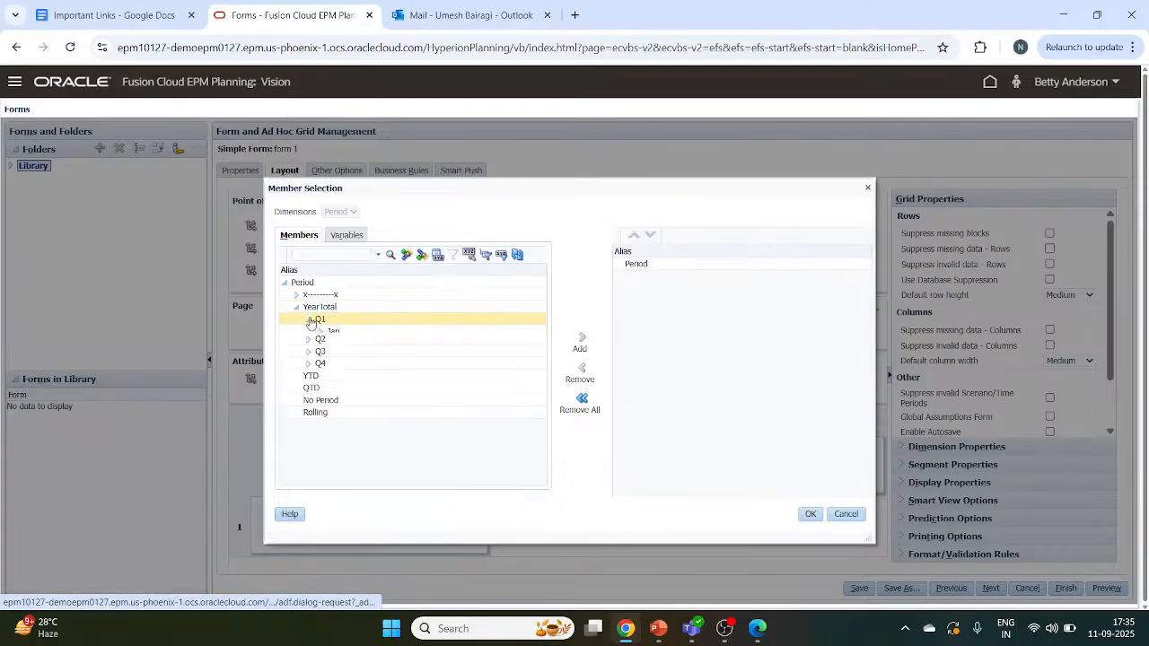
click(327, 334)
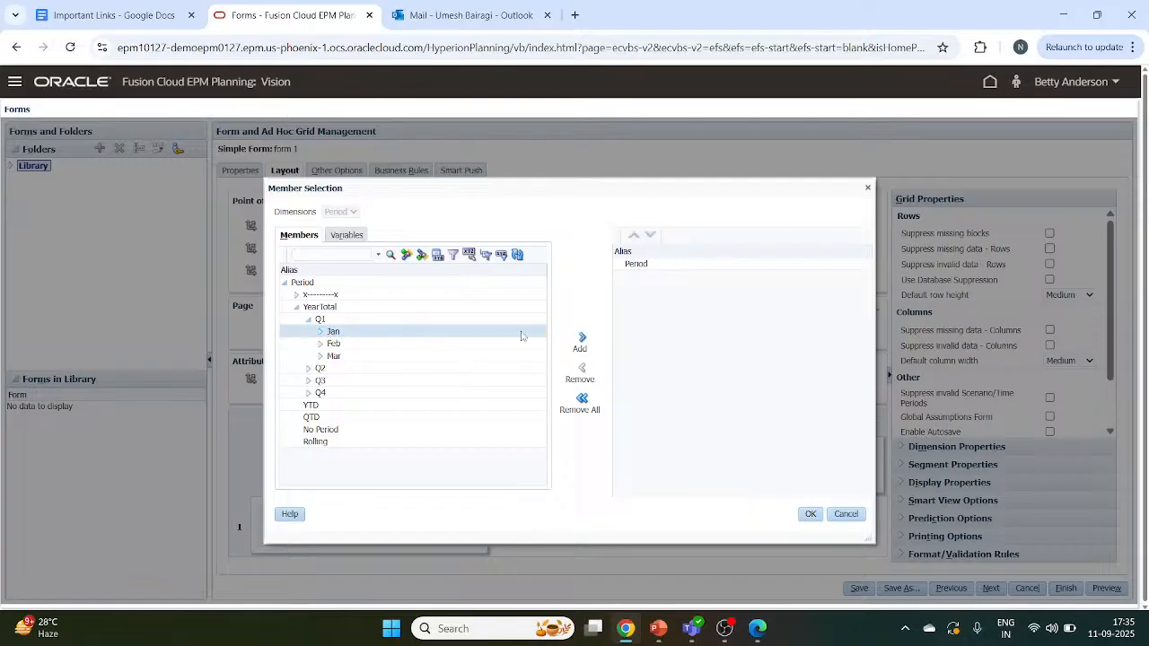
click(585, 337)
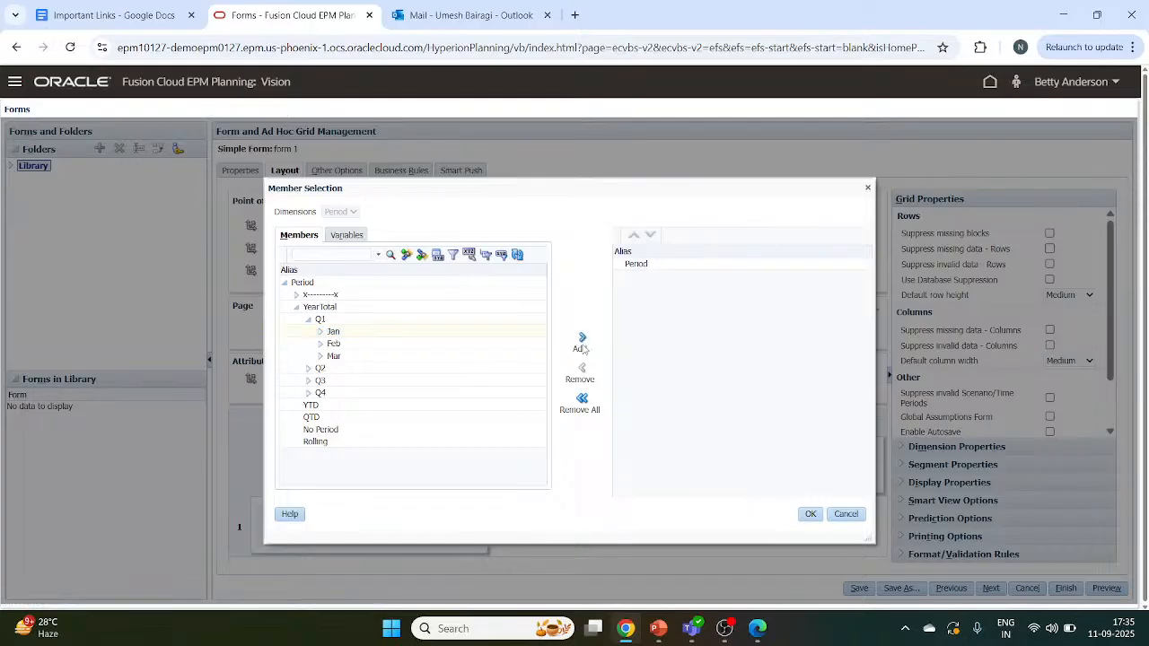
click(582, 339)
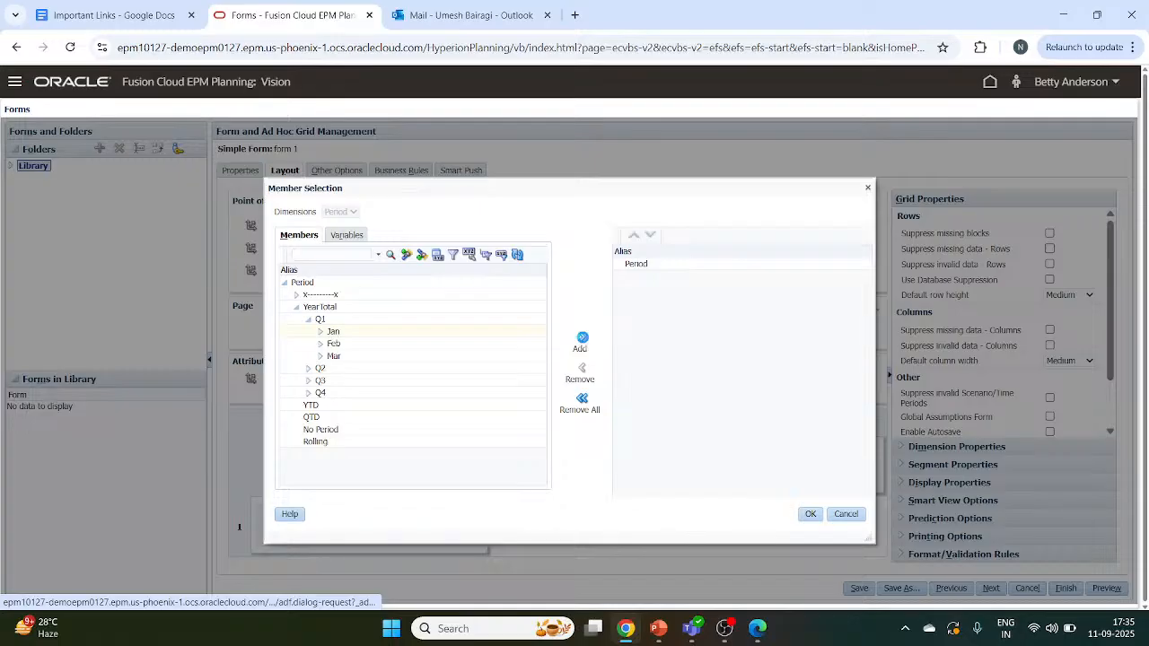
click(813, 516)
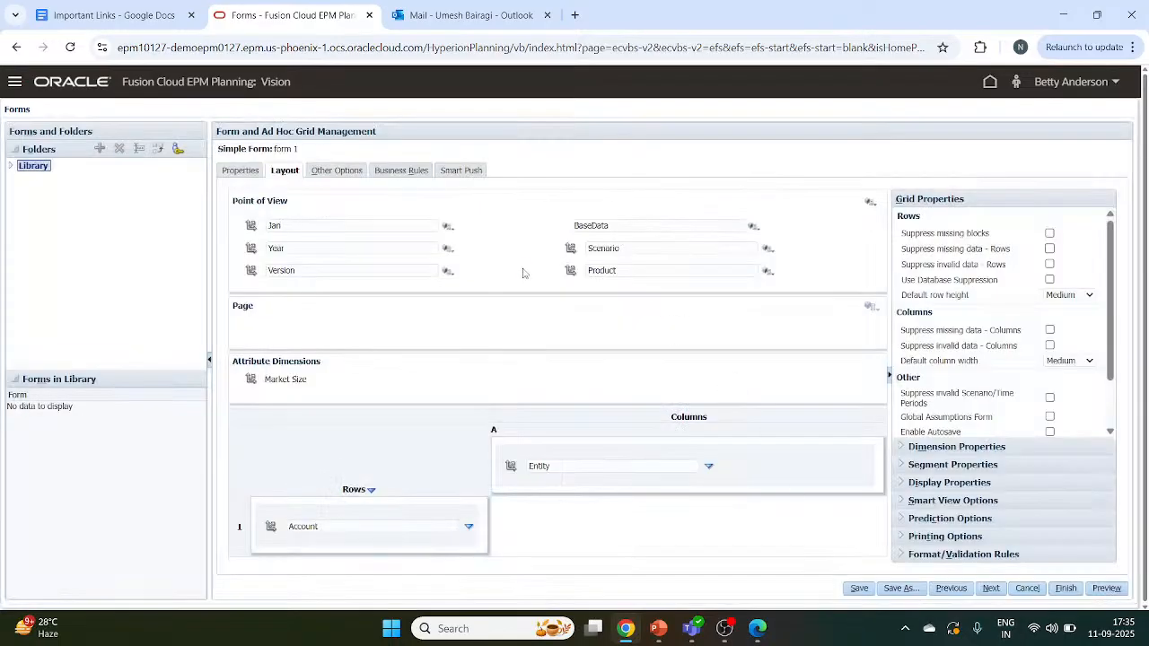
Set the point of view's Year to FY26 and its Version to Working.
click(416, 247)
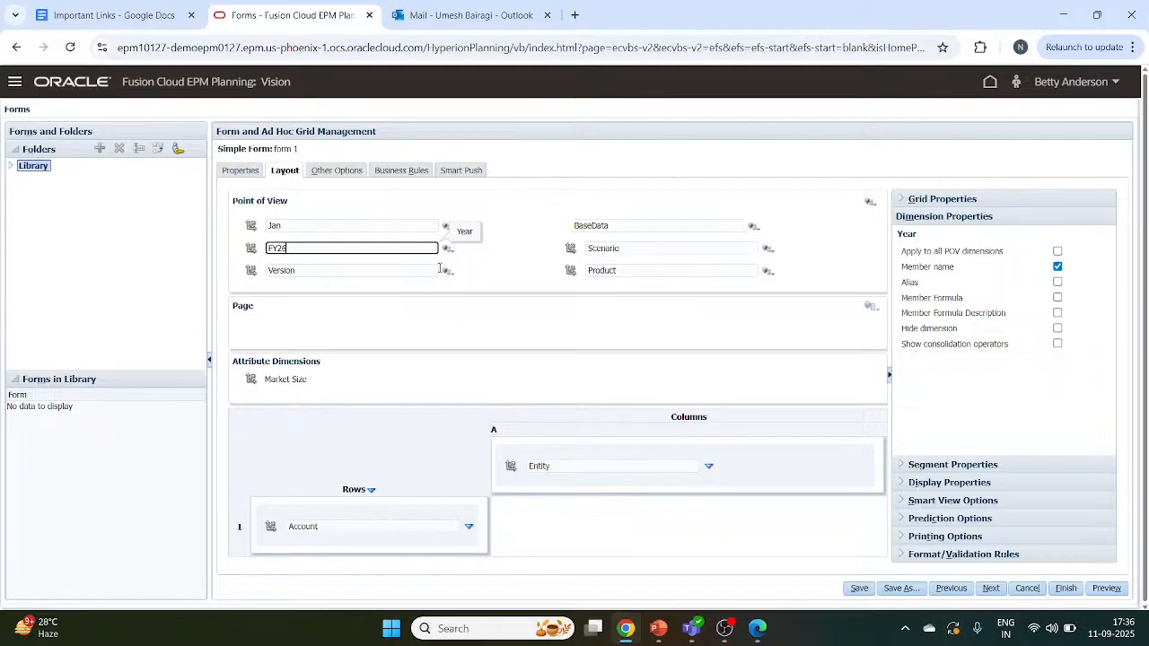
click(447, 274)
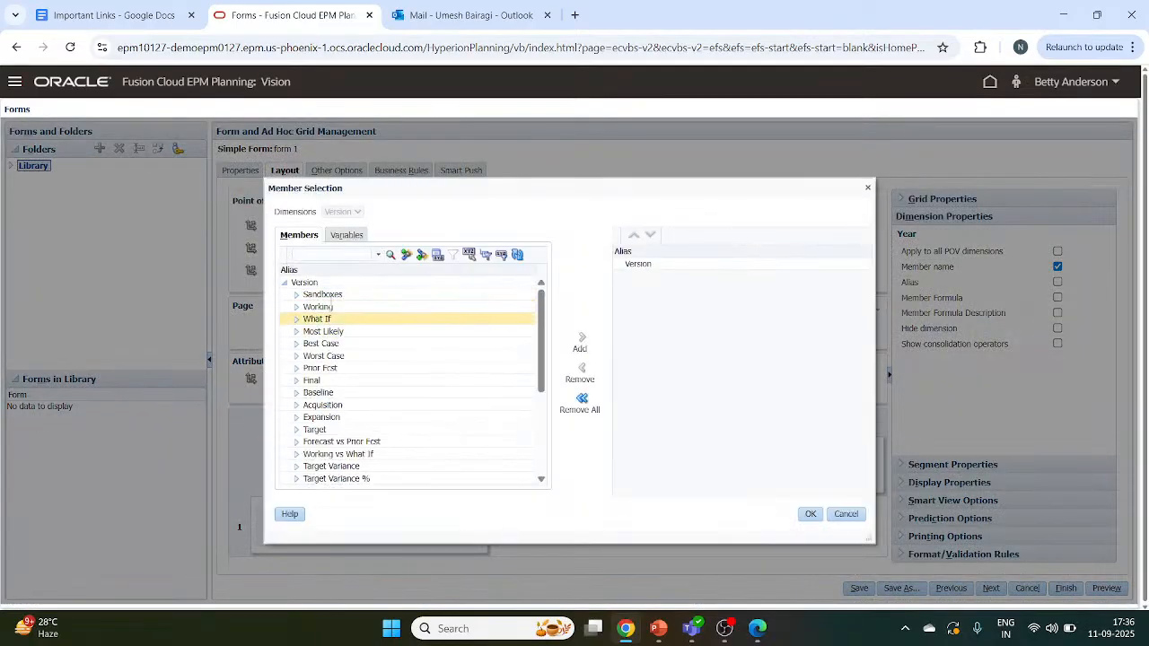
click(318, 306)
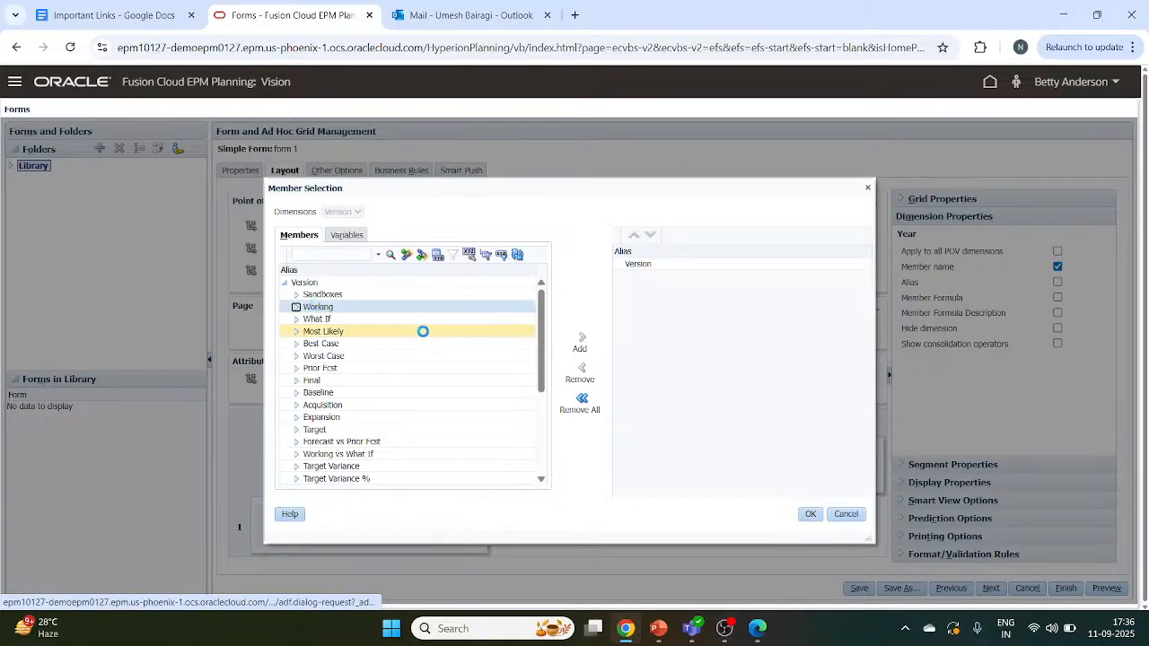
click(582, 345)
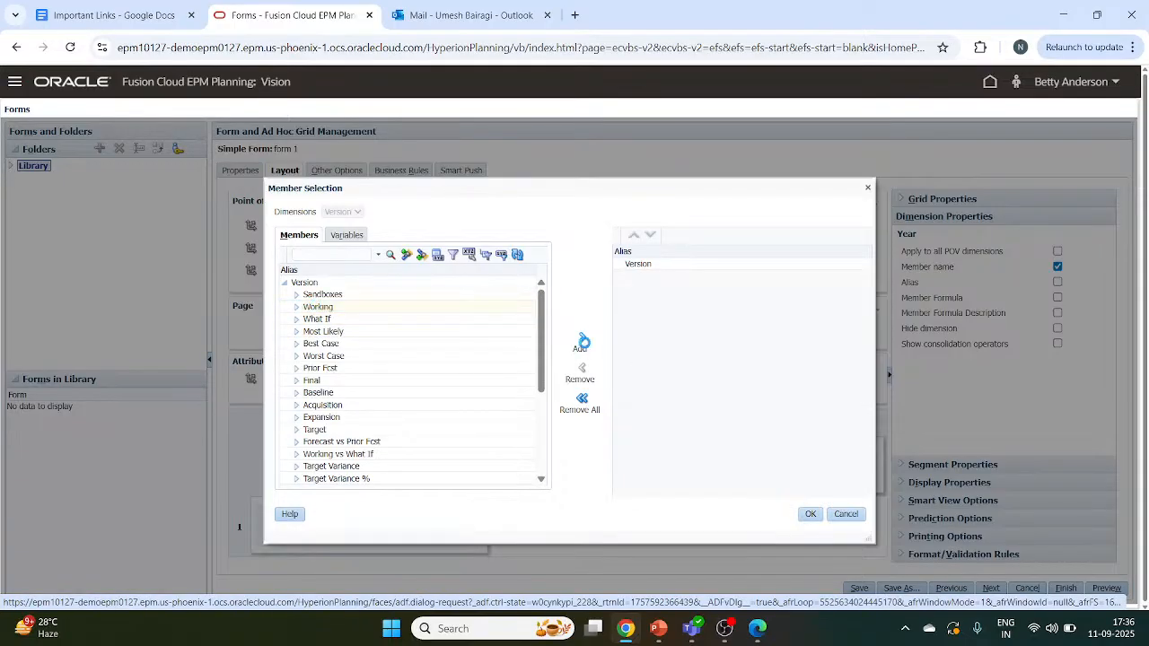
click(811, 514)
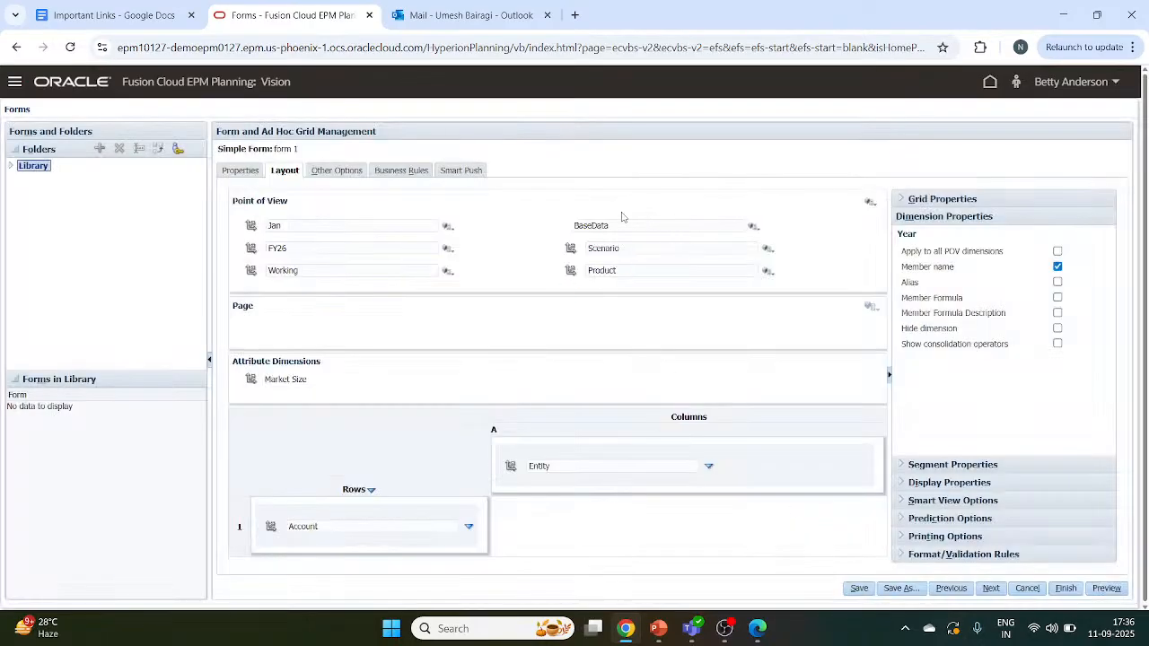
Set the Scenario in the form's point of view to Plan.
click(640, 249)
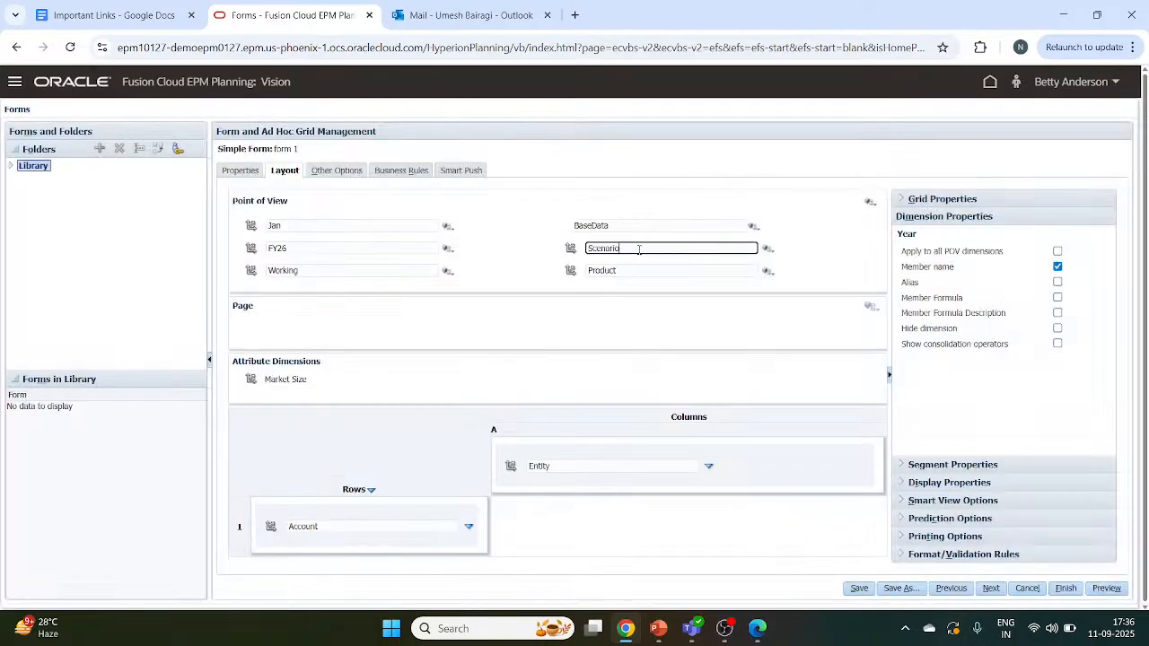
click(768, 250)
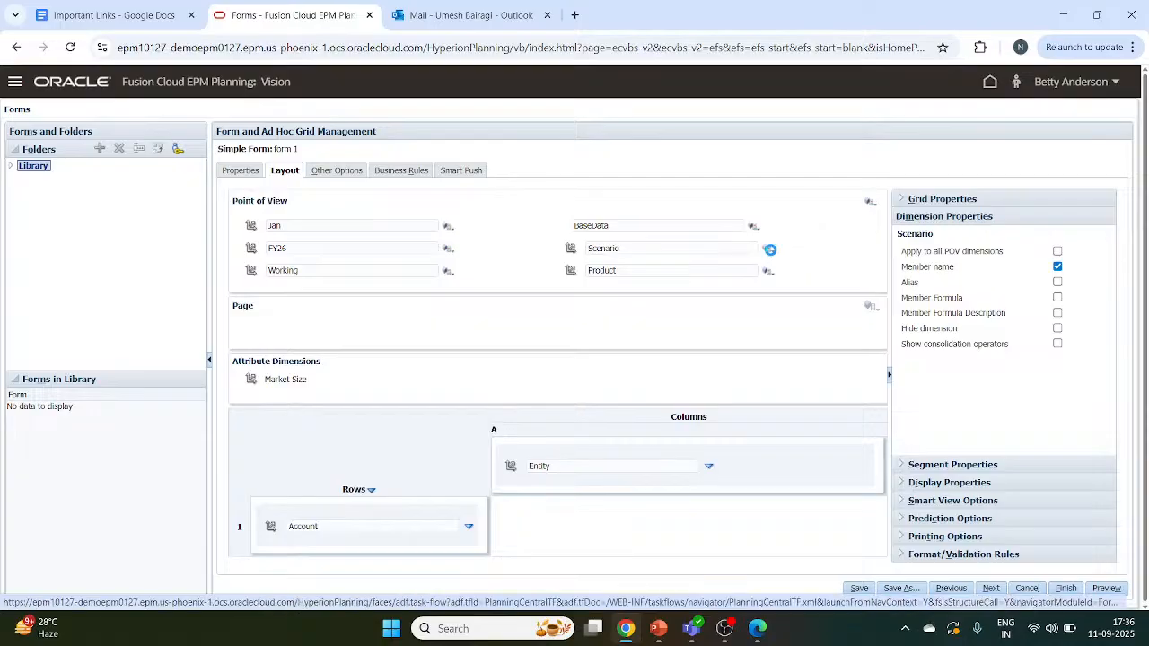
click(770, 249)
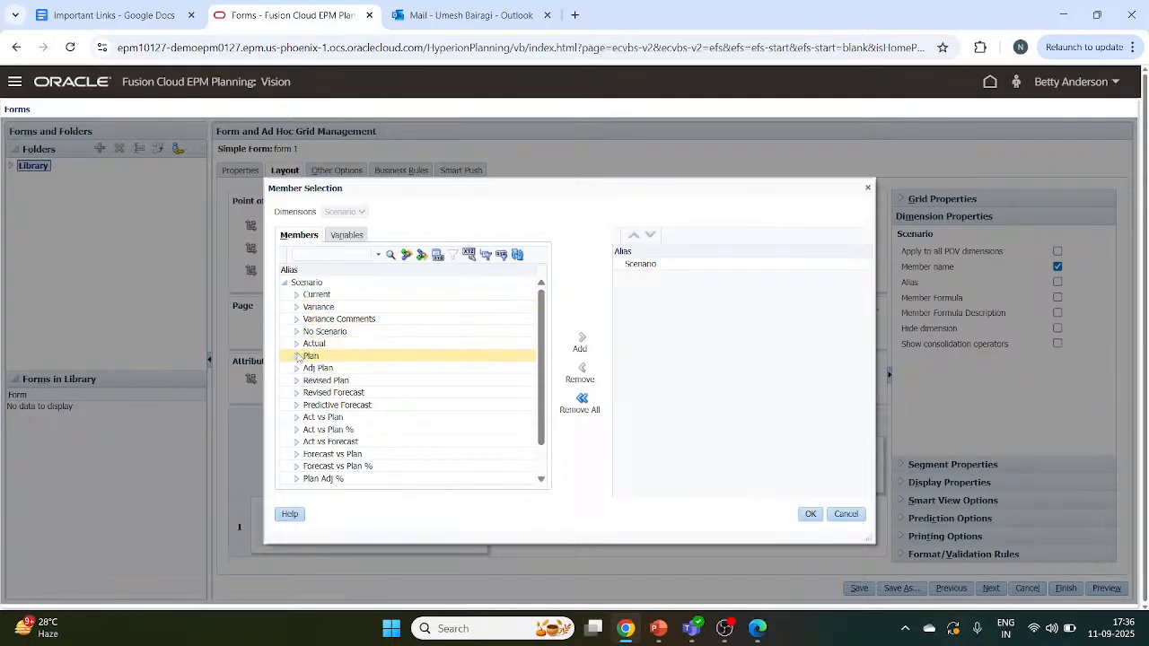
click(400, 356)
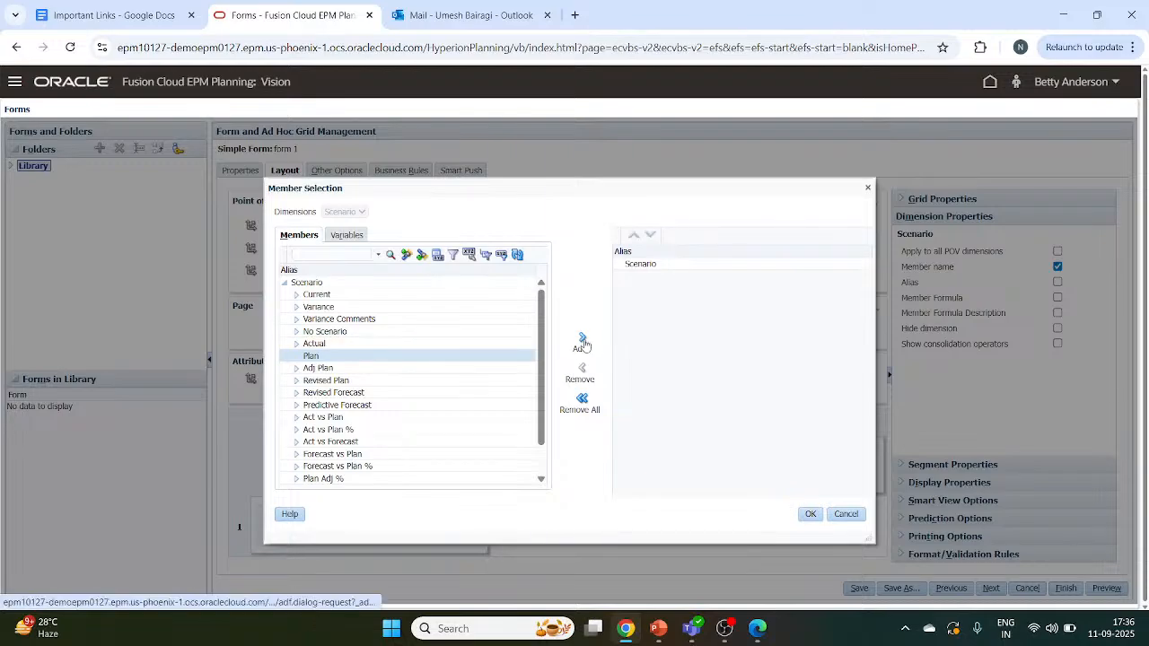
click(584, 342)
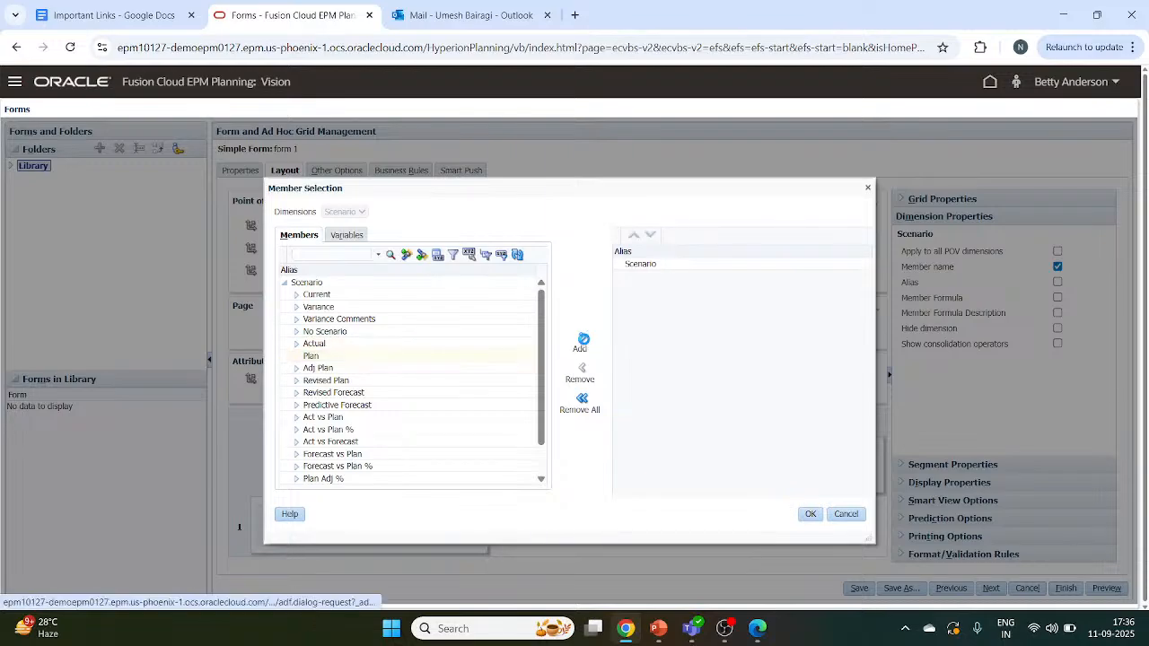
click(810, 514)
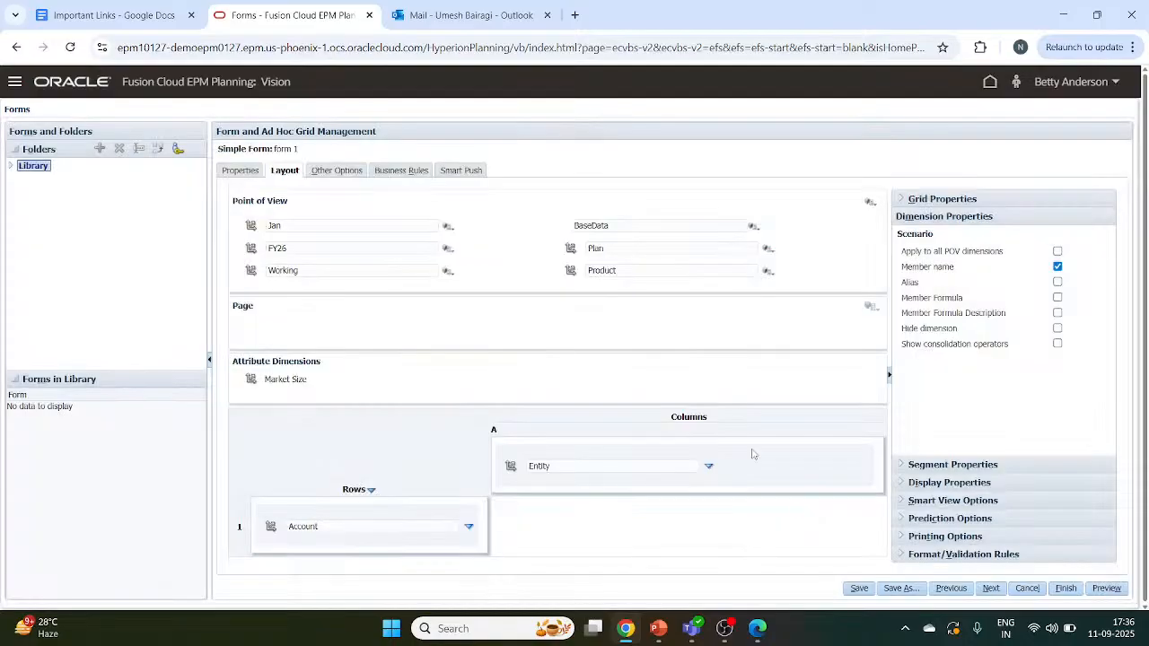
Set the Product in the form's point of view to No Product.
click(629, 271)
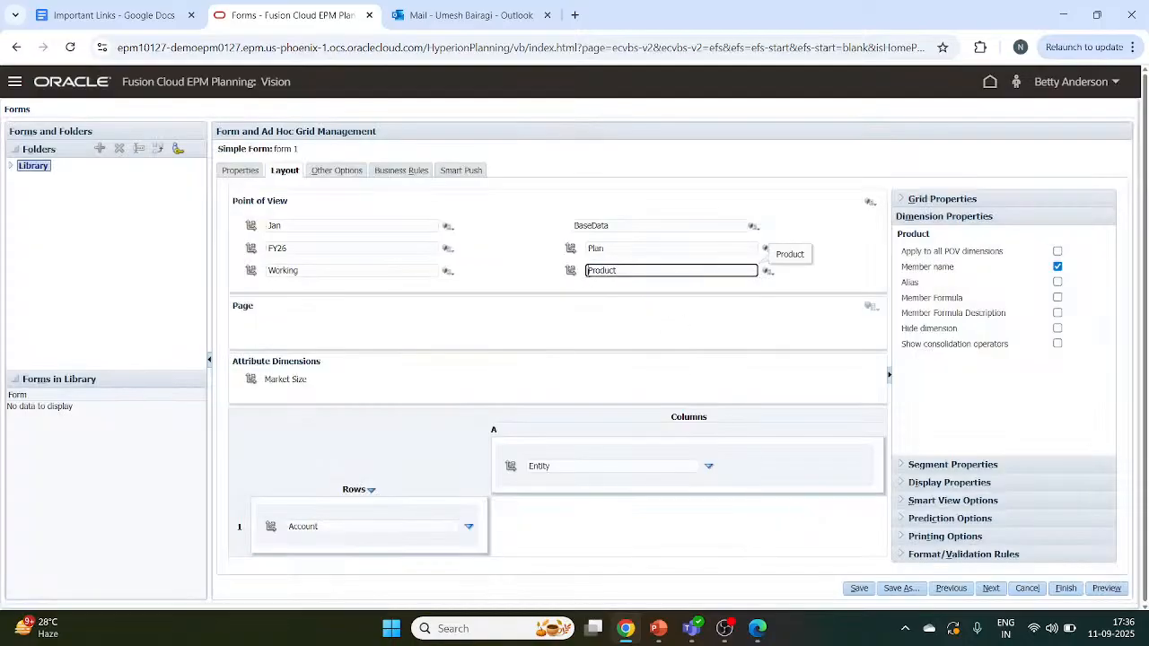
click(588, 270)
text(No)
Set the form's row accounts to Total Sales, Cost of good sold and Gross Profit, found under PL.
click(468, 528)
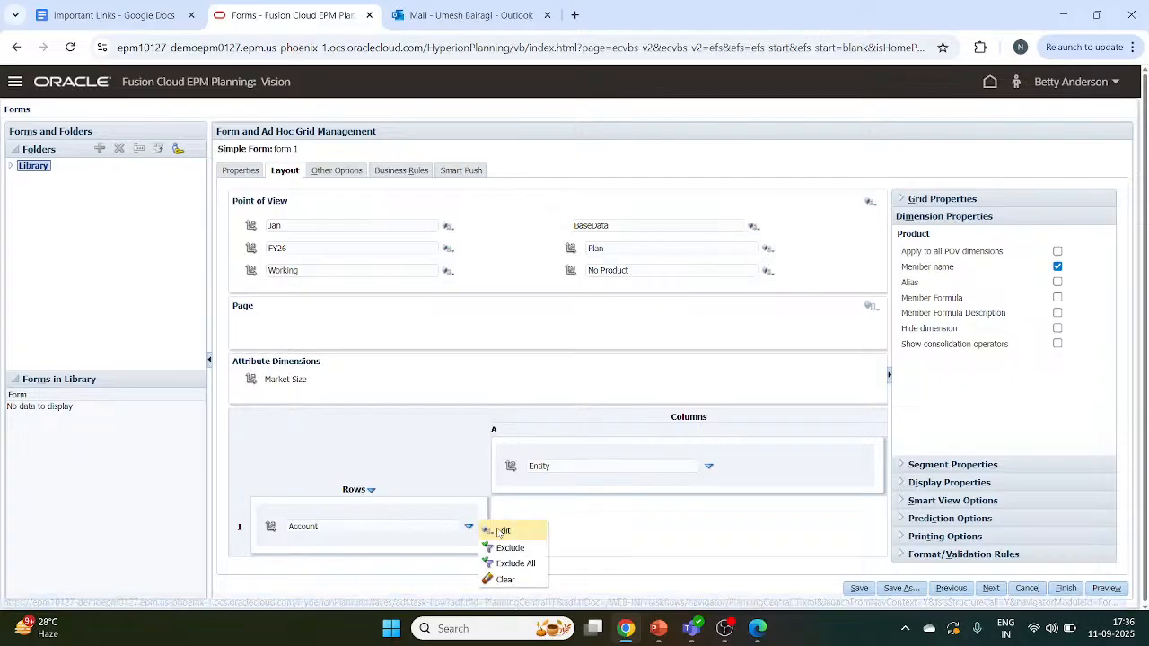
click(501, 532)
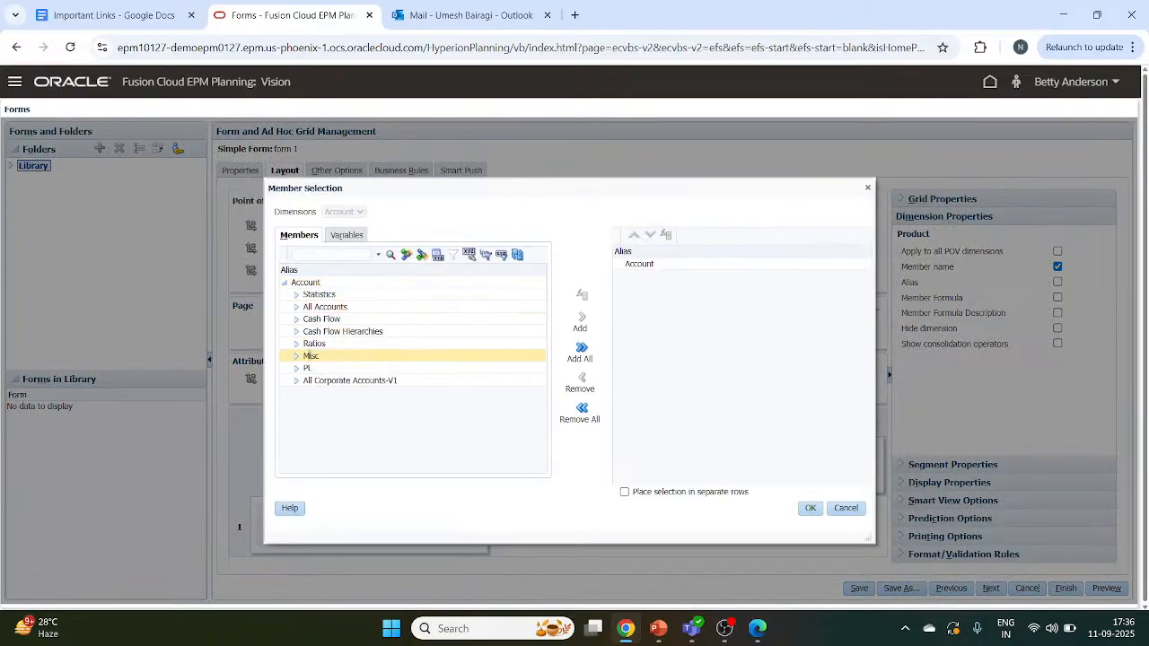
click(296, 369)
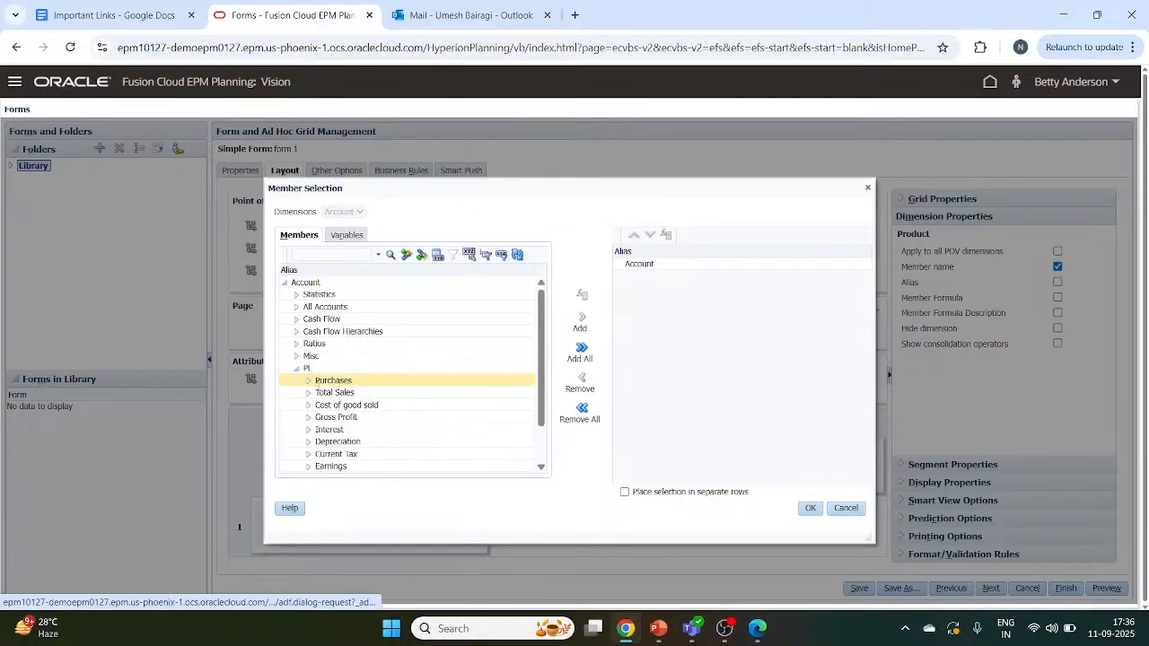
scroll(351, 397, down, 2)
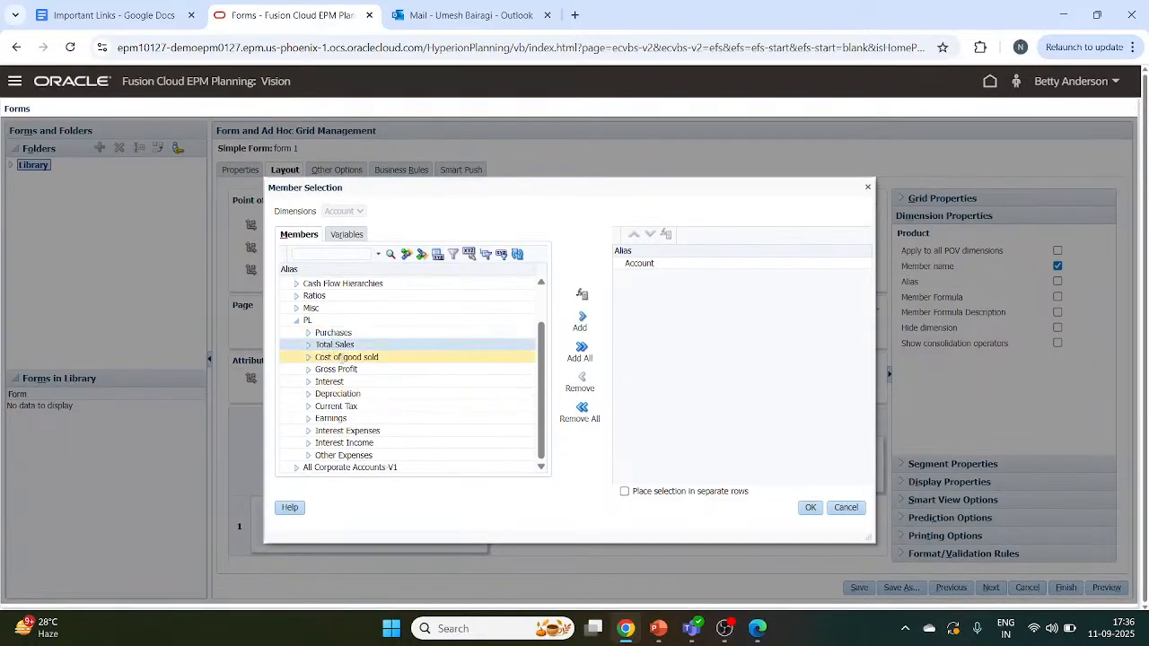
click(340, 358)
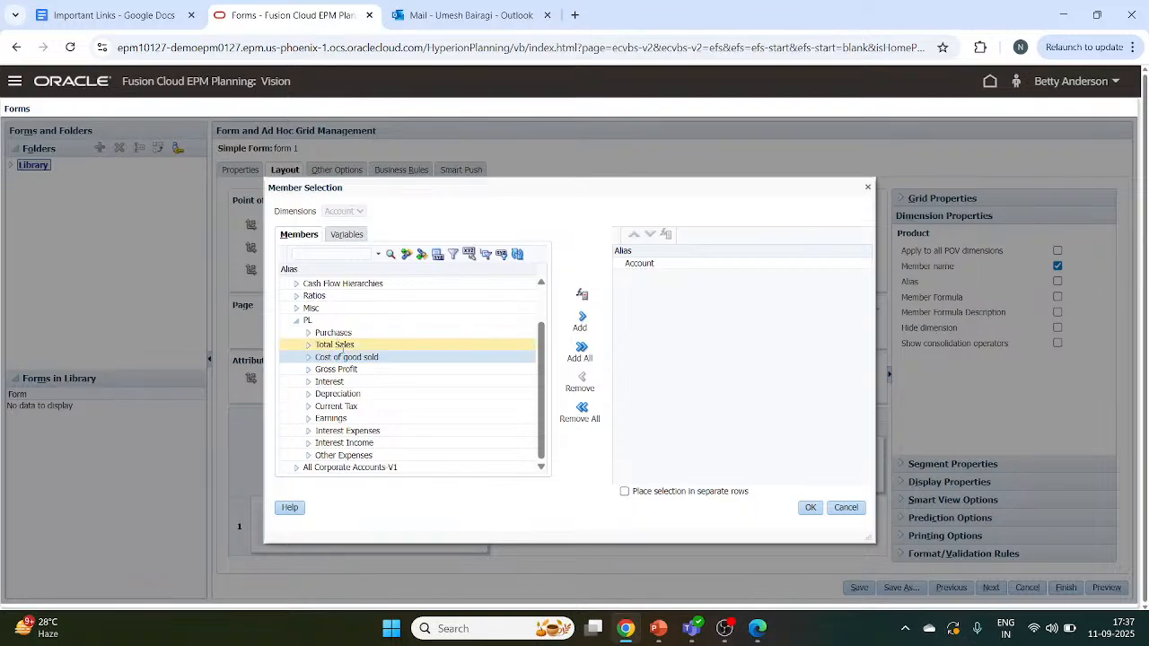
ctrl+click(344, 346)
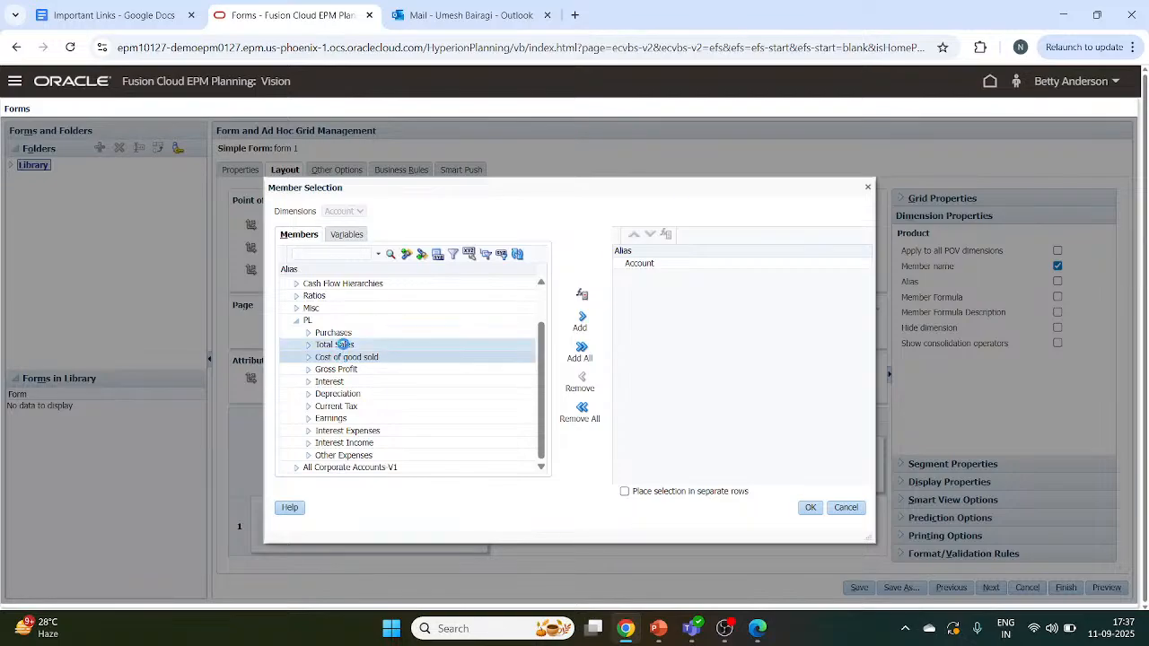
ctrl+click(355, 370)
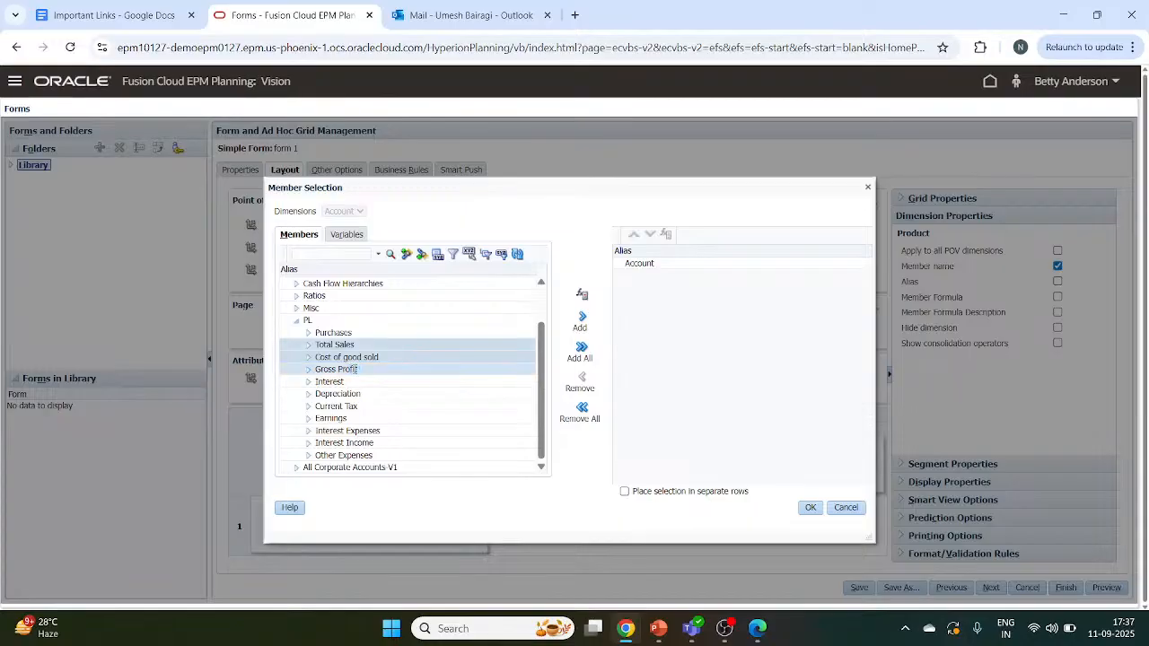
click(579, 316)
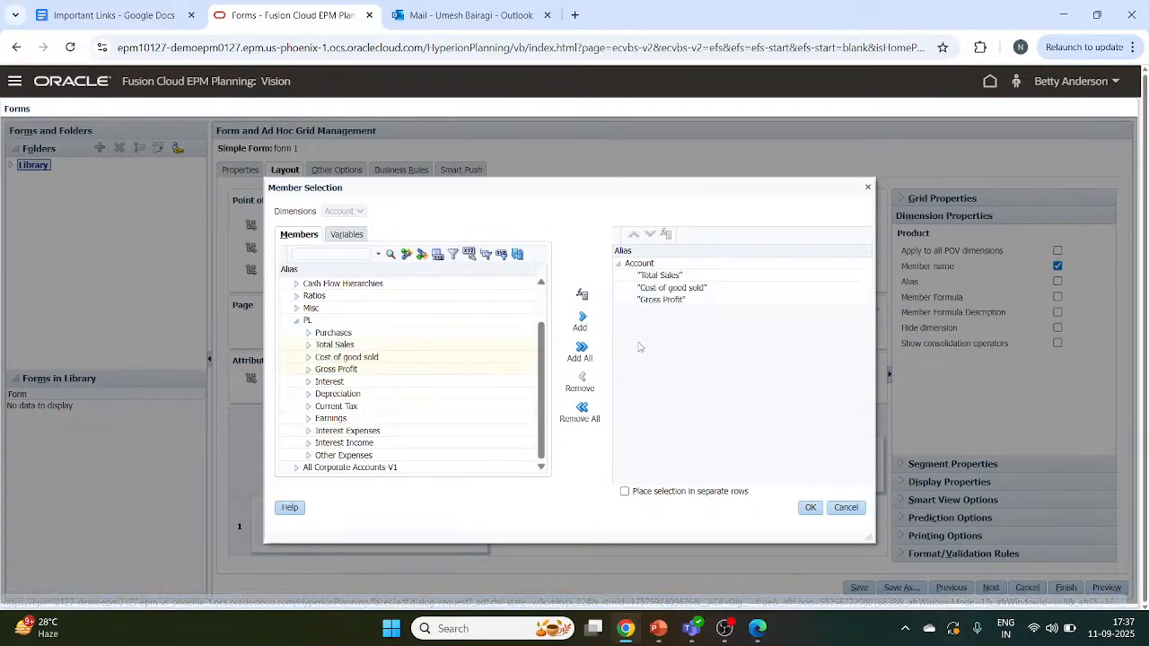
click(811, 509)
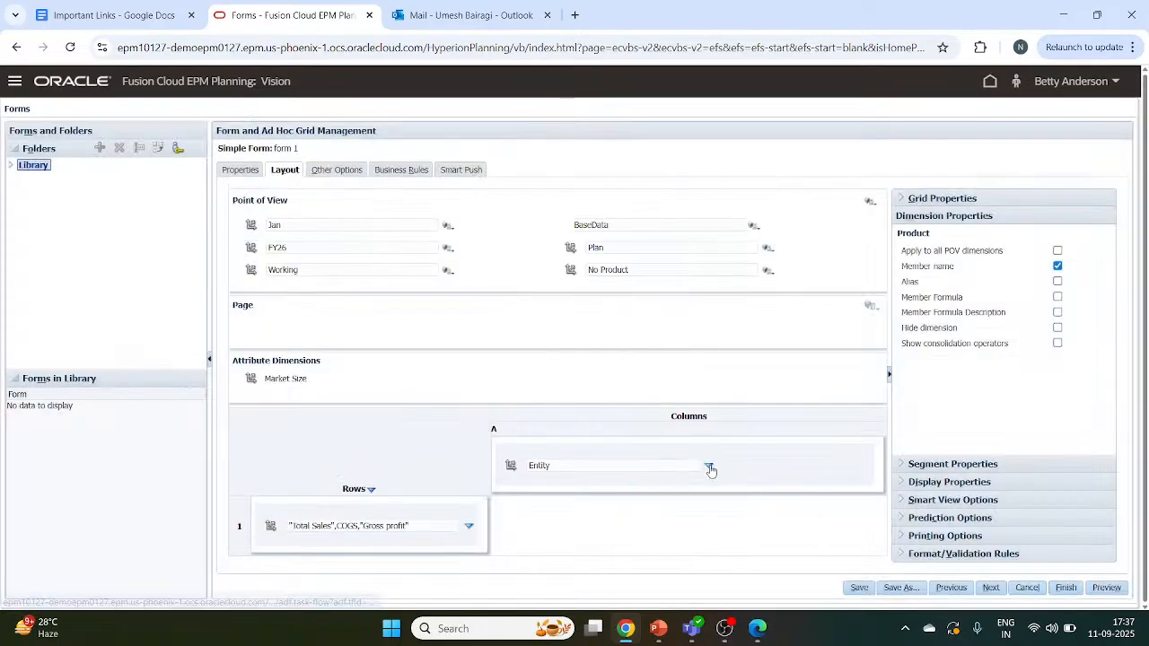
Set the form's column Entity to Facilities Resources, found under Resources in Total Department.
click(709, 466)
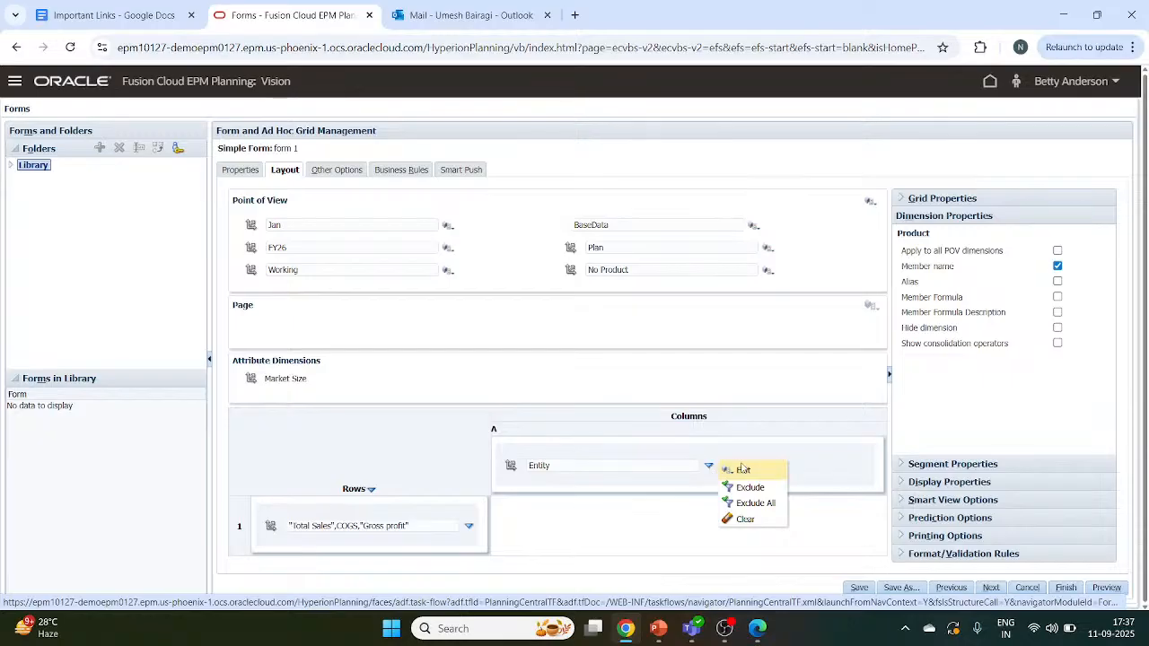
click(741, 472)
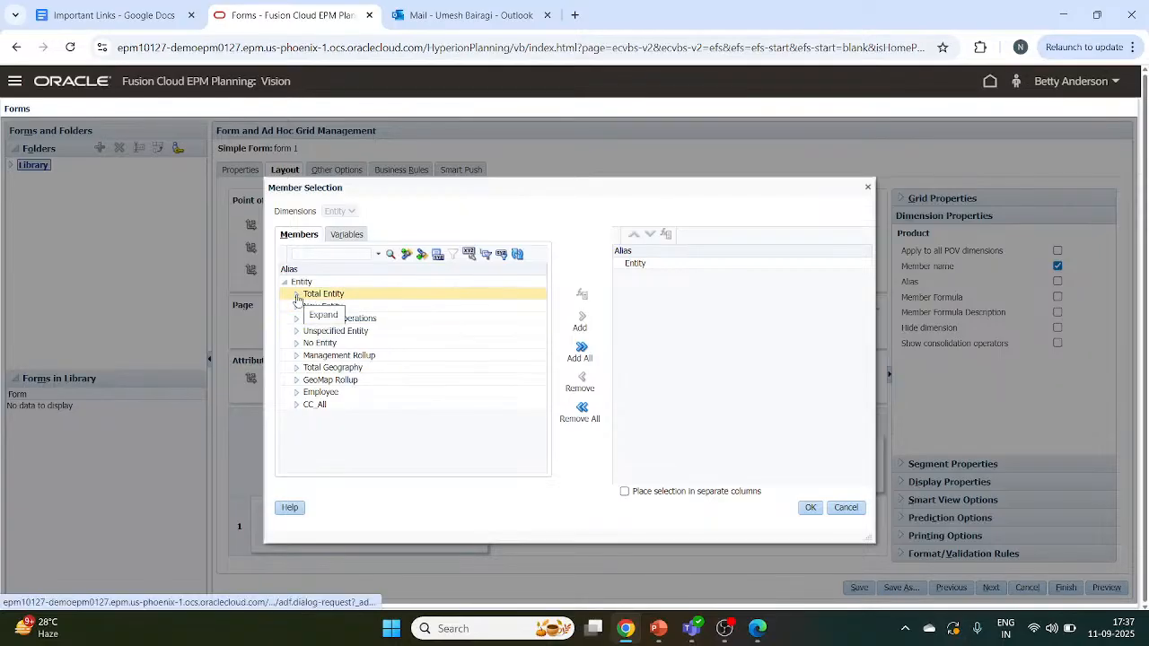
click(297, 295)
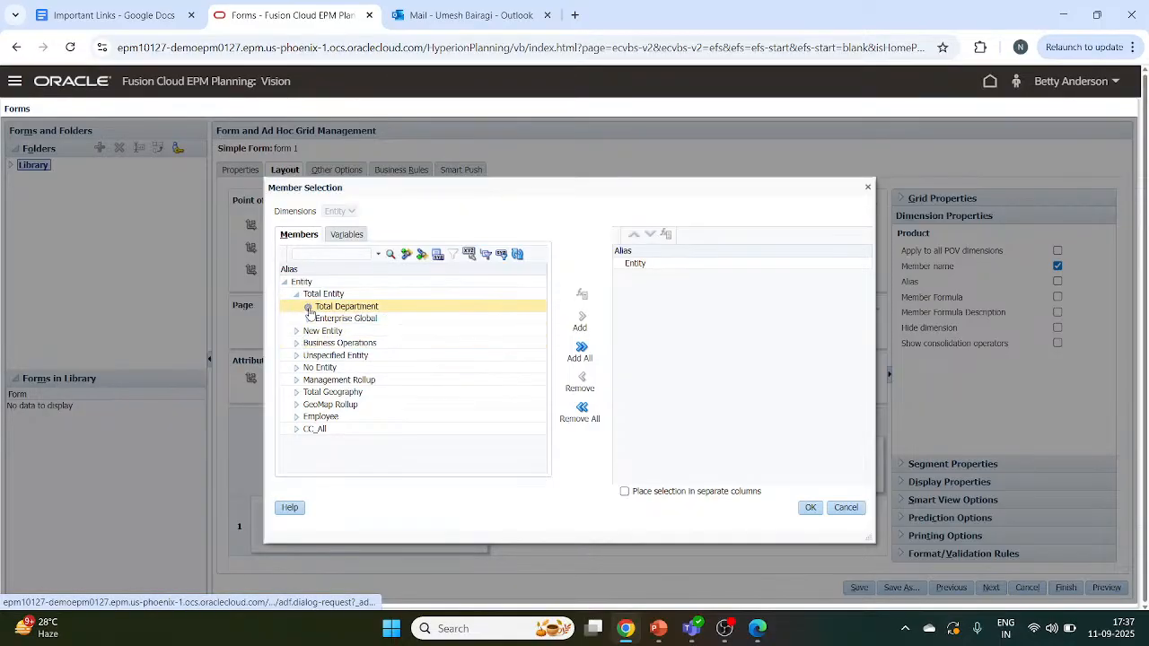
click(308, 308)
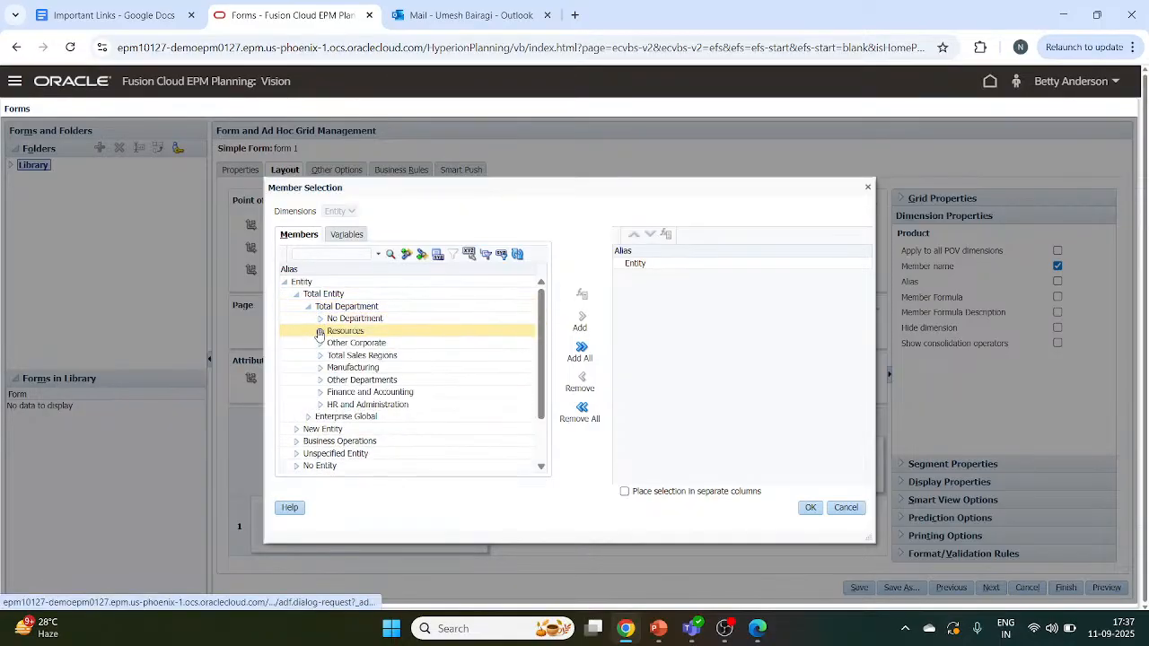
click(321, 331)
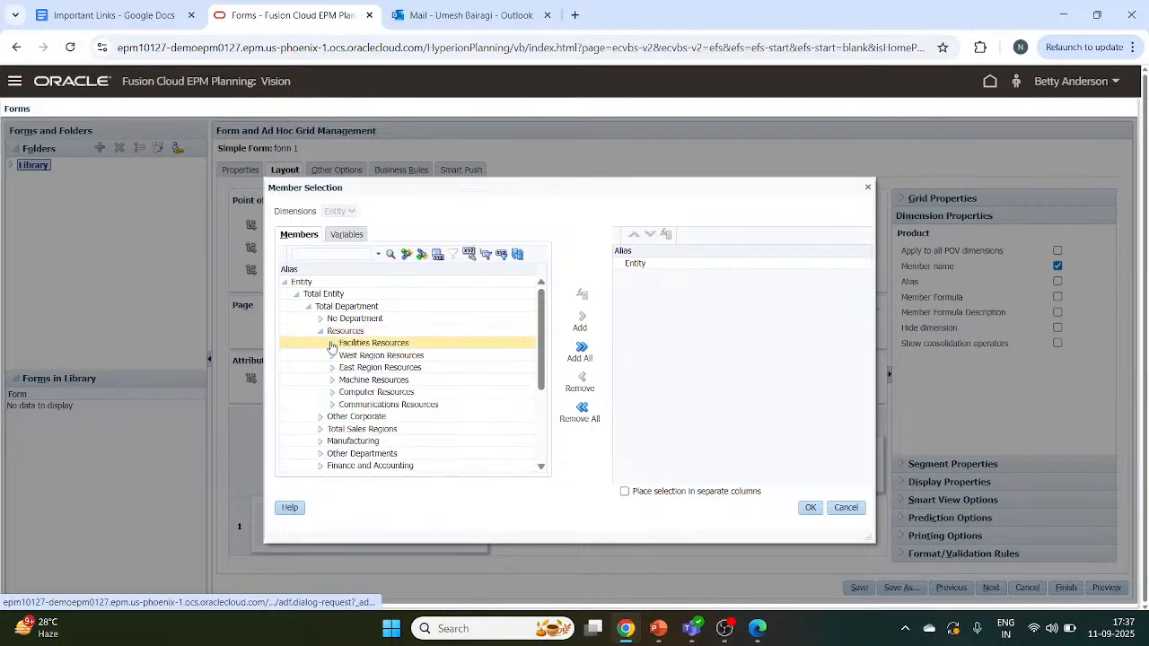
click(346, 345)
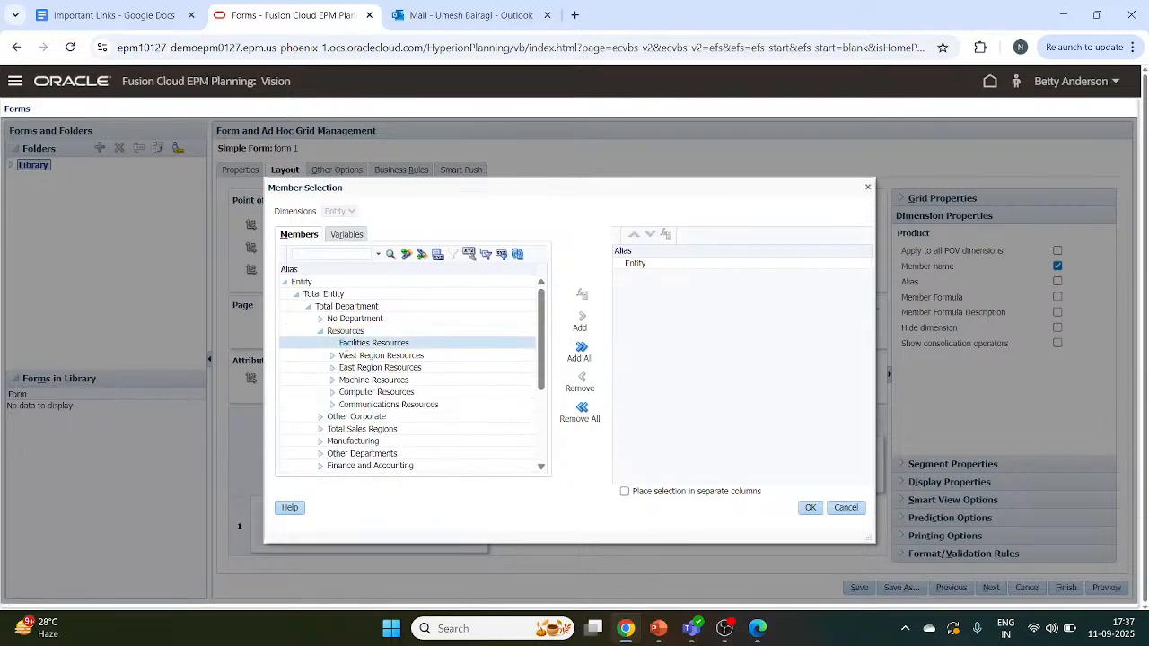
click(582, 321)
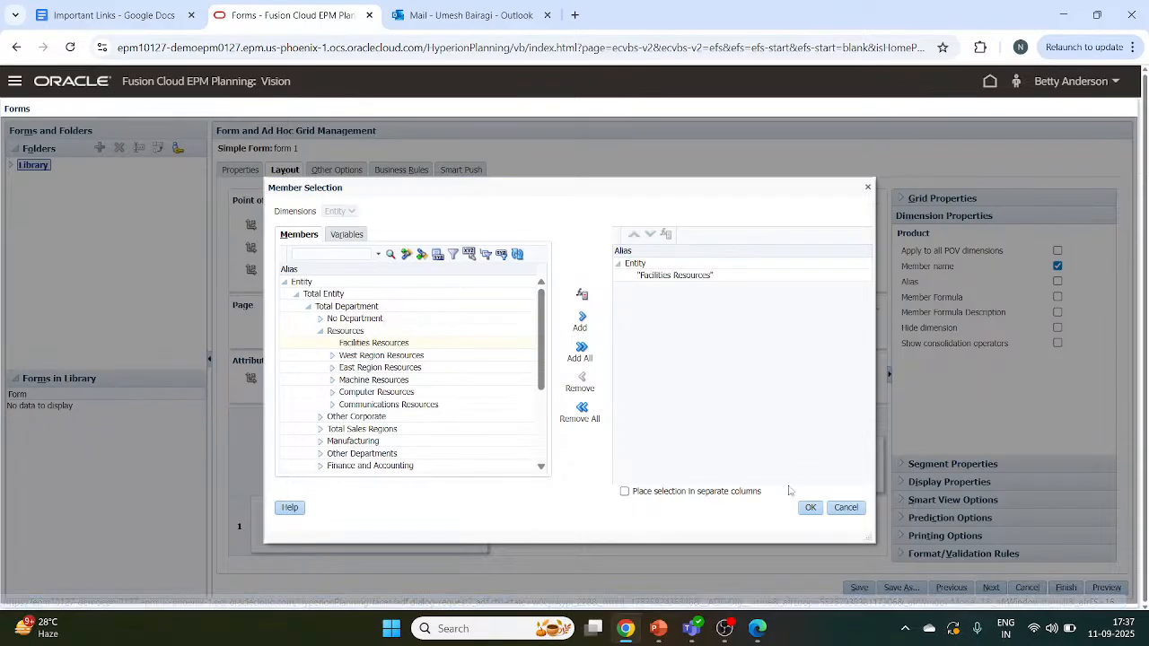
click(811, 508)
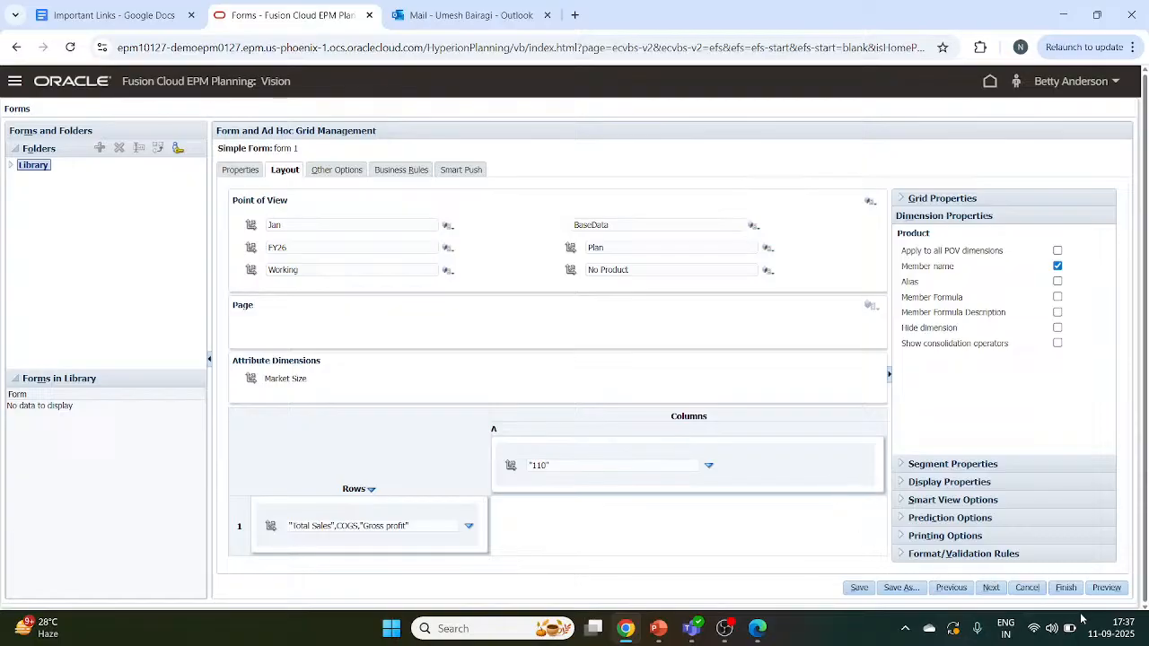
Preview the form's grid, then save the form and leave its editor.
click(1106, 588)
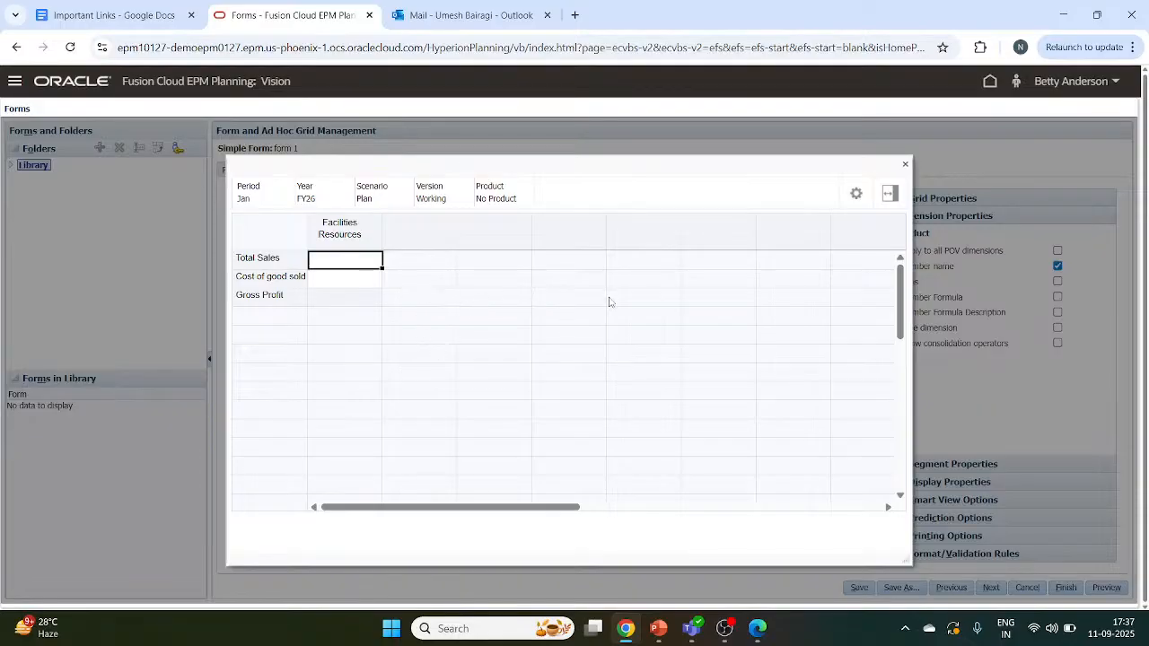
click(906, 167)
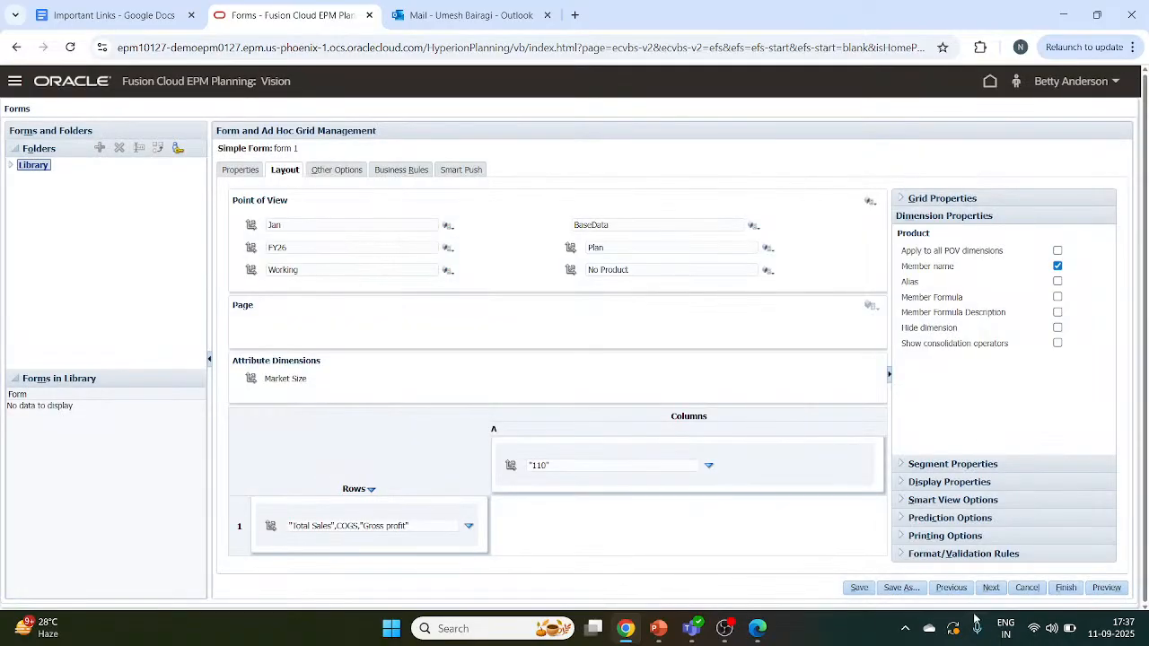
click(860, 589)
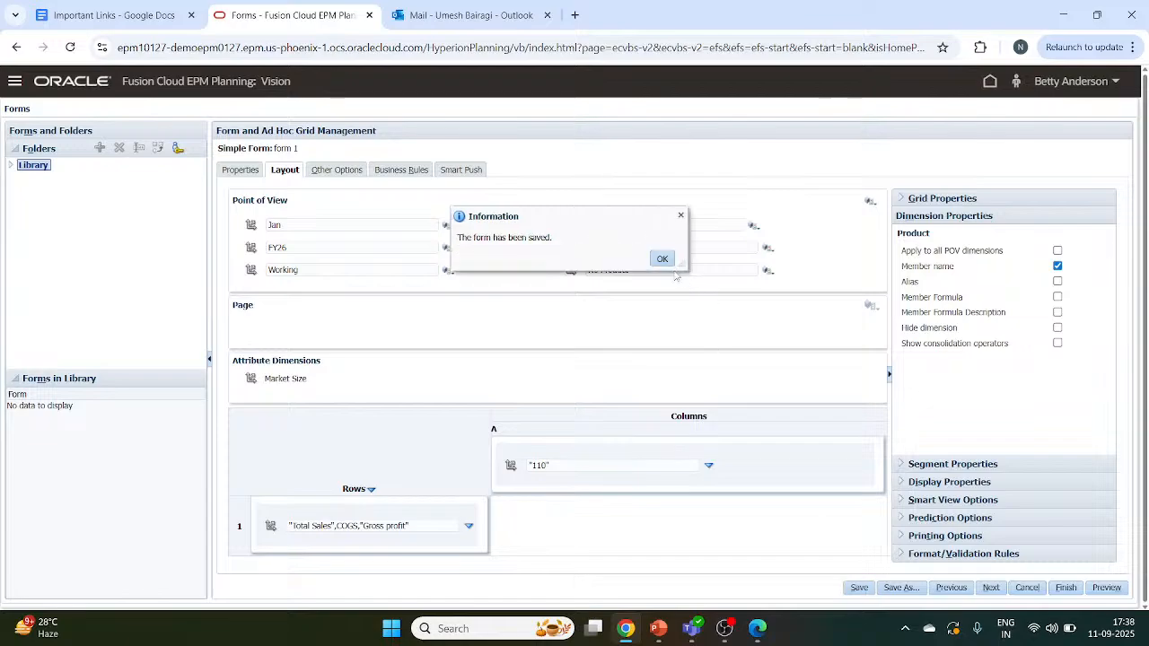
click(663, 259)
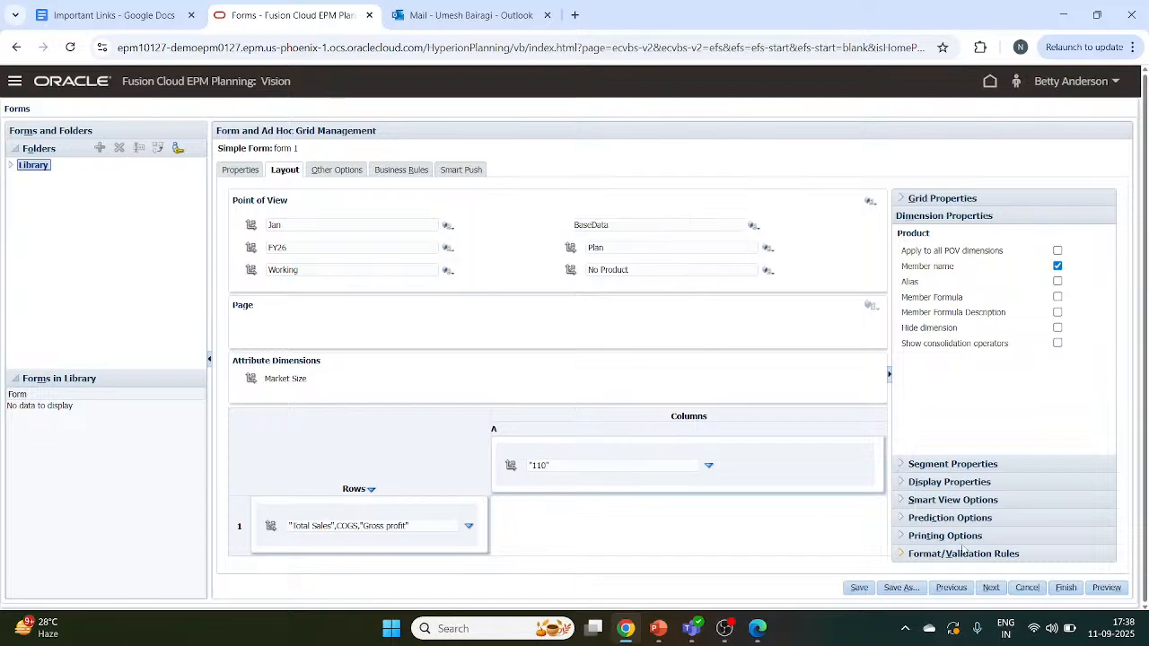
click(1033, 590)
Open form 1 from the Data library for data entry.
click(14, 81)
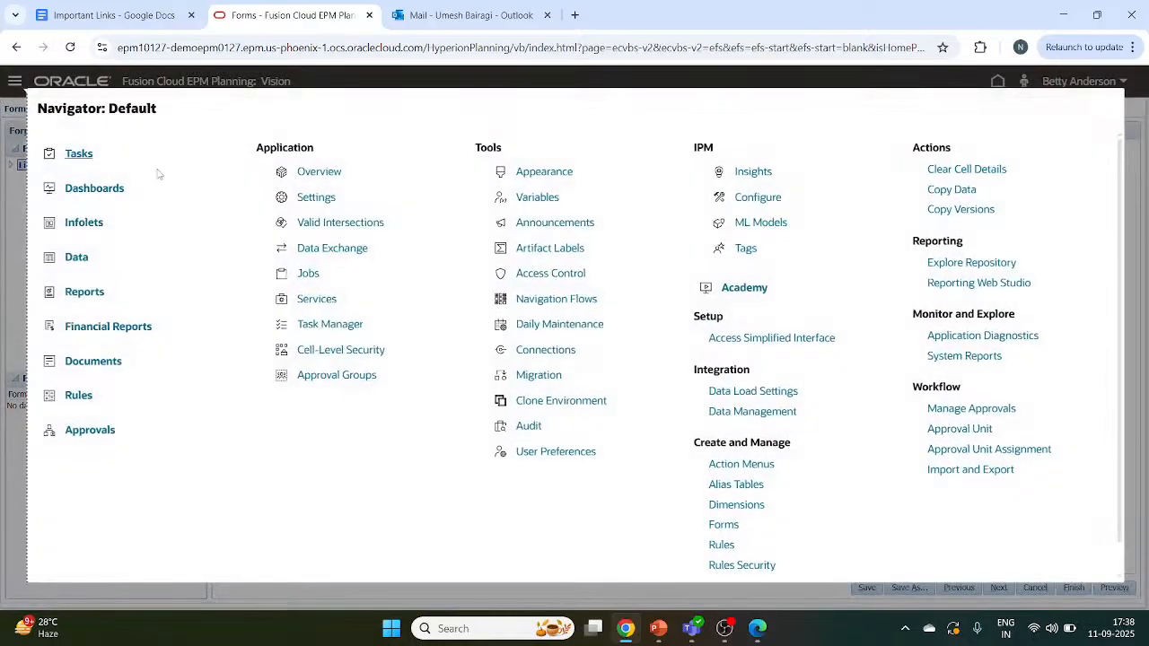
click(77, 257)
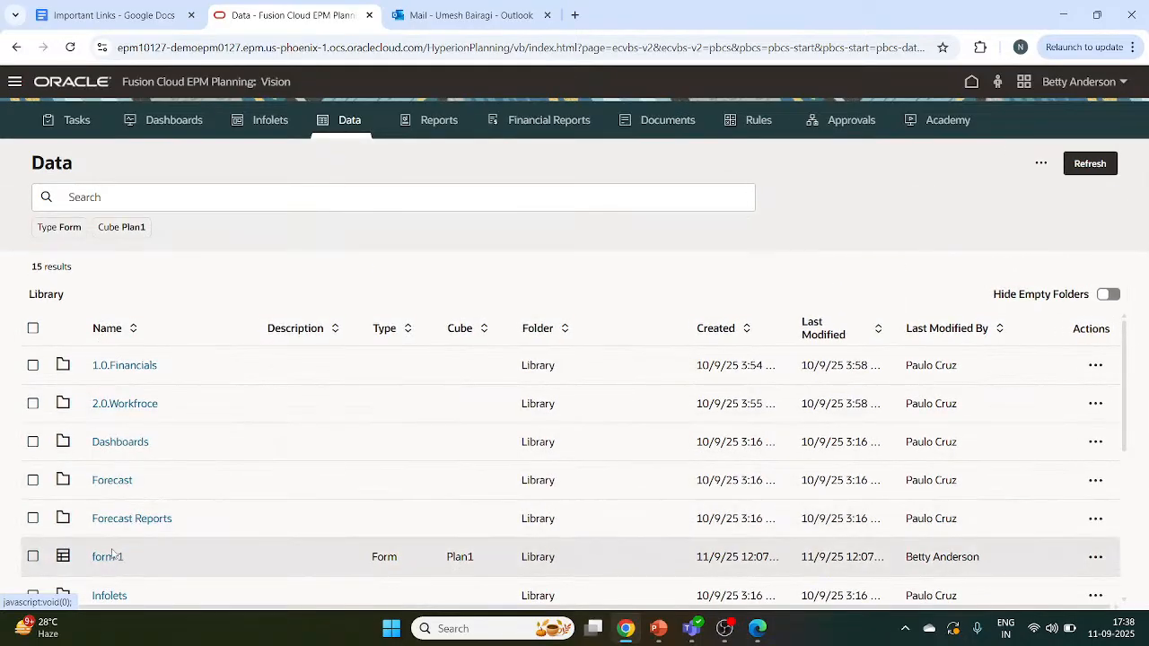
click(107, 558)
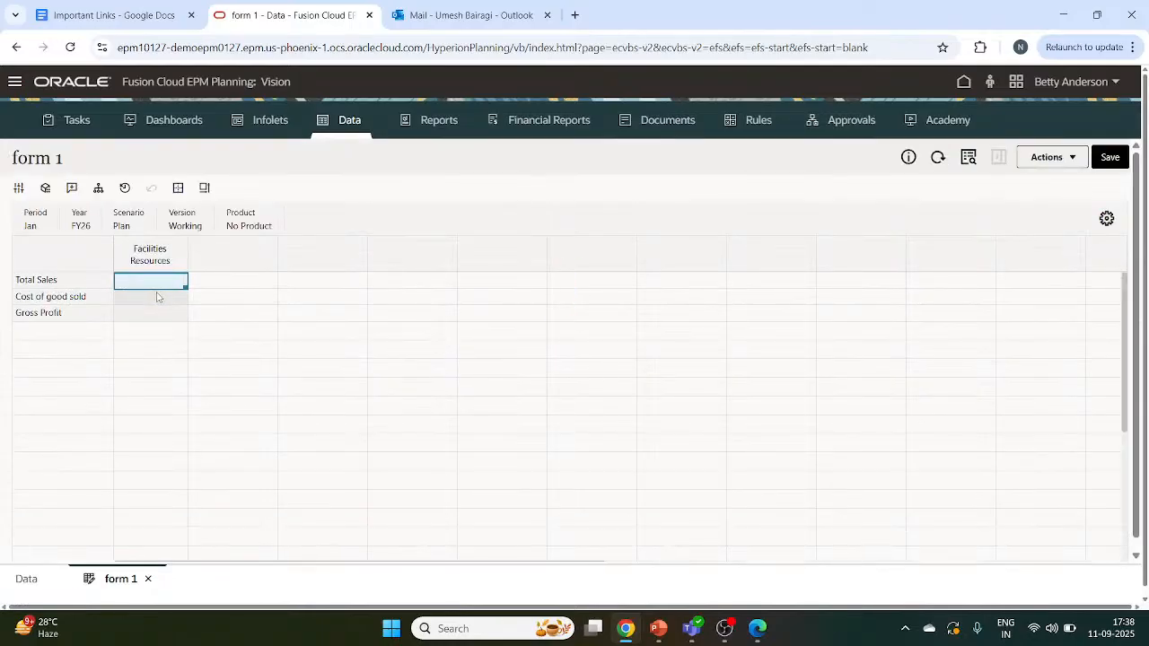
Enter 5000 as the Total Sales value for Facilities Resources.
text(5000)
key(Return)
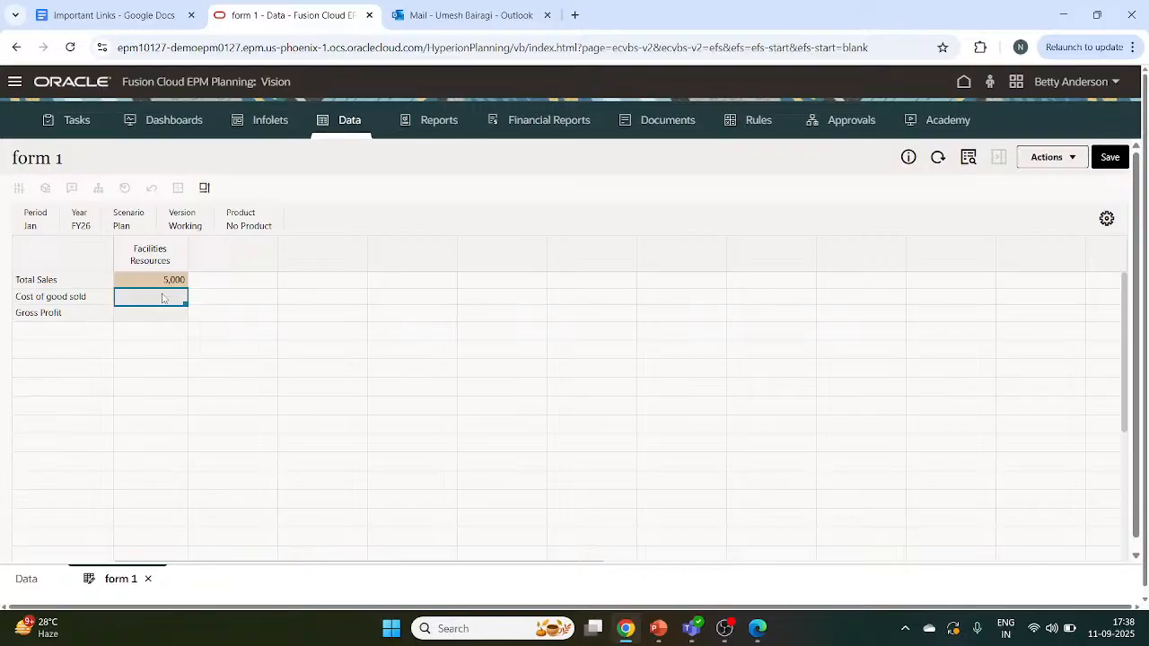
key(Up)
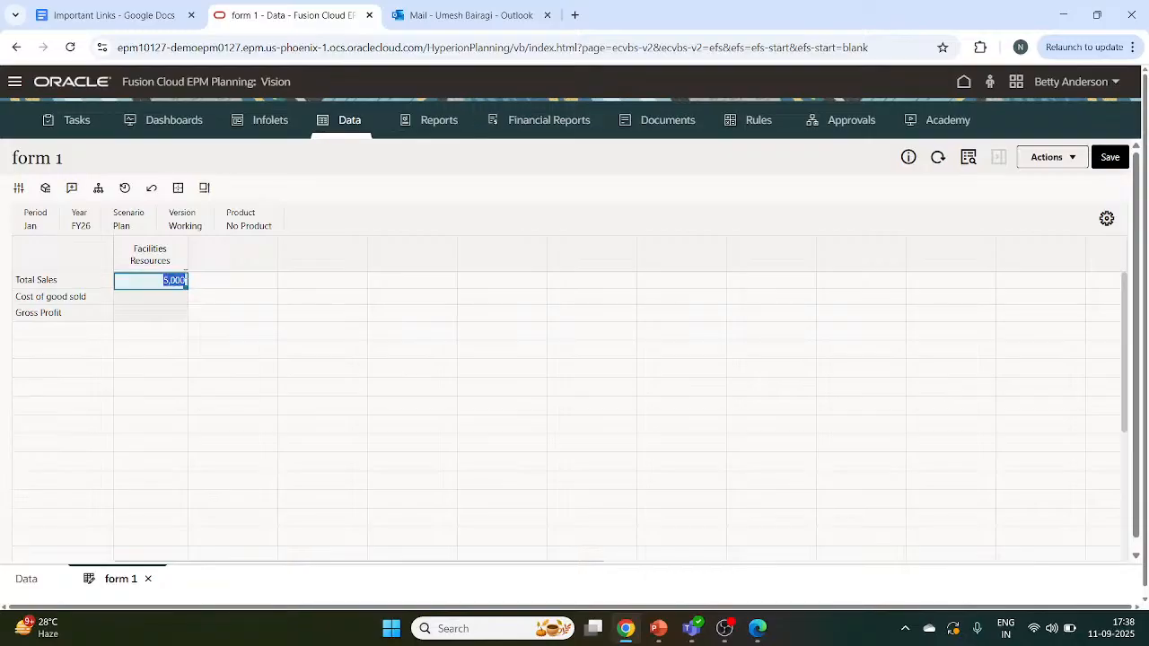
click(174, 304)
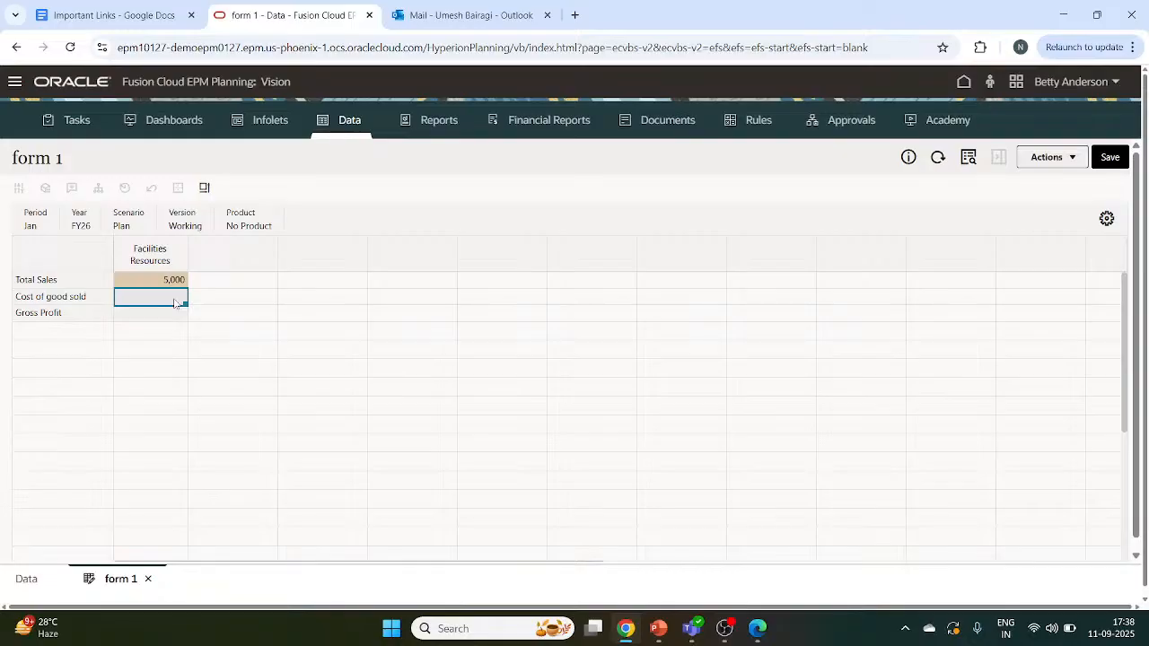
key(Up)
click(178, 298)
key(Up)
click(178, 297)
click(202, 297)
click(167, 299)
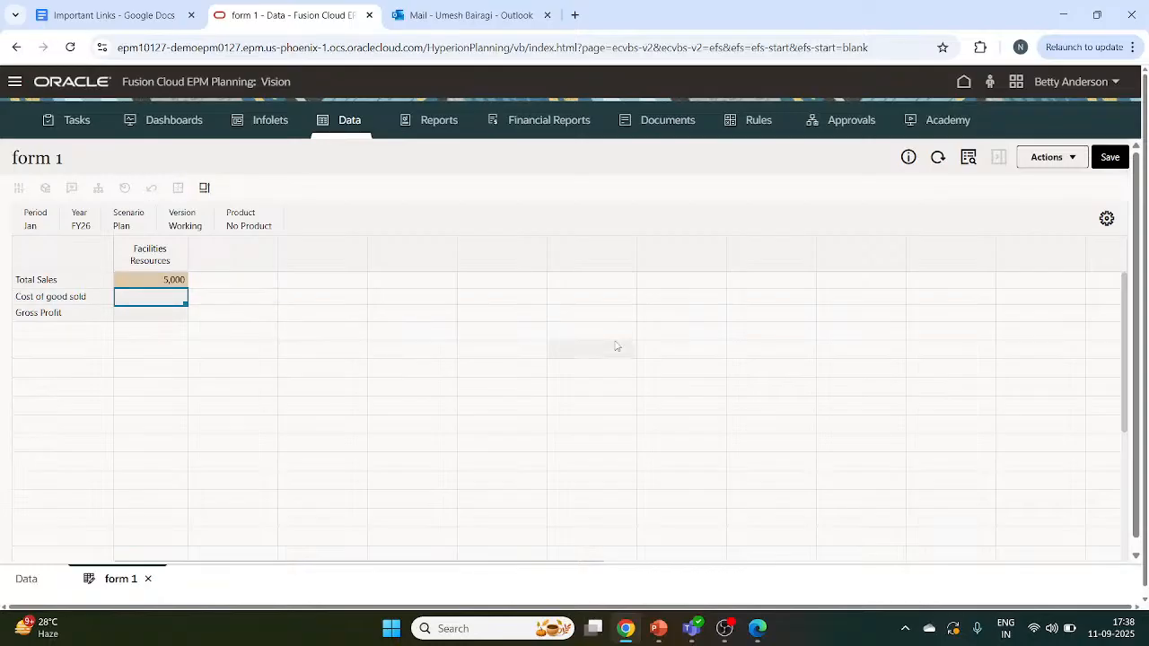
Save the data entered in the form and dismiss the notice.
click(1112, 158)
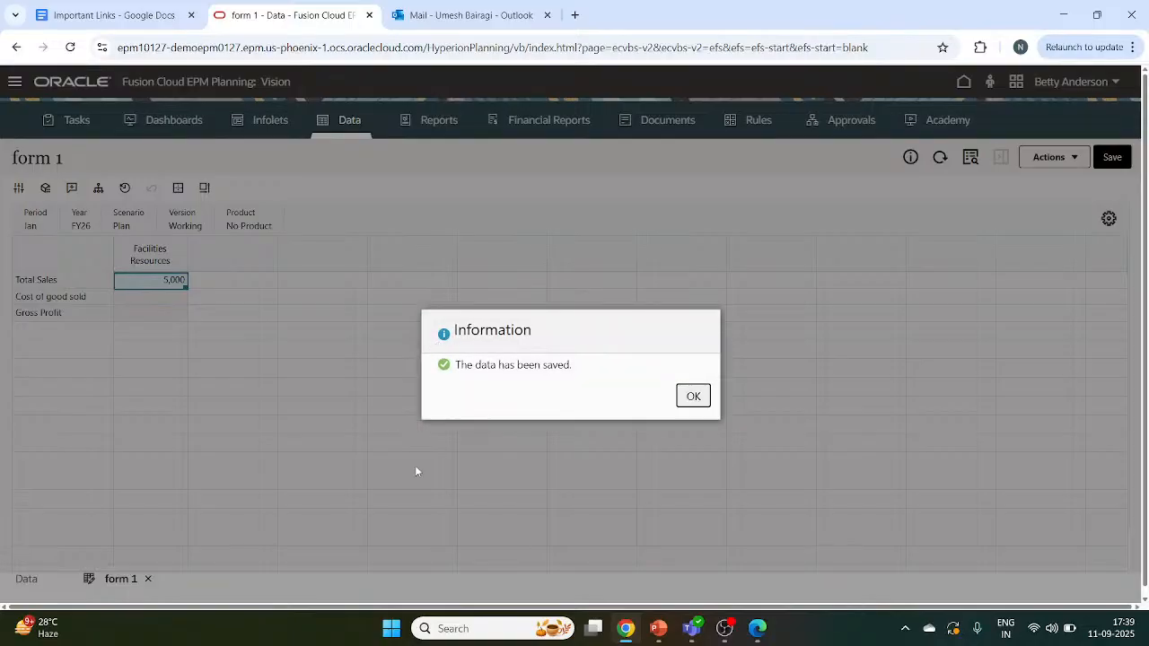
click(698, 391)
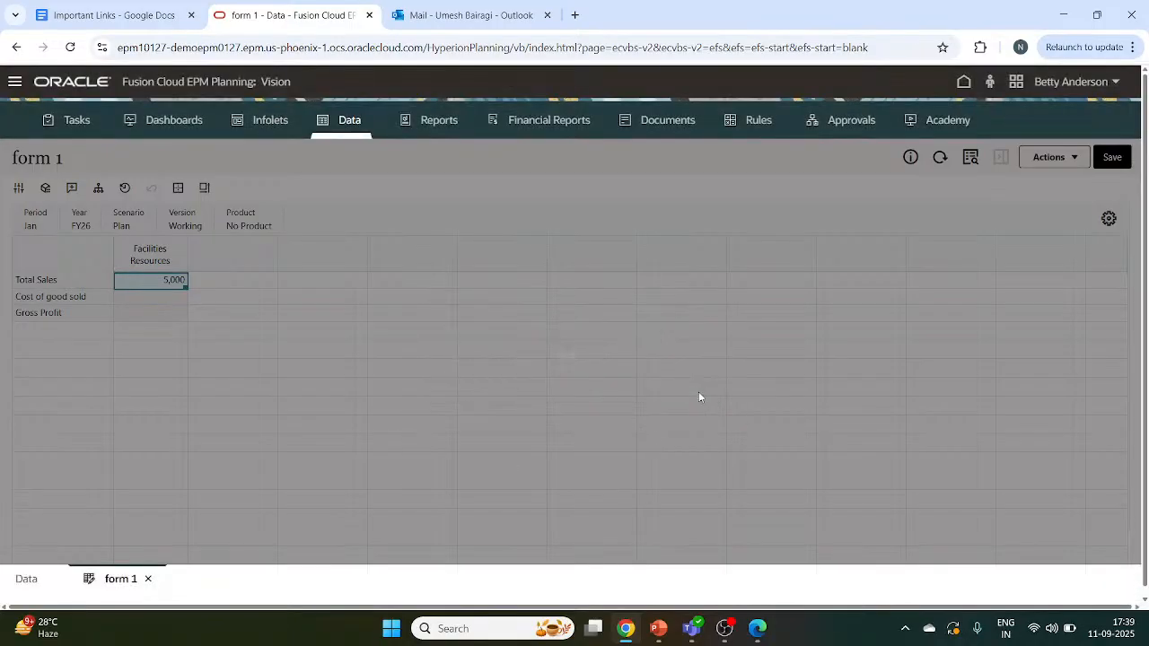
click(156, 299)
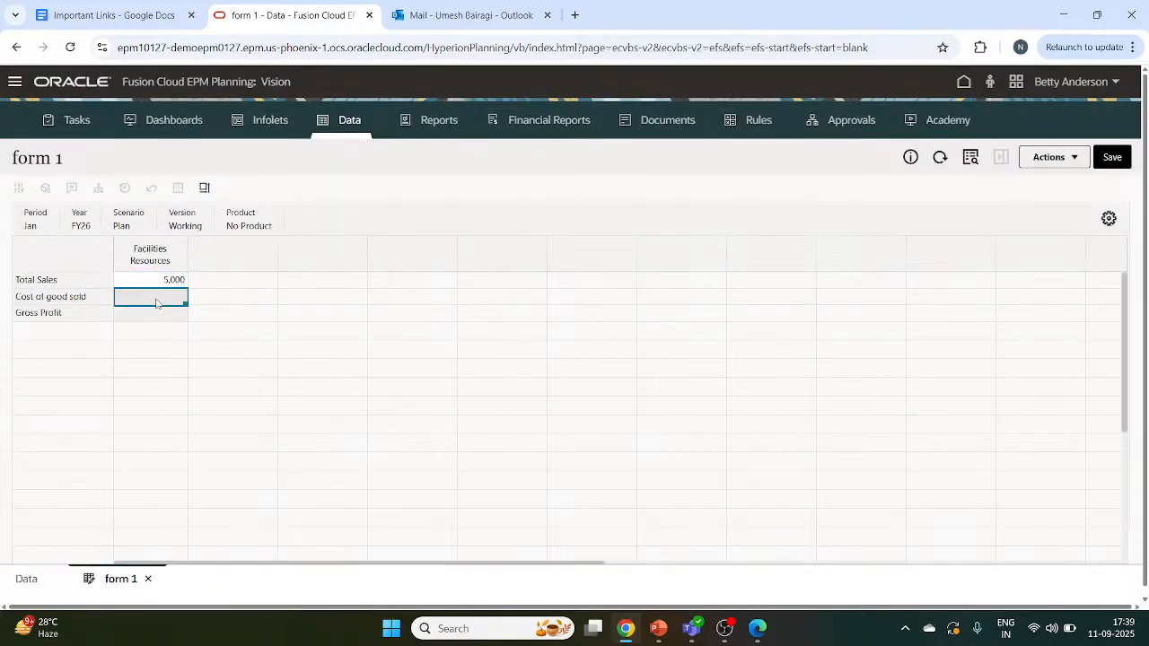
key(Up)
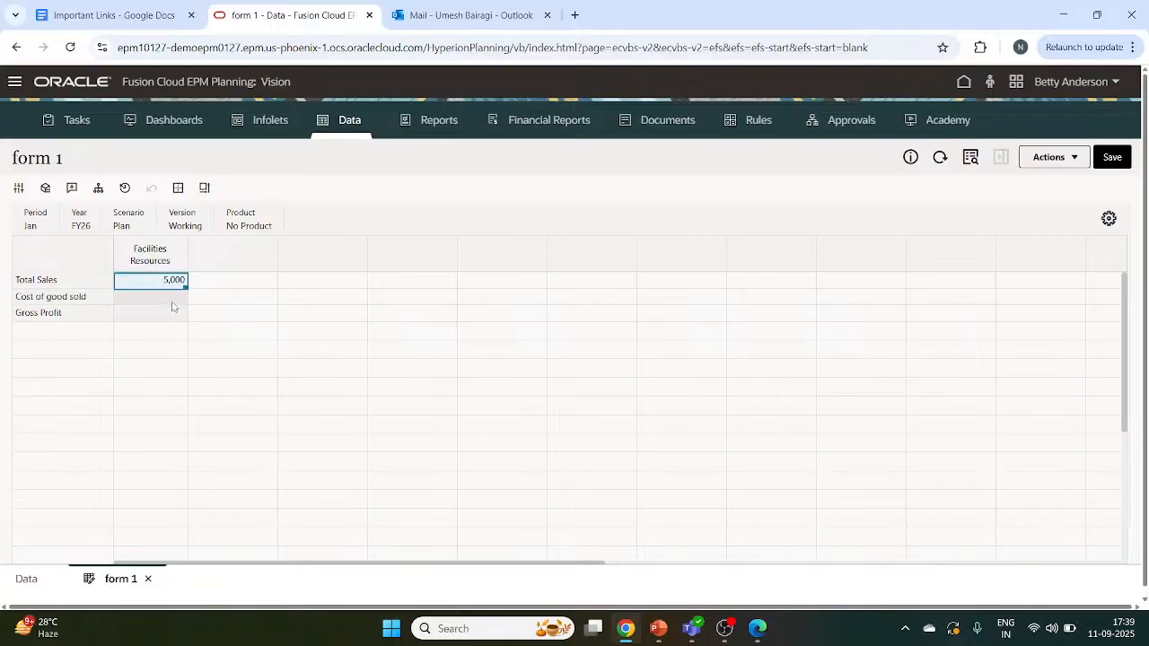
click(171, 314)
click(175, 300)
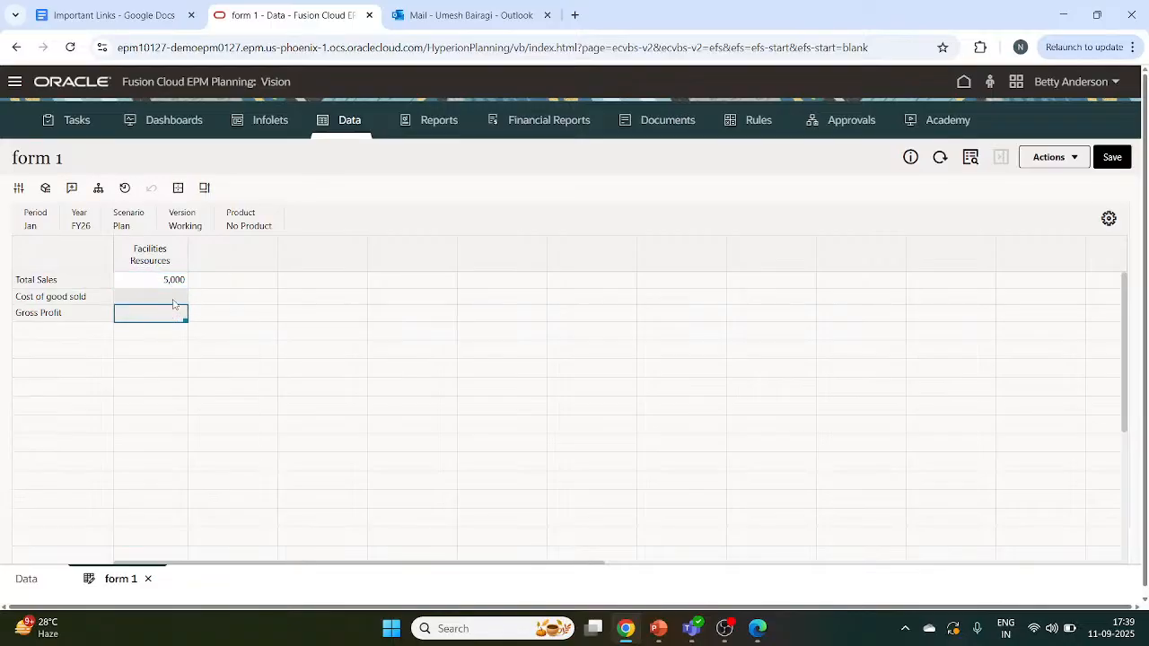
key(Up)
click(174, 300)
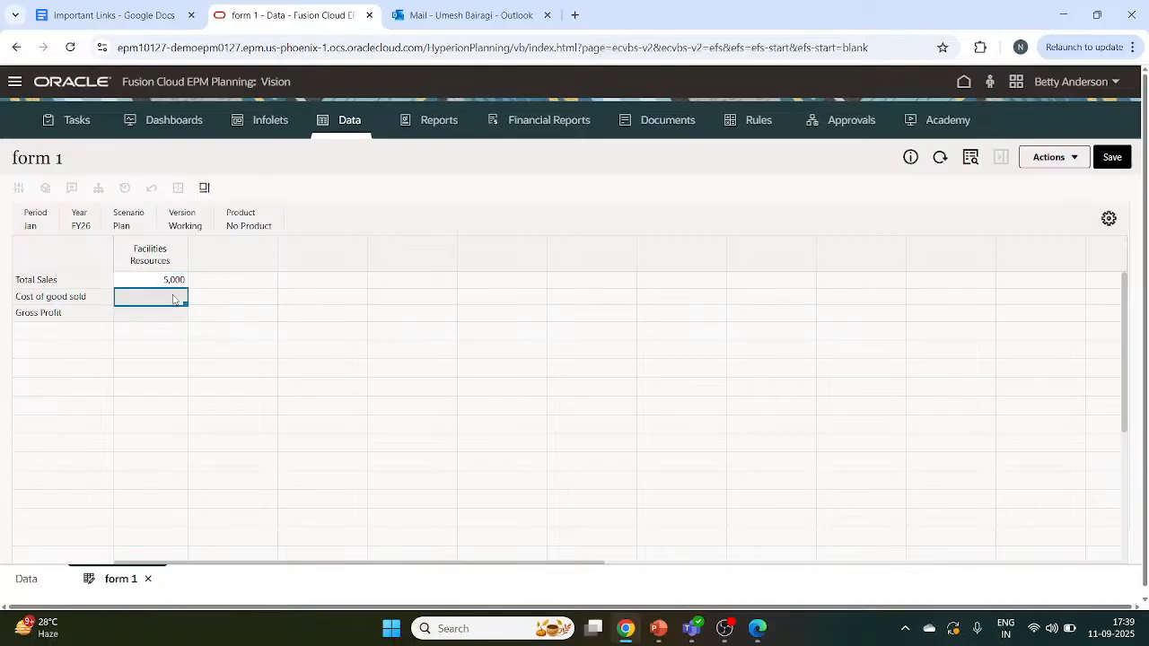
key(Up)
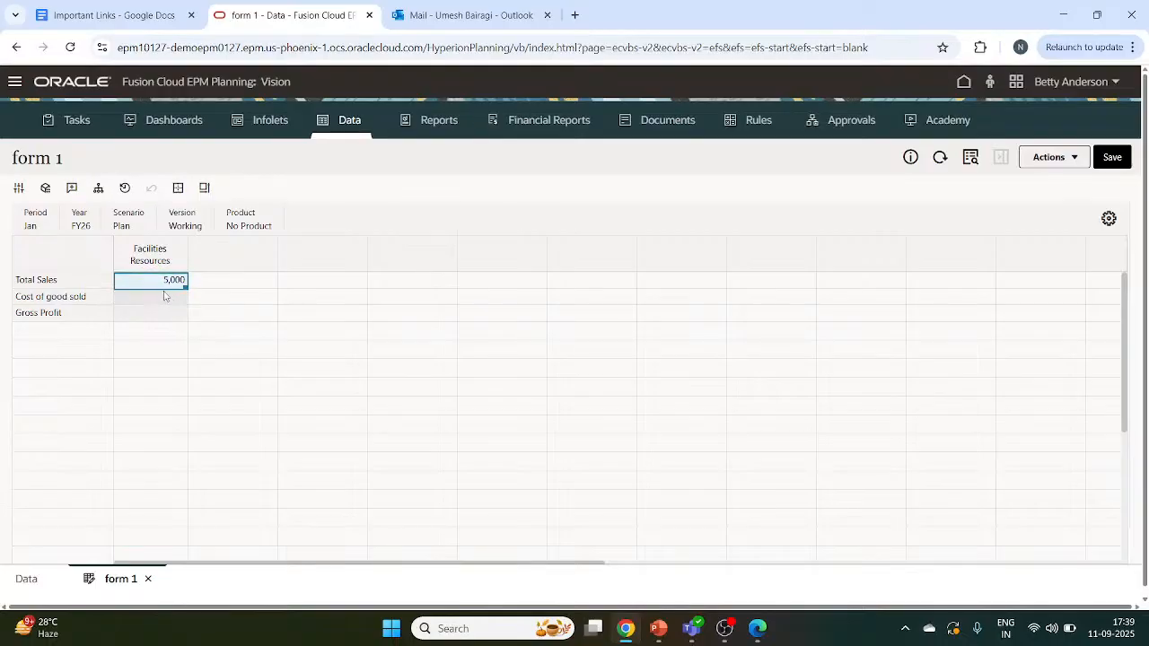
Check whether the Cost of good sold and Gross Profit cells for Facilities Resources can be edited.
key(Down)
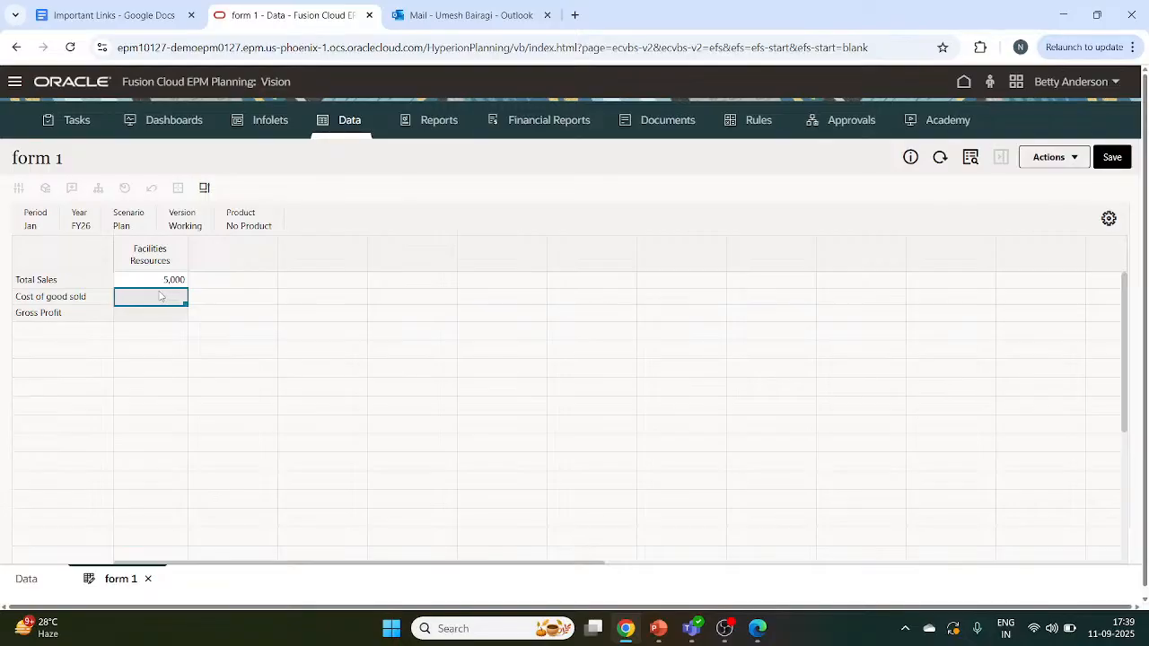
key(Up)
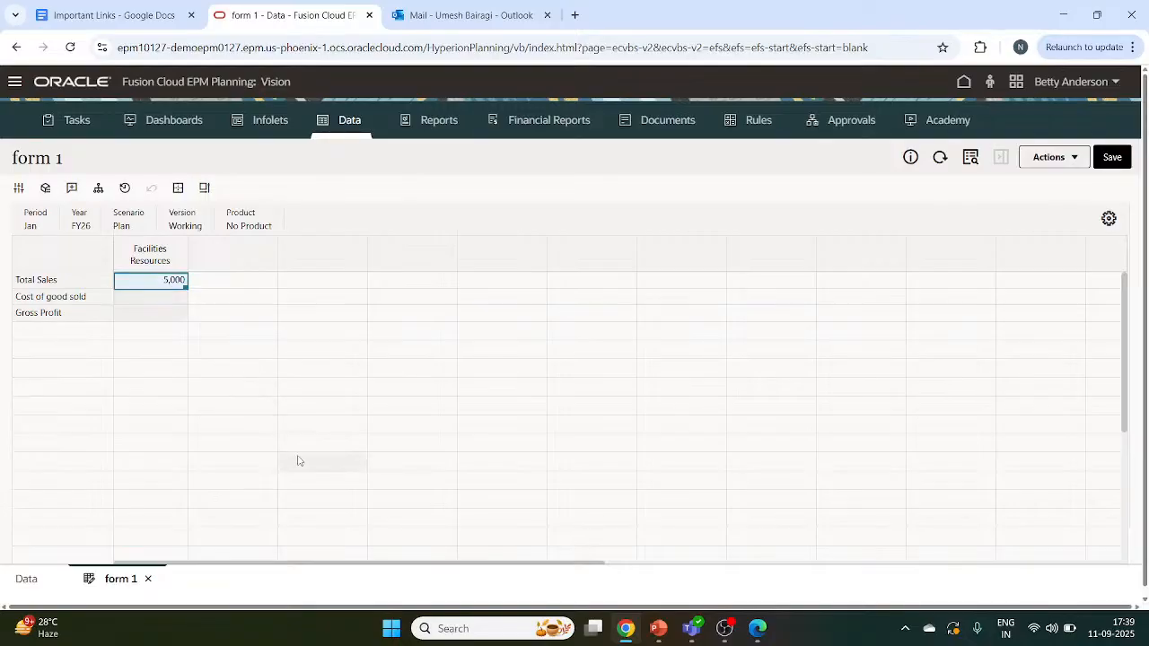
click(148, 302)
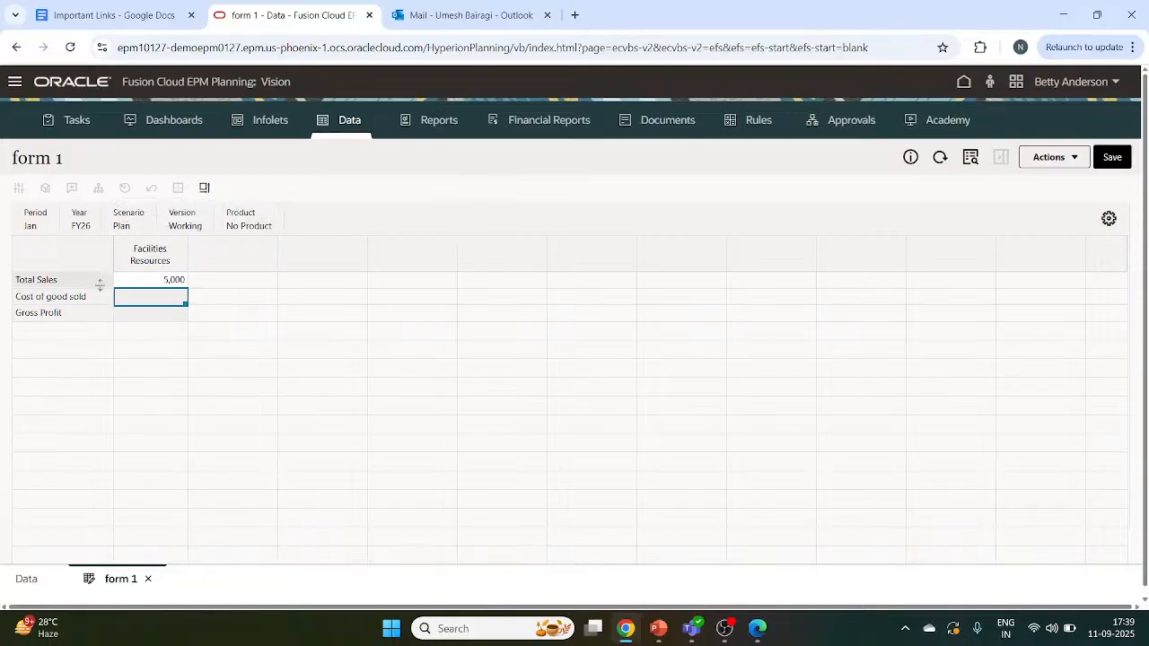
click(133, 314)
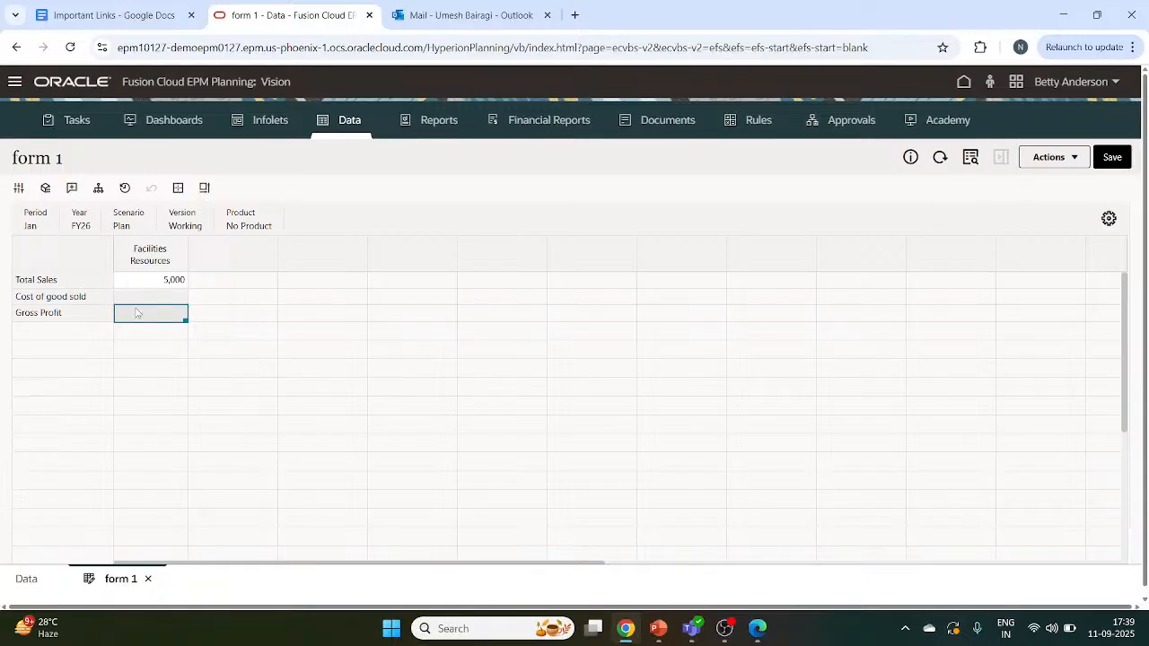
click(154, 298)
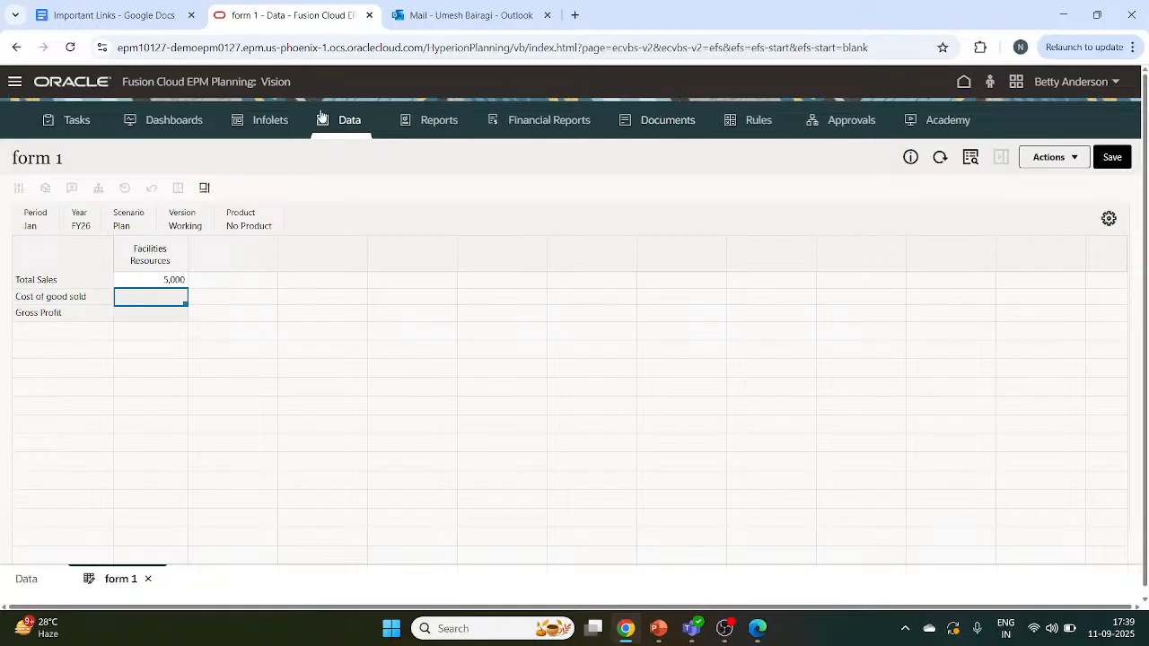
Open the Account dimension, expand PL and review the COGS member's properties without changing them.
click(15, 83)
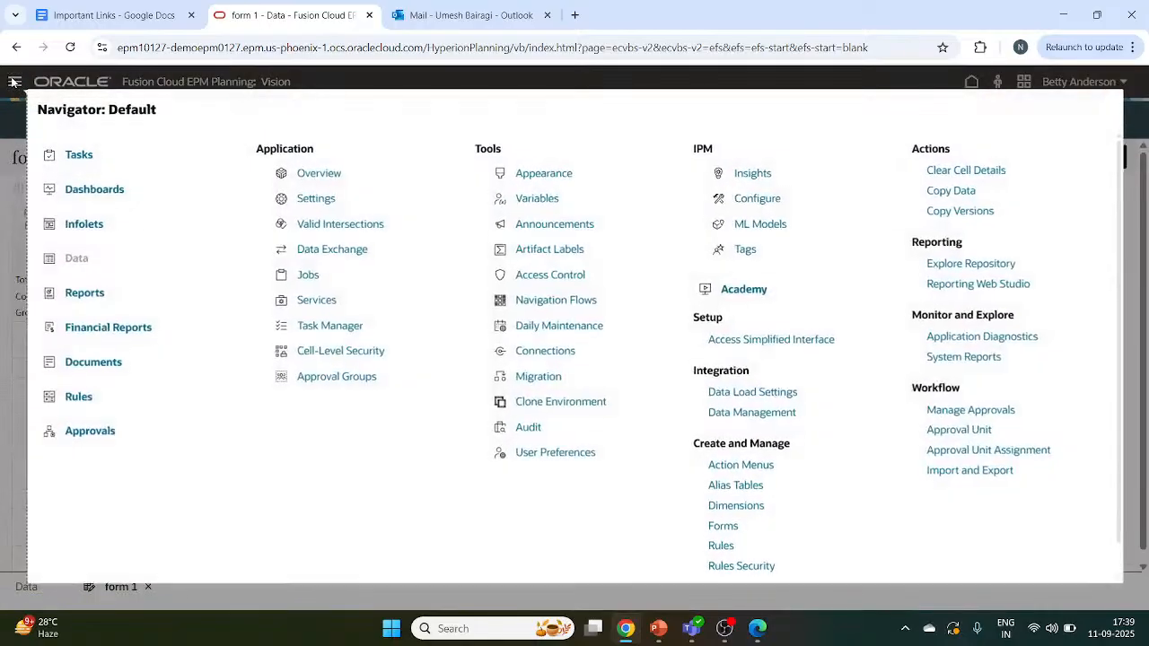
click(763, 507)
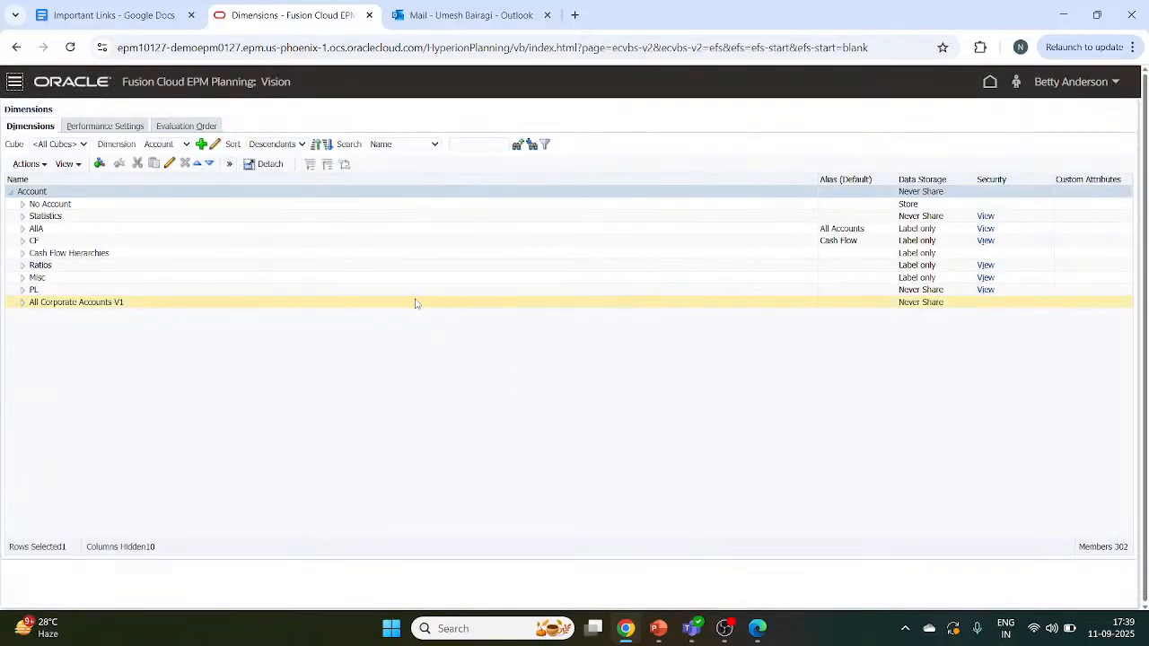
click(21, 291)
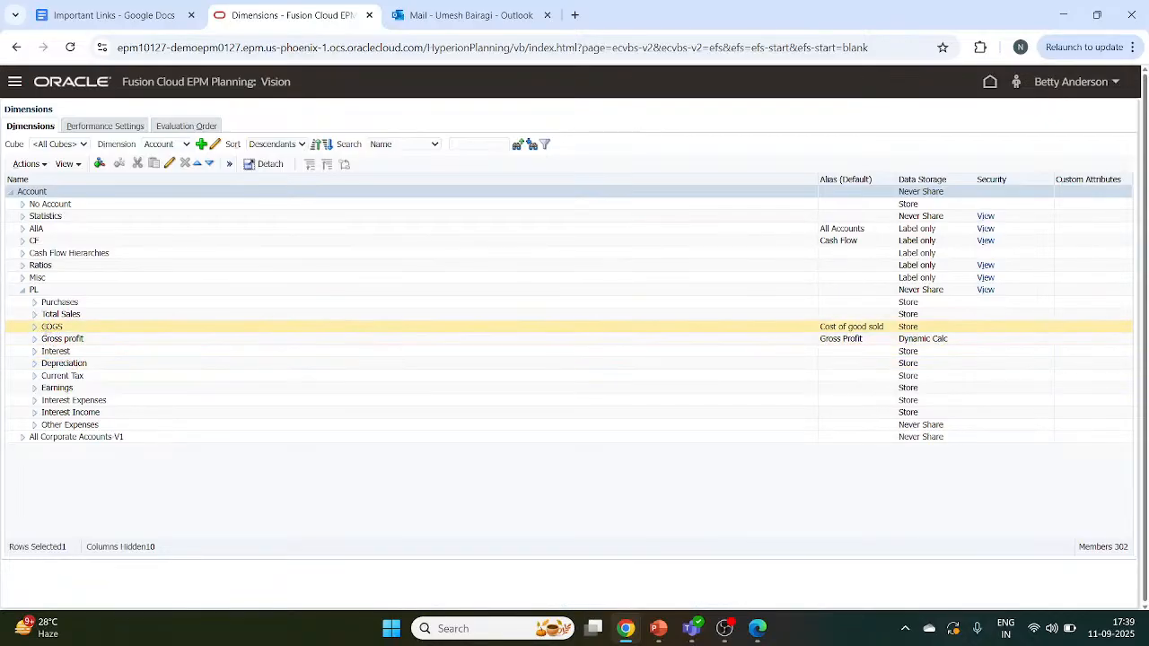
click(36, 332)
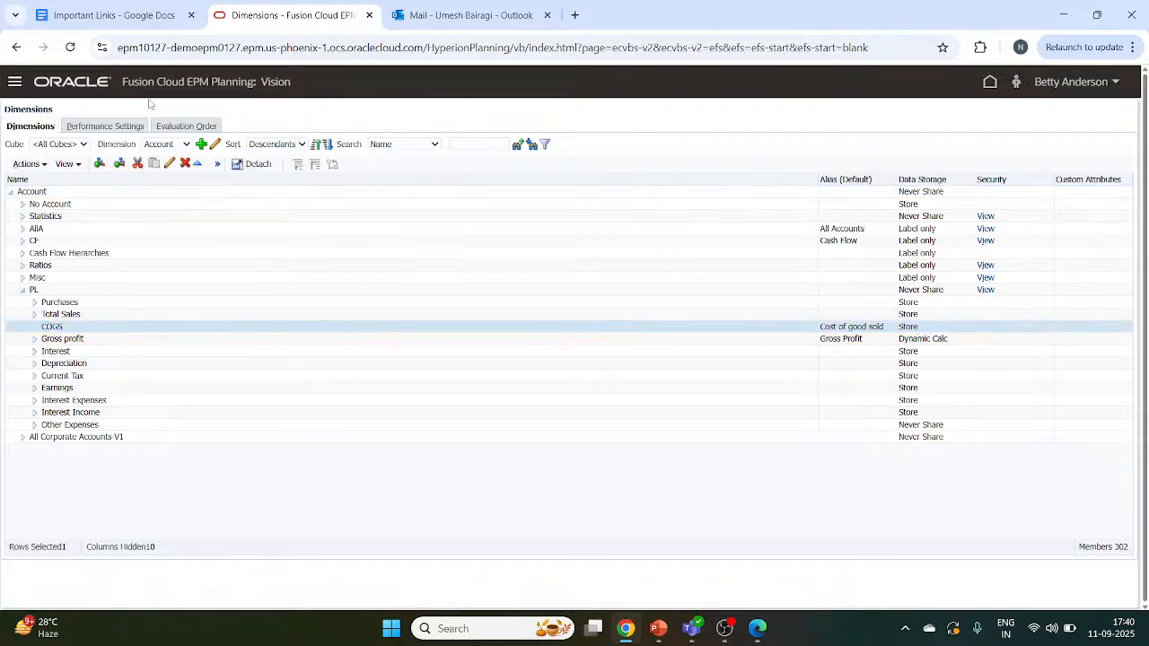
click(169, 163)
click(168, 162)
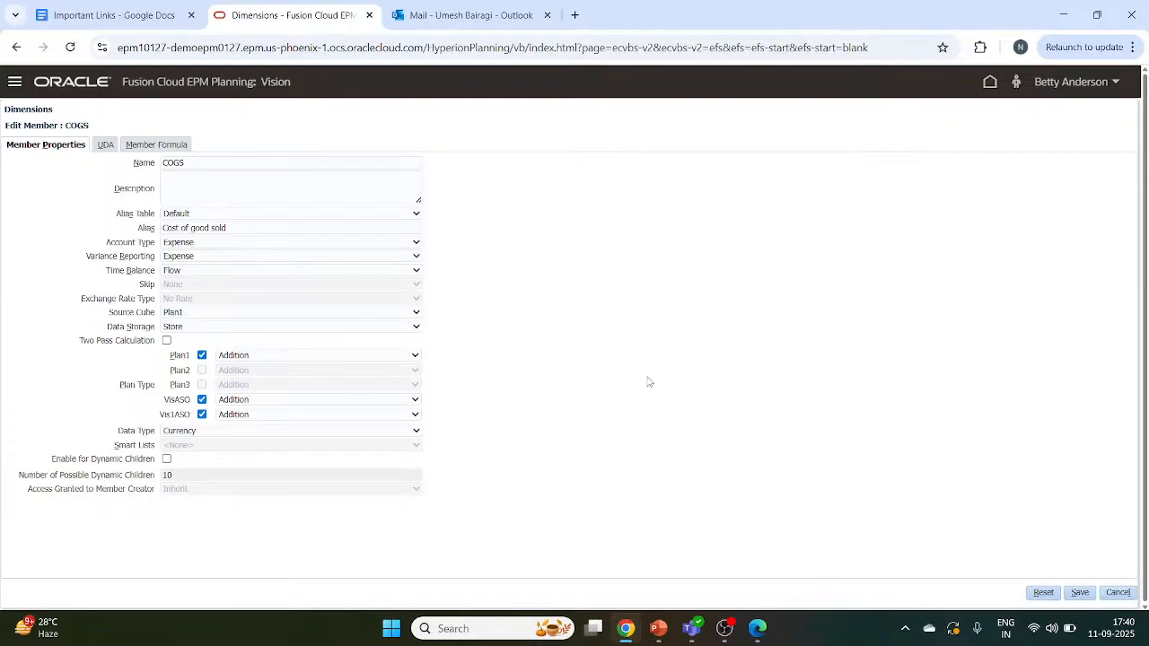
click(1123, 595)
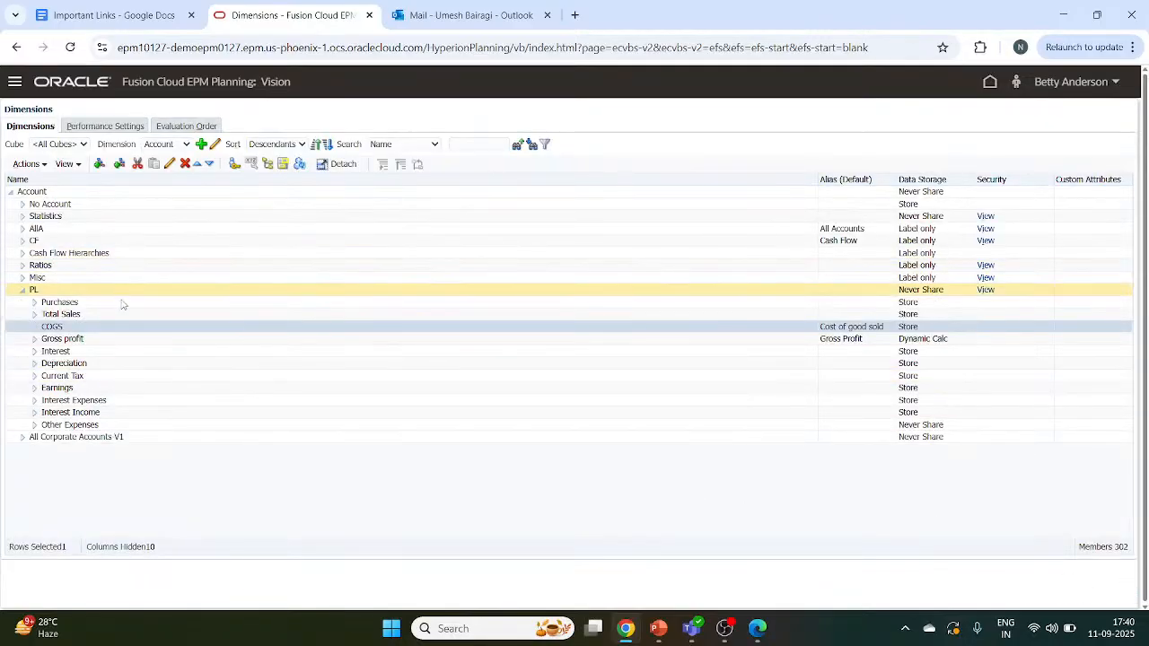
Review the Total Sales member's properties for comparison and close them without changes.
click(124, 315)
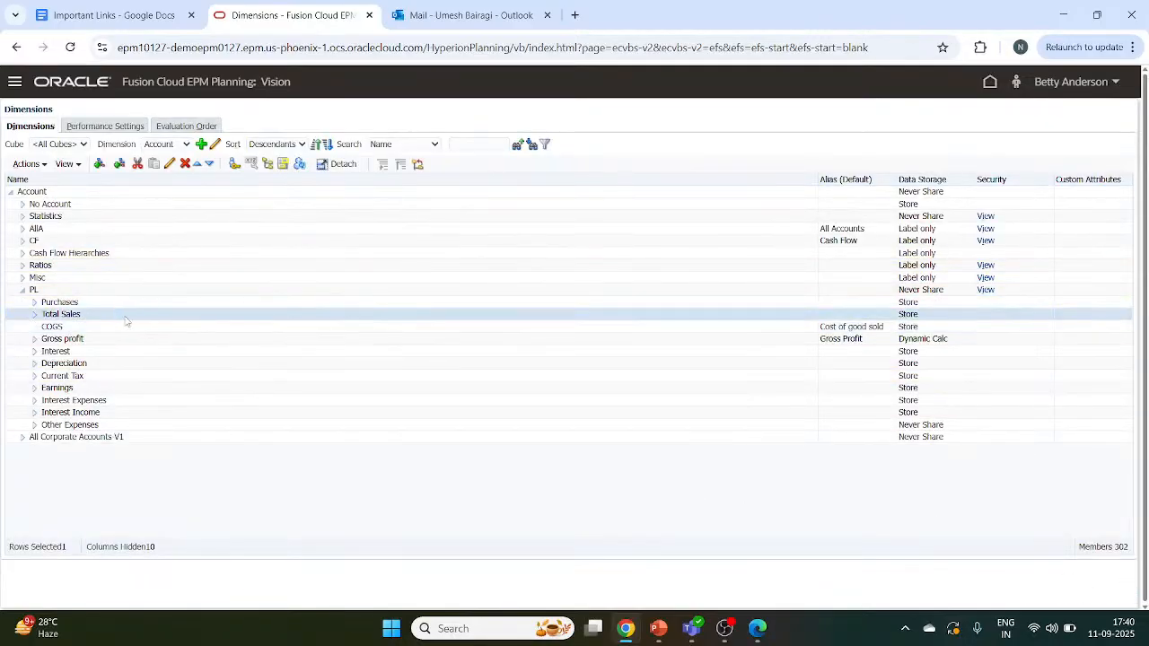
click(169, 164)
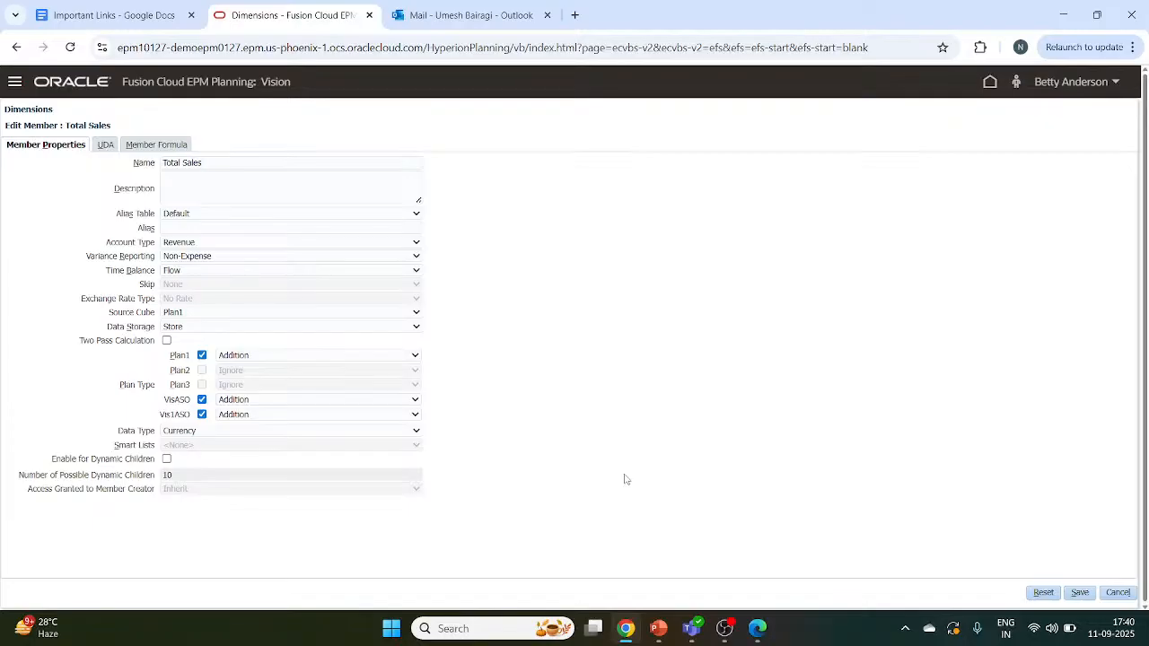
click(1119, 592)
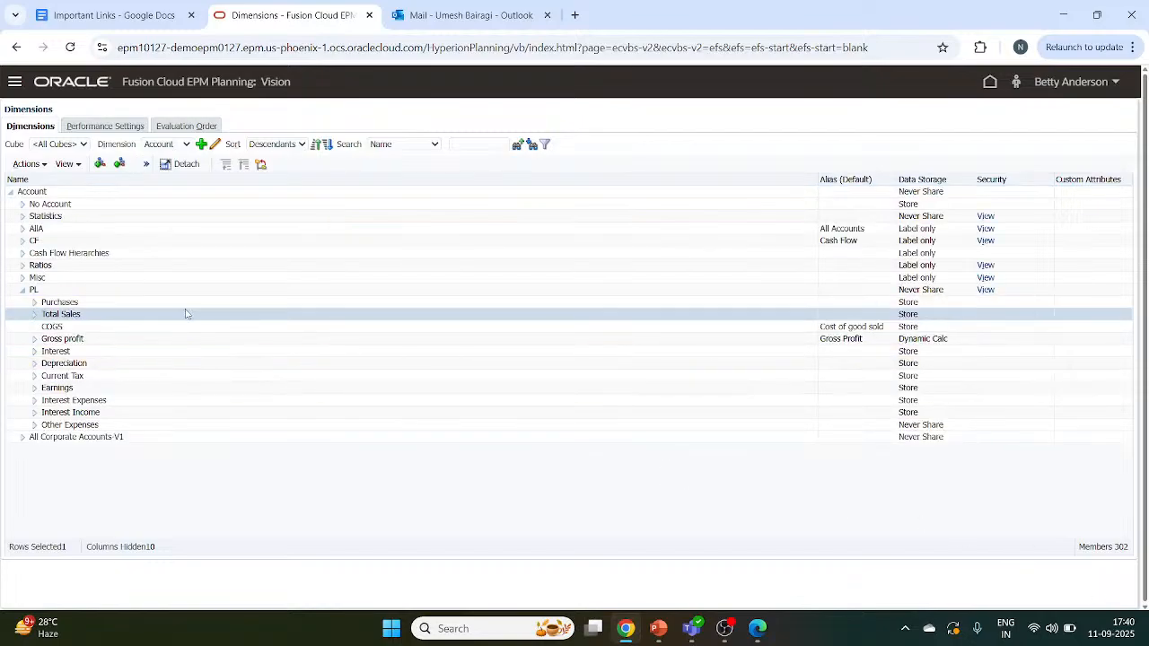
Open the COGS member for editing.
click(181, 327)
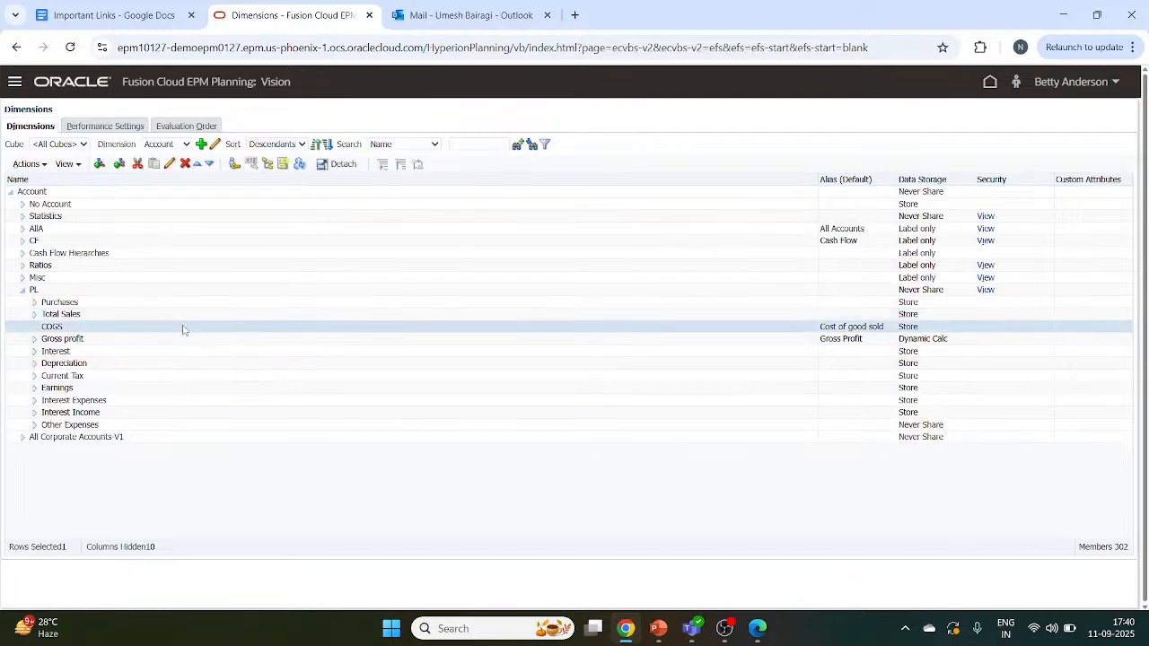
click(169, 163)
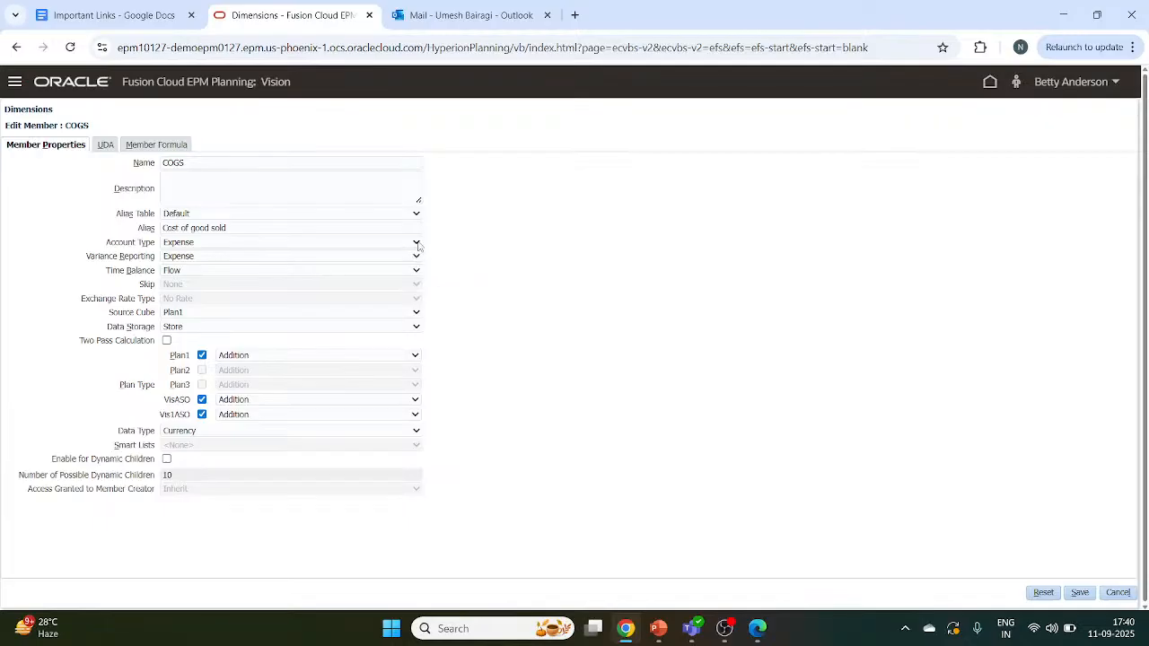
Try Non-Expense as the COGS member's variance reporting and restore it to Expense.
click(418, 243)
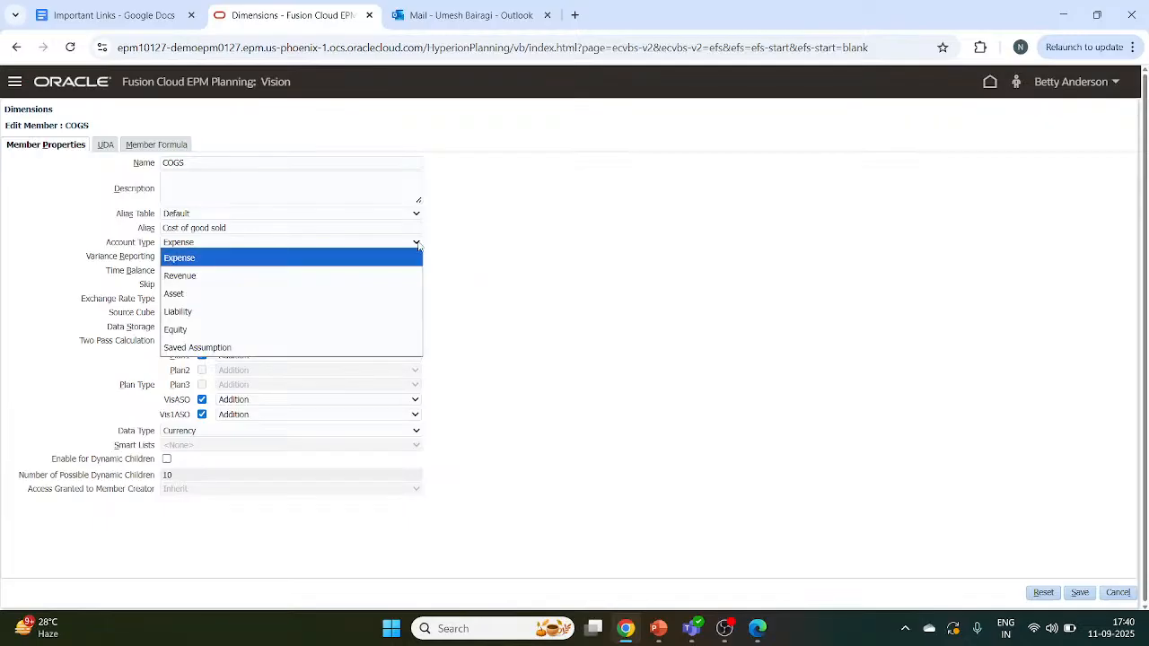
click(373, 259)
click(417, 257)
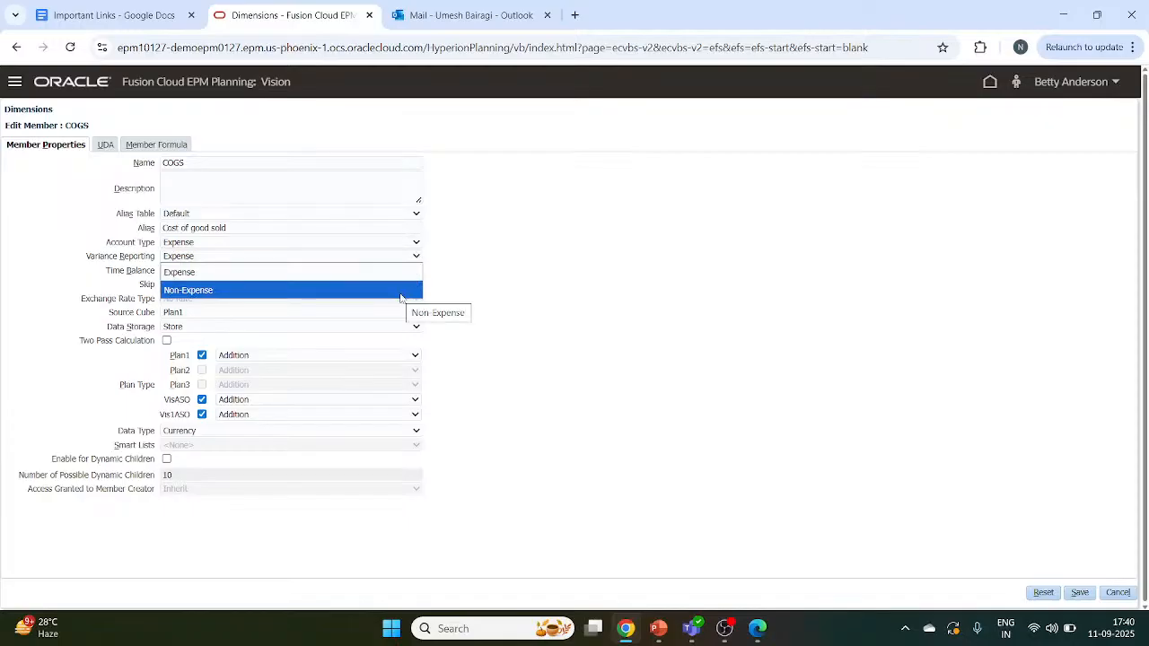
click(401, 292)
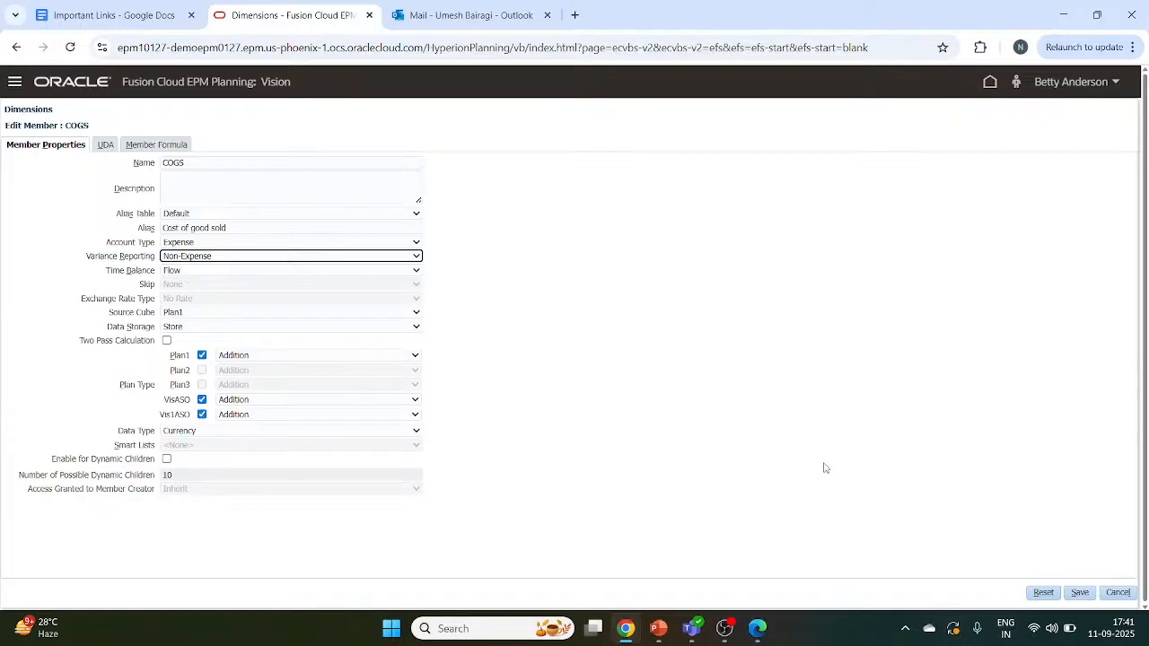
click(418, 258)
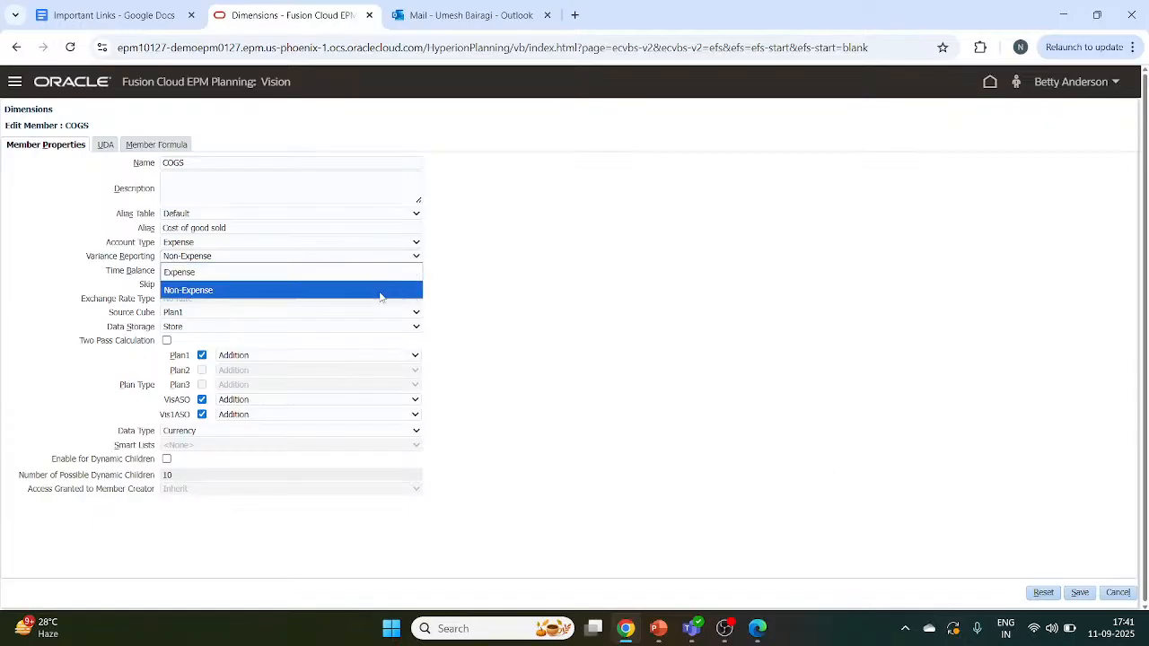
click(378, 276)
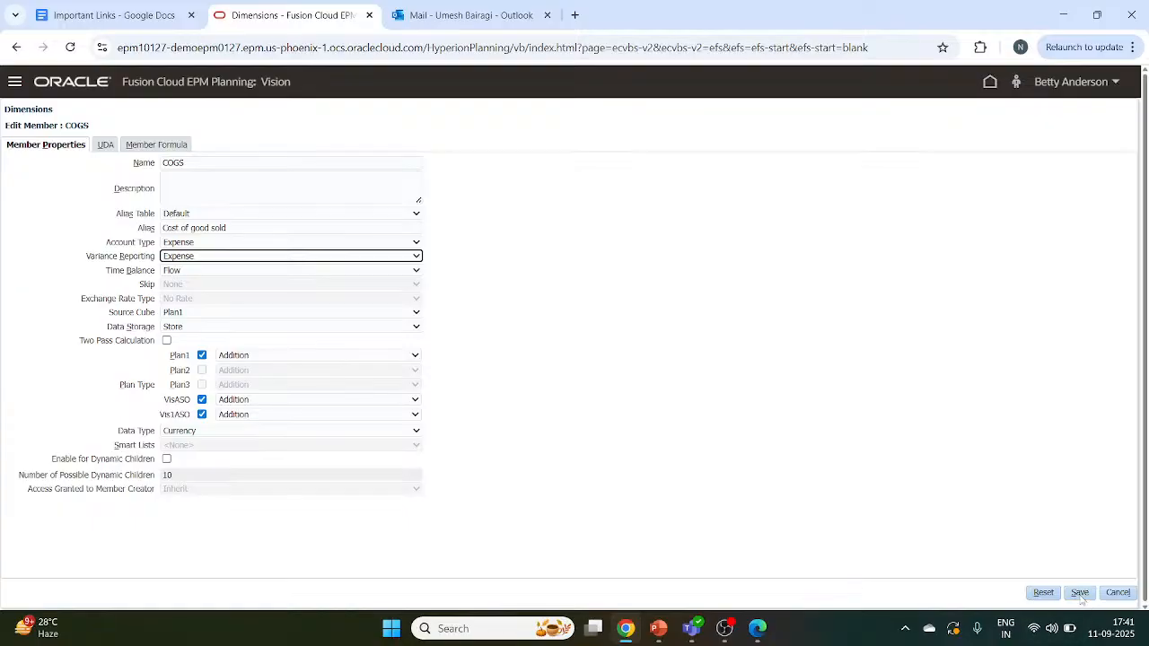
Set the COGS member's account type to Revenue, check its variance reporting option and save the member.
click(418, 242)
click(395, 275)
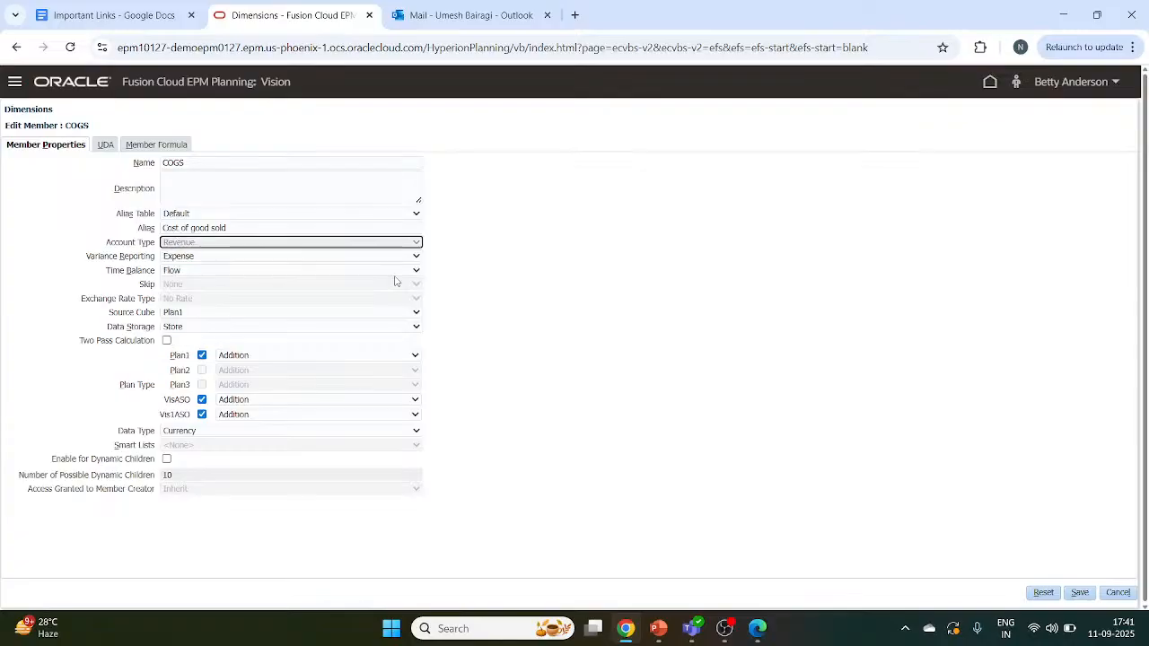
click(415, 257)
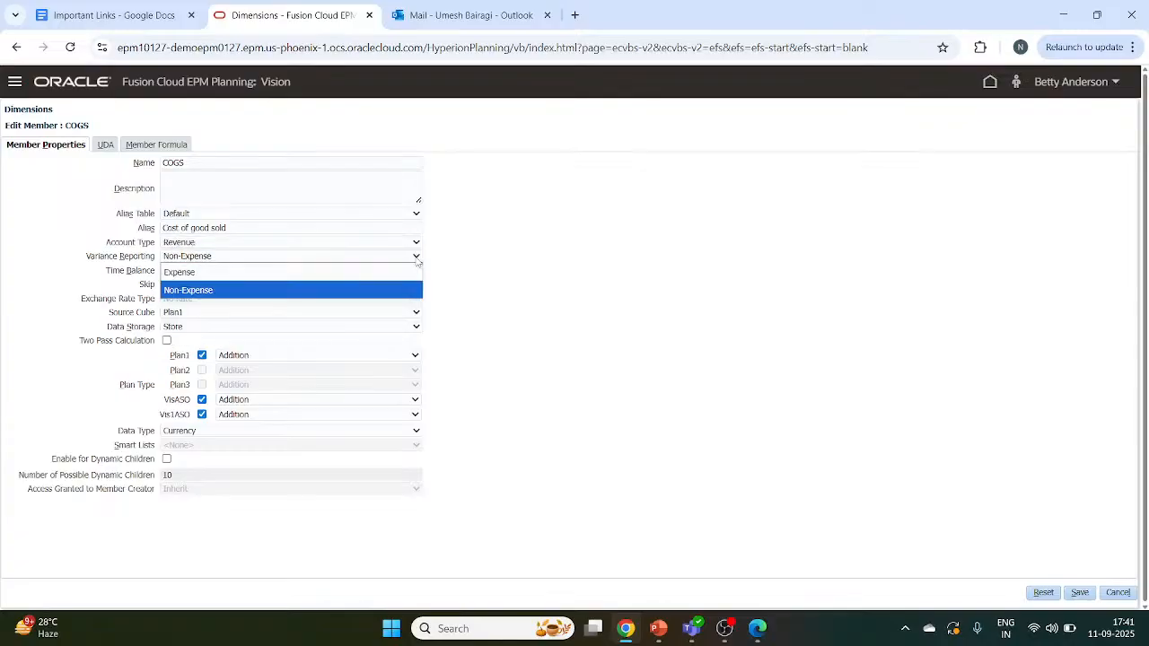
click(541, 289)
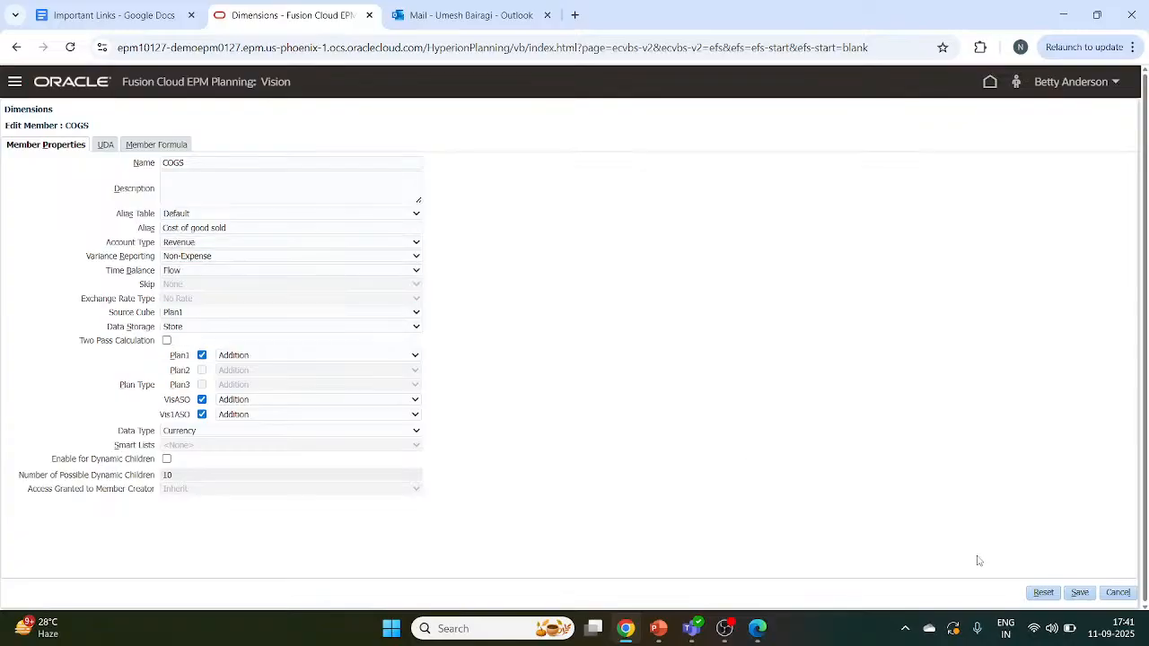
click(1081, 594)
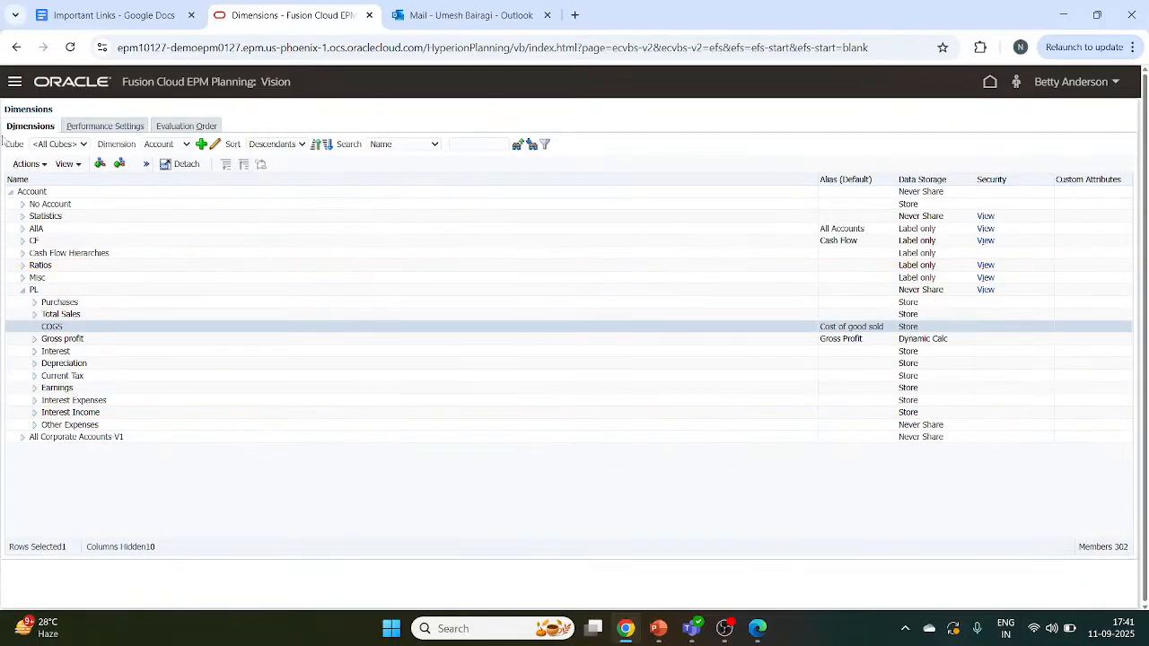
Return to form 1 in Data and recheck whether the Cost of good sold and Gross Profit cells accept entry.
click(16, 84)
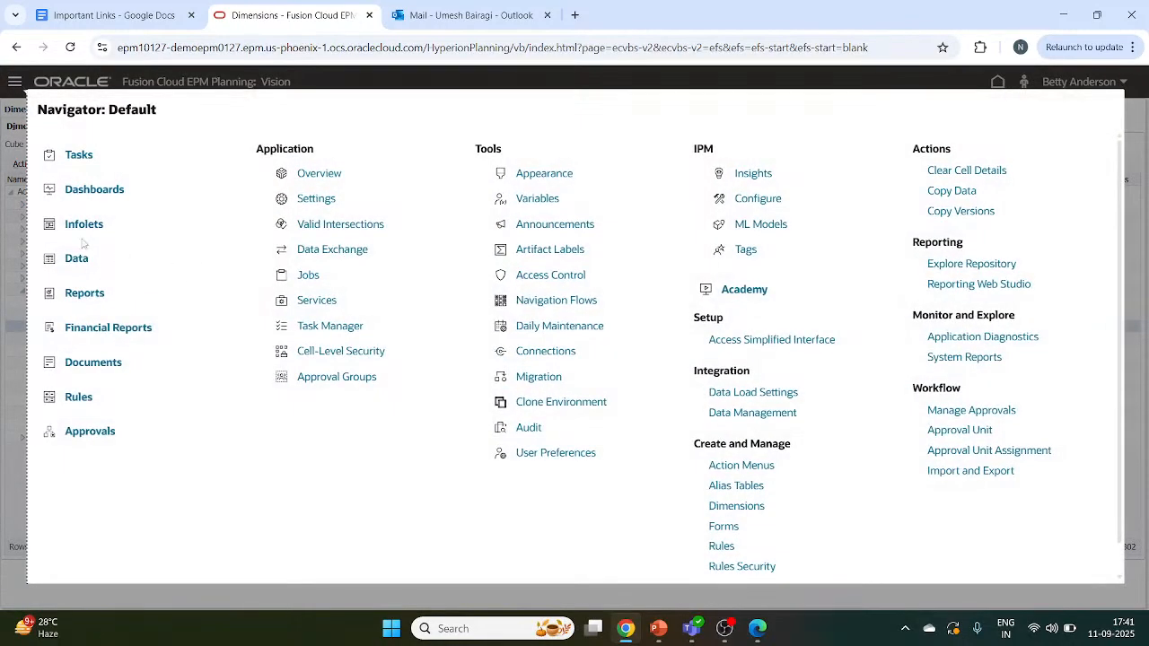
click(74, 259)
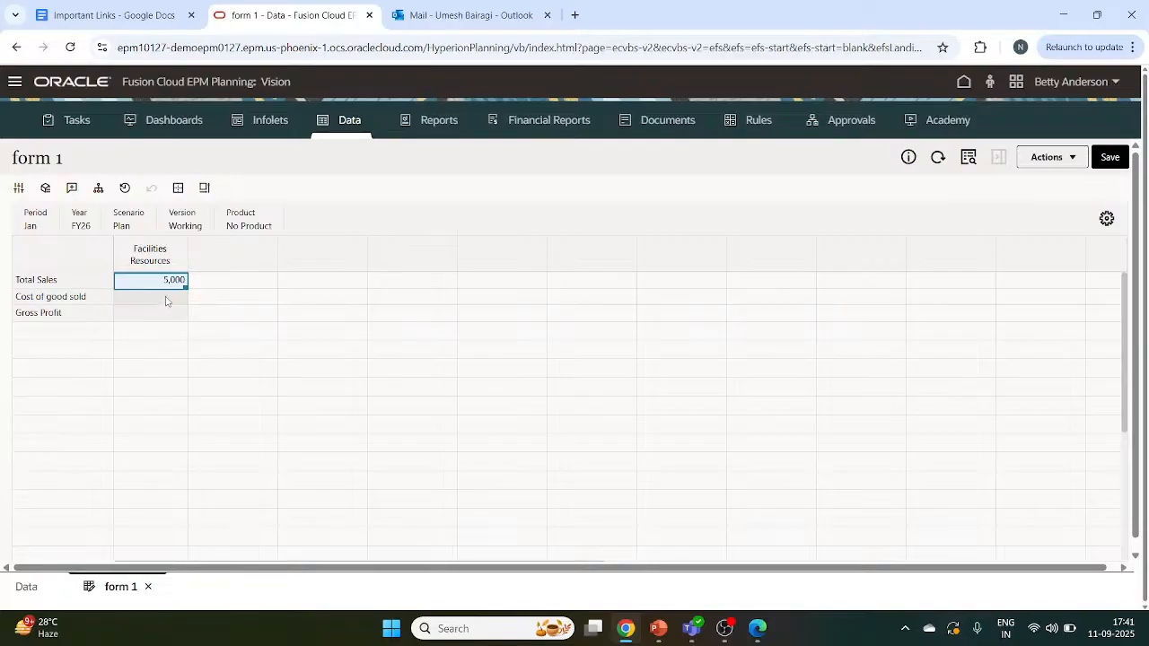
click(165, 301)
click(166, 313)
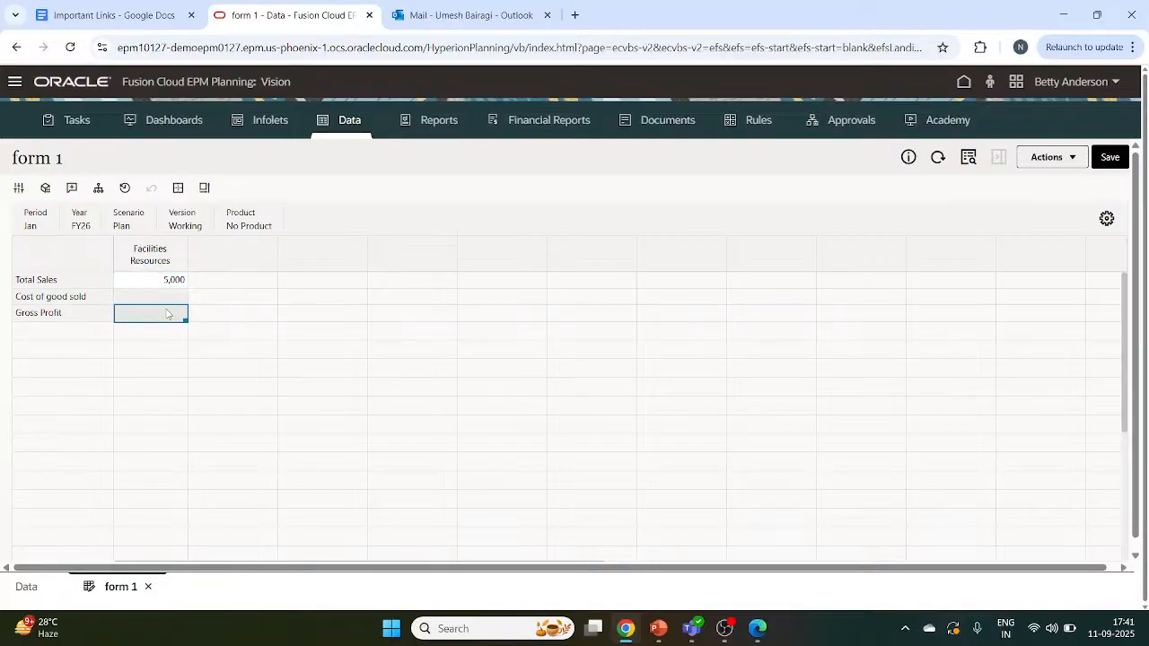
key(Up)
key(Up)
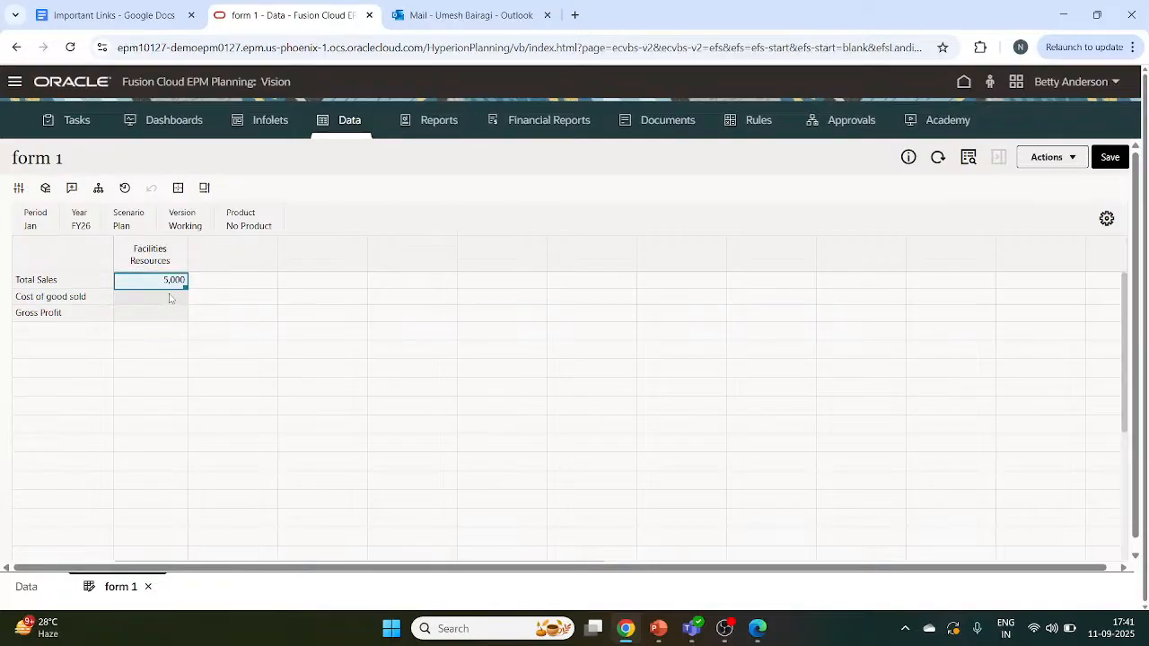
click(169, 298)
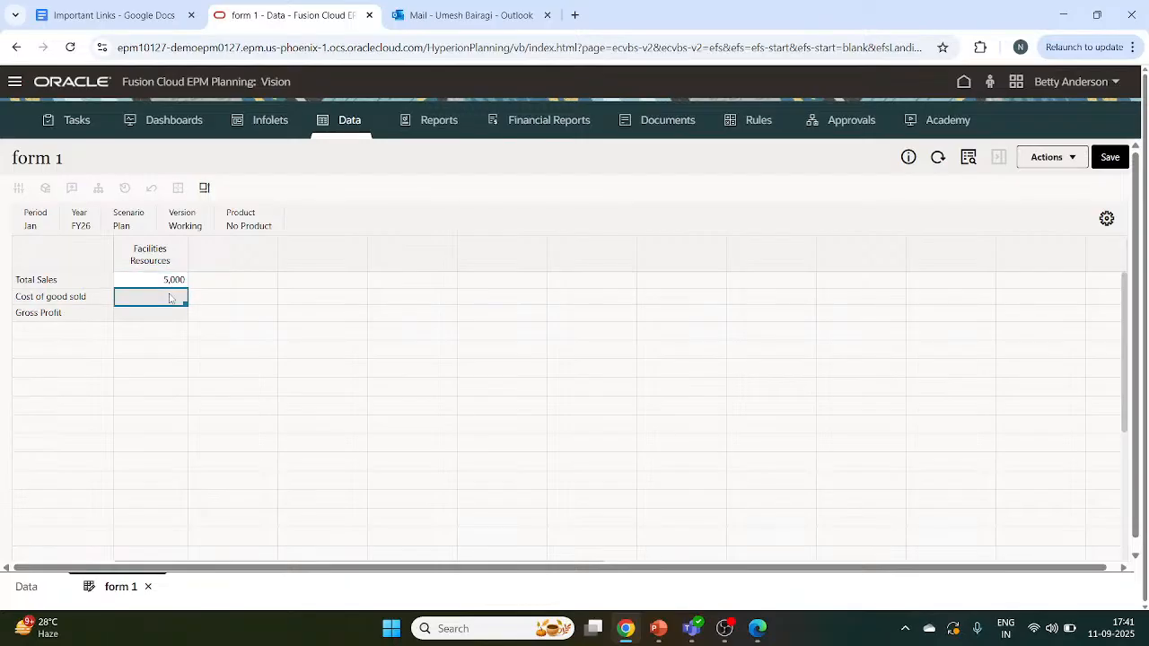
key(Up)
click(169, 302)
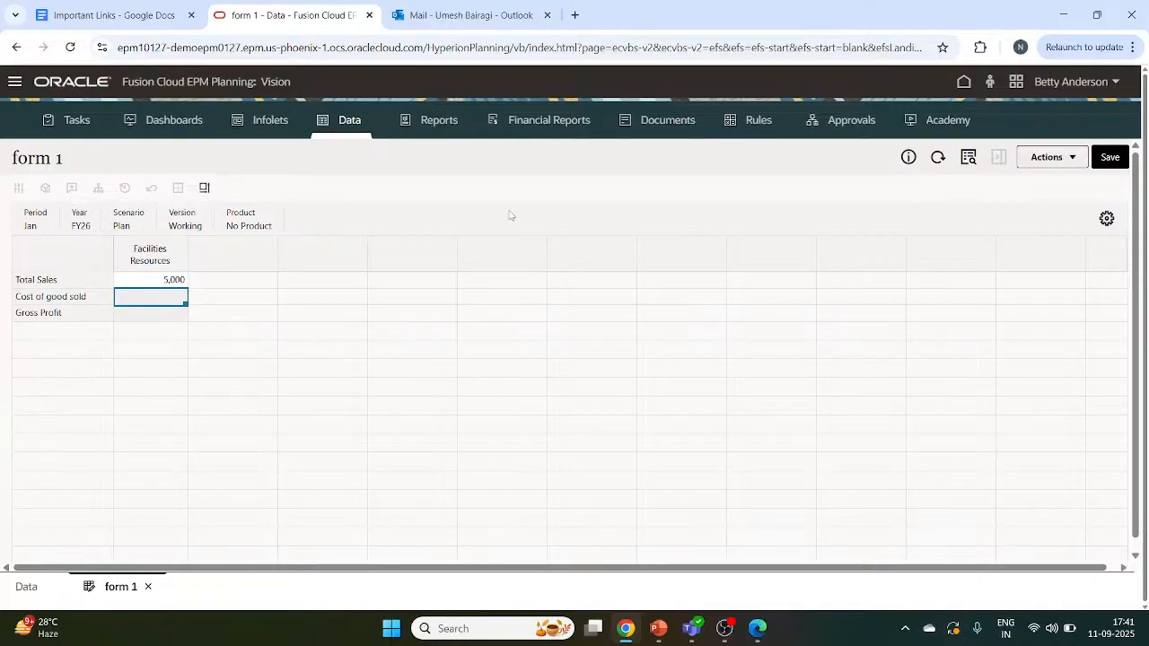
Close form 1, reopen it from the Data library and select the Cost of good sold cell.
click(149, 588)
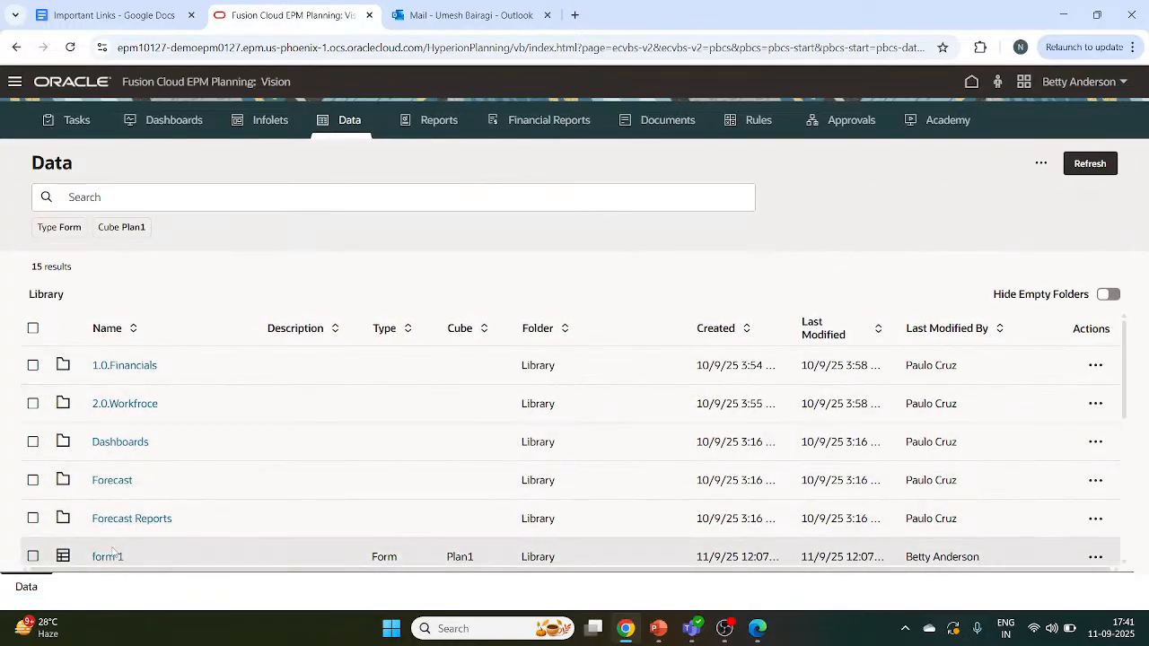
scroll(115, 538, down, 1)
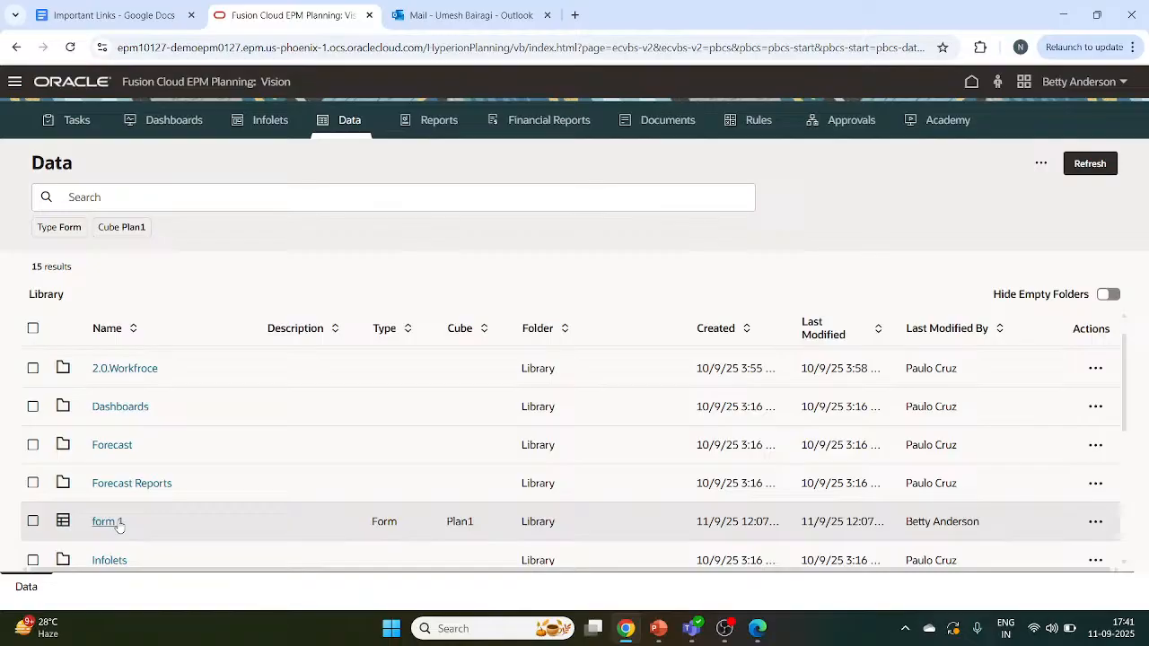
click(117, 524)
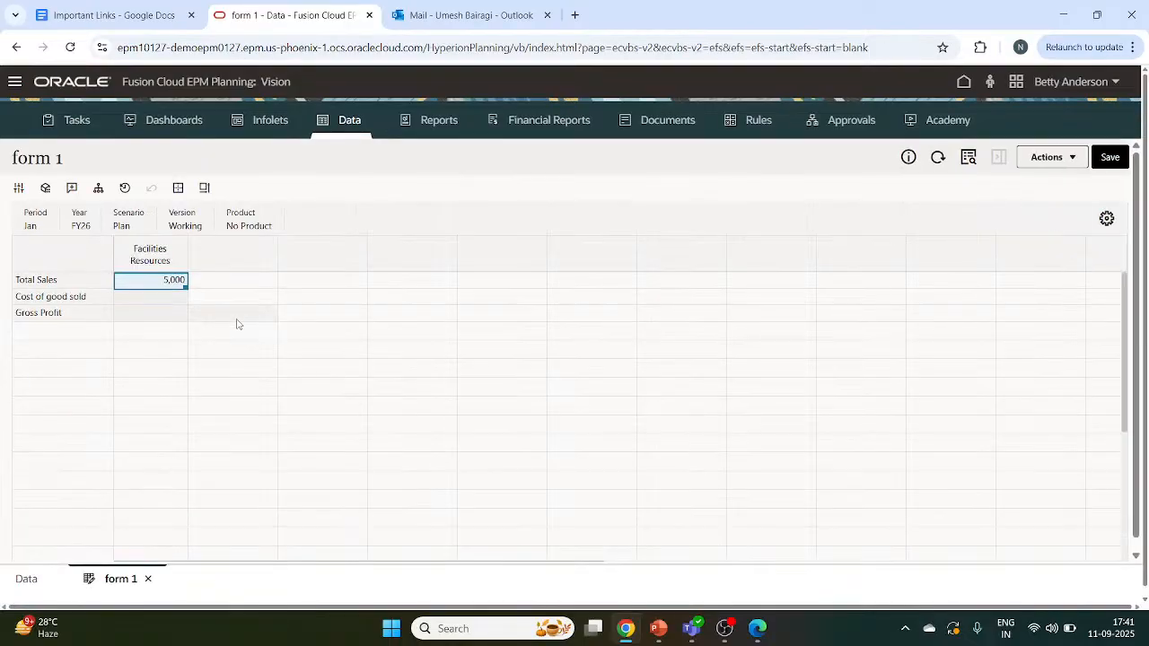
click(161, 297)
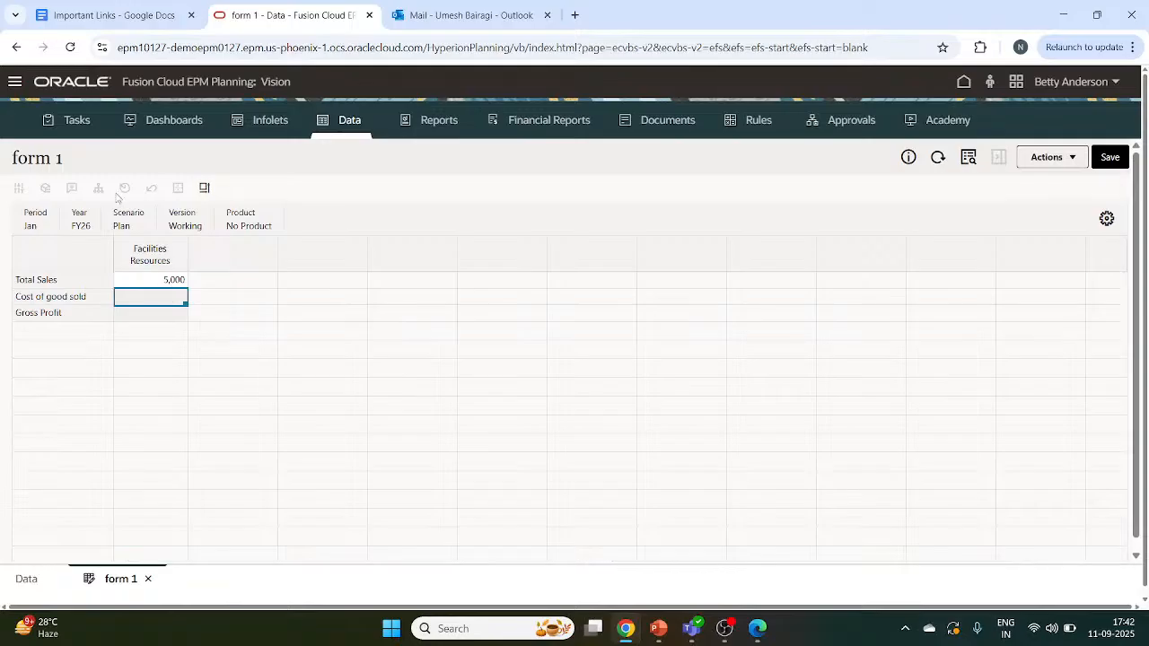
Open the COGS member under PL in the Account dimension, review its member properties and save it as is.
click(13, 86)
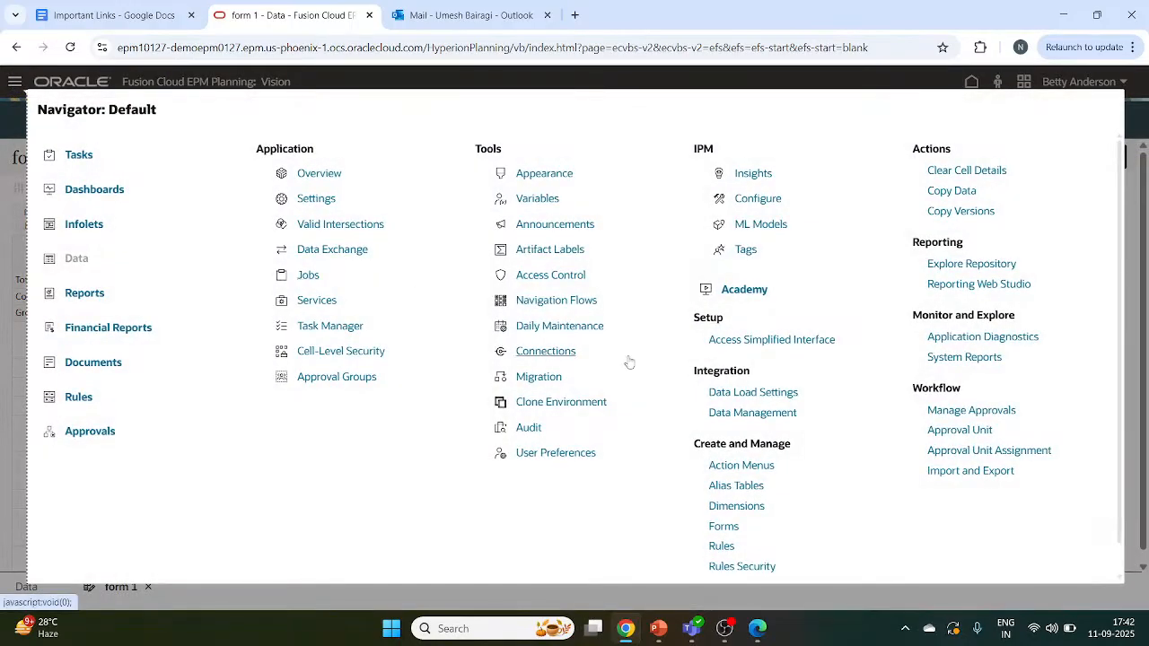
click(760, 506)
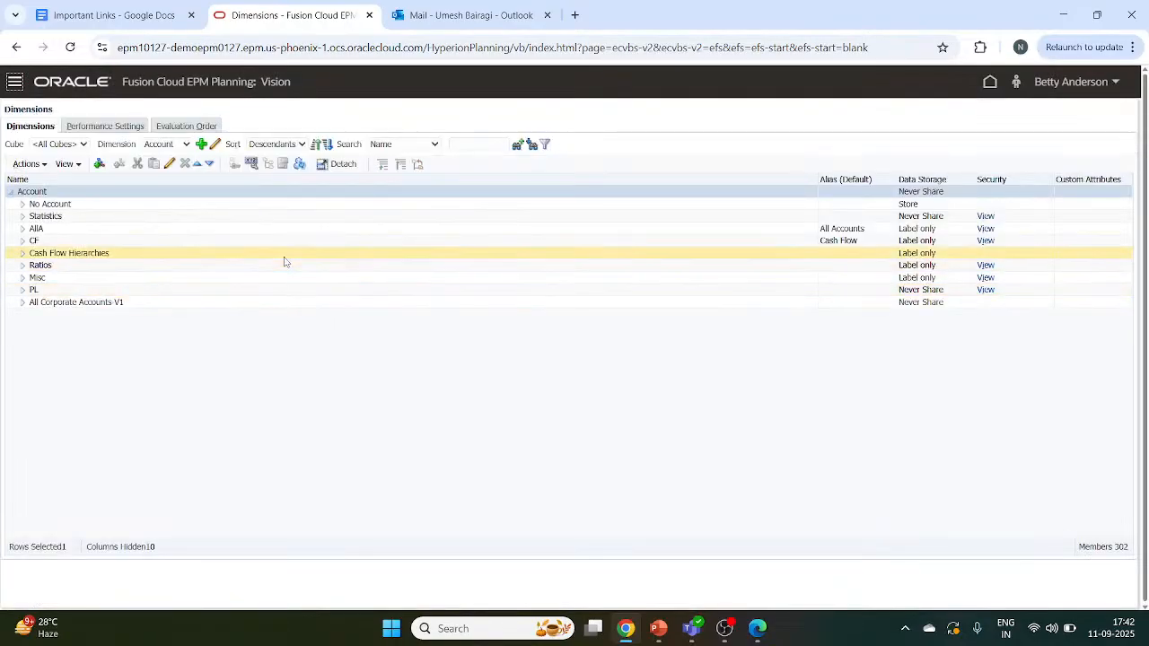
click(20, 290)
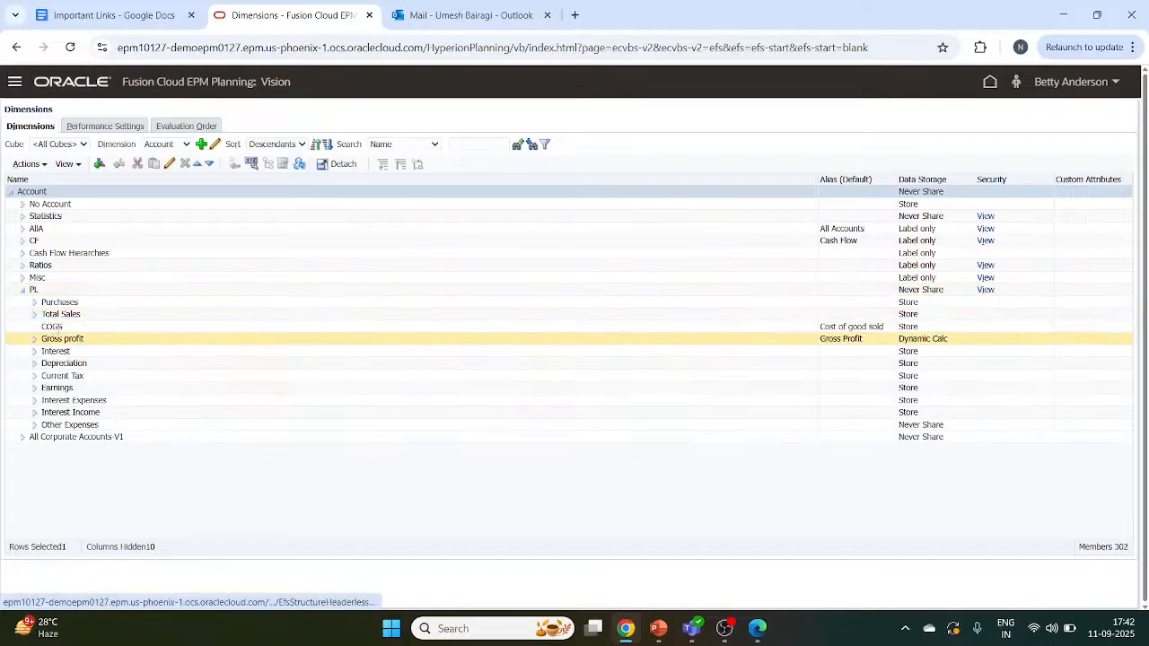
click(52, 327)
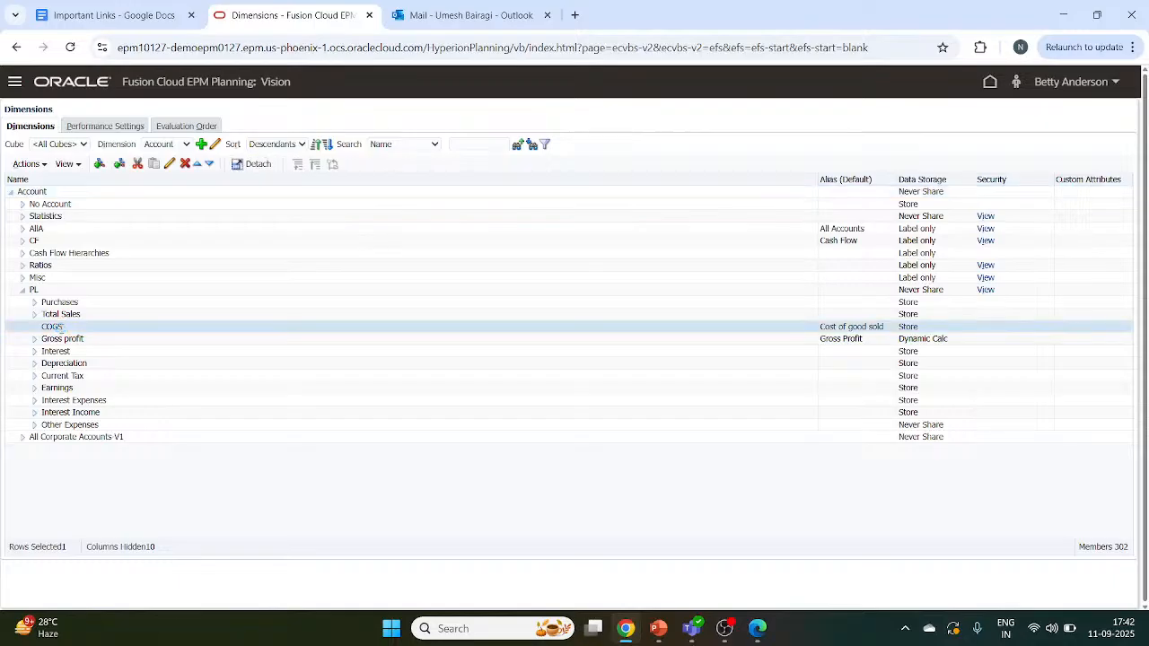
click(168, 165)
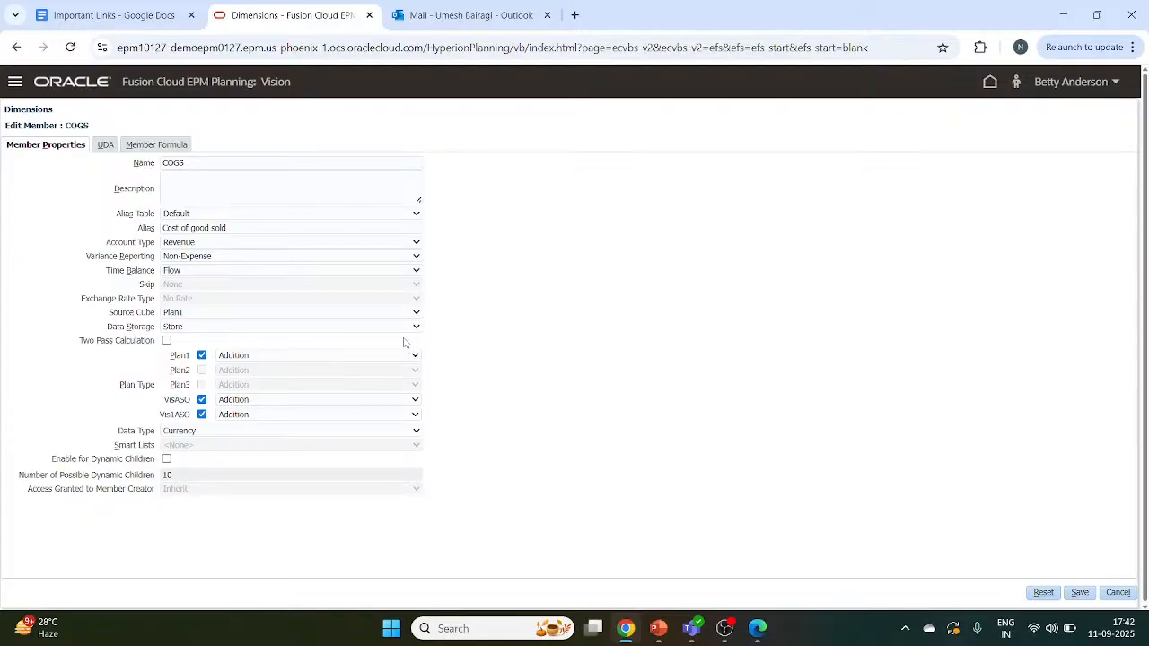
click(1079, 594)
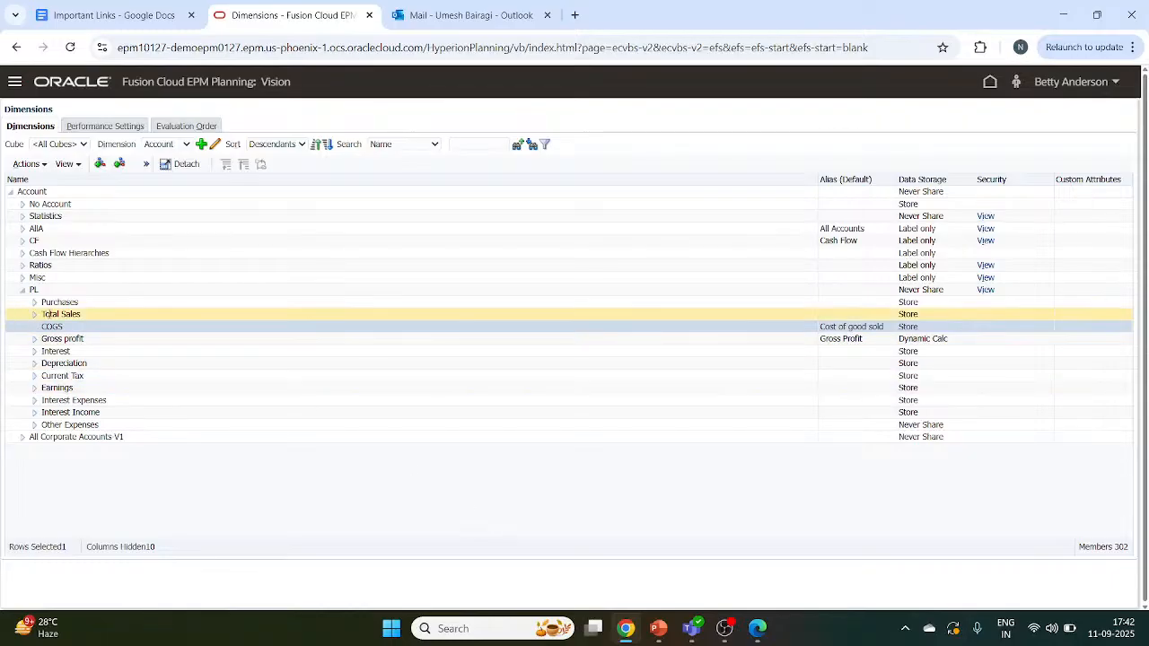
Review the Total Sales member's properties for comparison with COGS and save it as is.
click(47, 314)
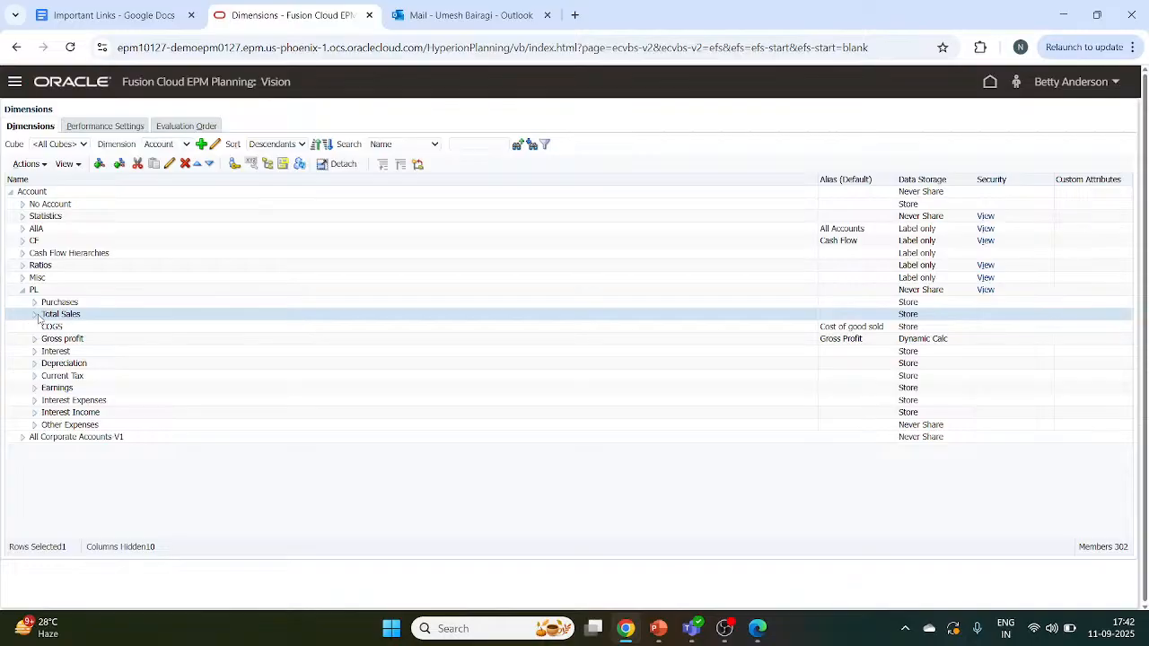
click(169, 164)
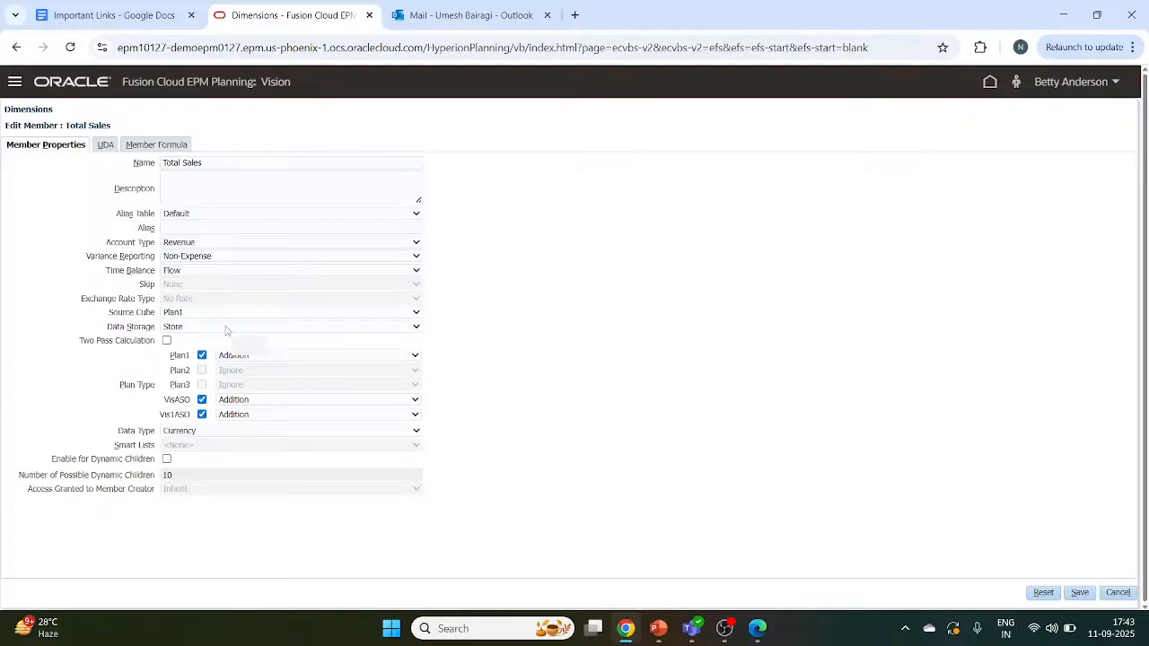
click(1081, 593)
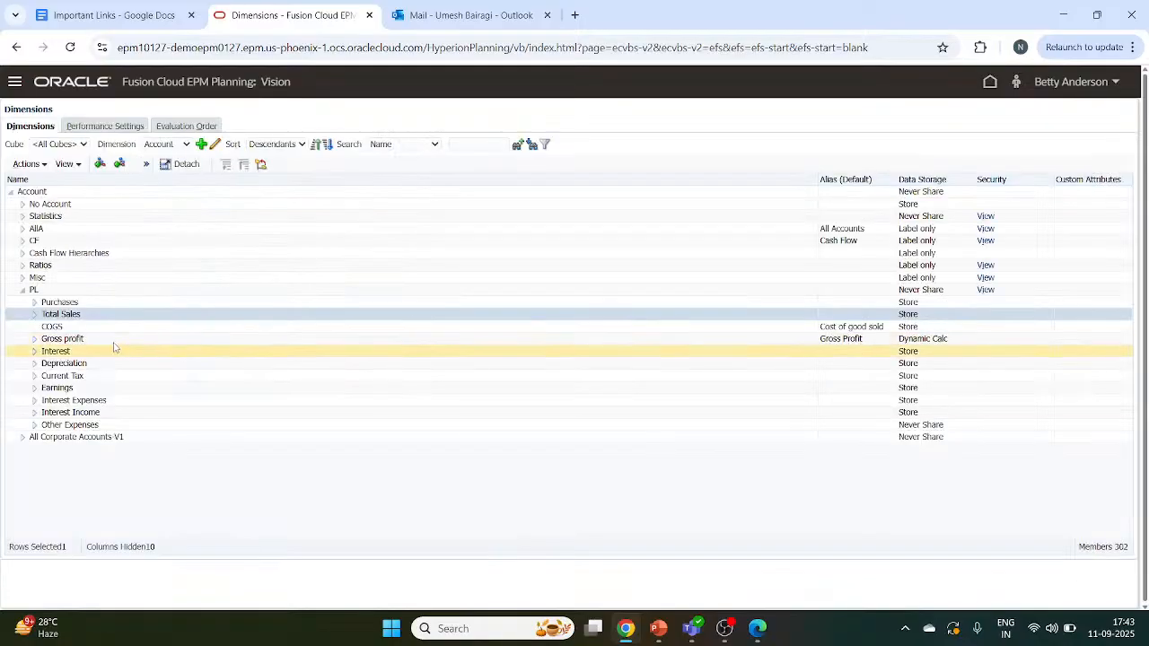
Check the COGS member's formula and close the member without saving.
click(109, 327)
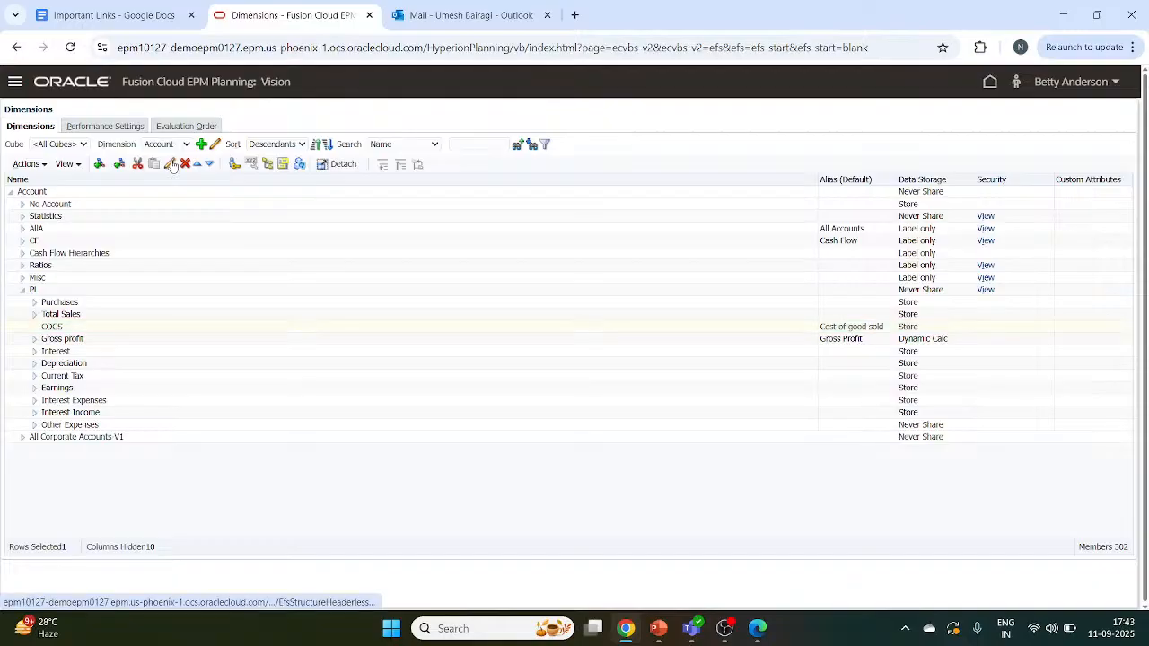
click(215, 145)
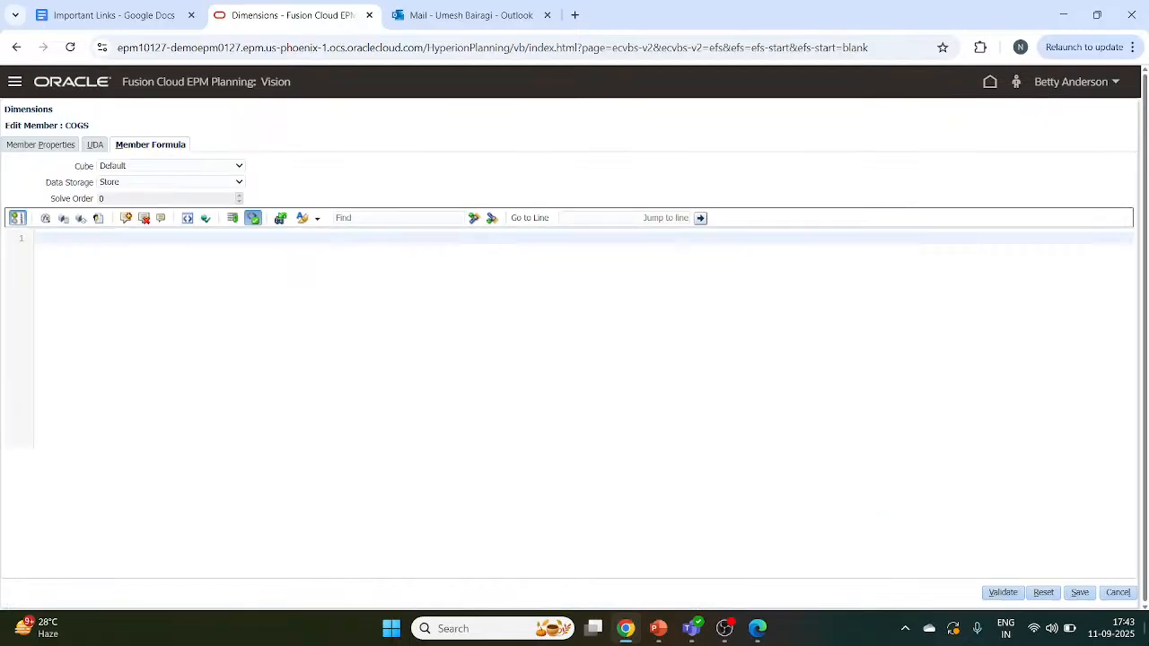
click(1119, 594)
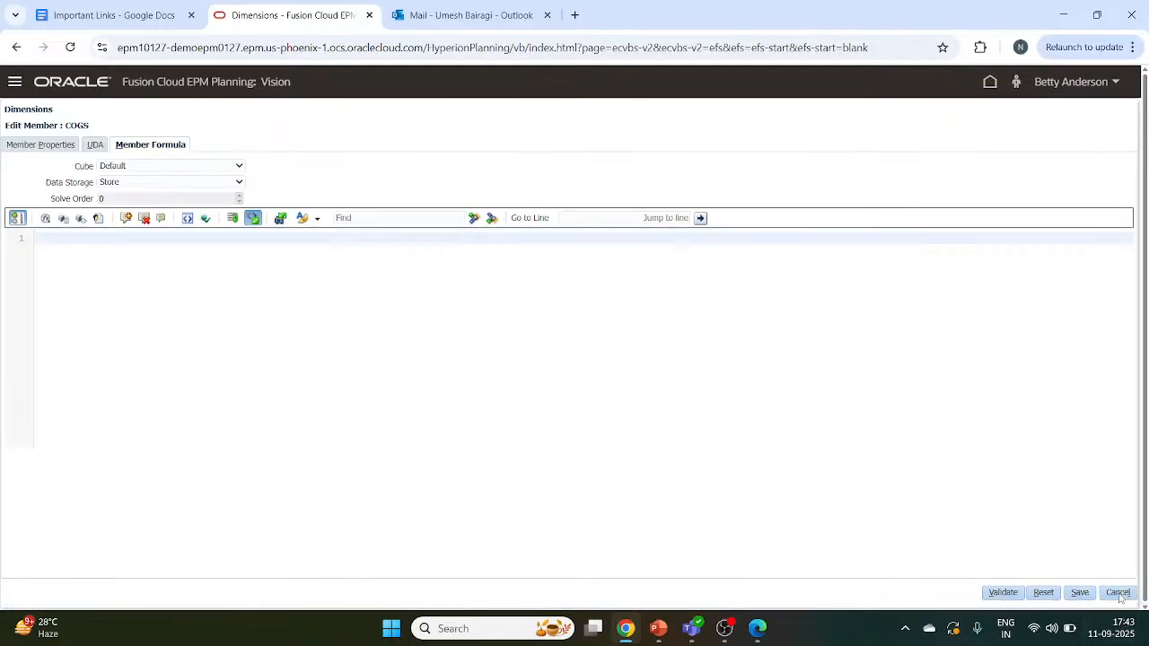
click(1118, 595)
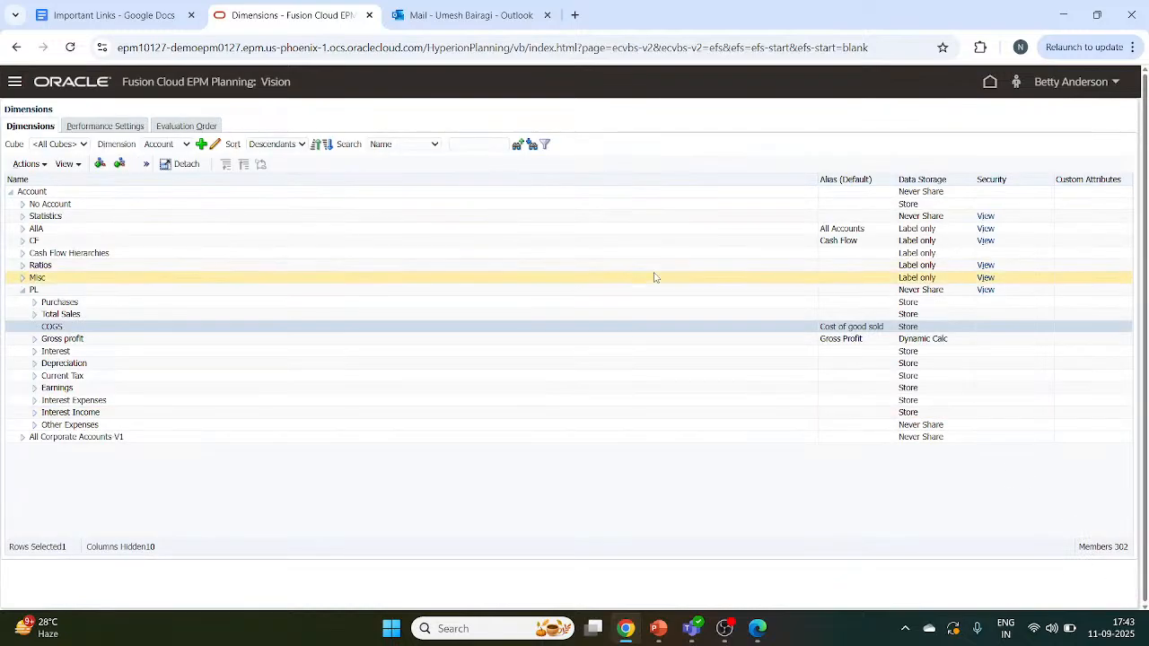
Return to form 1 in Data and check whether the Total Sales, Cost of good sold and Gross Profit cells accept entry.
click(14, 82)
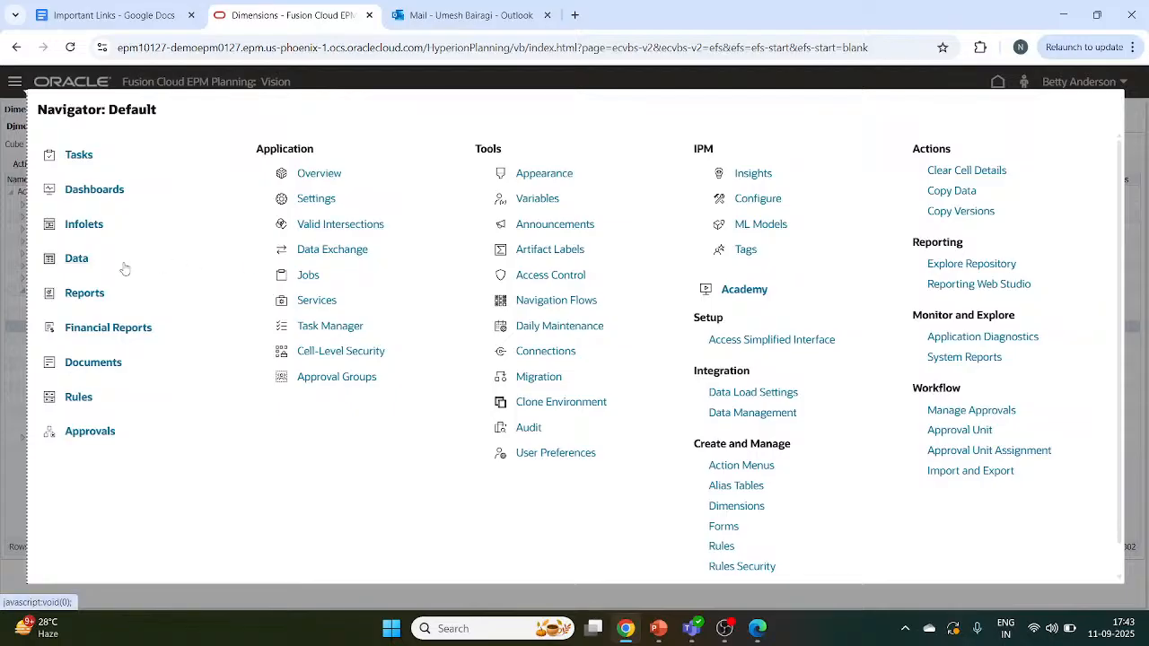
click(75, 258)
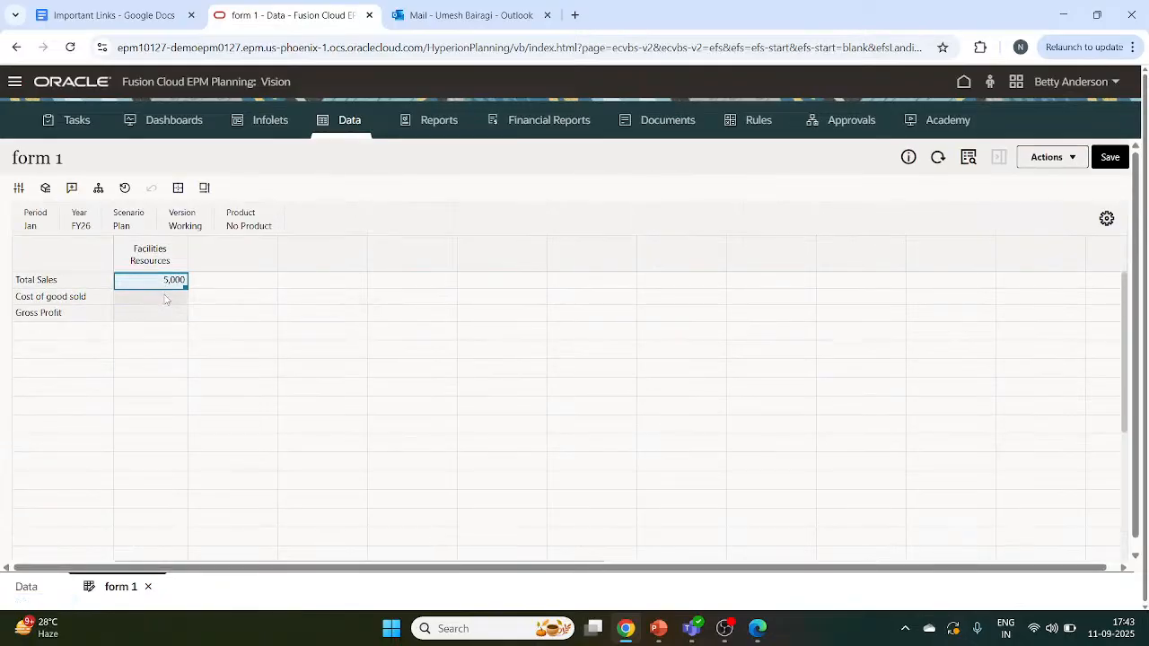
click(167, 297)
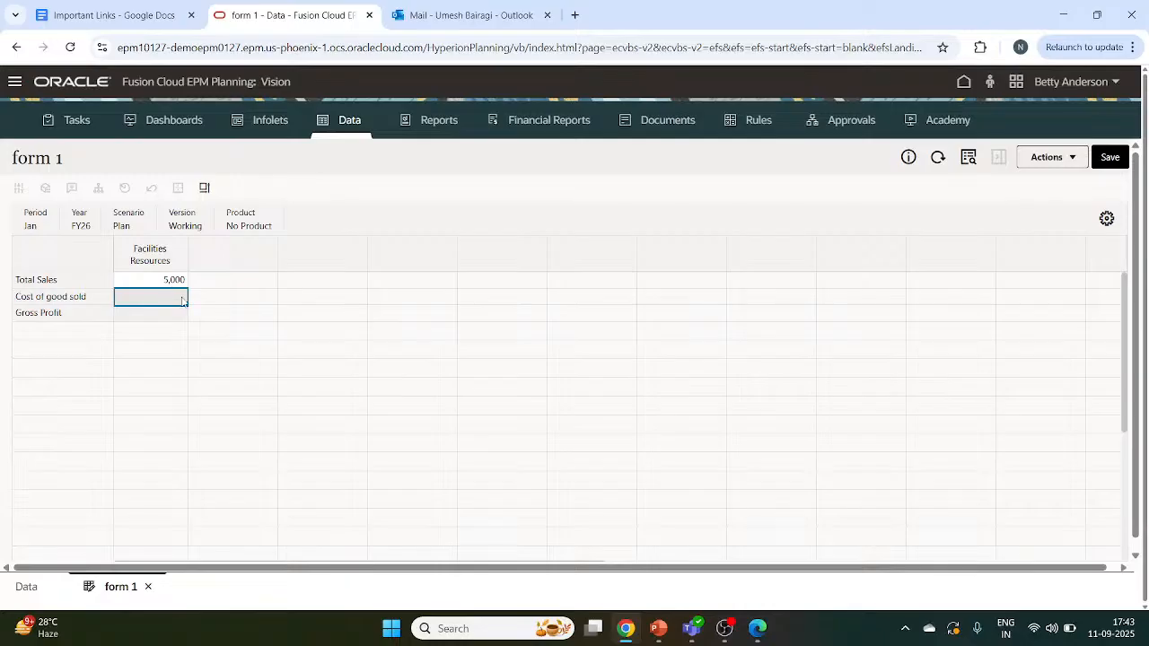
double_click(180, 280)
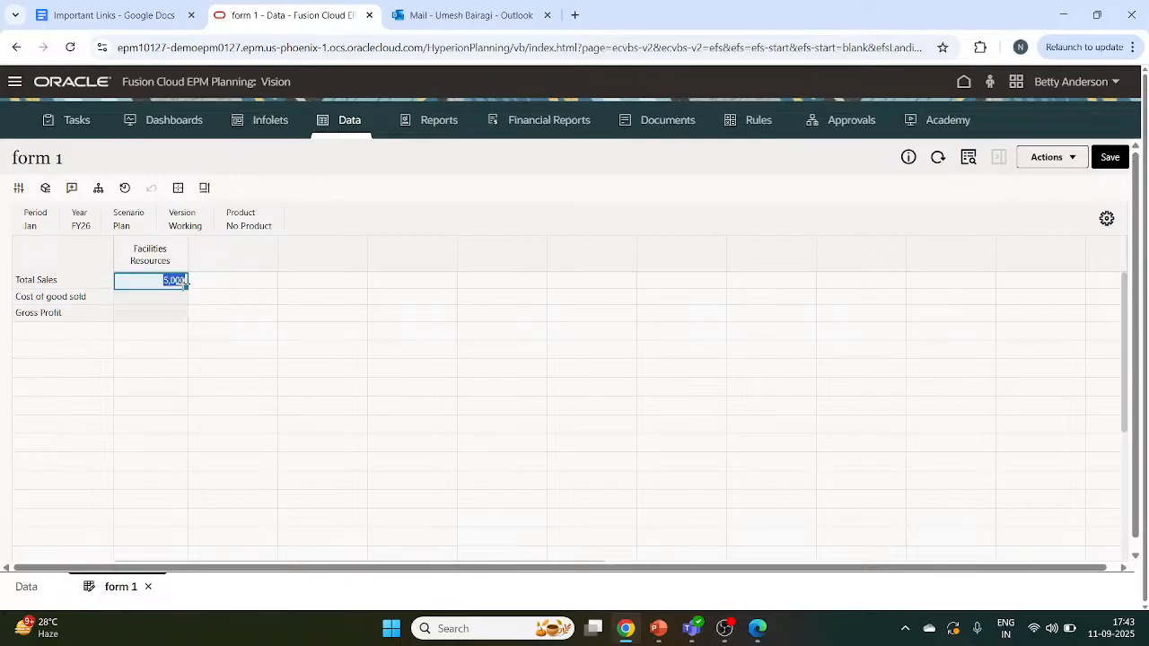
key(Return)
click(214, 301)
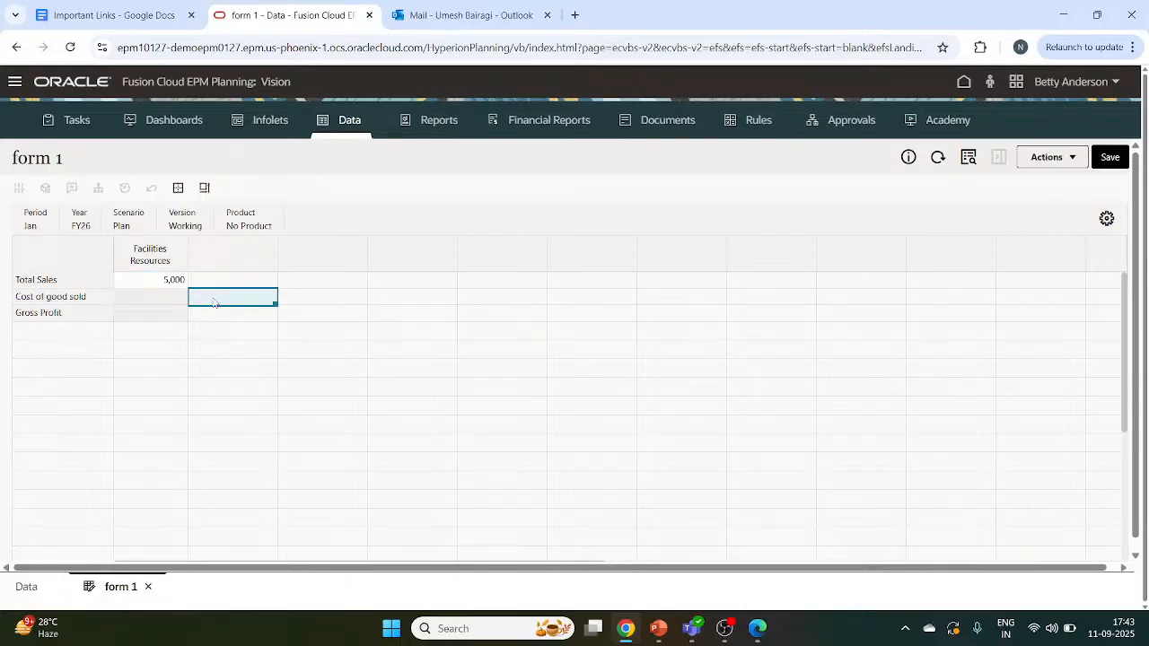
click(216, 283)
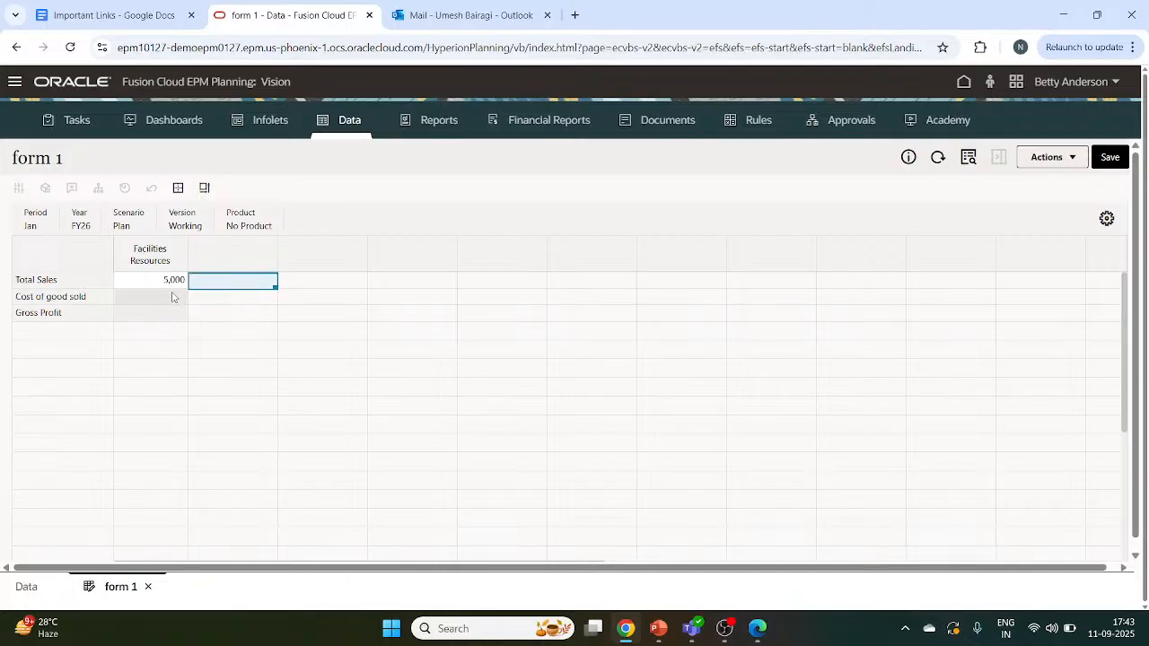
click(173, 297)
click(147, 316)
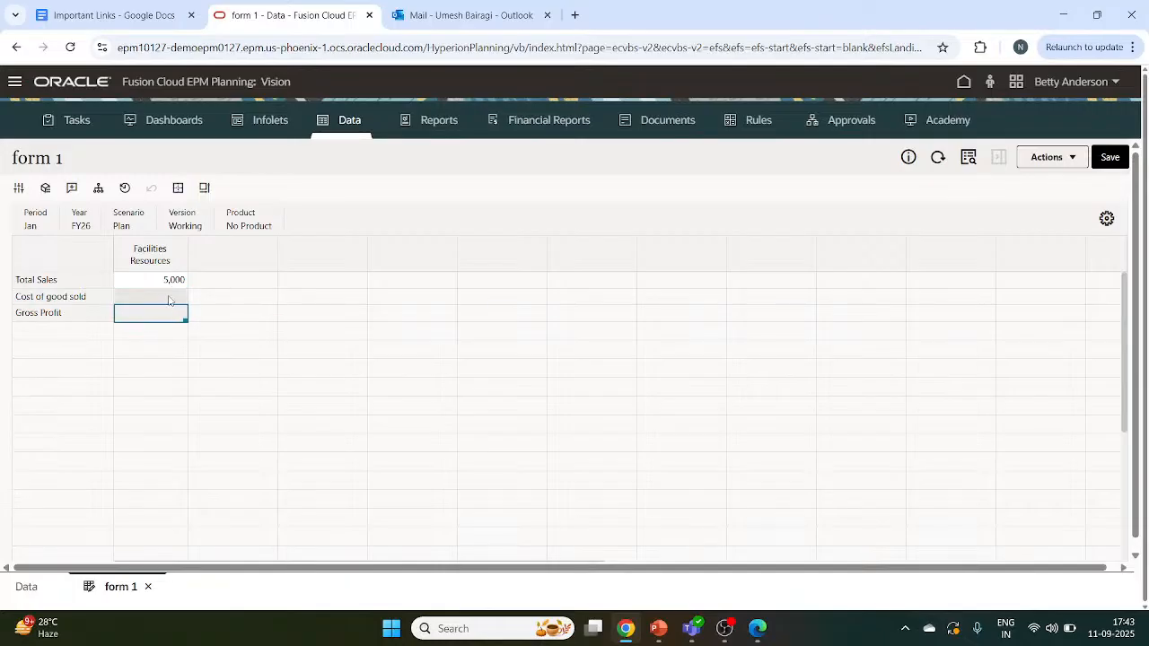
click(173, 297)
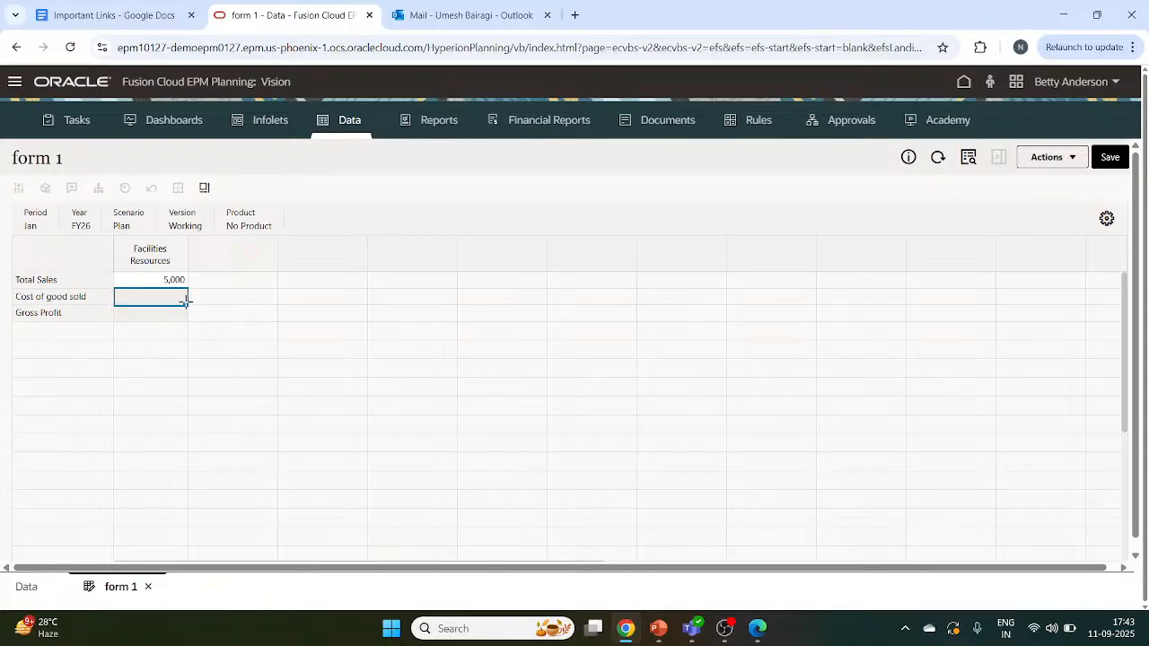
Try to fill the Cost of good sold and Gross Profit cells from the cells above them.
drag(185, 306, 190, 321)
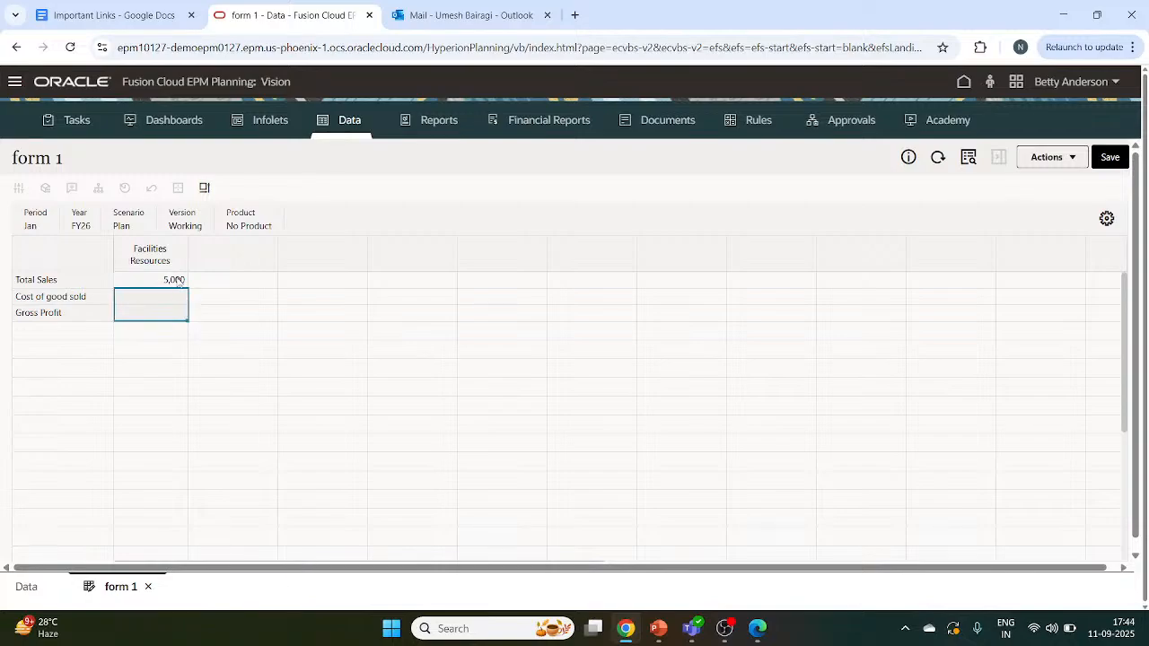
double_click(179, 281)
drag(186, 286, 185, 319)
click(177, 298)
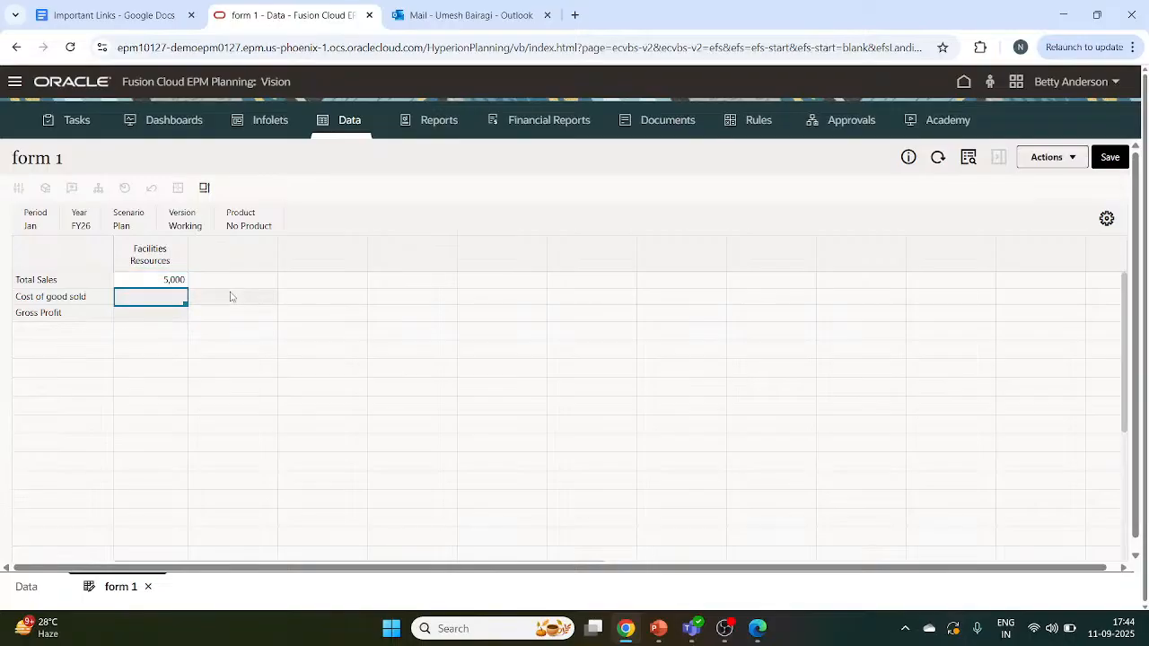
Adjust the Total Sales value for Facilities Resources by 100.
double_click(173, 280)
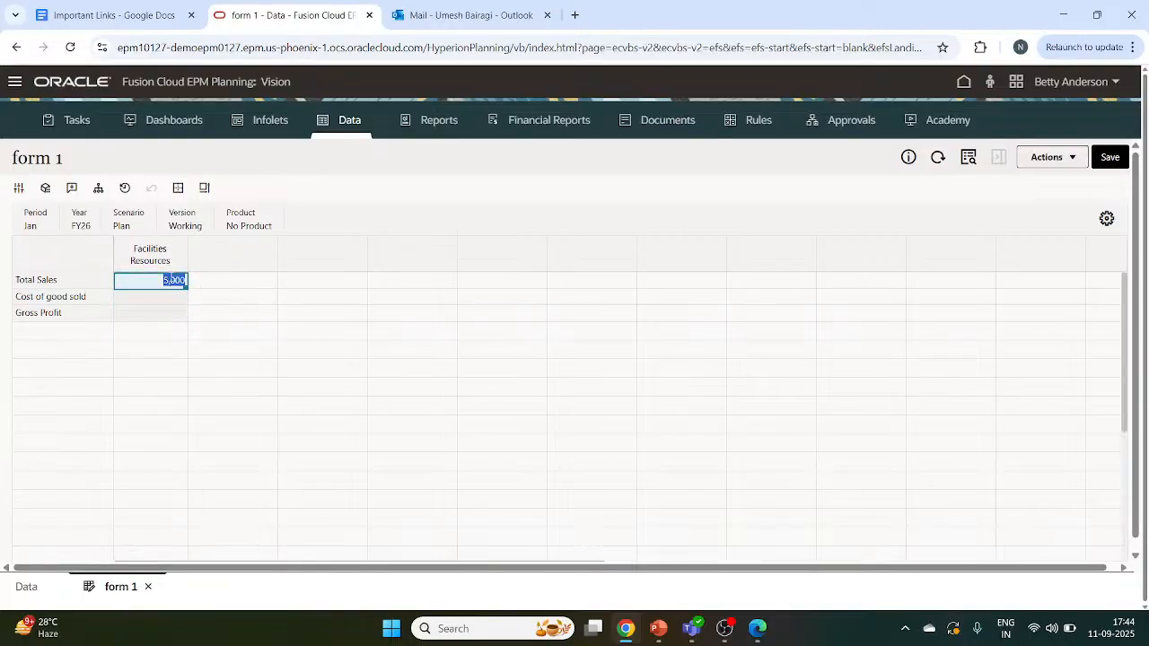
click(18, 189)
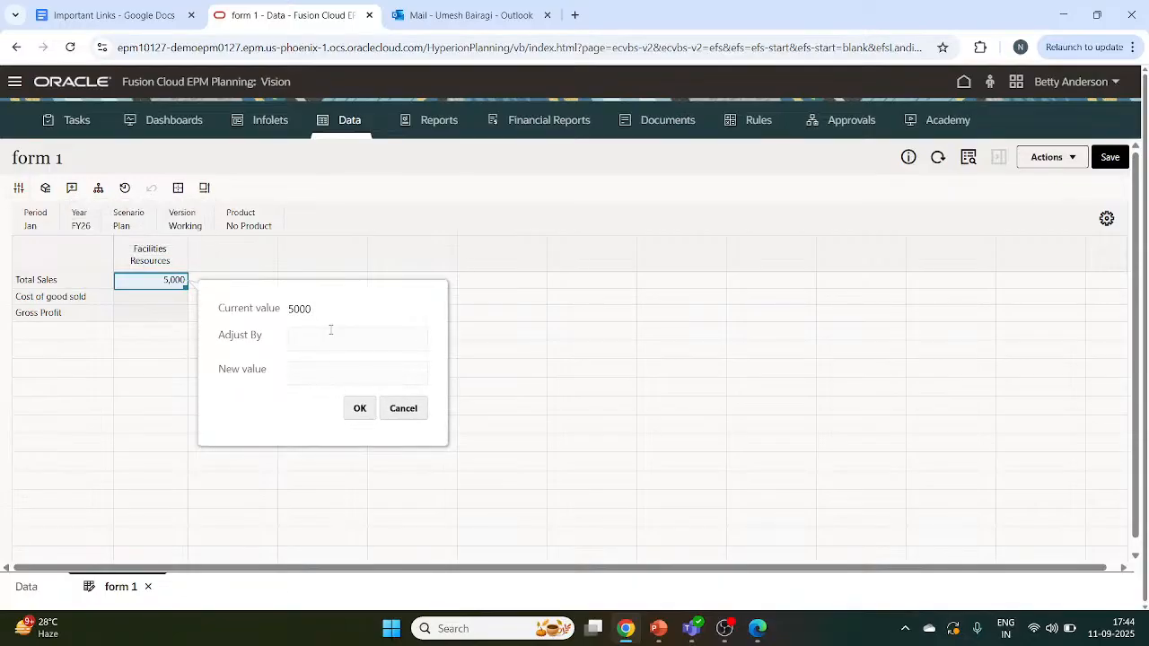
click(330, 336)
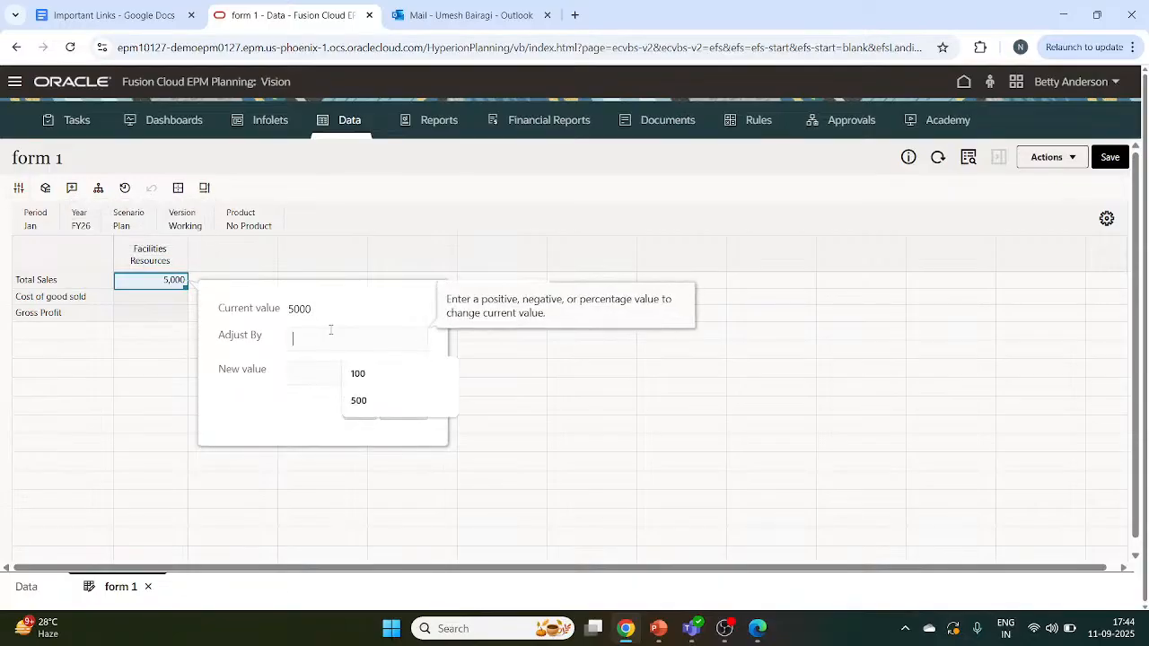
click(388, 374)
click(362, 405)
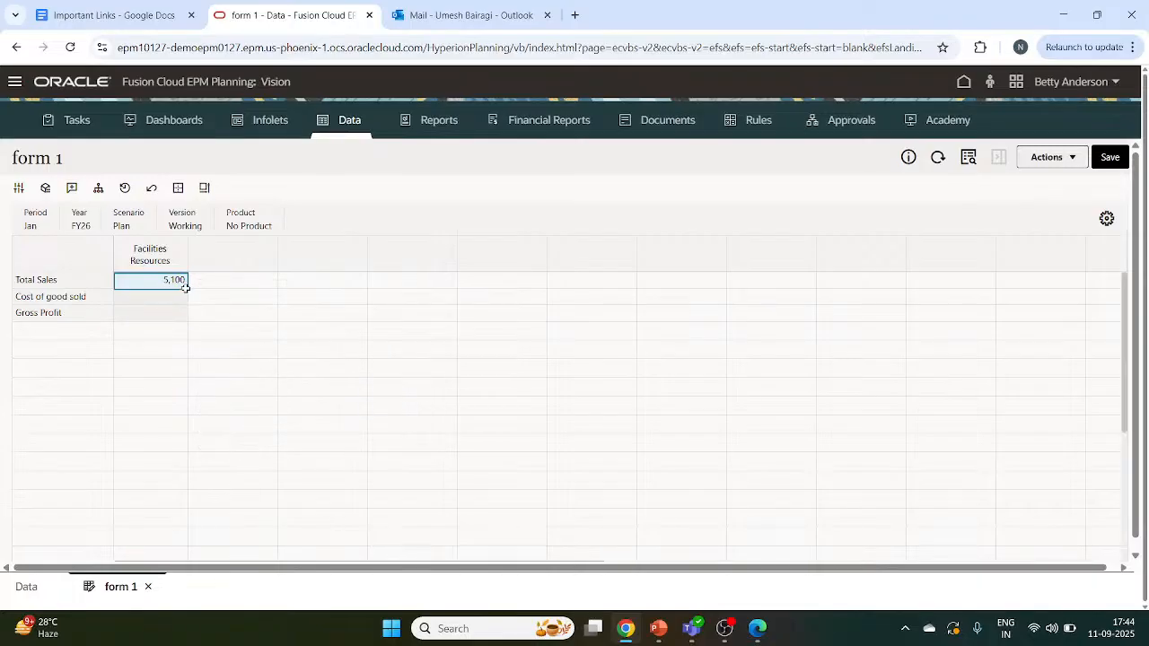
Try to fill the adjusted Total Sales value down through Gross Profit and recheck the Cost of good sold cell.
drag(185, 286, 189, 316)
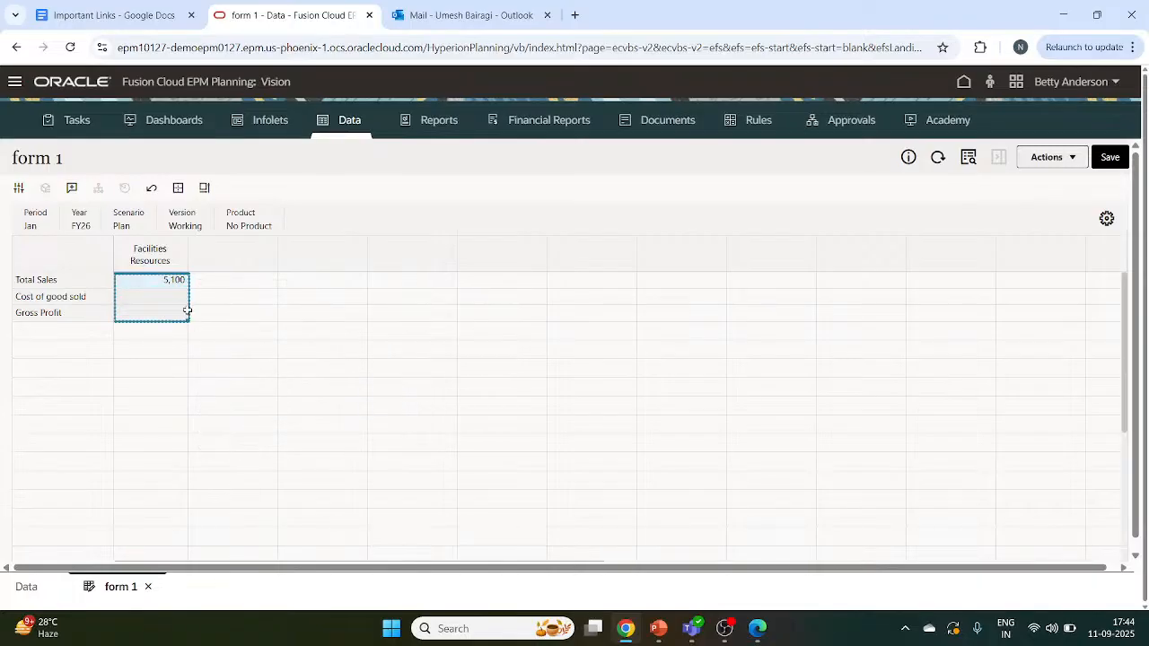
click(236, 300)
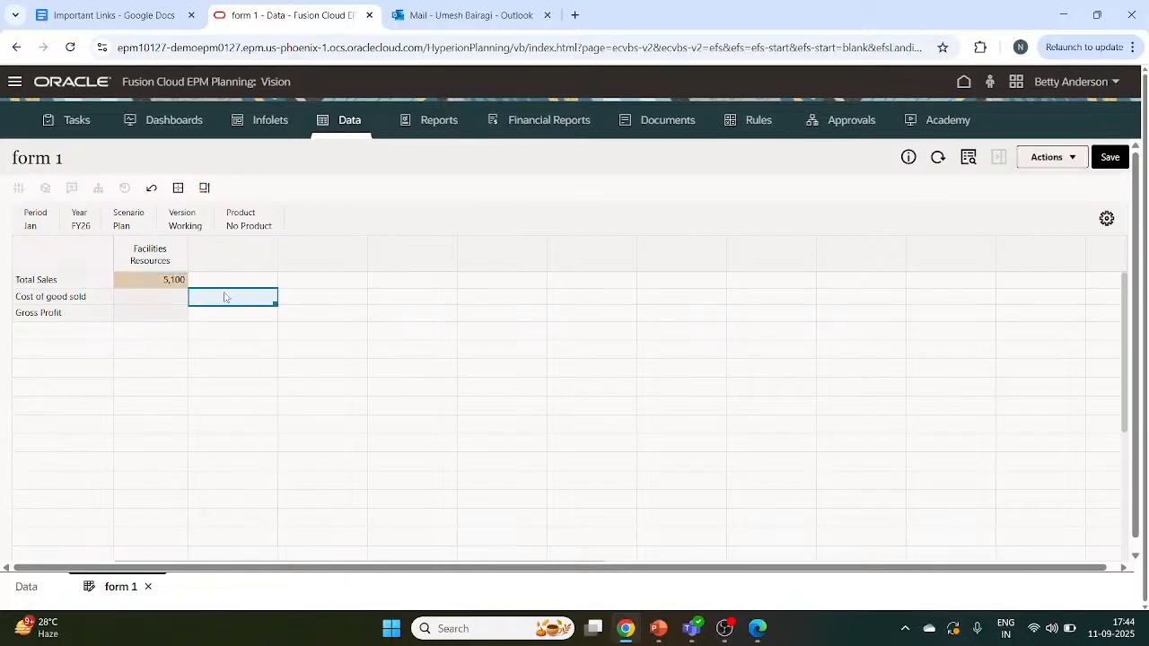
click(170, 294)
double_click(172, 279)
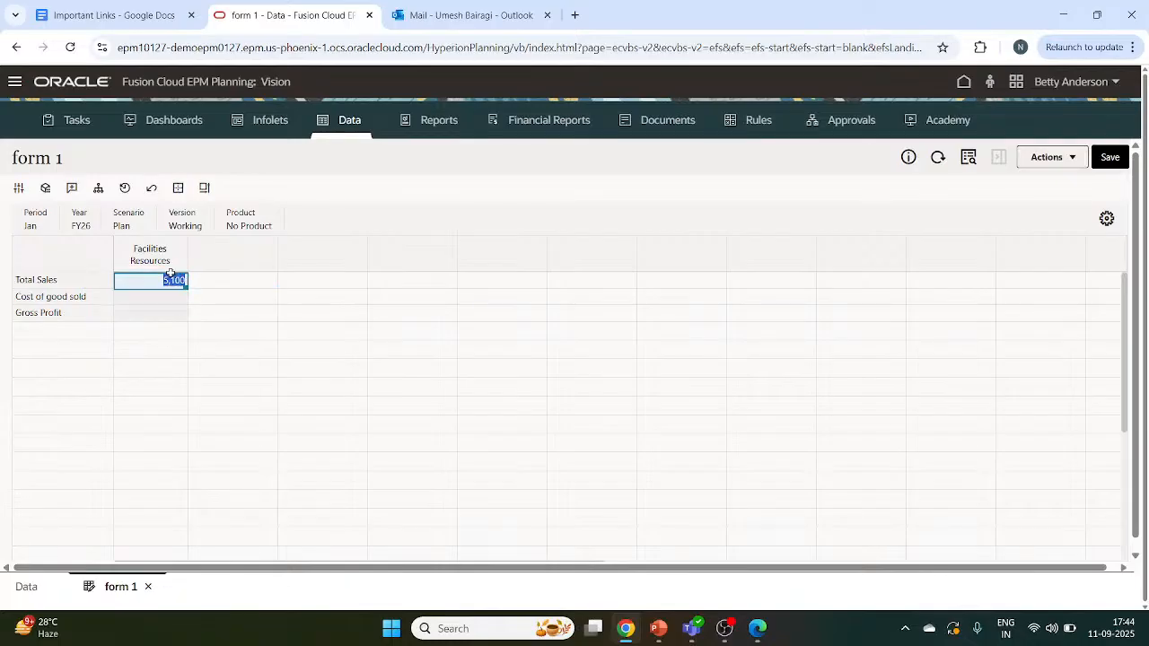
click(221, 282)
click(171, 296)
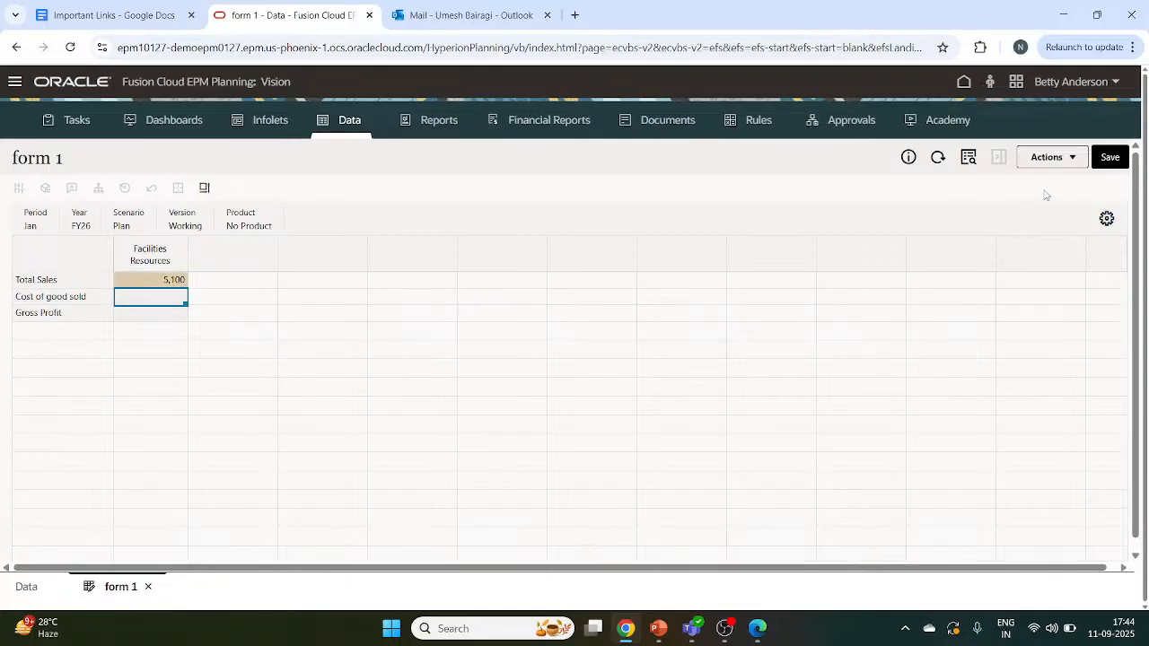
Refresh form 1, discarding the unsaved data, then close it and find its entry in the Data library.
click(940, 160)
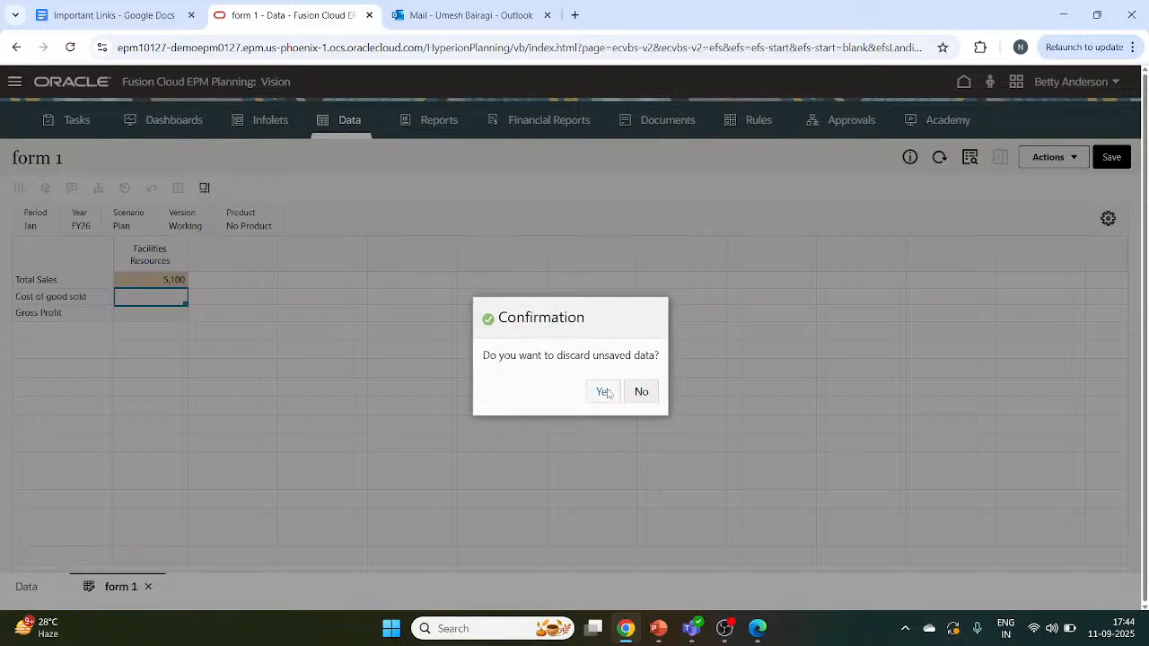
click(606, 393)
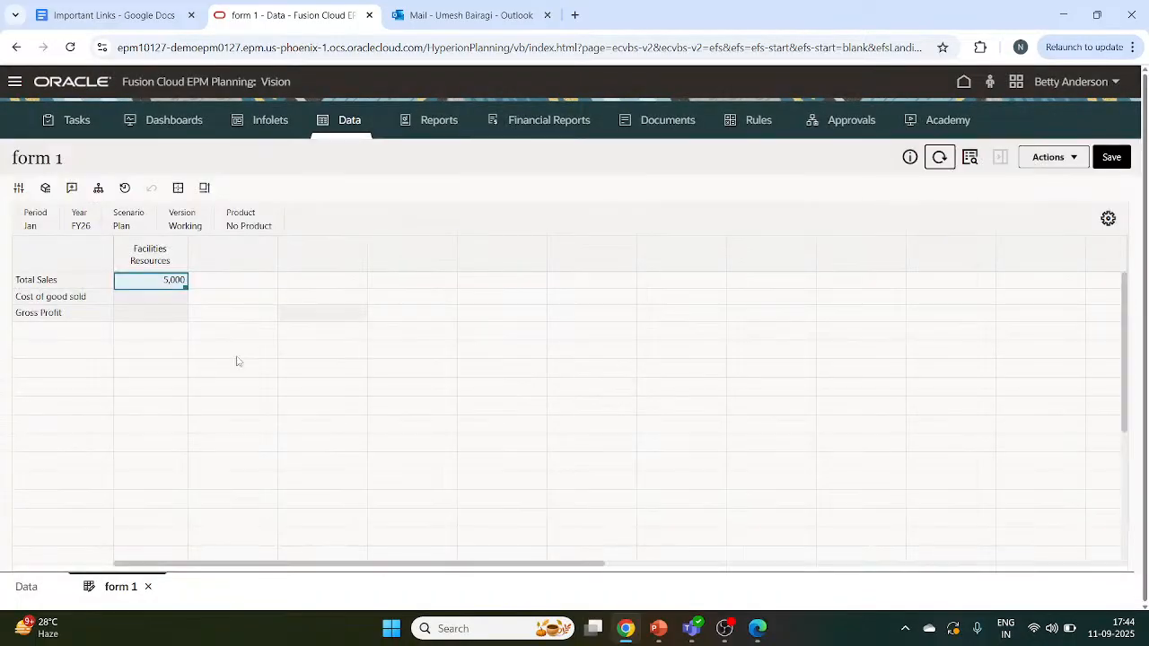
click(149, 588)
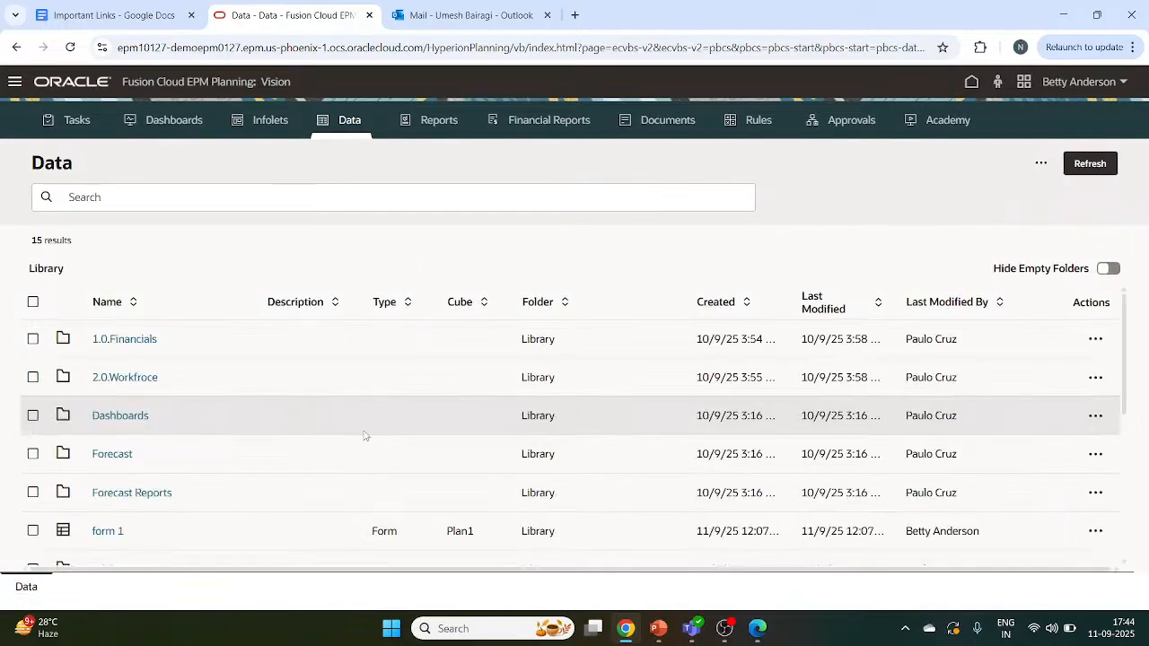
scroll(183, 527, down, 3)
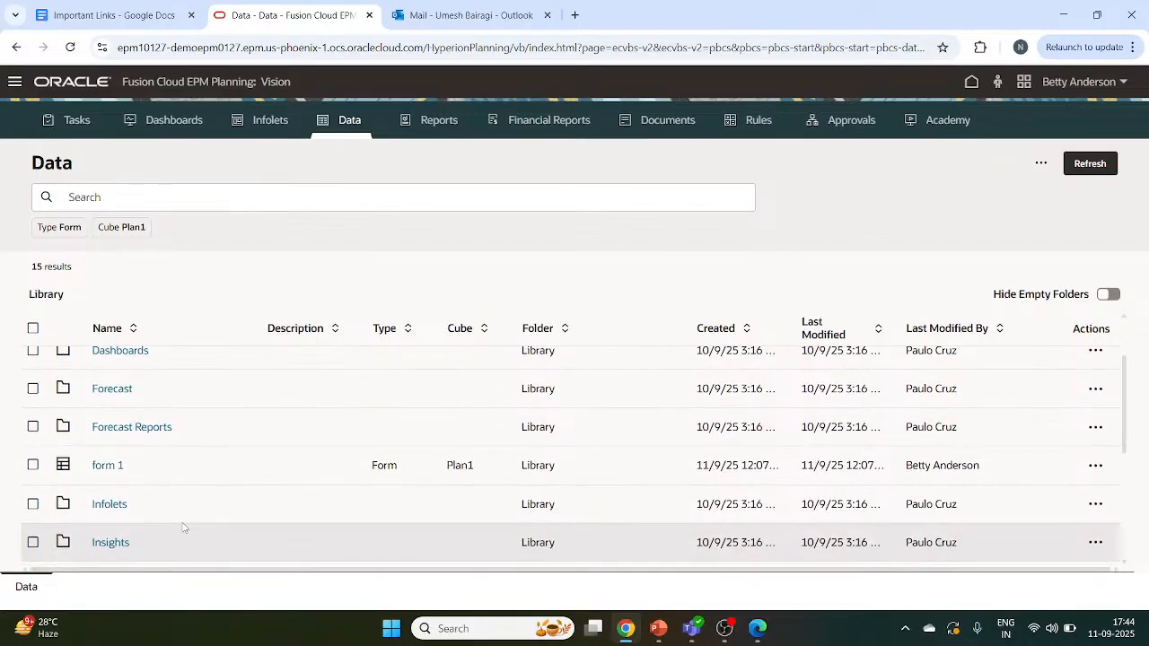
scroll(183, 527, up, 1)
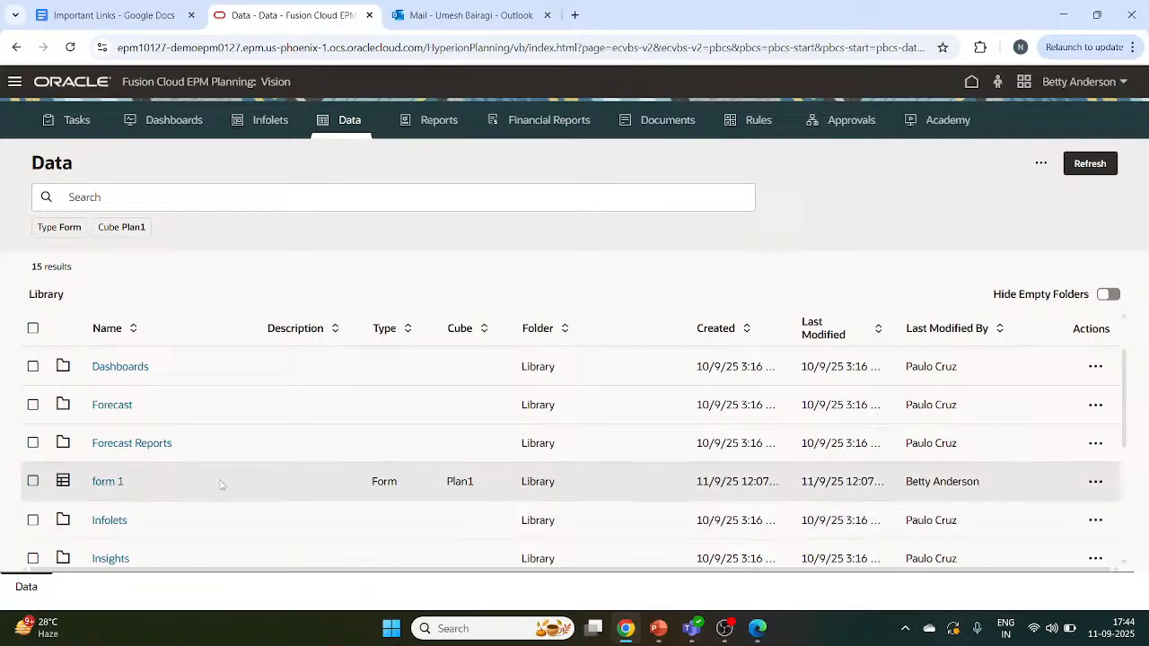
scroll(221, 483, down, 1)
scroll(222, 486, up, 1)
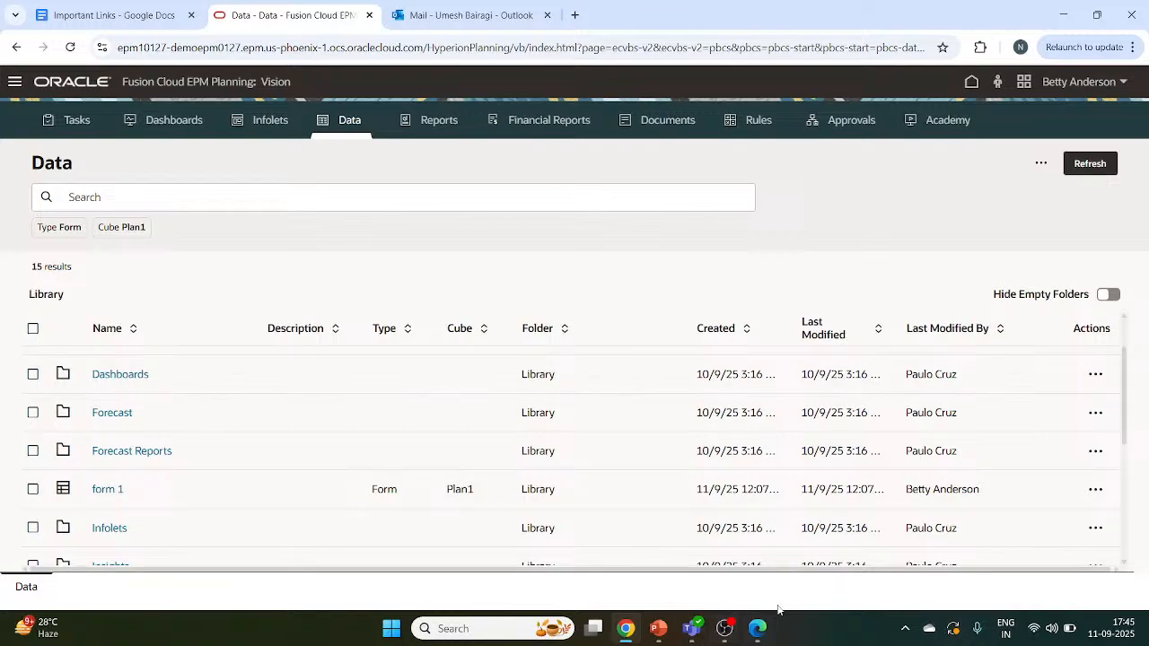
Switch to the YouTube Studio live streaming page in Edge to check the webinar's stream and chat.
mouse_move(759, 626)
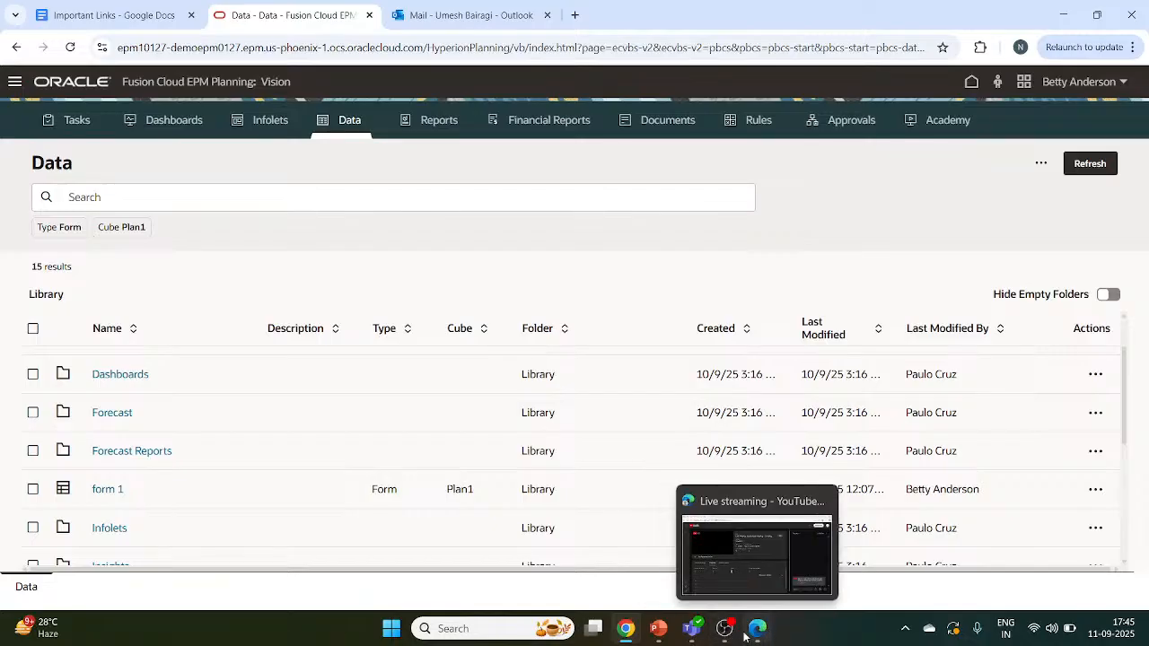
click(729, 631)
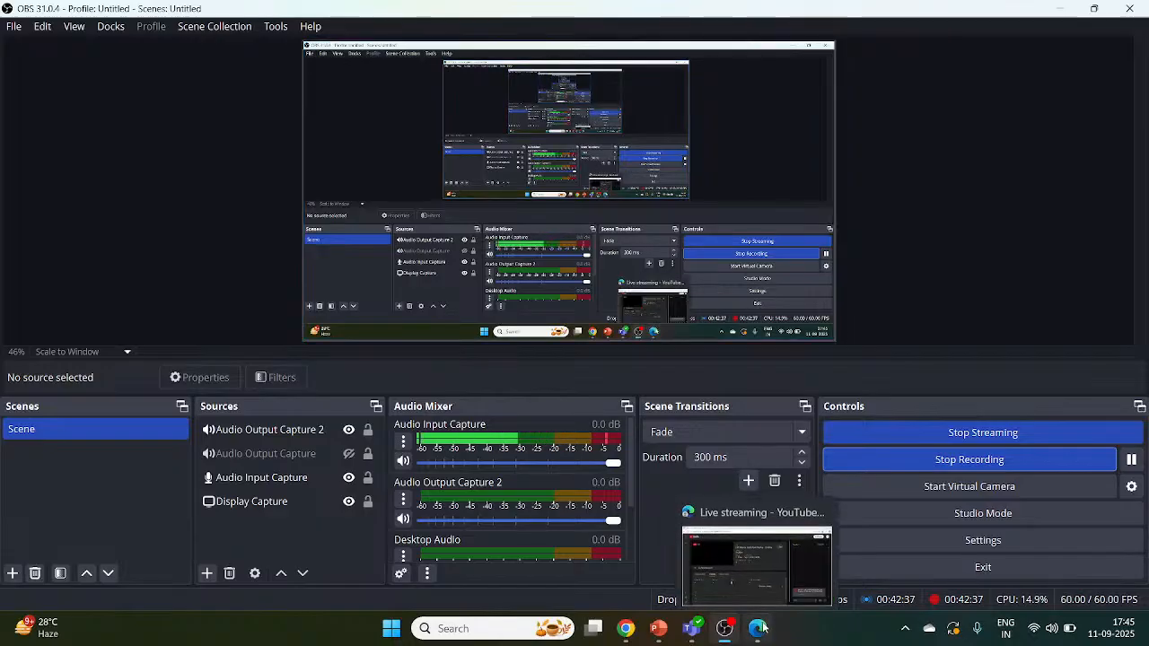
click(758, 629)
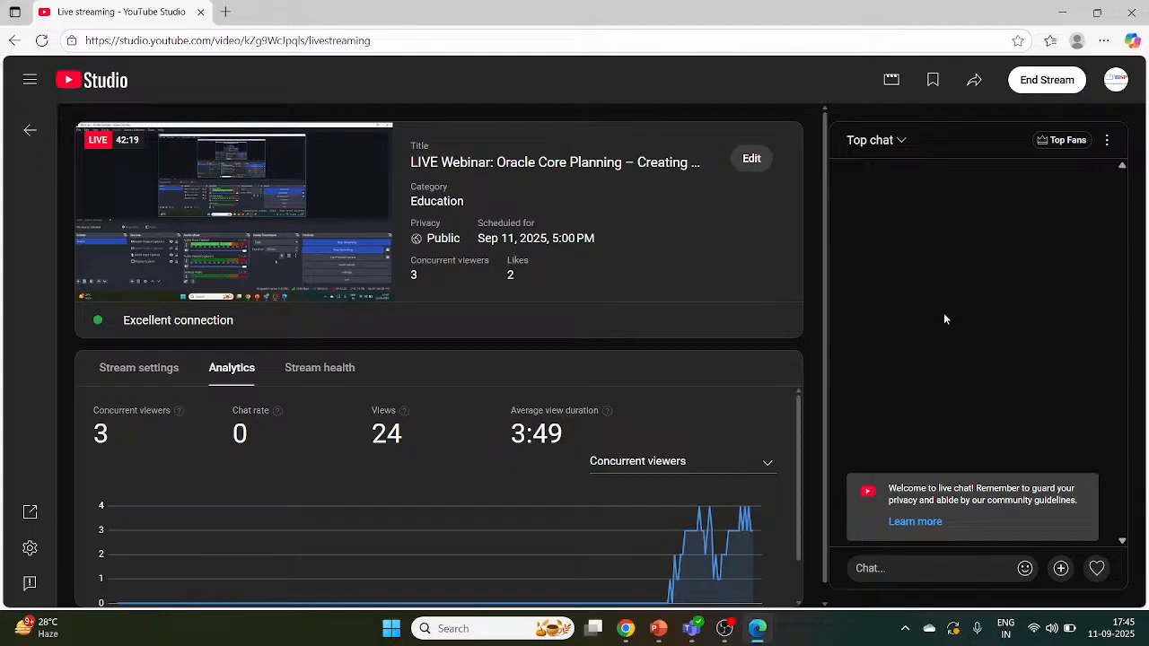
Switch to the BISP webinar presentation in PowerPoint and show its closing "Thank you" slide.
click(626, 628)
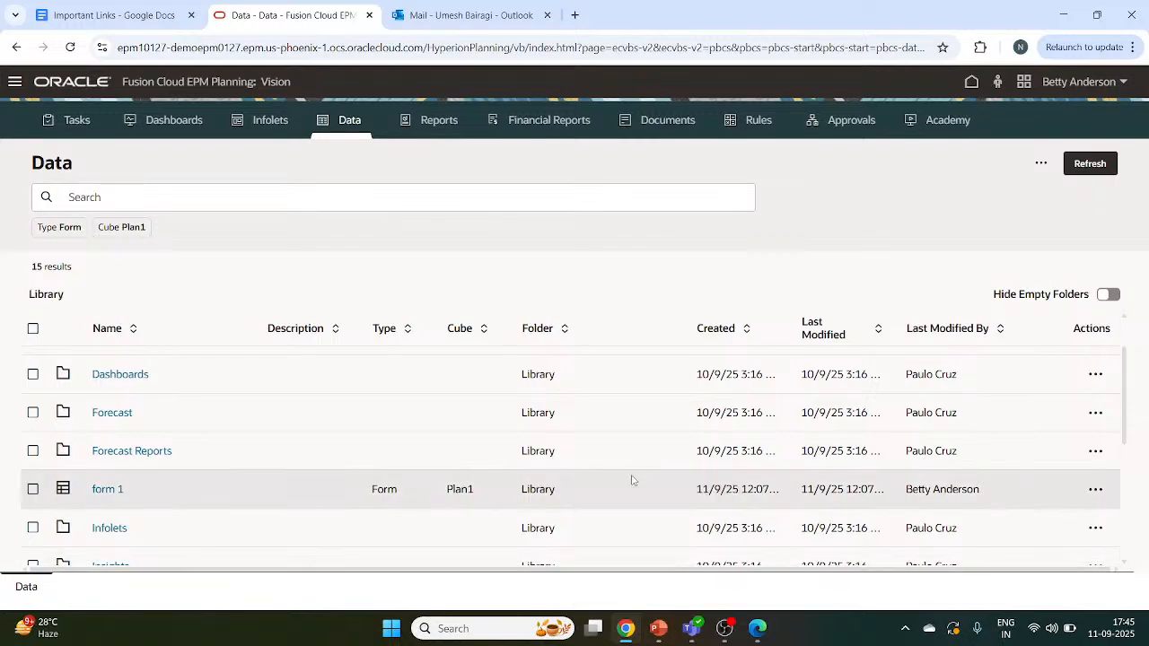
click(669, 628)
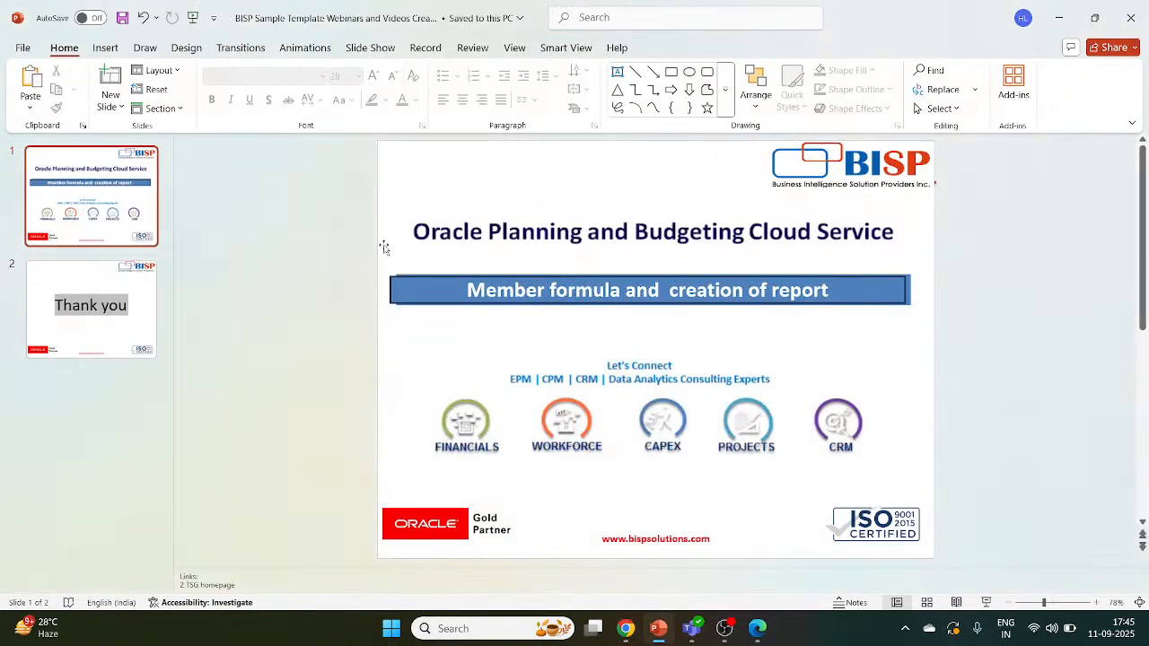
click(92, 332)
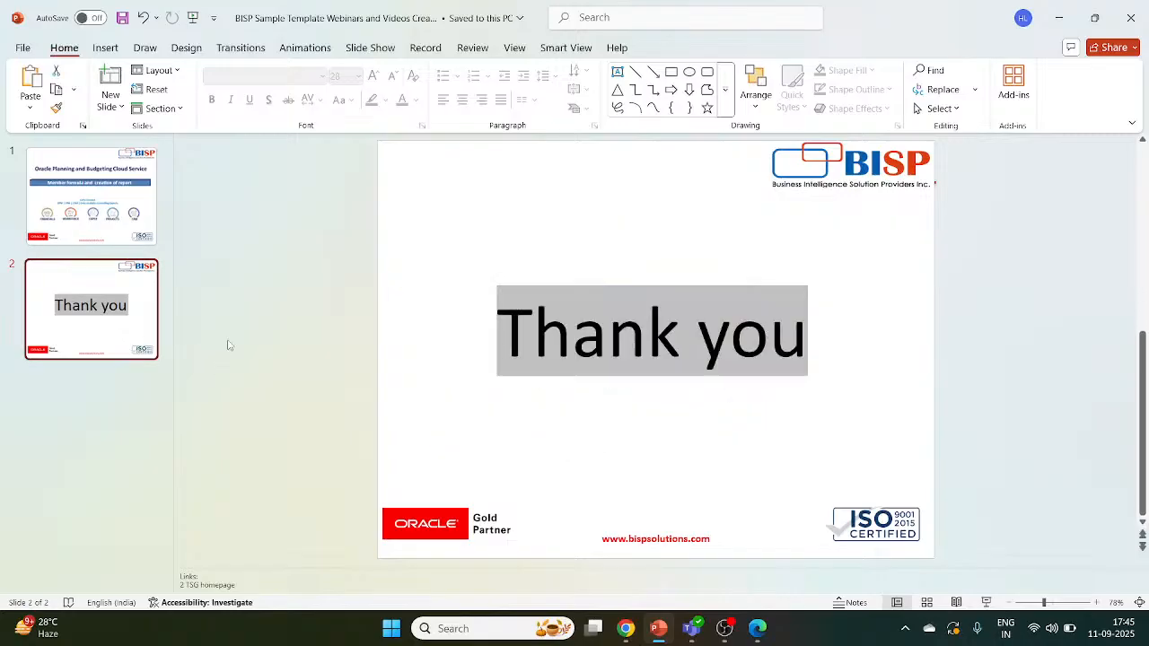